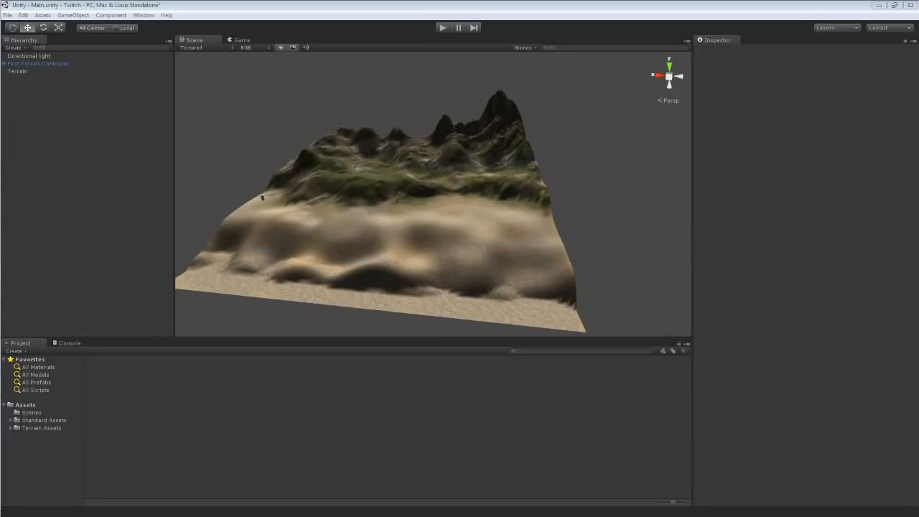
Select the terrain and orbit around it to examine its mountains and sandy areas.
left_click(451, 219)
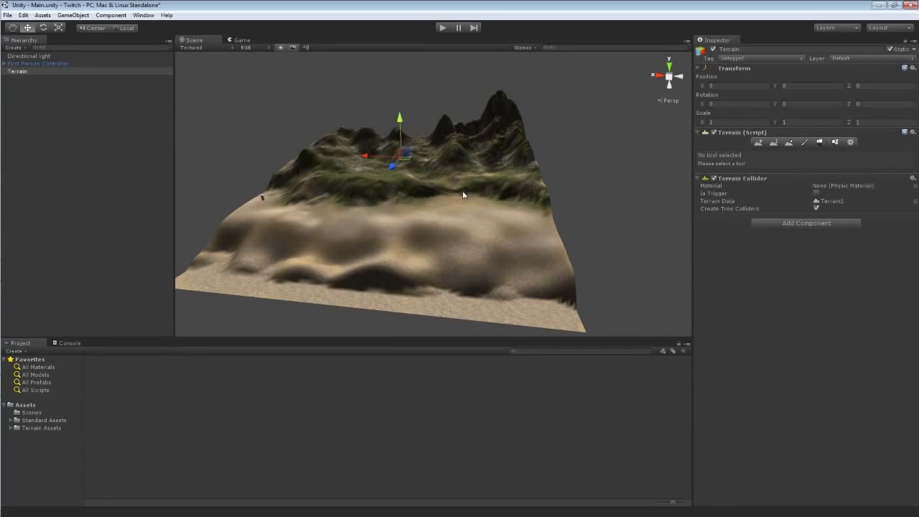
left_click_drag(554, 203, 685, 210, "alt")
scroll(684, 212, "down", 4, "alt")
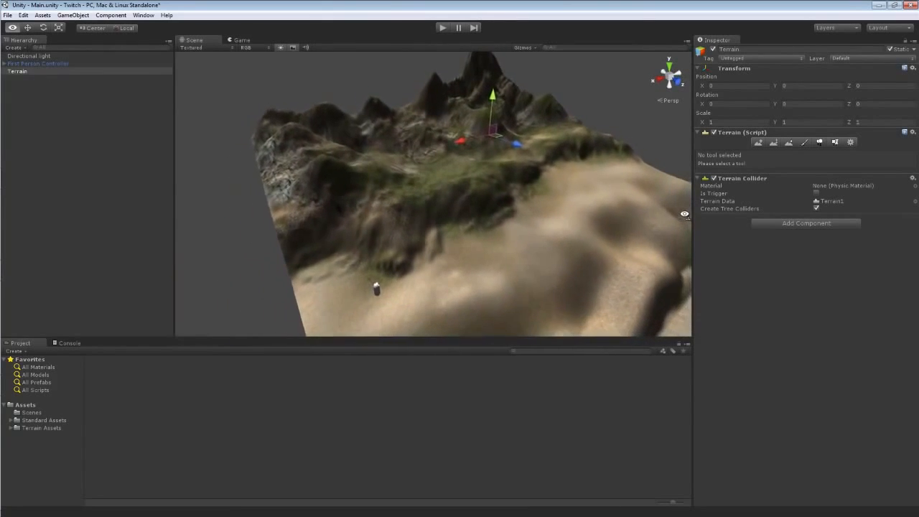
left_click_drag(429, 114, 433, 115, "alt")
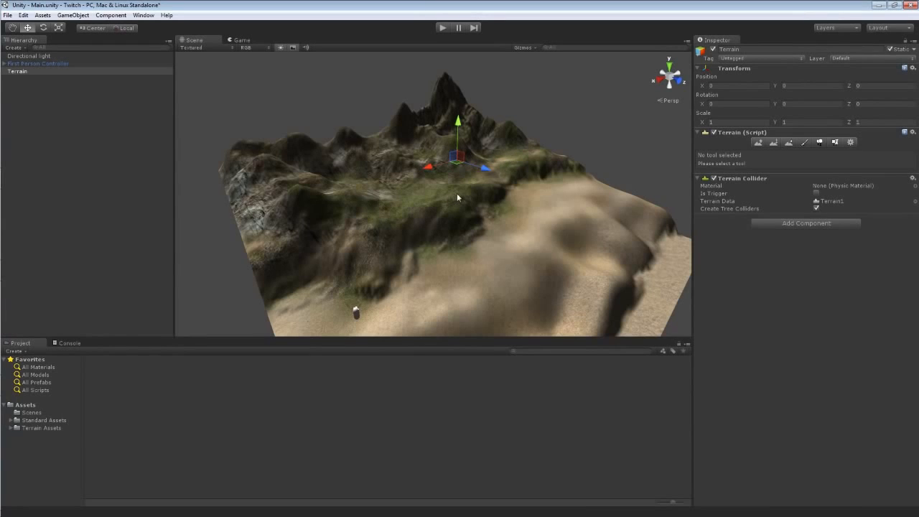
right_click_drag(459, 194, 425, 209)
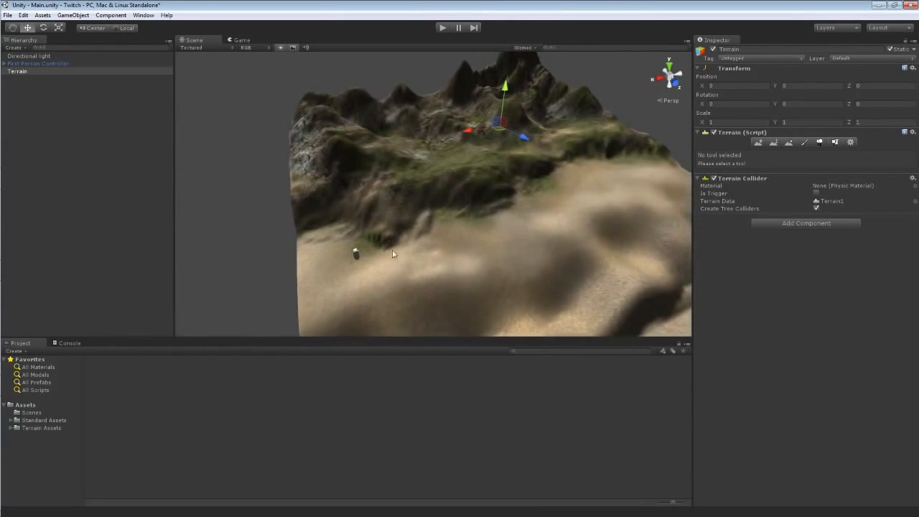
right_click_drag(509, 225, 682, 214)
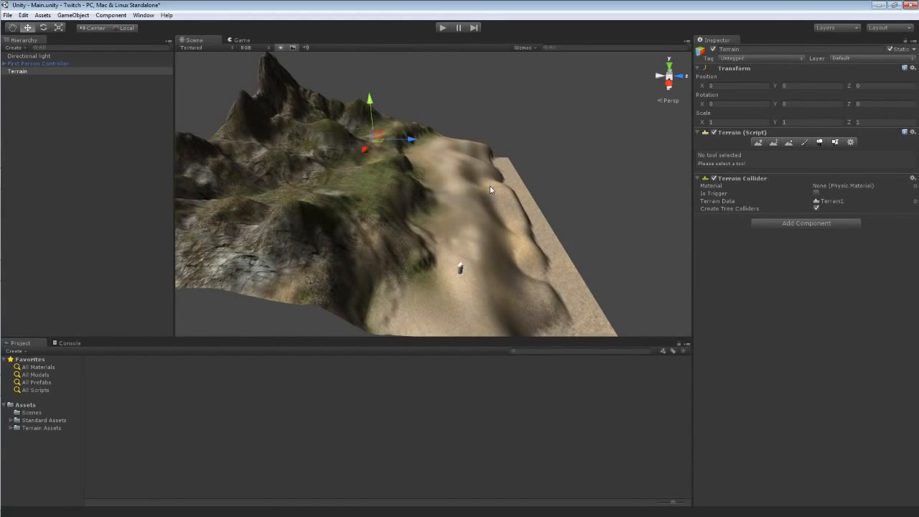
left_click_drag(490, 185, 77, 159, "alt")
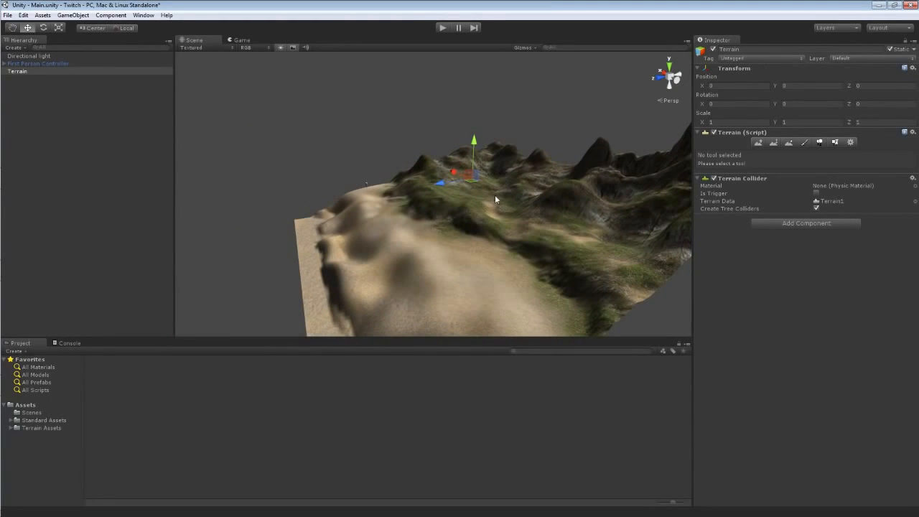
left_click_drag(510, 192, 576, 174, "alt")
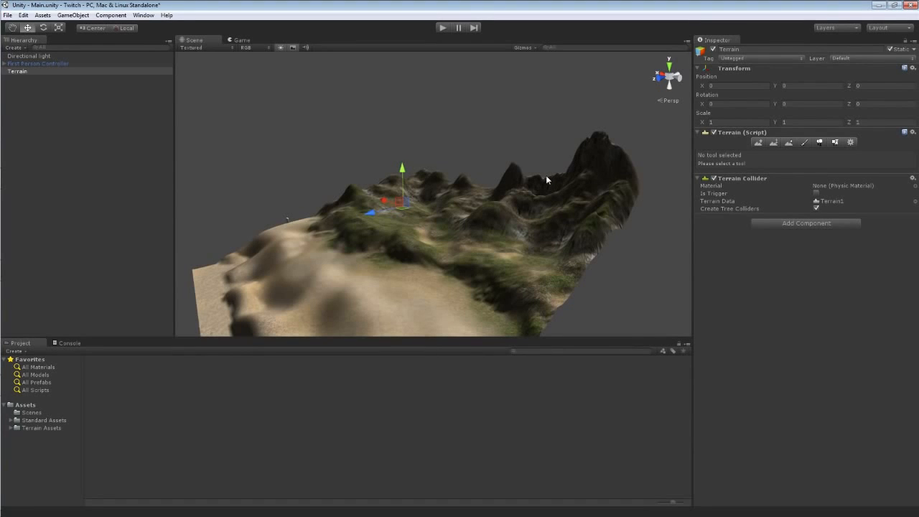
Play-test the scene, walking forward across the terrain as the first-person character, then stop playing.
left_click(439, 27)
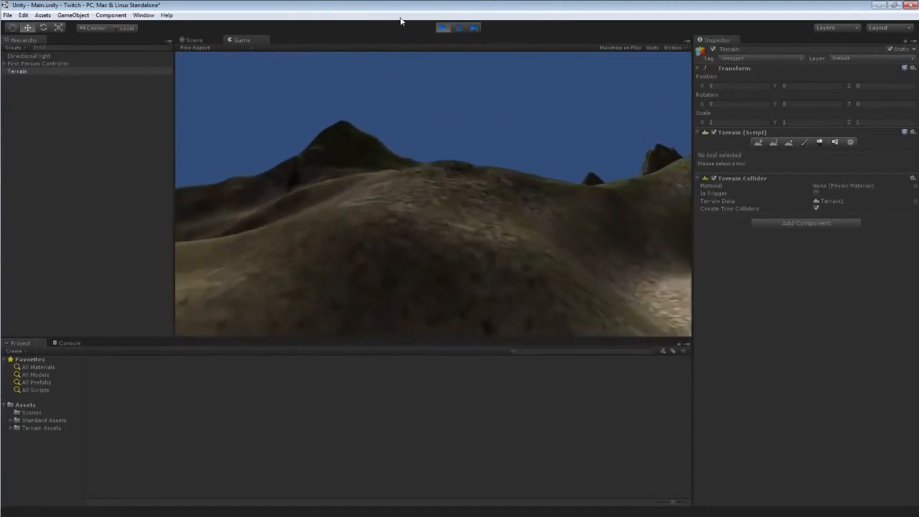
key("w")
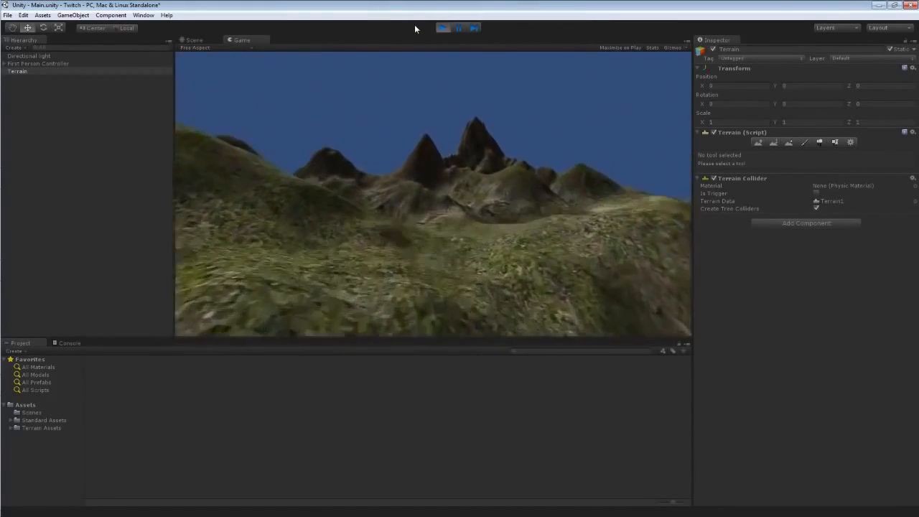
left_click(440, 29)
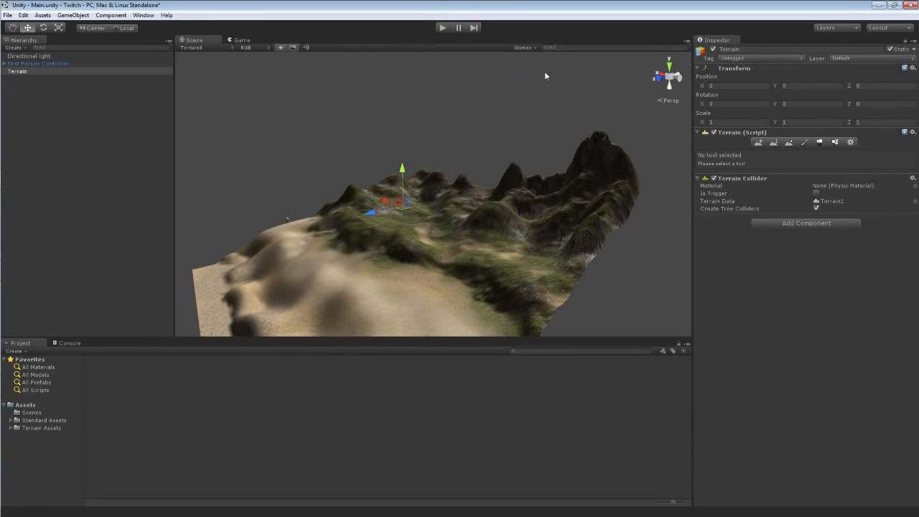
Review the terrain settings and the Raise/Lower Terrain brush options while orbiting around the terrain.
left_click(849, 141)
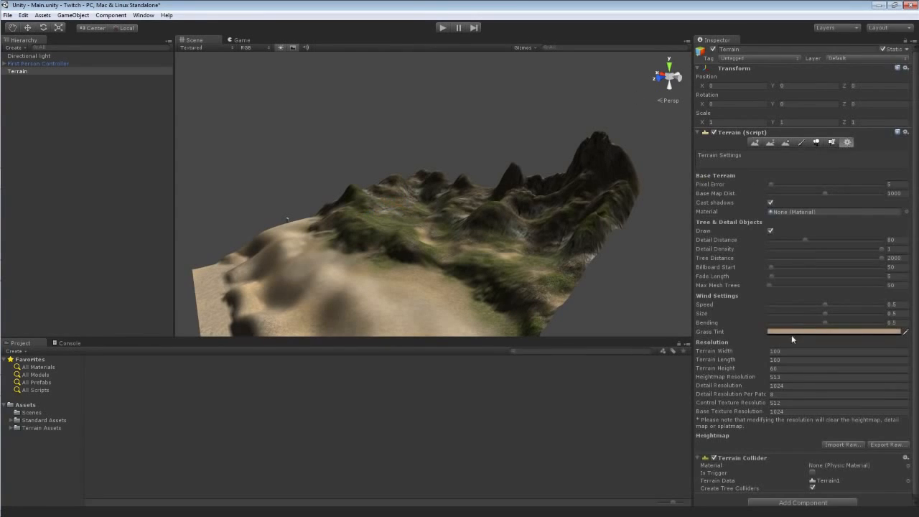
left_click(754, 144)
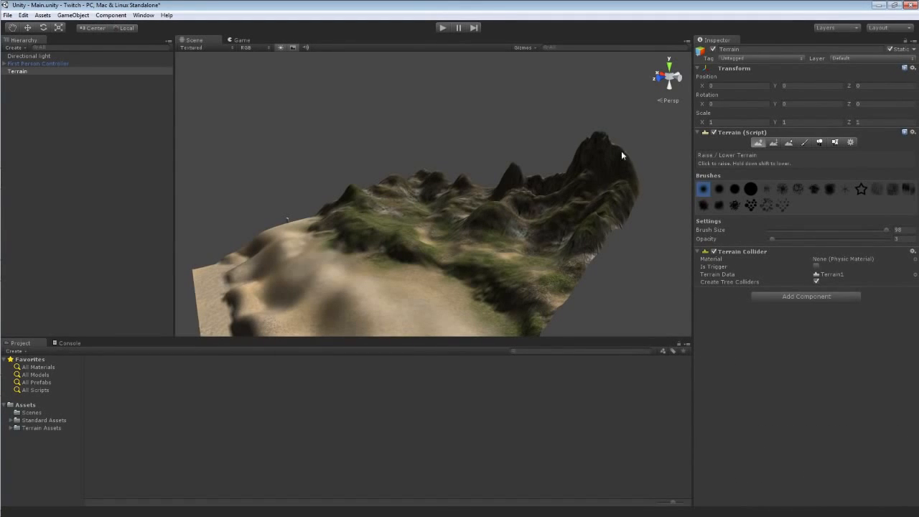
right_click_drag(542, 140, 560, 147)
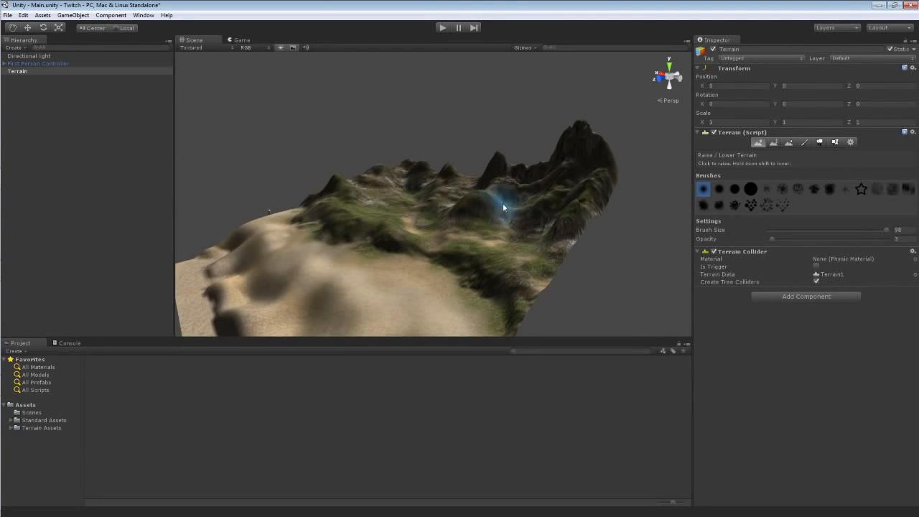
mouse_move(507, 209)
right_mouse_down()
mouse_move(476, 199)
mouse_move(465, 182)
mouse_move(609, 236)
mouse_move(540, 241)
right_mouse_up()
mouse_move(422, 262)
right_mouse_down()
mouse_move(486, 240)
mouse_move(486, 277)
mouse_move(441, 256)
mouse_move(354, 268)
right_mouse_up()
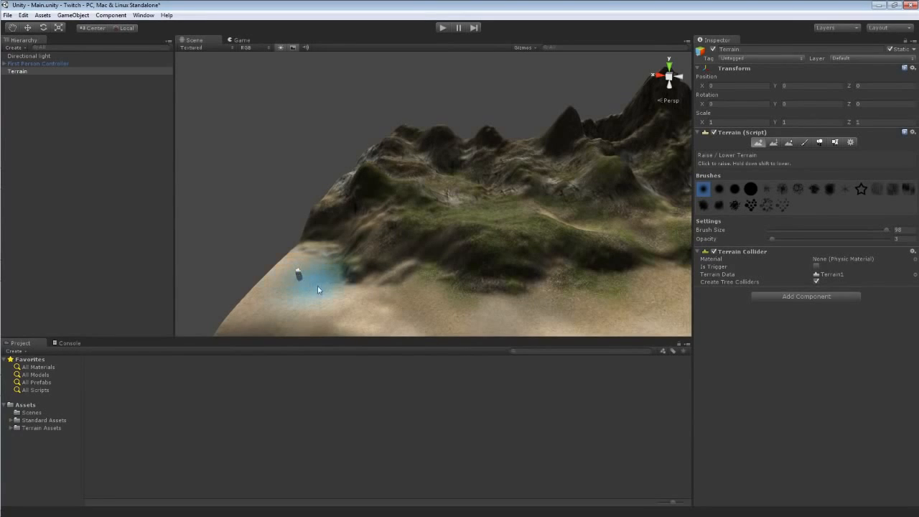
mouse_move(307, 272)
right_mouse_down()
mouse_move(402, 249)
mouse_move(313, 289)
mouse_move(328, 276)
right_mouse_up()
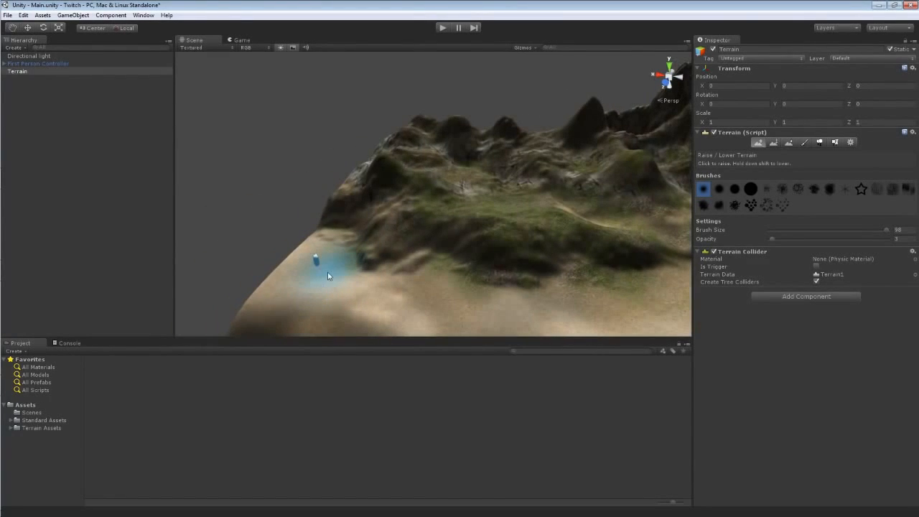
Select and frame the First Person Controller and the Directional light to inspect them in the scene.
left_click(45, 63)
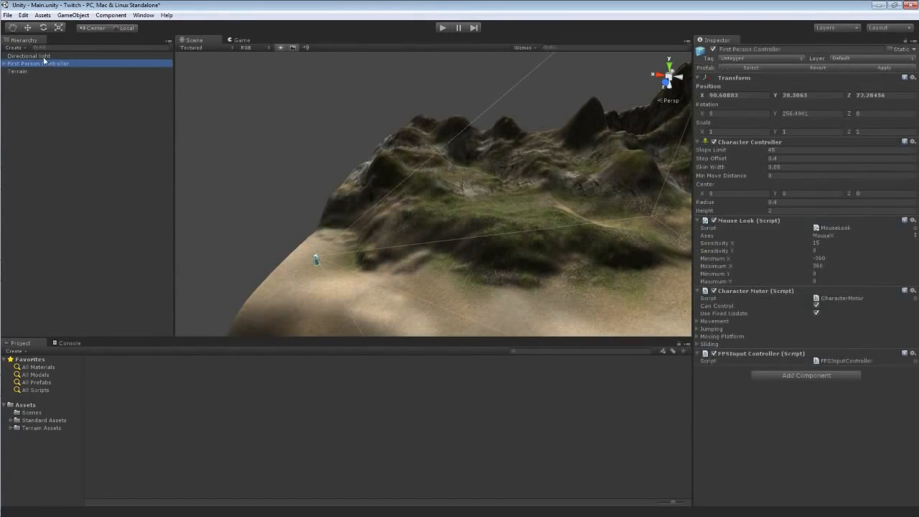
key("f")
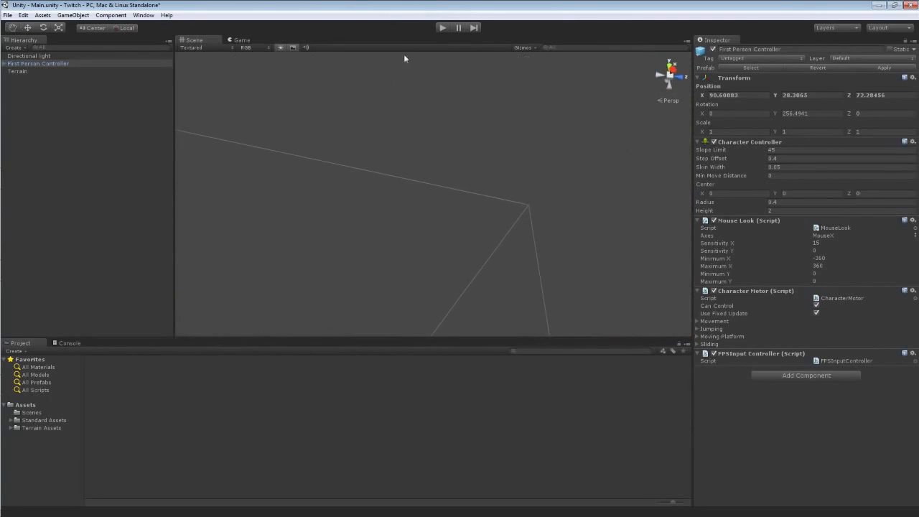
left_click(29, 56)
left_click_drag(328, 179, 225, 264, "alt")
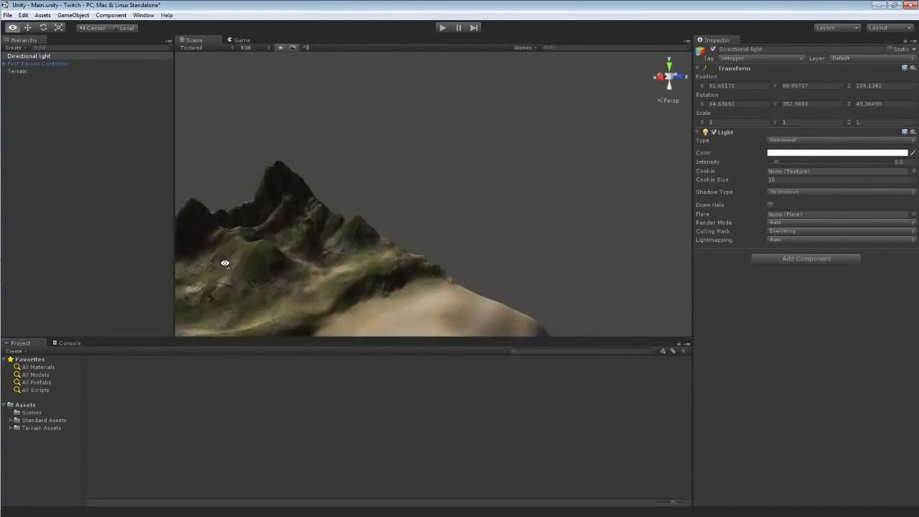
right_click_drag(225, 264, 206, 221)
key("f")
right_click_drag(382, 275, 151, 340)
key("d")
key("w")
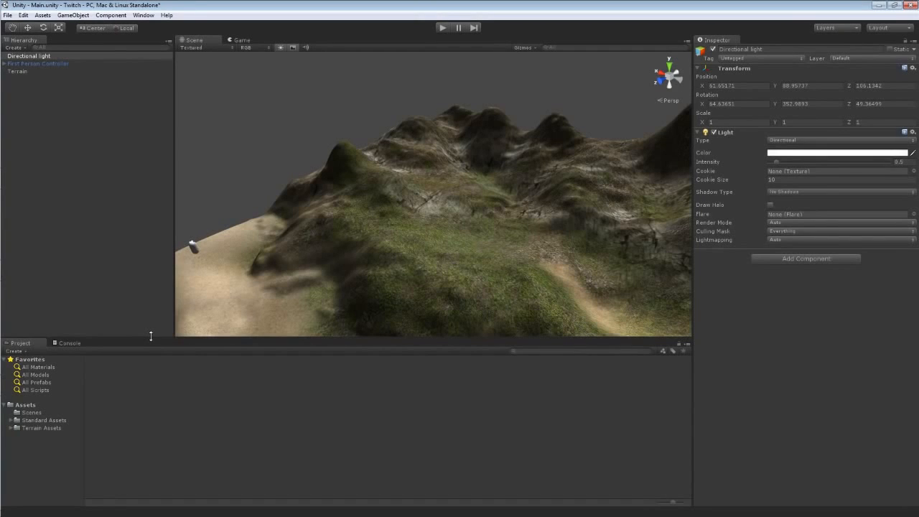
right_click_drag(219, 311, 240, 319)
left_click(46, 16)
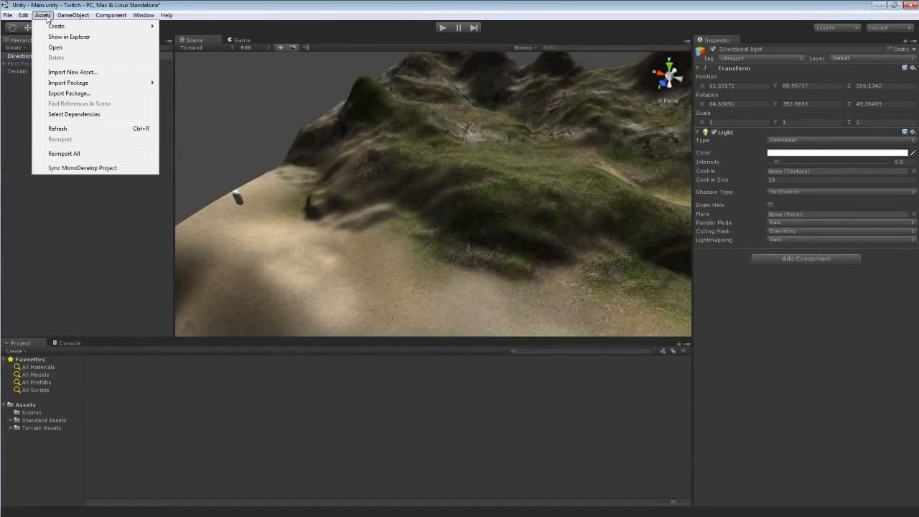
mouse_move(98, 84)
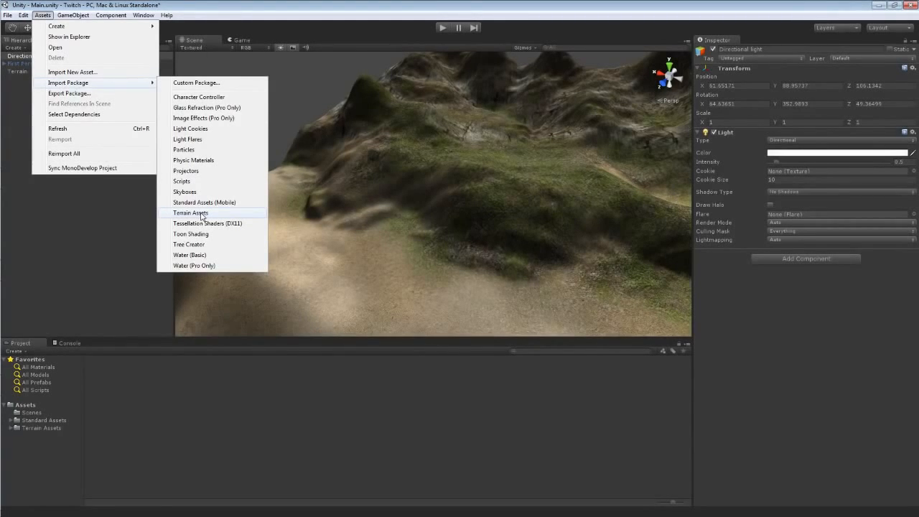
left_click(87, 290)
Browse the Terrain Assets folder inside Standard Assets in the project.
left_click(43, 421)
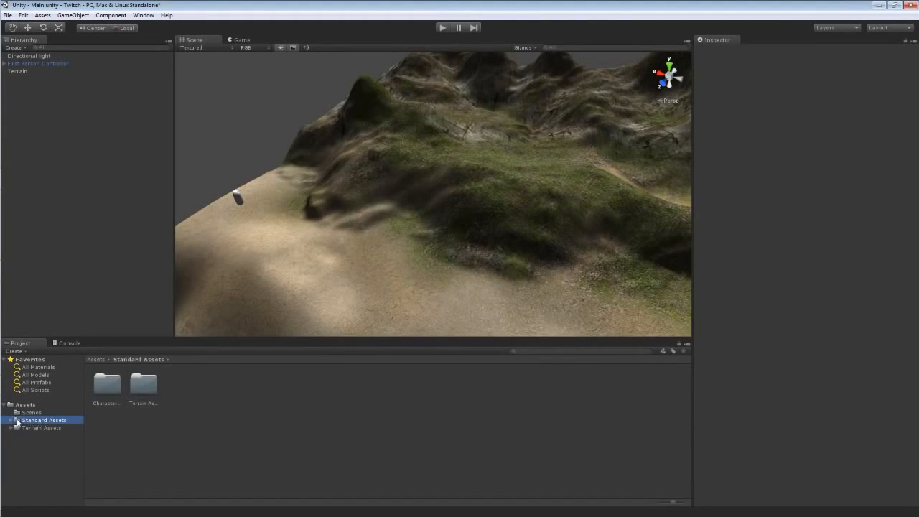
left_click(10, 420)
left_click(50, 435)
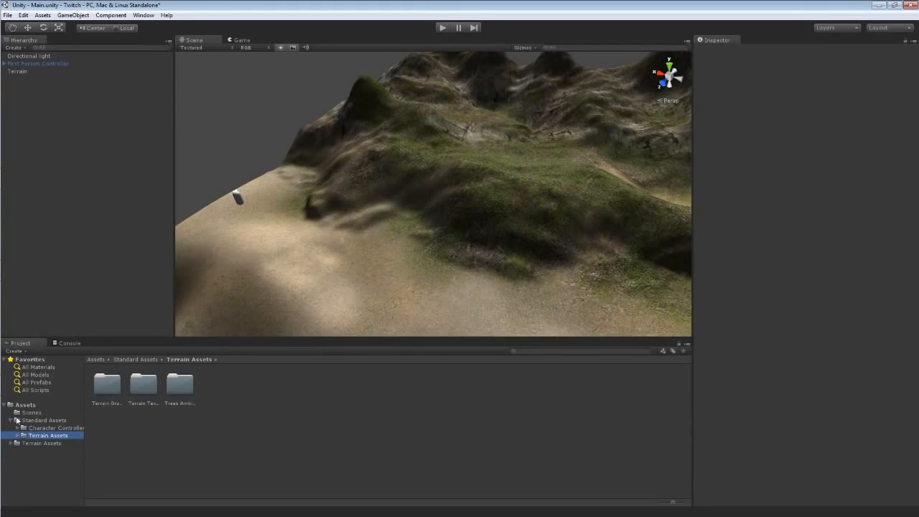
left_click(10, 420)
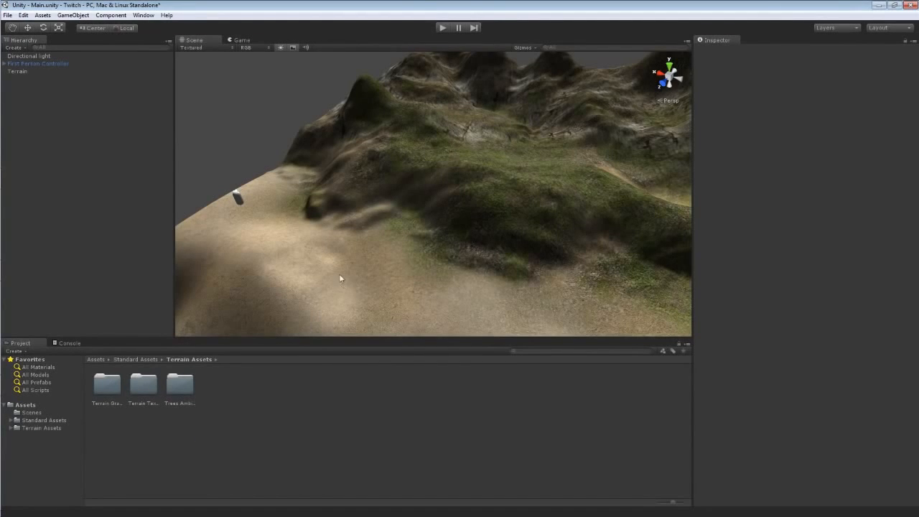
left_click_drag(340, 278, 452, 244, "alt")
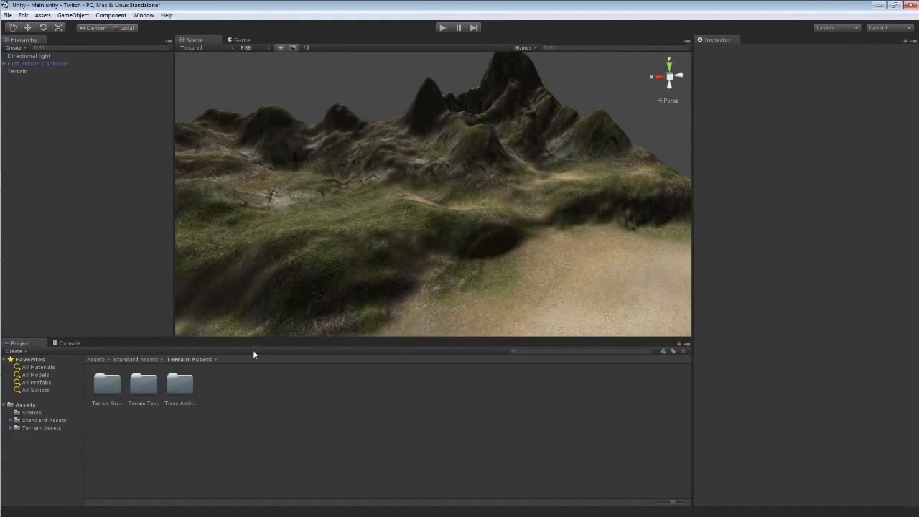
Open the Asset Store and search for terrain.
left_click(144, 15)
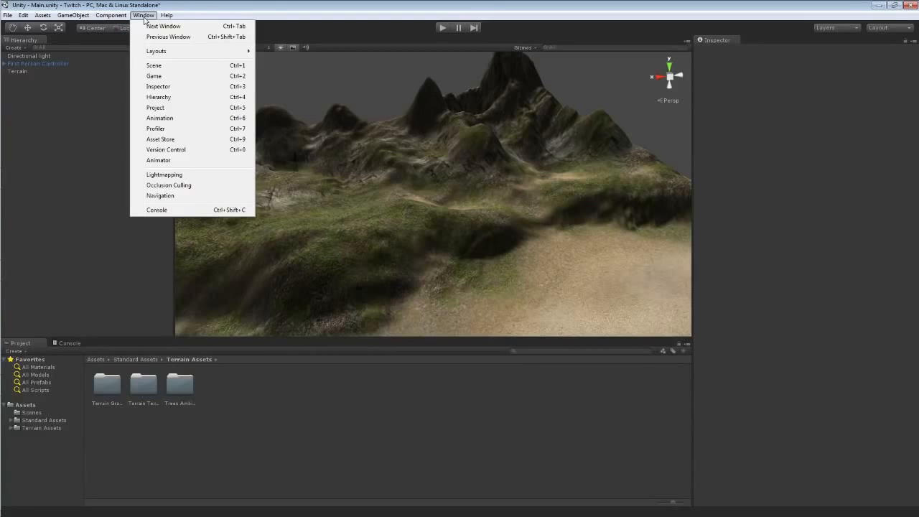
left_click(165, 141)
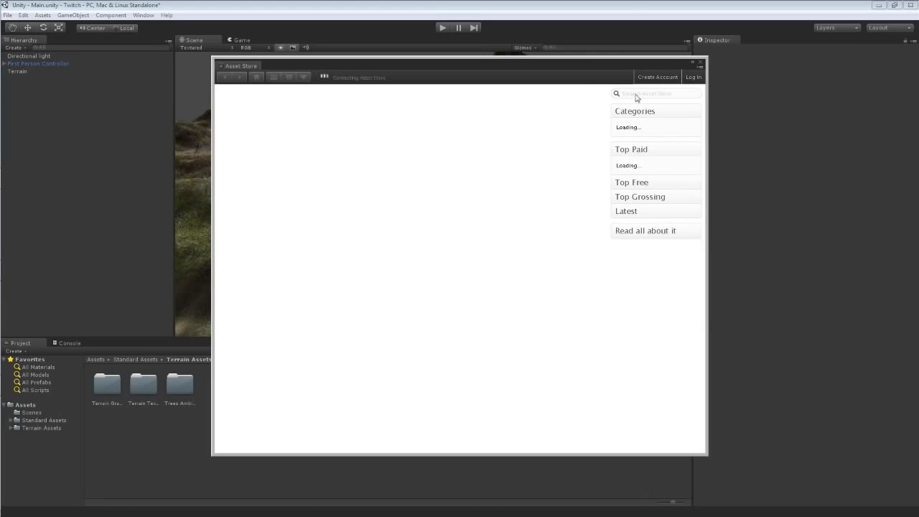
left_click(634, 97)
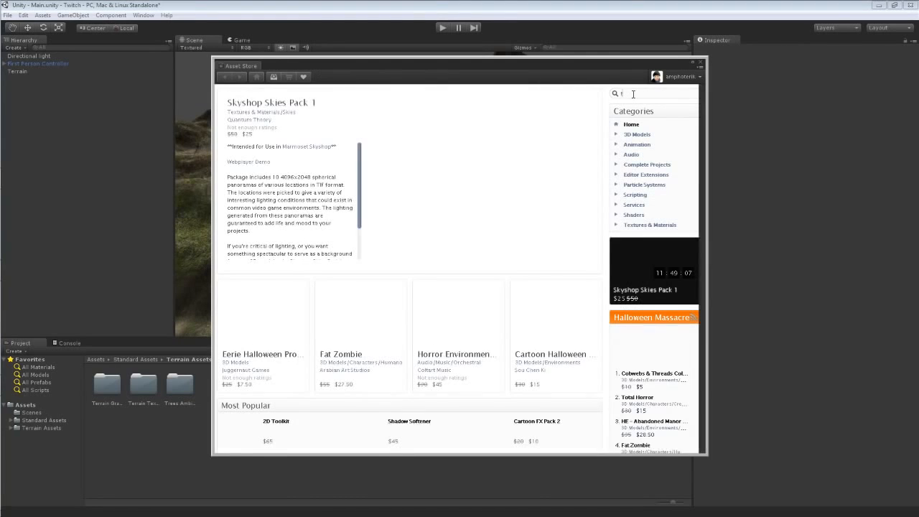
type("terrain")
key("Return")
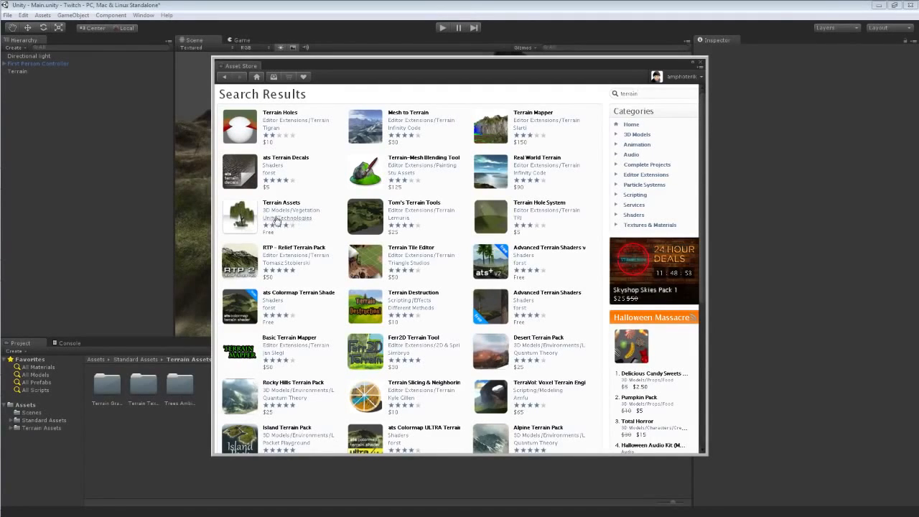
Open the free Terrain Assets package page, examine its package contents, and close the Asset Store.
left_click(277, 205)
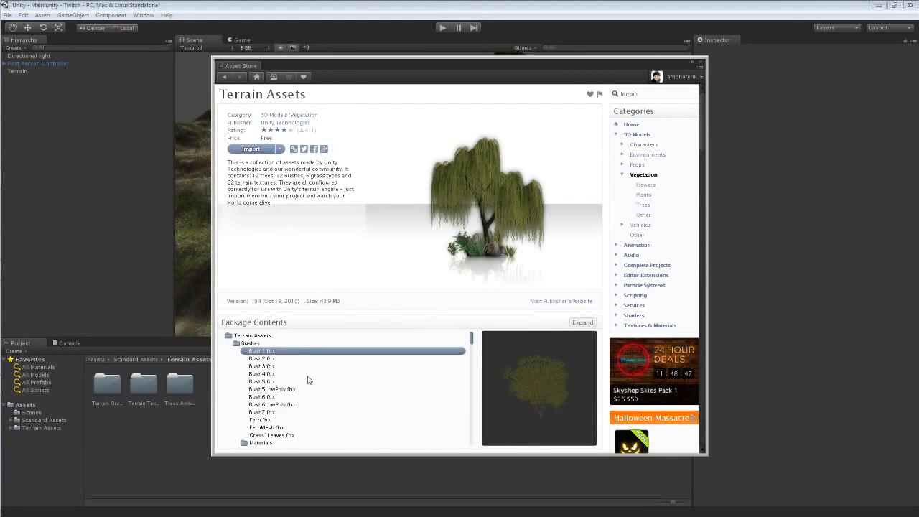
scroll(307, 379, "down", 2)
scroll(308, 379, "down", 5)
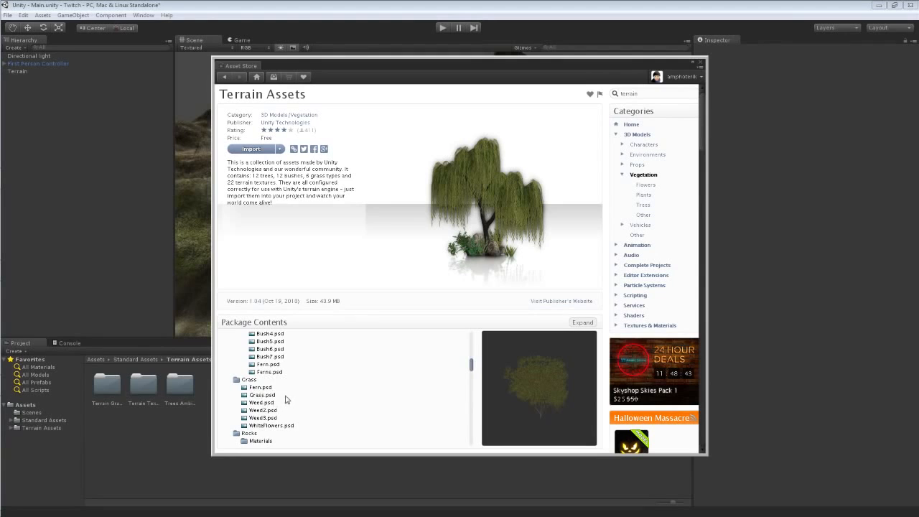
scroll(284, 394, "down", 5)
scroll(283, 402, "down", 4)
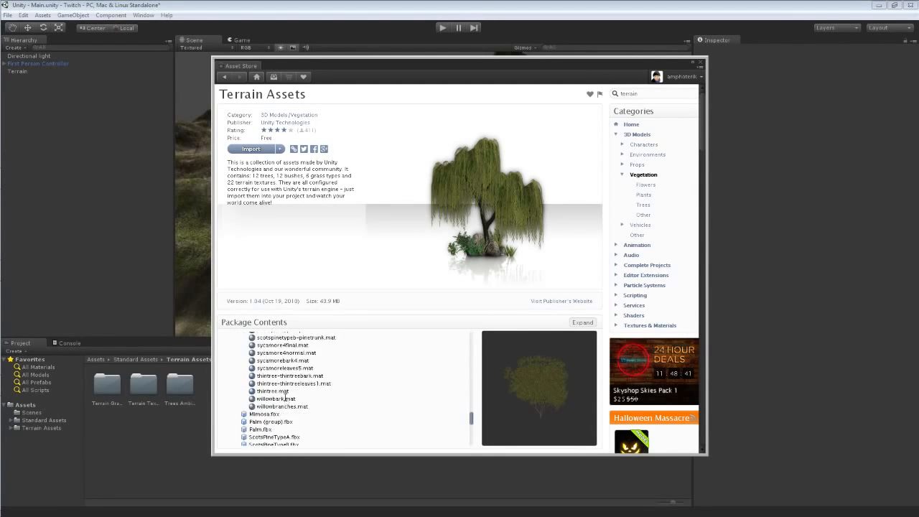
scroll(284, 402, "up", 2)
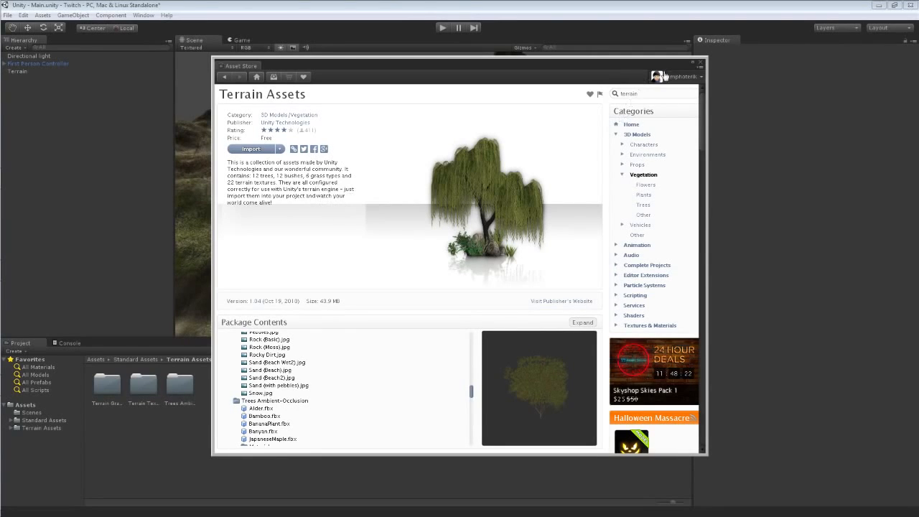
left_click(699, 65)
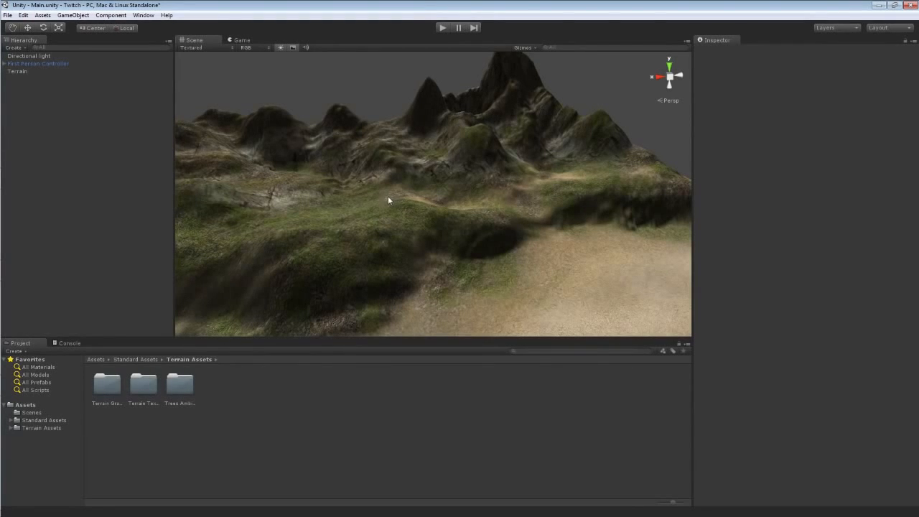
right_click_drag(388, 197, 354, 206)
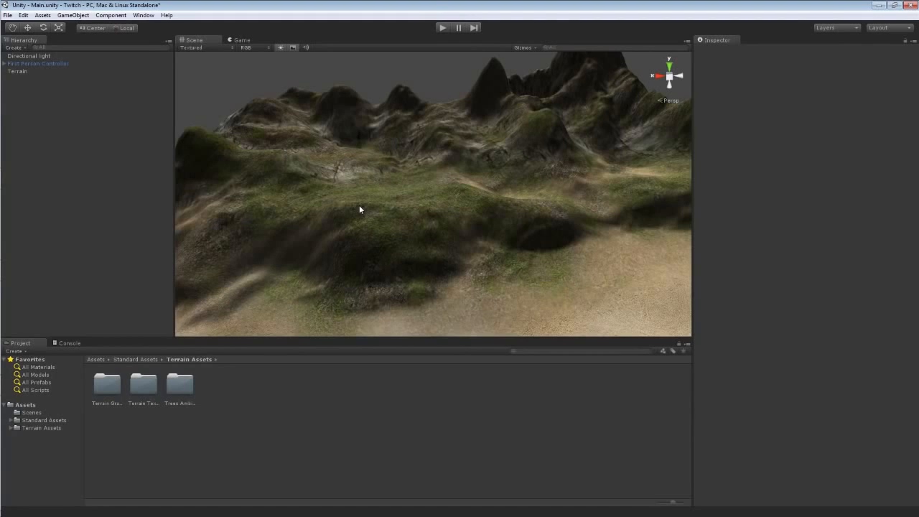
Play the scene, walk the first person controller forward across the terrain, and stop play mode.
left_click_drag(379, 169, 330, 170, "alt")
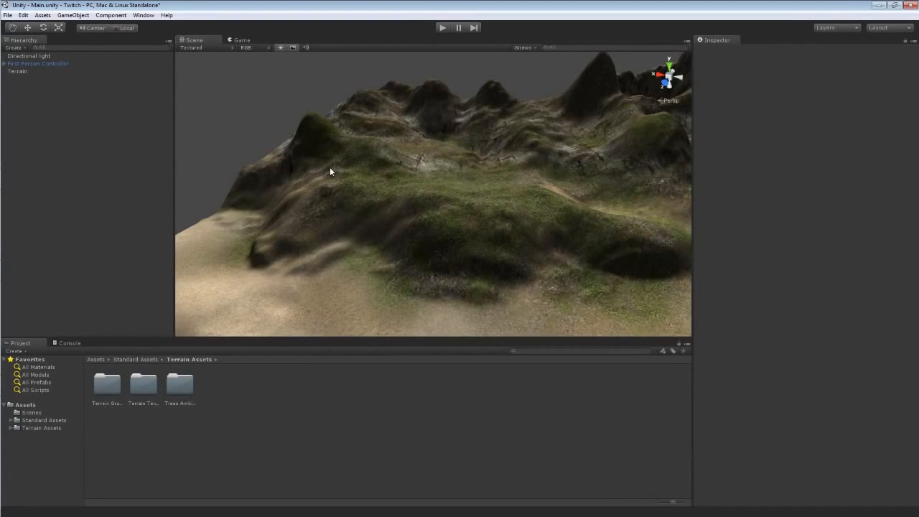
left_click(442, 27)
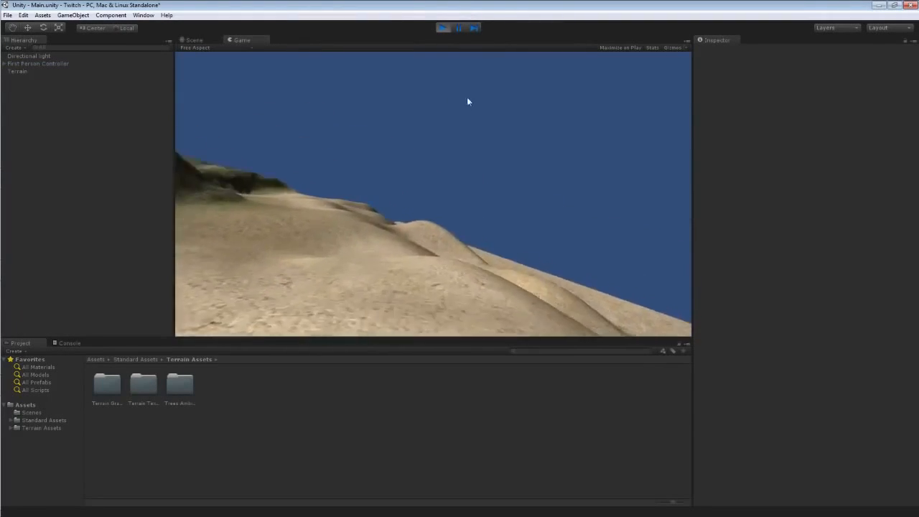
key("w")
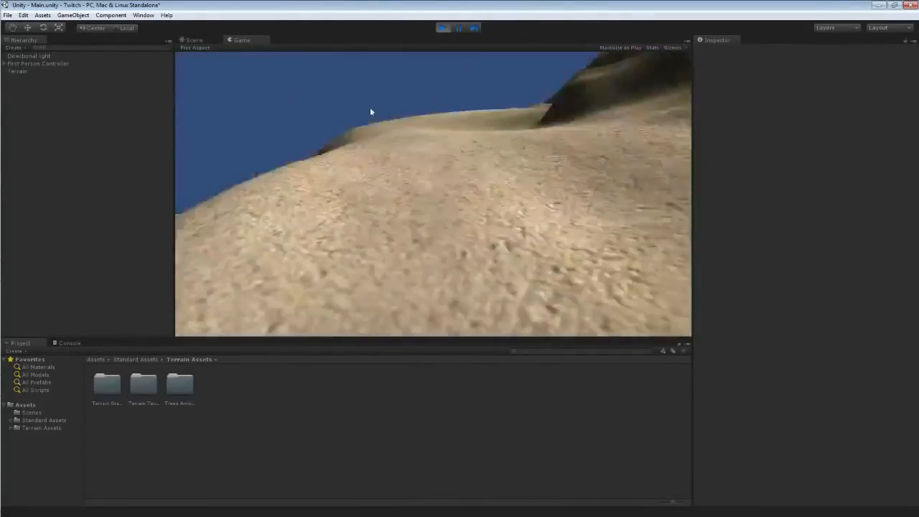
key("w")
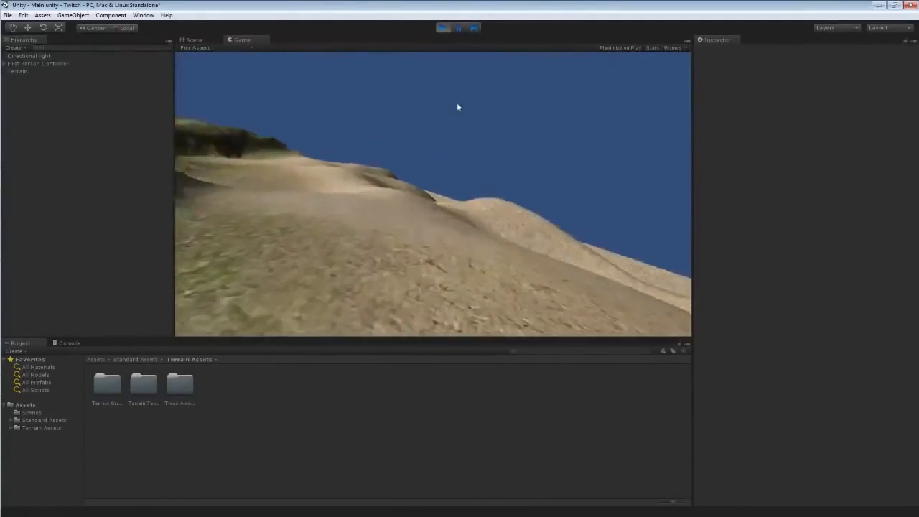
key("w")
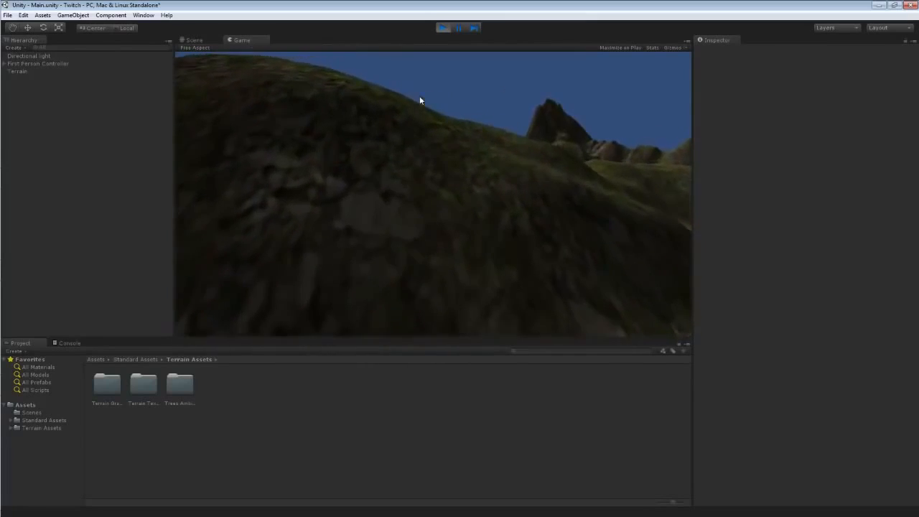
key("w")
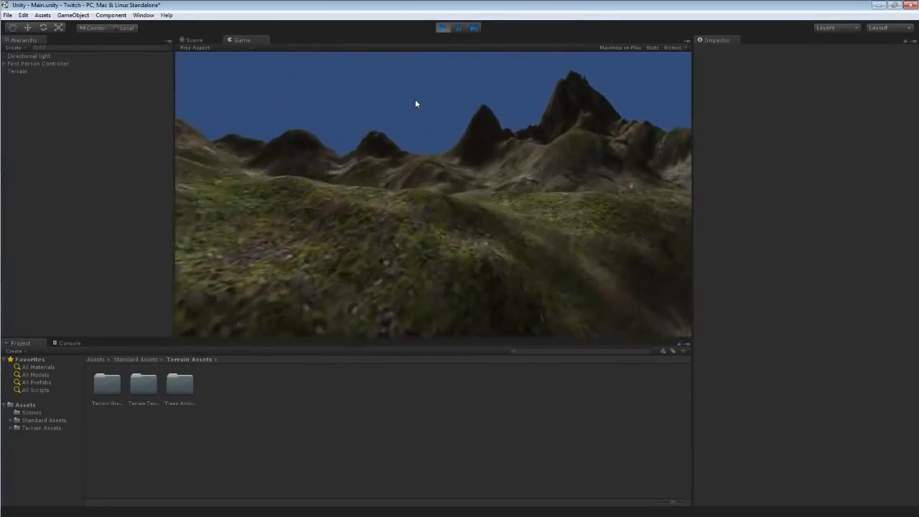
key("w")
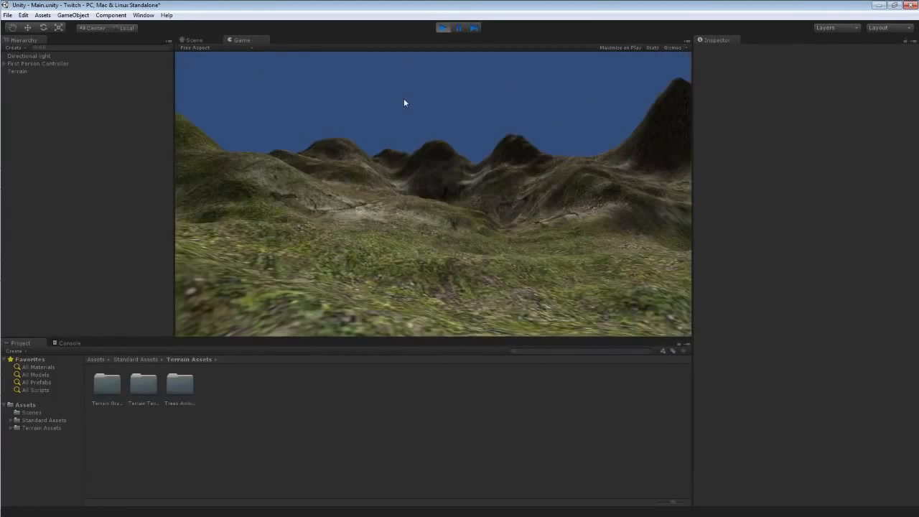
key("w")
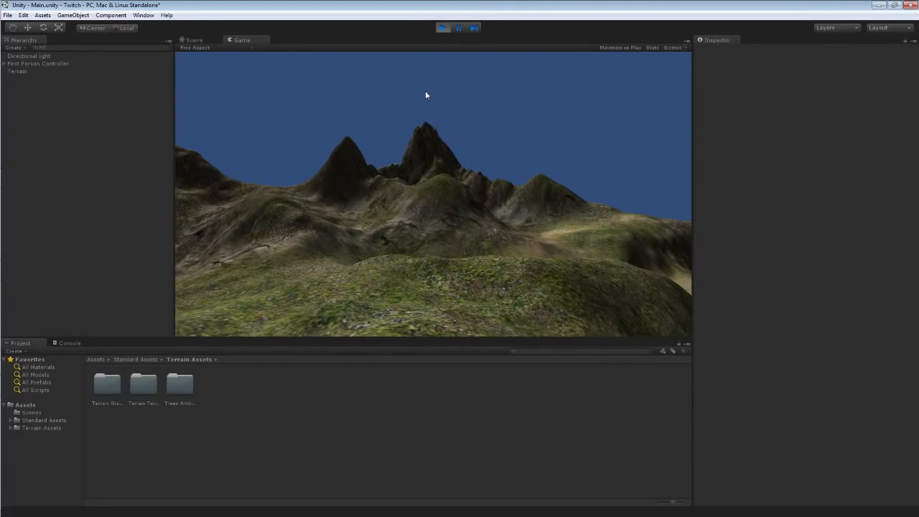
left_click(442, 27)
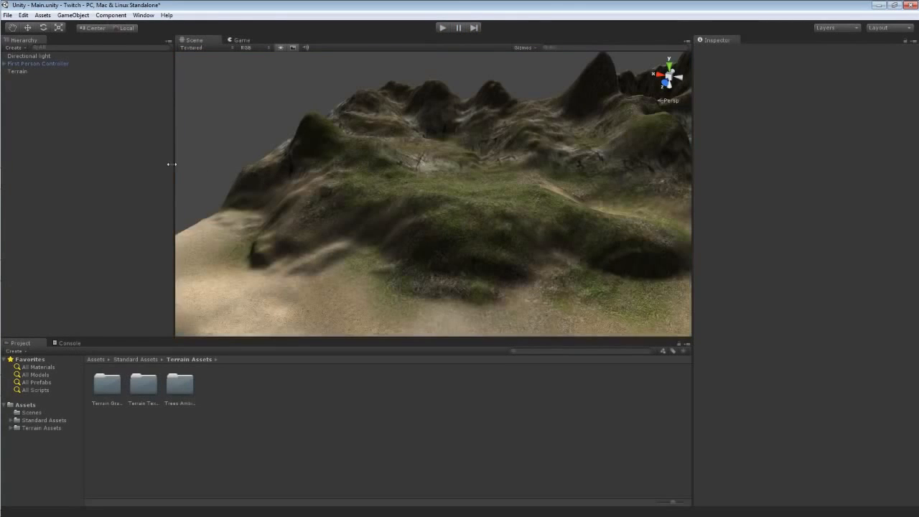
Enlarge the Scene view by resizing the hierarchy, inspector and project panels.
left_click_drag(172, 163, 92, 170)
left_click_drag(689, 147, 792, 147)
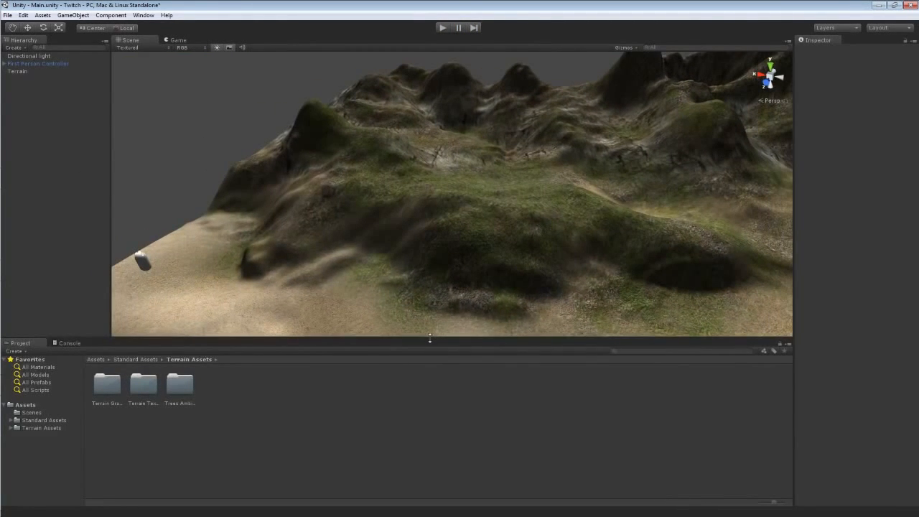
left_click_drag(429, 337, 437, 380)
Select the Terrain object in the scene.
left_click_drag(447, 332, 472, 268, "alt")
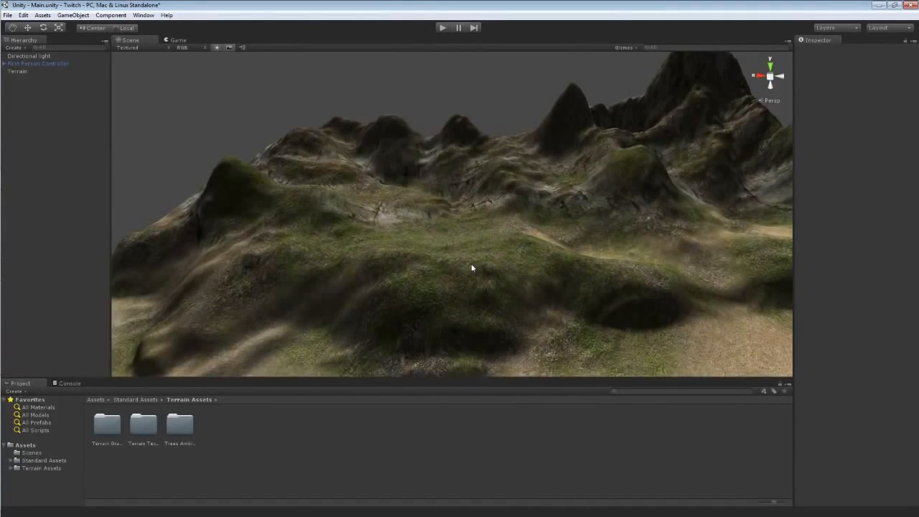
left_click_drag(486, 248, 513, 263, "alt")
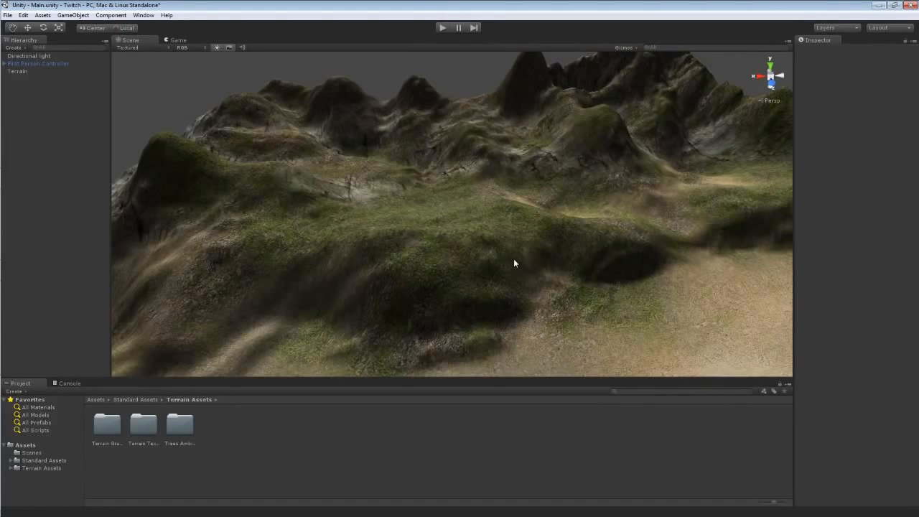
left_click_drag(513, 263, 575, 225, "alt")
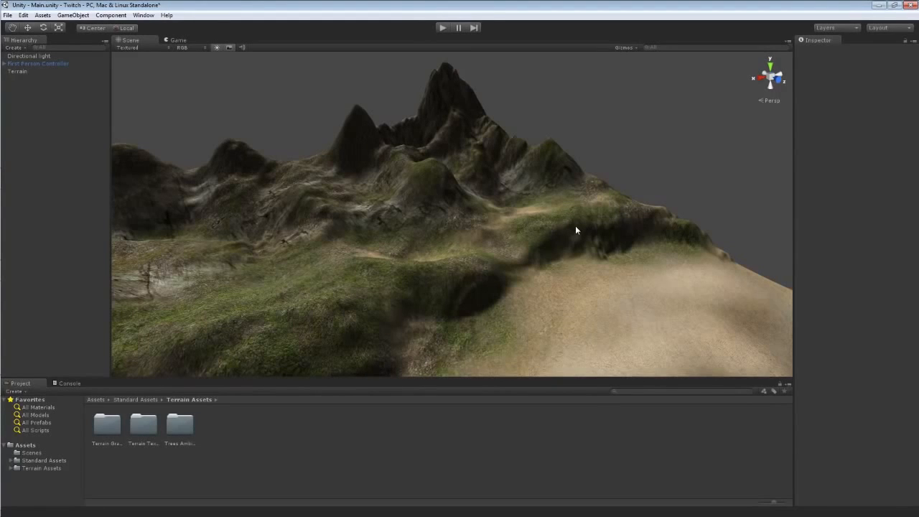
left_click_drag(567, 222, 453, 213, "alt")
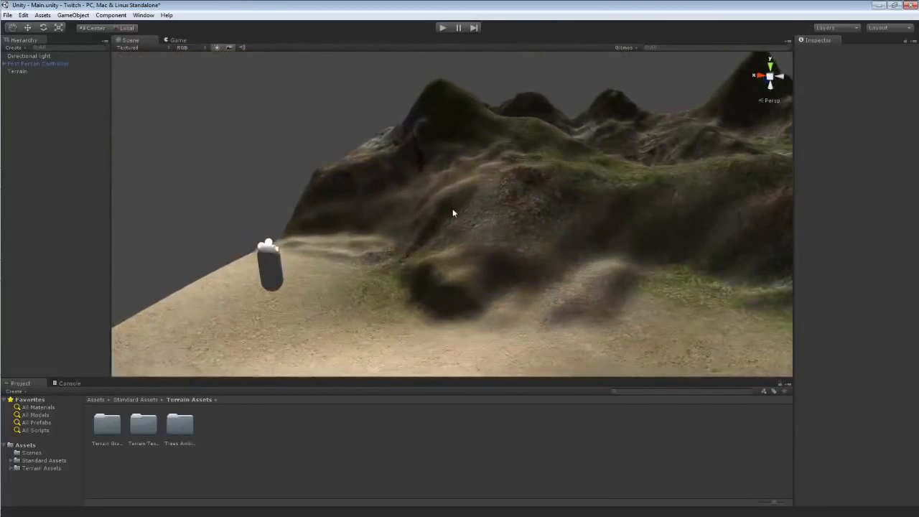
left_click(485, 196)
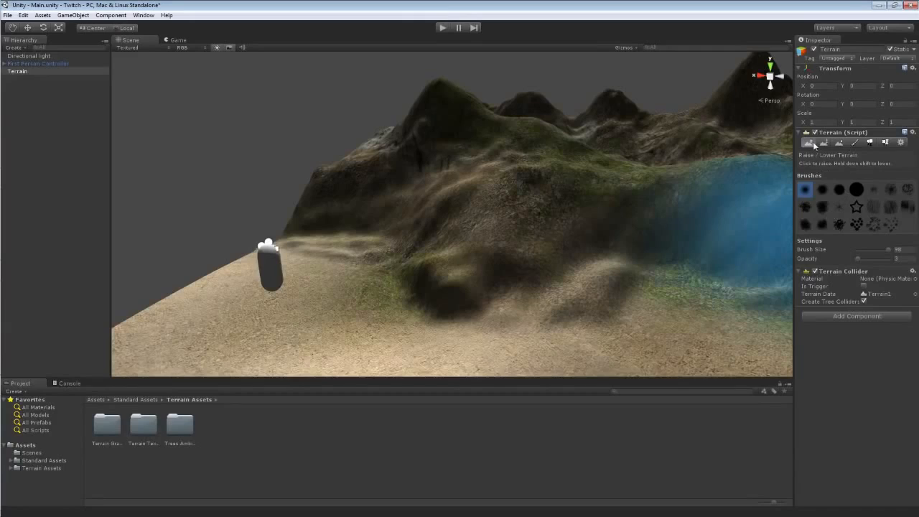
Browse through the terrain's tools and switch to the Place Trees tool.
left_click(871, 144)
left_click(854, 143)
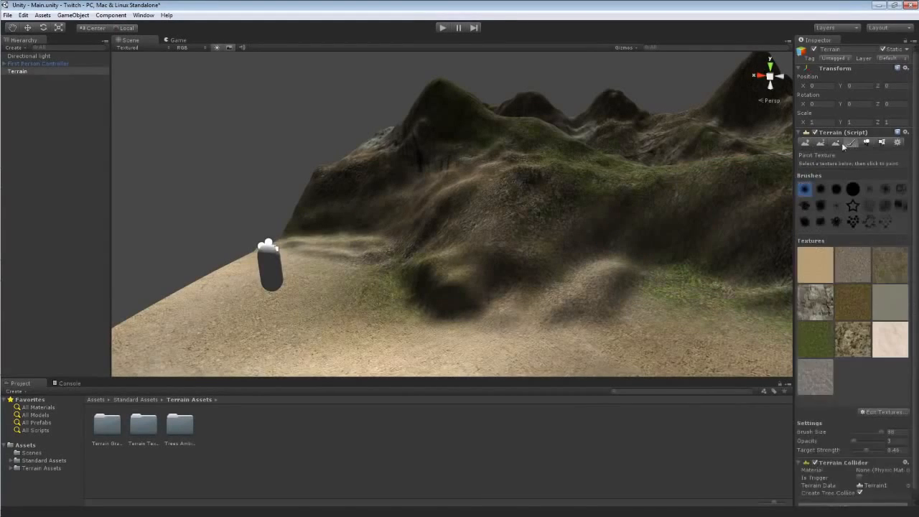
left_click(839, 143)
left_click(823, 143)
left_click(808, 143)
left_click(839, 143)
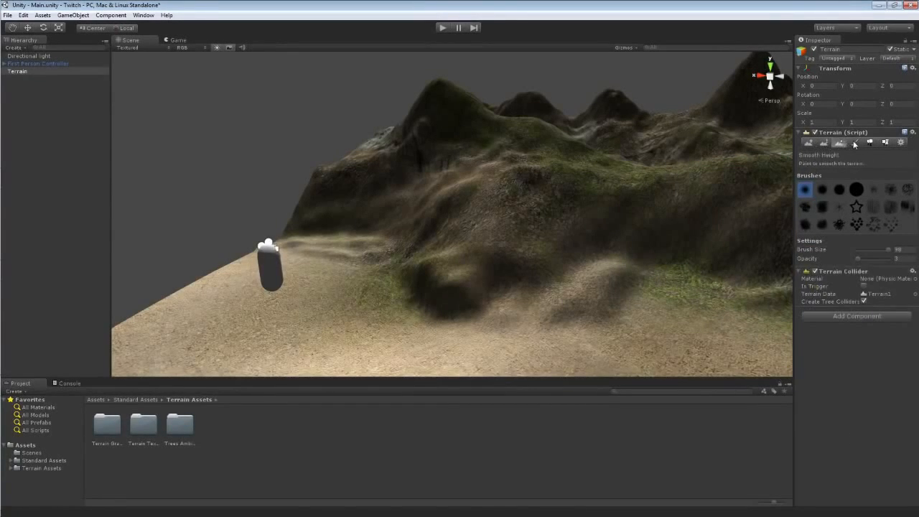
left_click(854, 143)
left_click(870, 143)
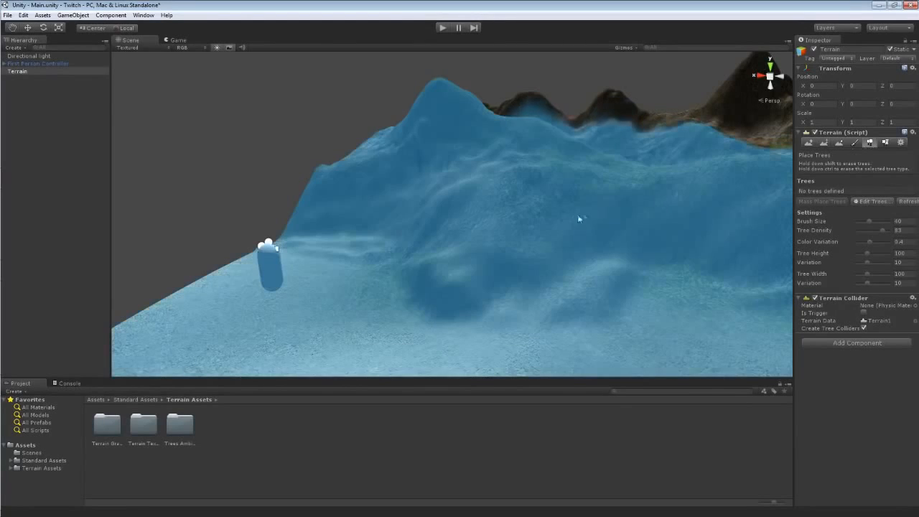
Open the Add Tree dialog from Edit Trees and open its tree object picker.
key("w")
right_click_drag(566, 215, 525, 149)
key("s")
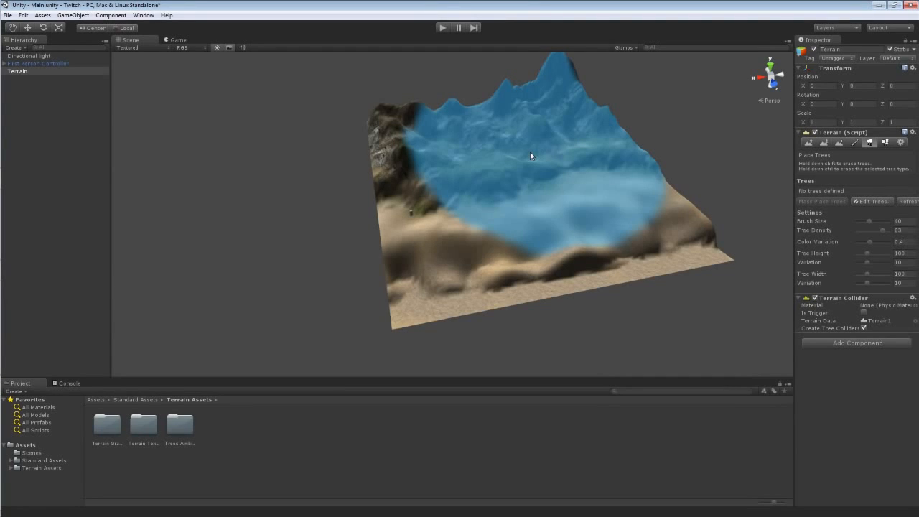
left_click(42, 15)
left_click(322, 5)
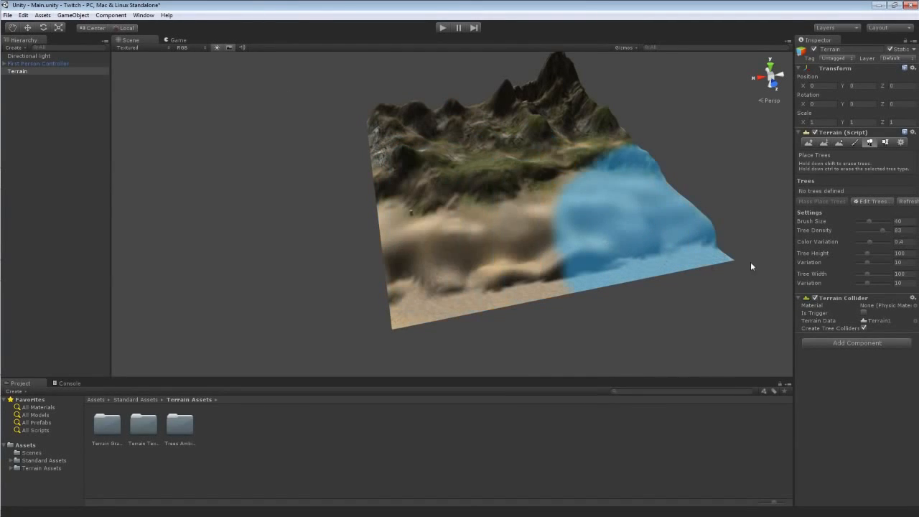
left_click(864, 203)
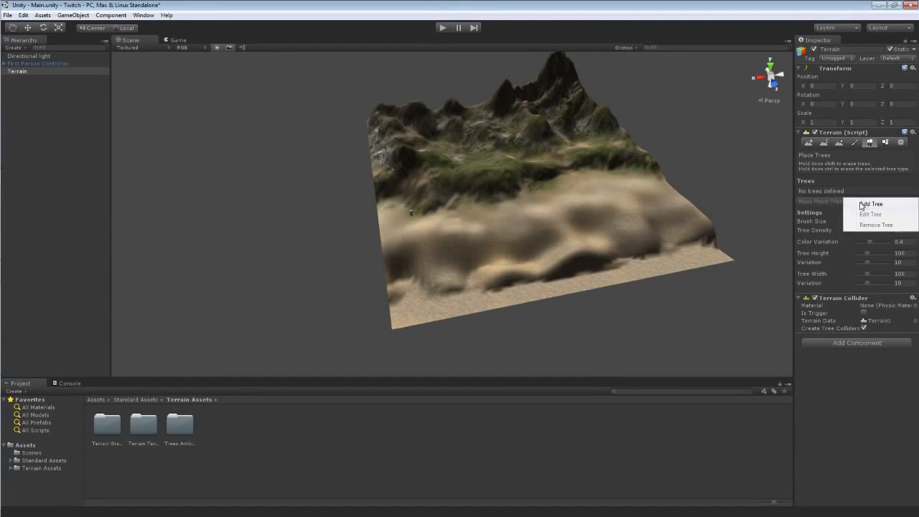
left_click(866, 204)
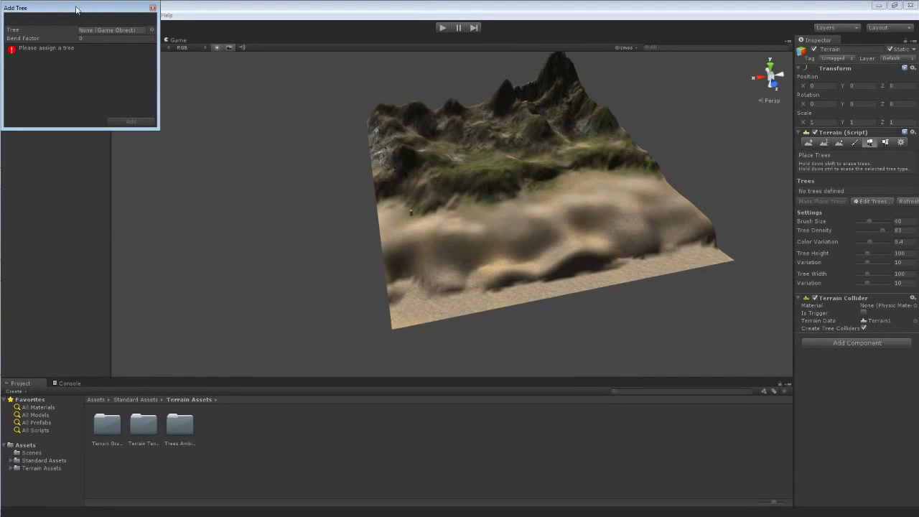
left_click(151, 31)
left_click_drag(44, 10, 172, 48)
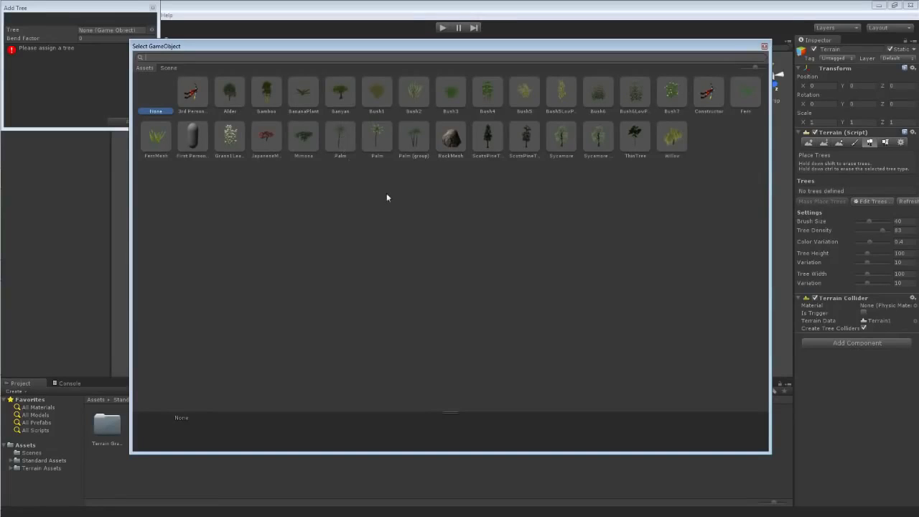
Pick Palm (group) as the tree, set its Bend Factor to 10, and add it.
left_click(415, 140)
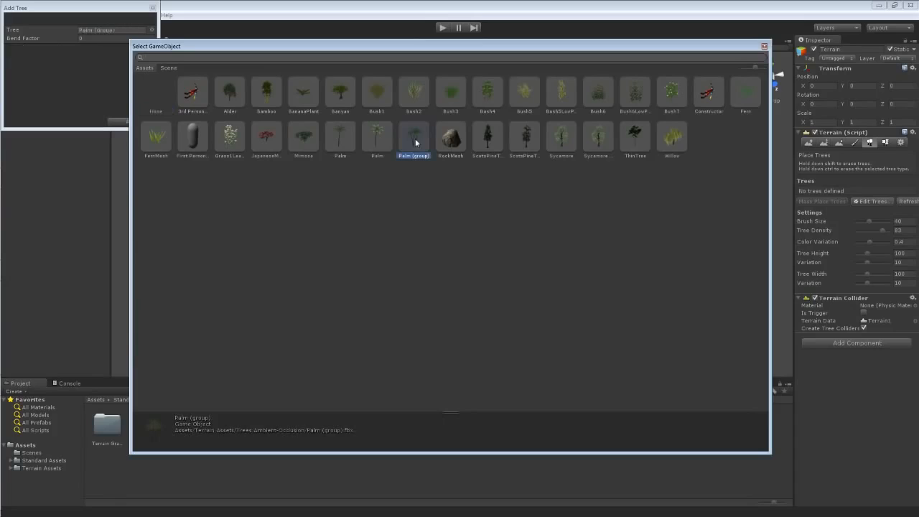
left_click(377, 139)
left_click(339, 140)
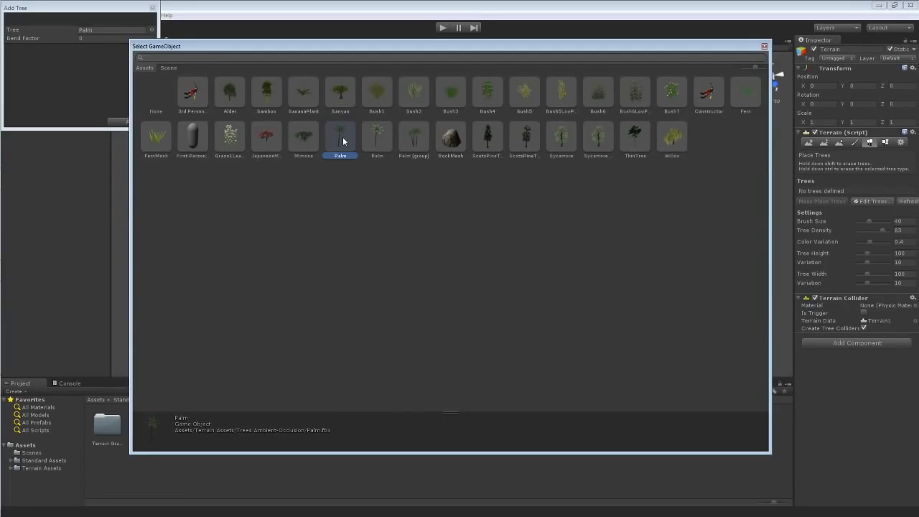
left_click(262, 95)
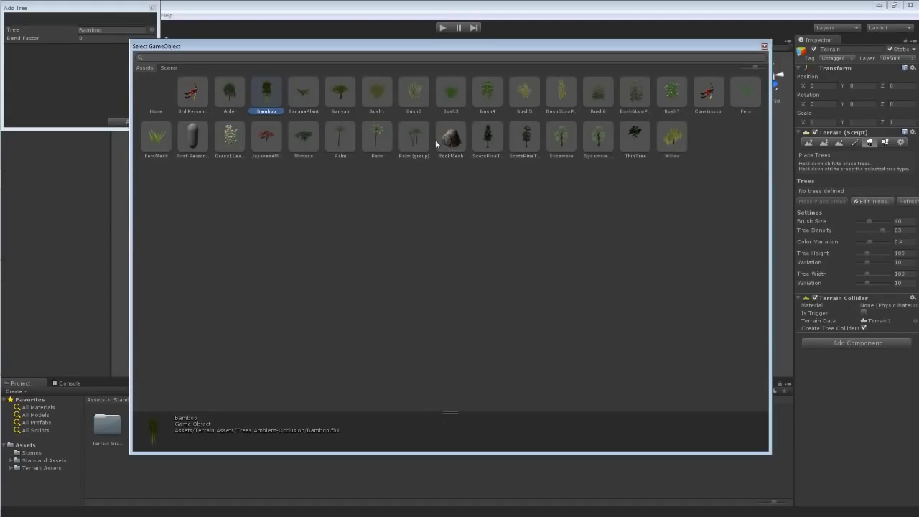
left_click(490, 140)
left_click(525, 141)
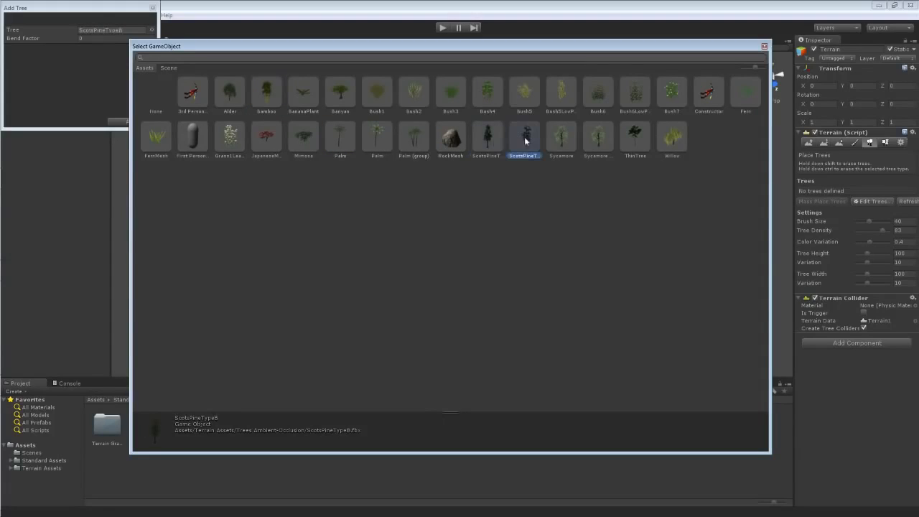
double_click(413, 135)
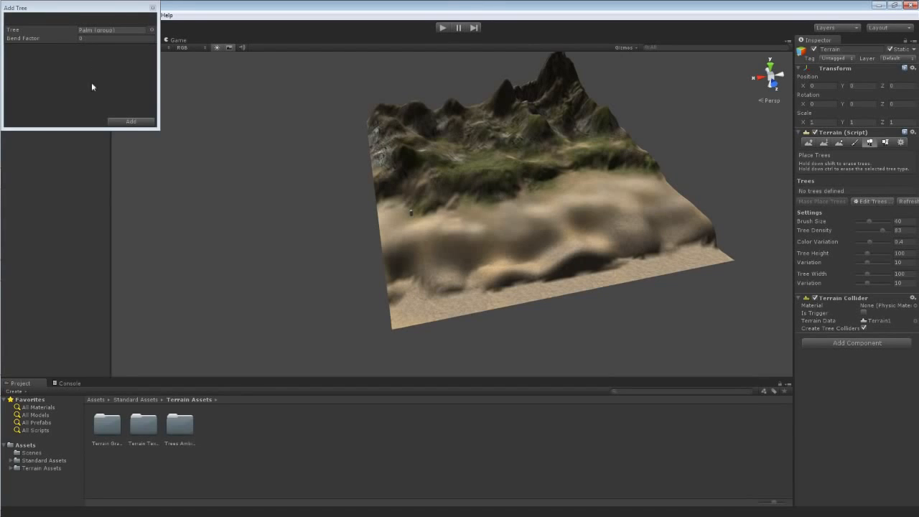
left_click(83, 39)
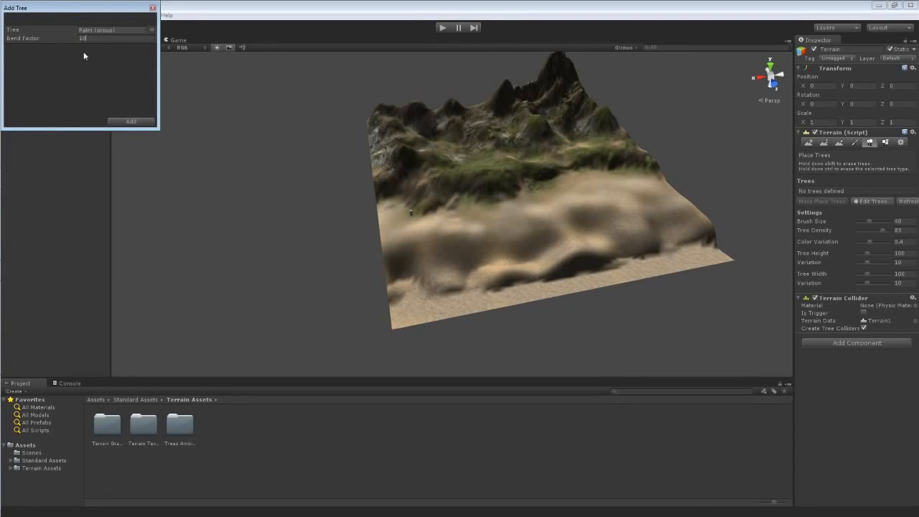
left_click(132, 122)
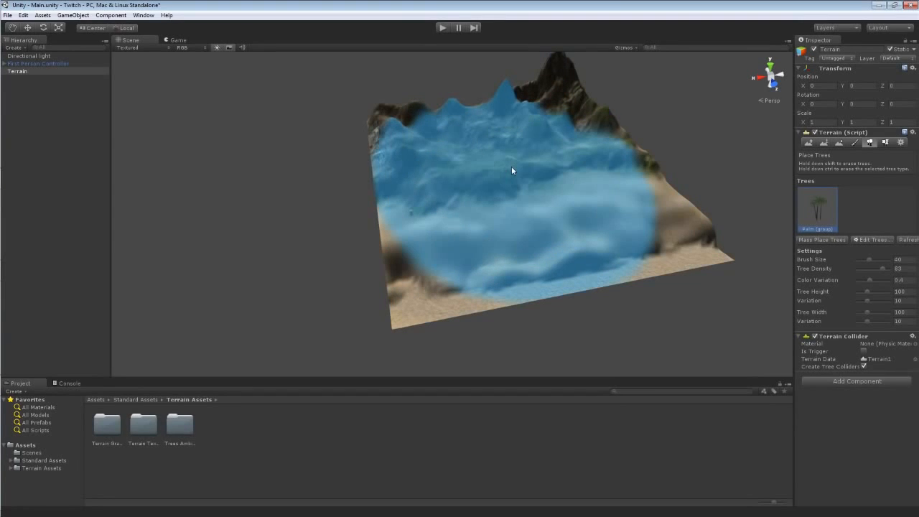
Mass place trees across the terrain with 100 as the number of trees.
left_click(815, 241)
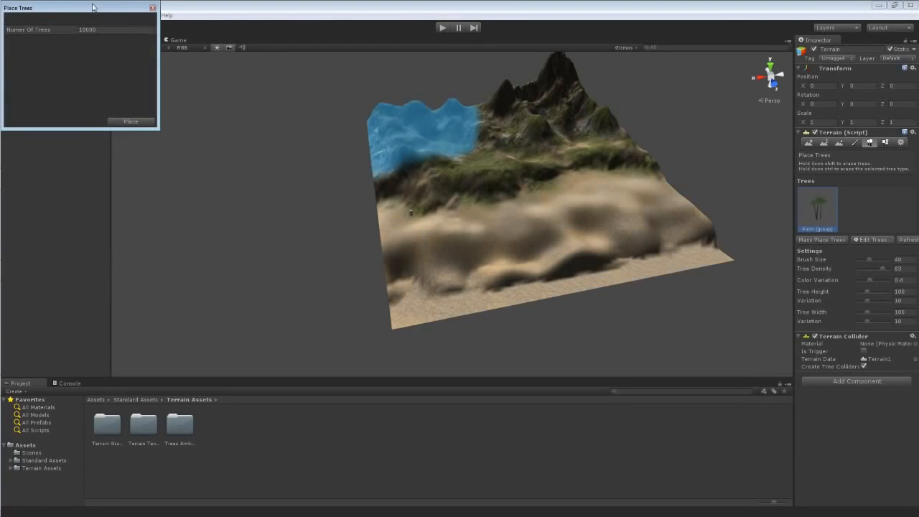
left_click_drag(95, 8, 346, 172)
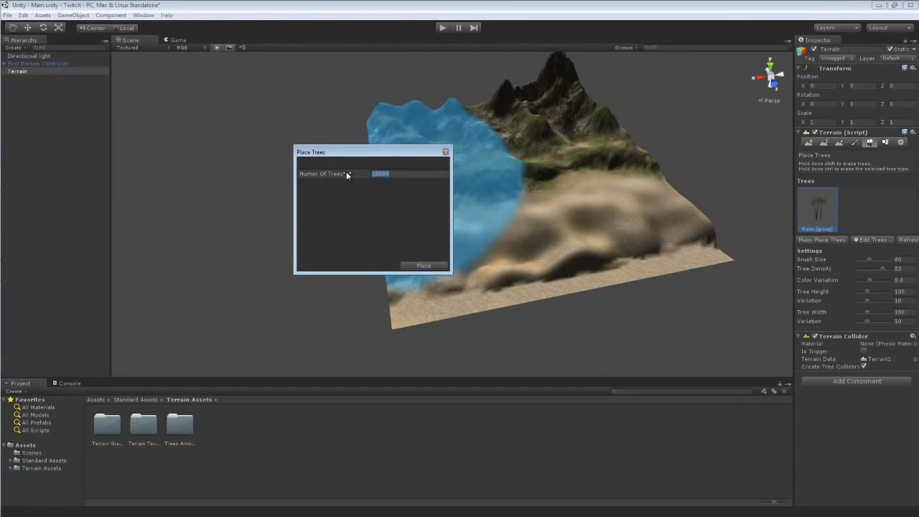
type("100")
left_click(423, 265)
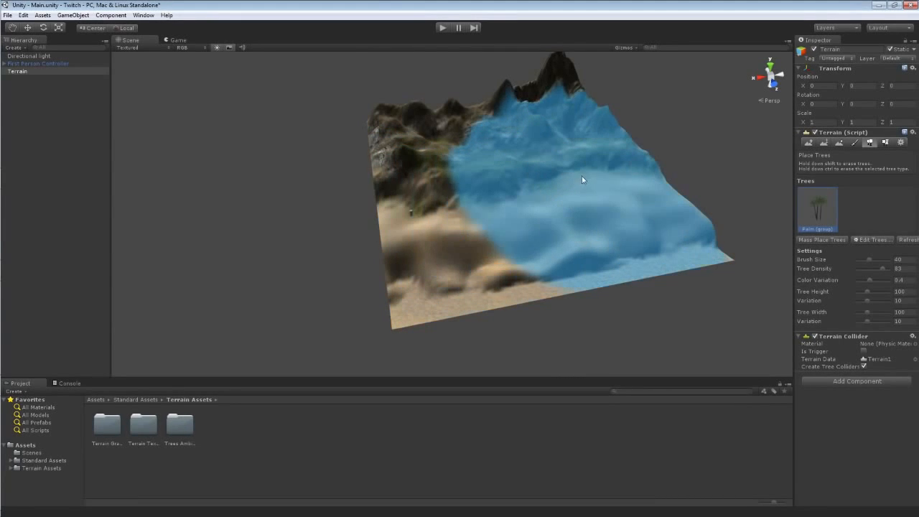
Run Mass Place Trees again with 10000 trees.
left_click_drag(581, 176, 646, 230, "alt")
left_click(836, 241)
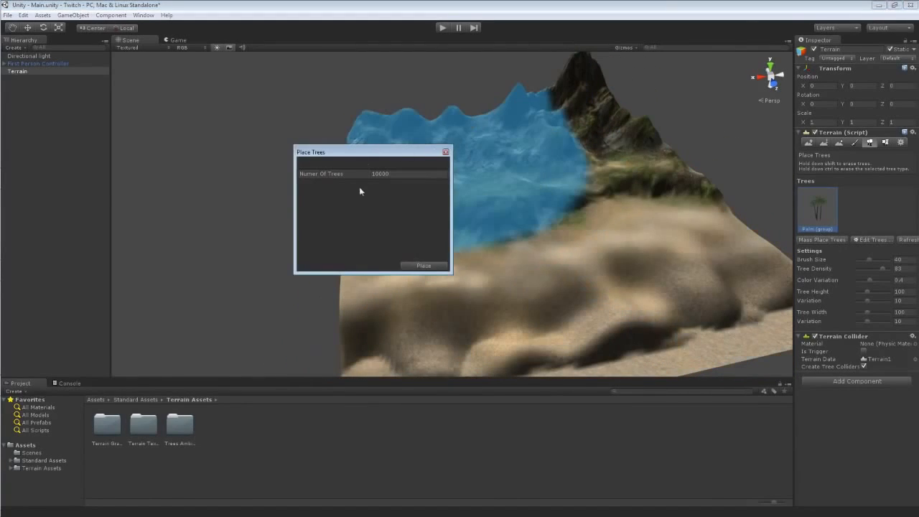
left_click(424, 266)
scroll(422, 267, "down", 10)
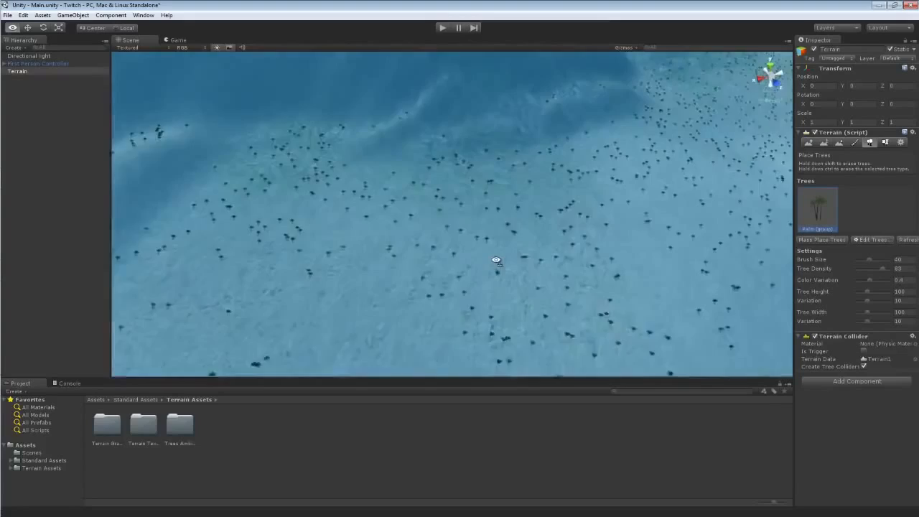
Fly through the scene to inspect the mass-placed palm trees across the terrain.
key("w")
right_click_drag(496, 260, 499, 215)
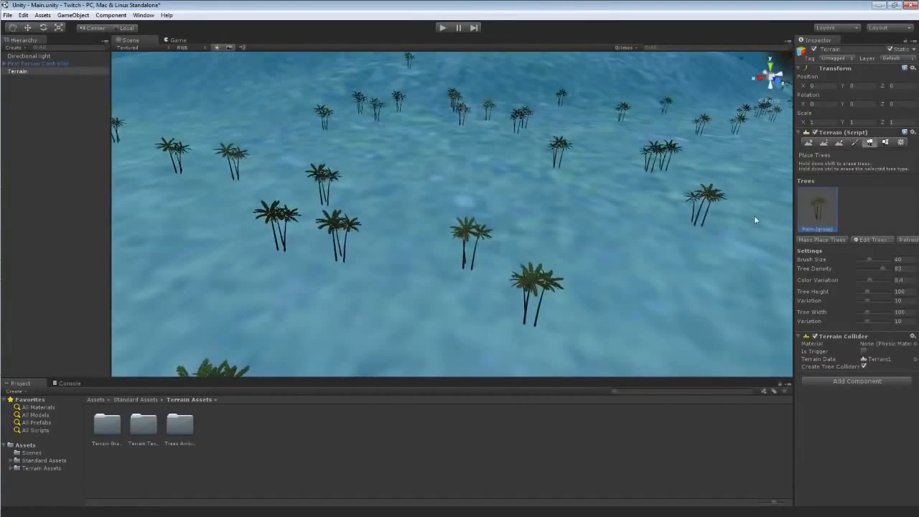
mouse_move(649, 216)
right_mouse_down()
mouse_move(596, 194)
mouse_move(750, 156)
mouse_move(738, 161)
right_mouse_up()
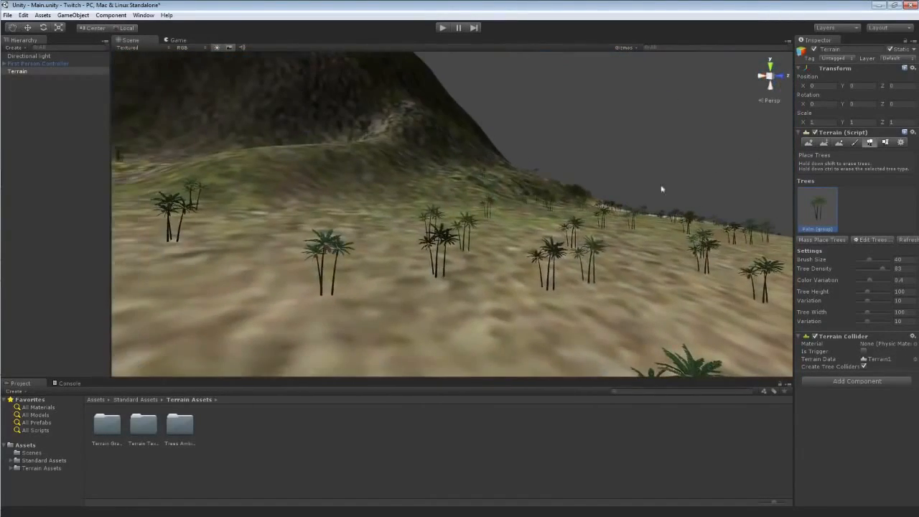
mouse_move(543, 262)
right_mouse_down()
mouse_move(695, 227)
mouse_move(664, 237)
right_mouse_up()
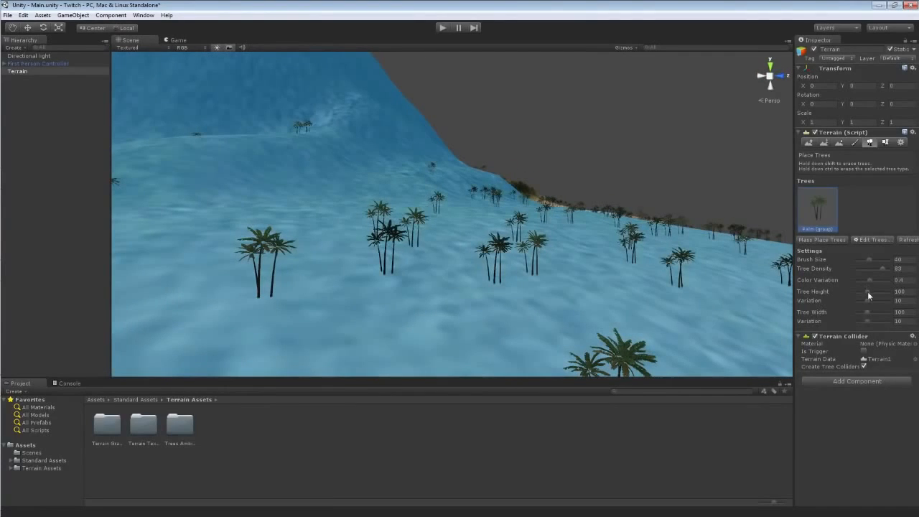
scroll(466, 285, "down", 10)
mouse_move(583, 214)
right_mouse_down()
mouse_move(466, 285)
mouse_move(564, 241)
mouse_move(511, 239)
right_mouse_up()
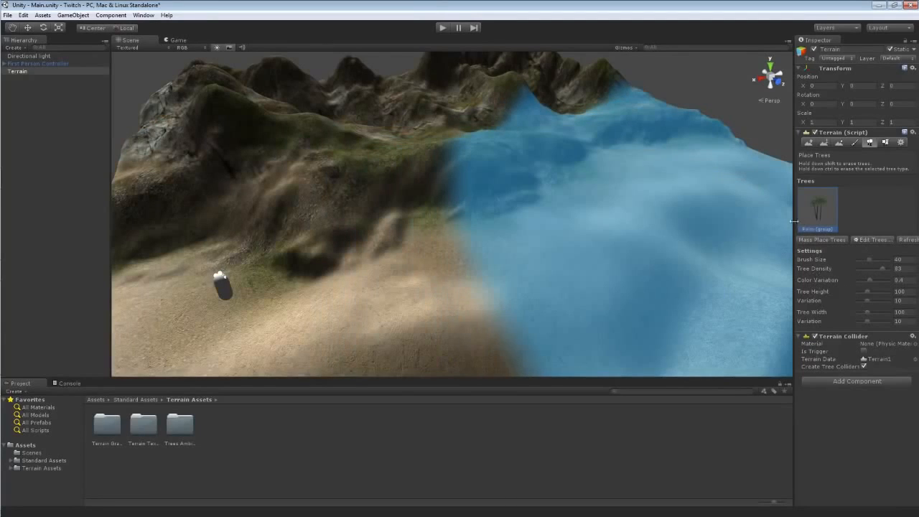
Remove the Palm (group) tree from the terrain's tree list.
left_click(865, 241)
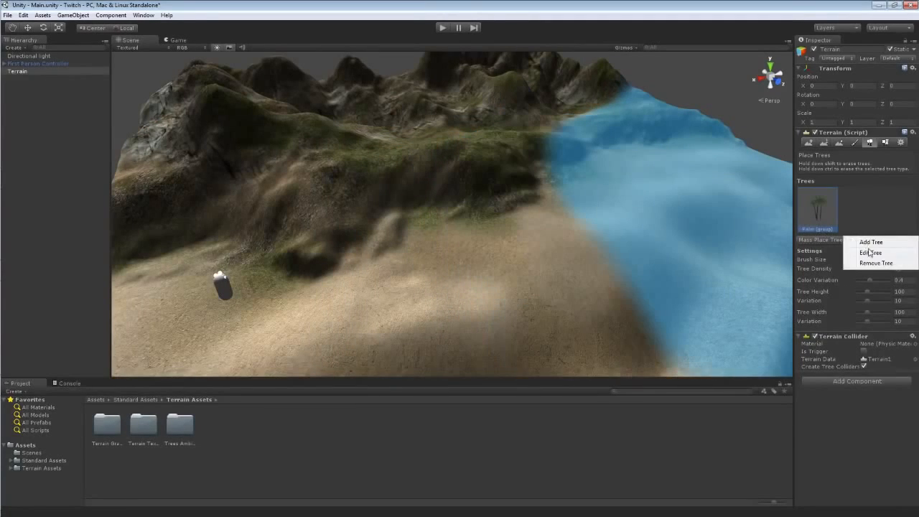
left_click(872, 264)
Add the plain Palm tree to the terrain through the Add Tree dialog's object picker.
left_click(865, 202)
left_click(869, 205)
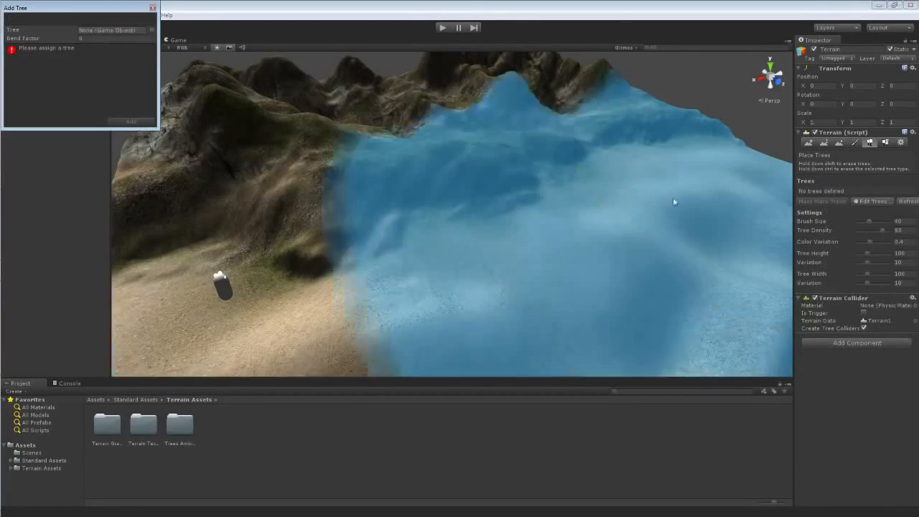
left_click(151, 30)
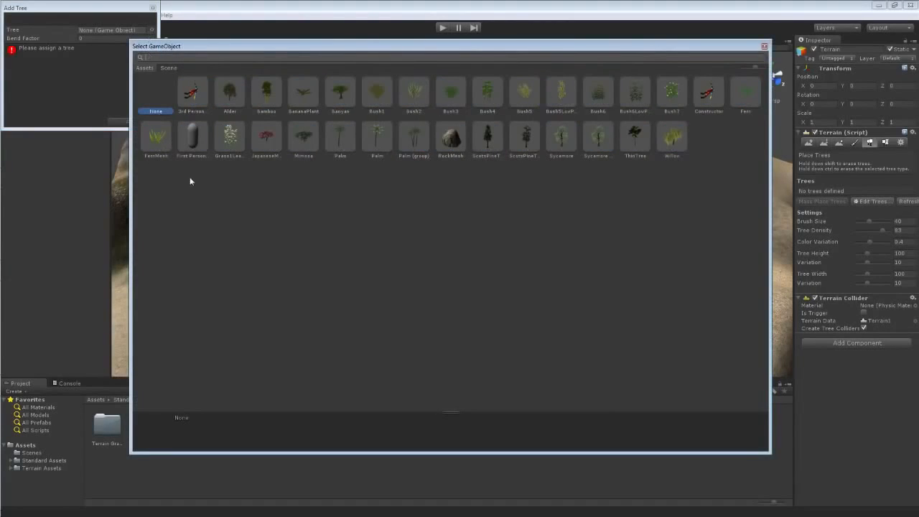
double_click(334, 133)
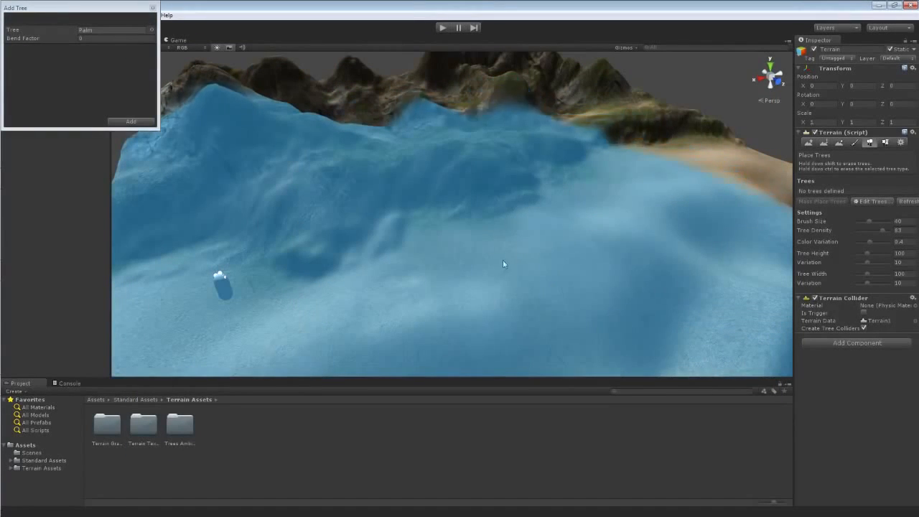
mouse_move(555, 194)
right_mouse_down()
mouse_move(504, 245)
mouse_move(537, 233)
right_mouse_up()
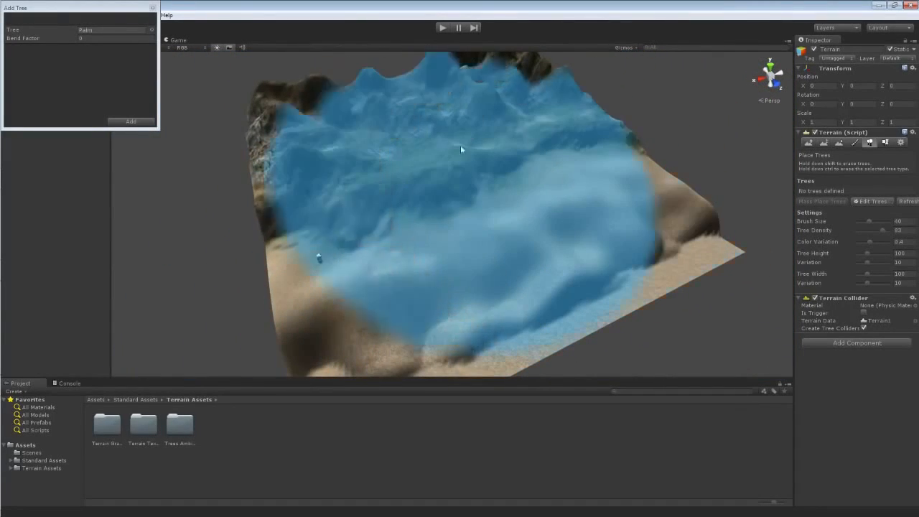
left_click(131, 121)
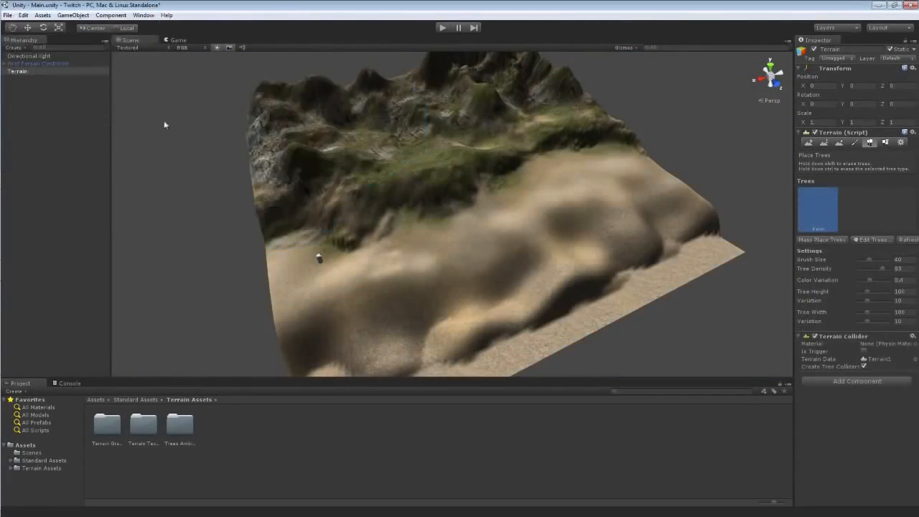
left_click(822, 244)
left_click(430, 265)
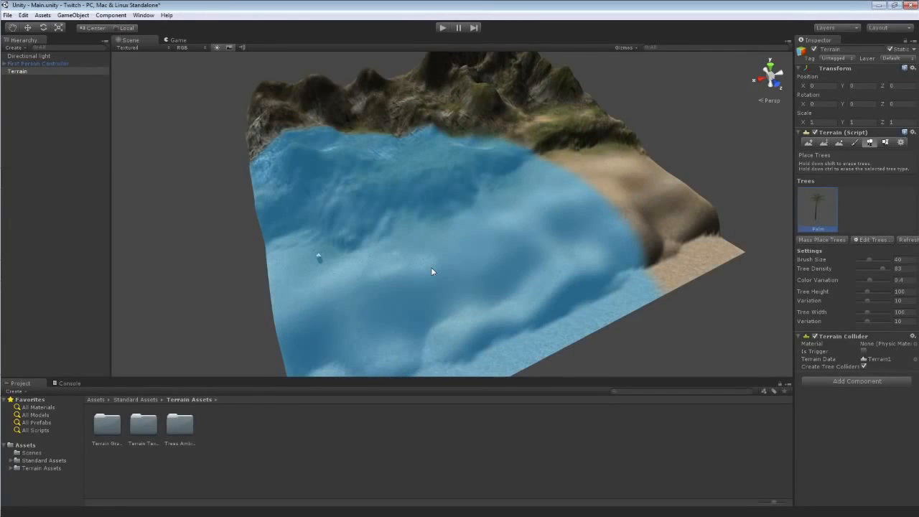
Set the tree brush size to 12.
key("w")
mouse_move(430, 271)
right_mouse_down()
mouse_move(436, 211)
mouse_move(429, 218)
right_mouse_up()
key("s")
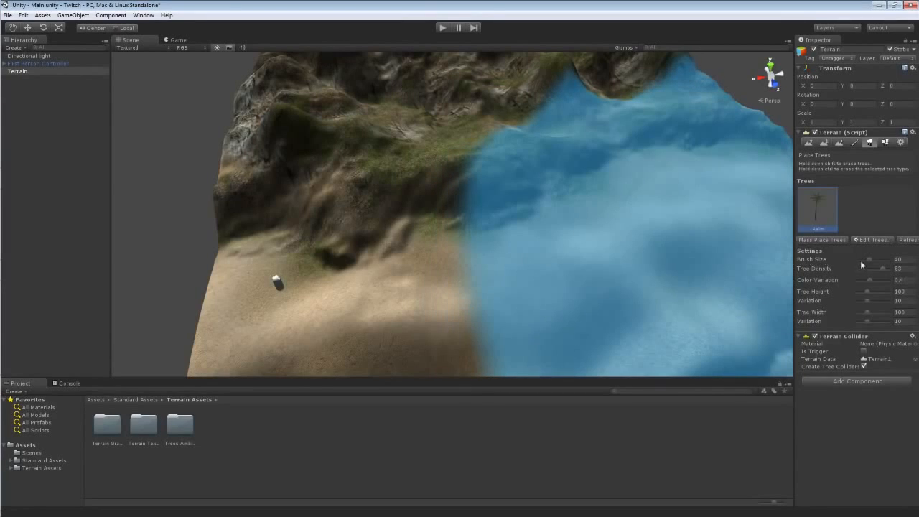
left_click_drag(868, 258, 860, 259)
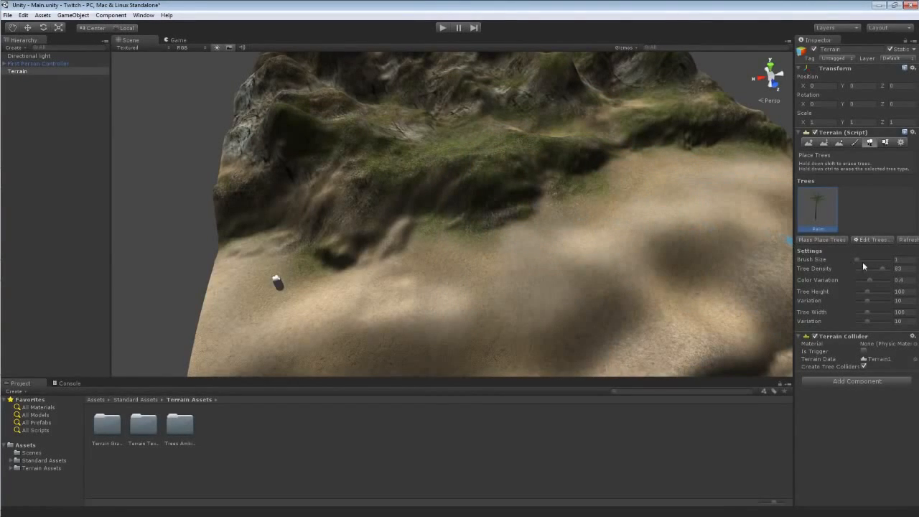
left_click_drag(860, 264, 883, 259)
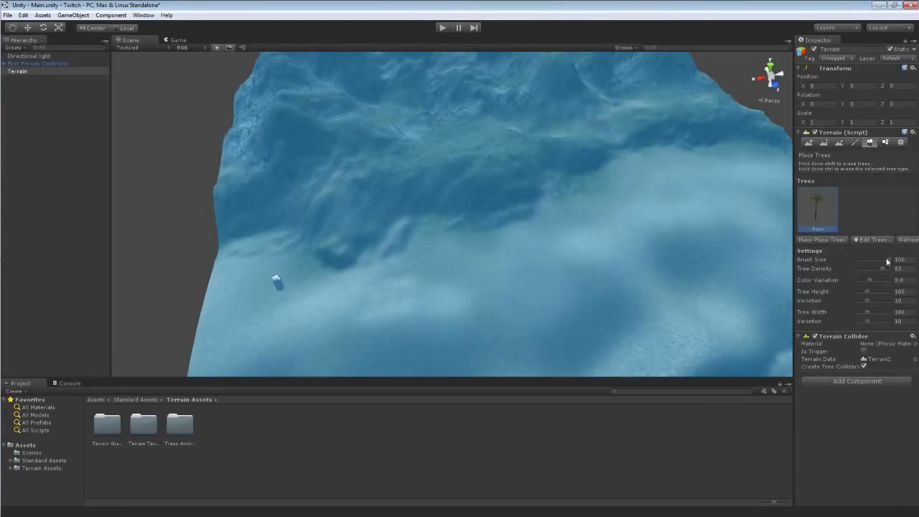
left_click_drag(871, 262, 872, 253)
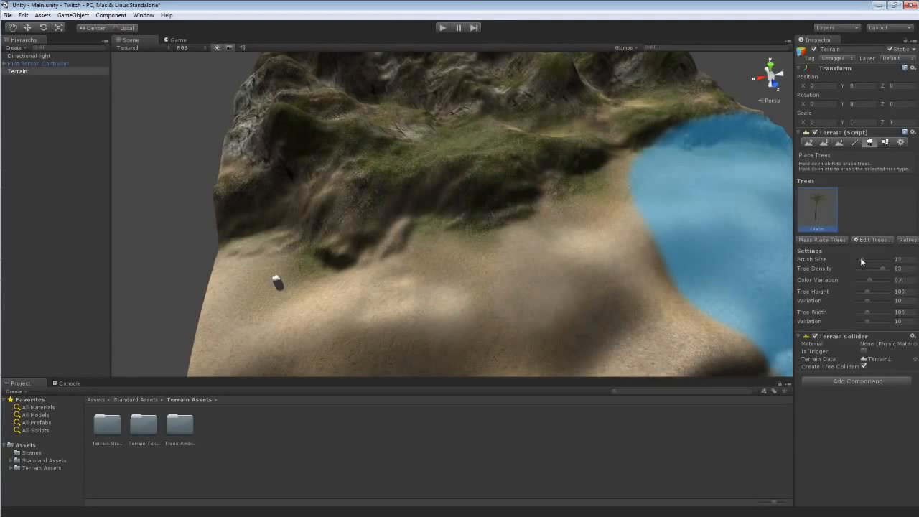
left_click_drag(861, 259, 860, 259)
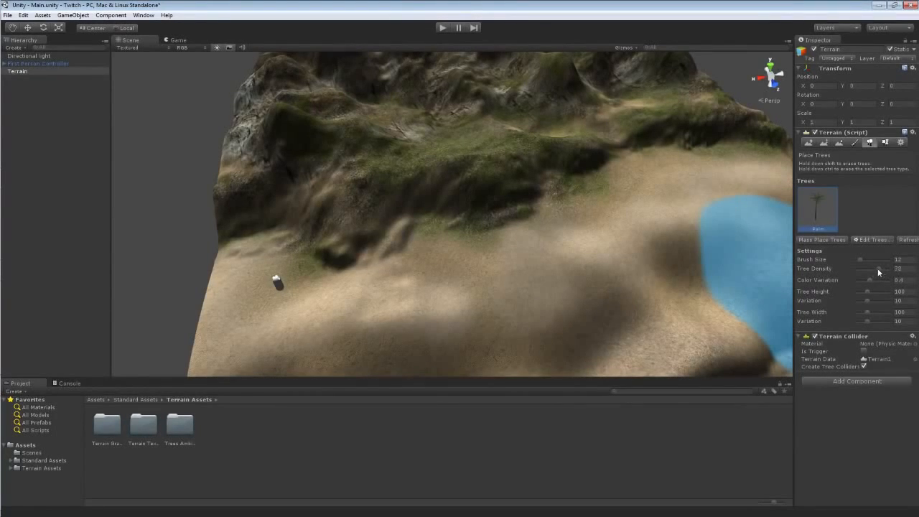
Set the tree density to 34 and the tree height to 167.
left_click(873, 267)
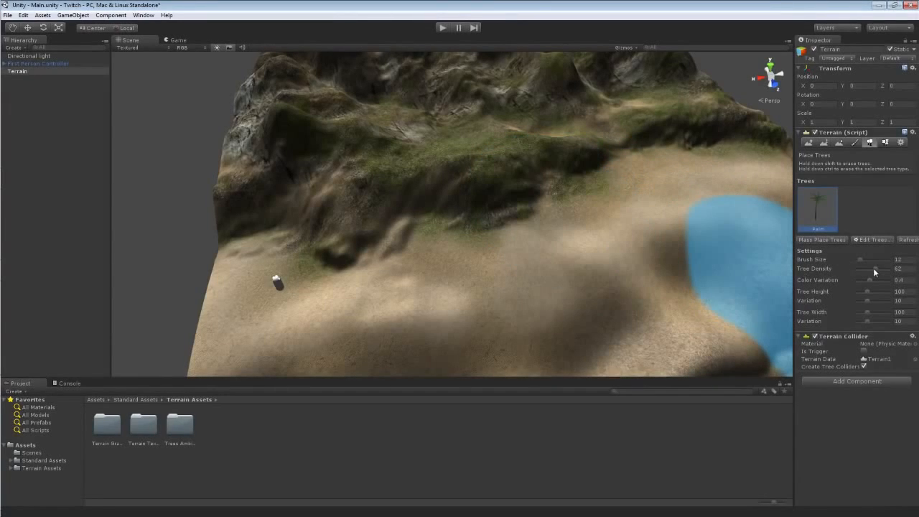
left_click_drag(873, 267, 865, 268)
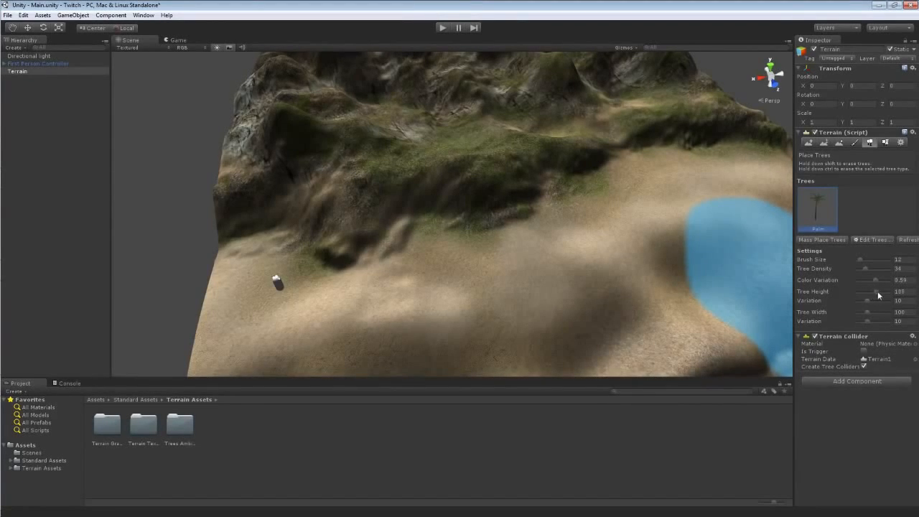
left_click_drag(878, 292, 885, 294)
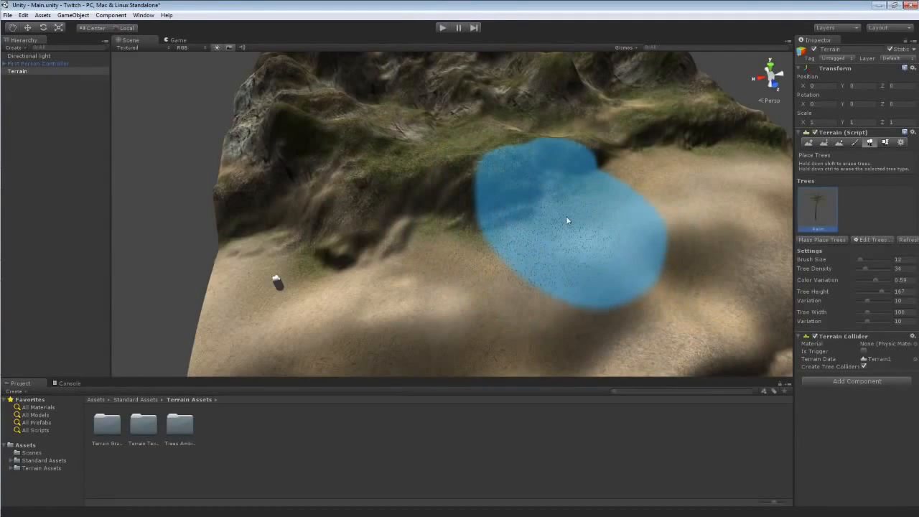
Undo the Palm tree addition and add Sycamore as the terrain's tree instead.
key("ctrl+z")
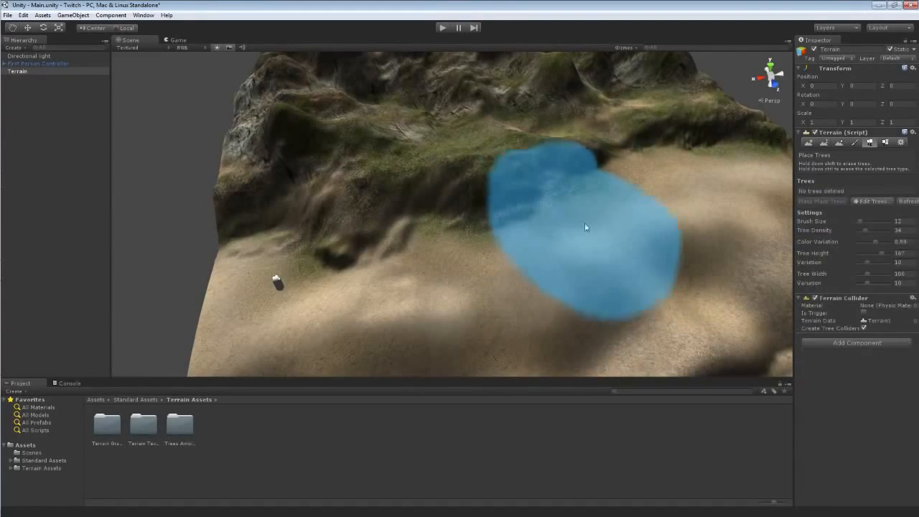
left_click(871, 201)
left_click(861, 206)
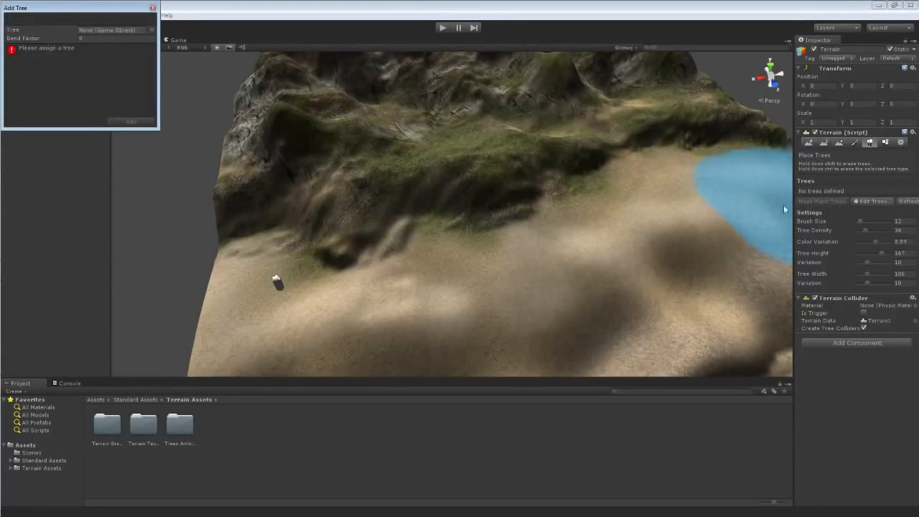
left_click(155, 30)
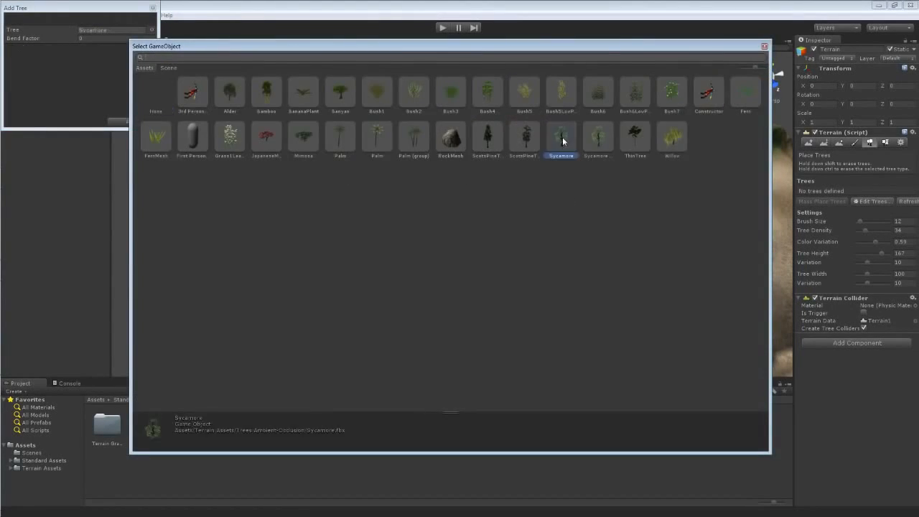
double_click(560, 138)
left_click(132, 120)
Place individual Sycamore trees on the sandy slope, undoing one extra stroke.
left_click(486, 227)
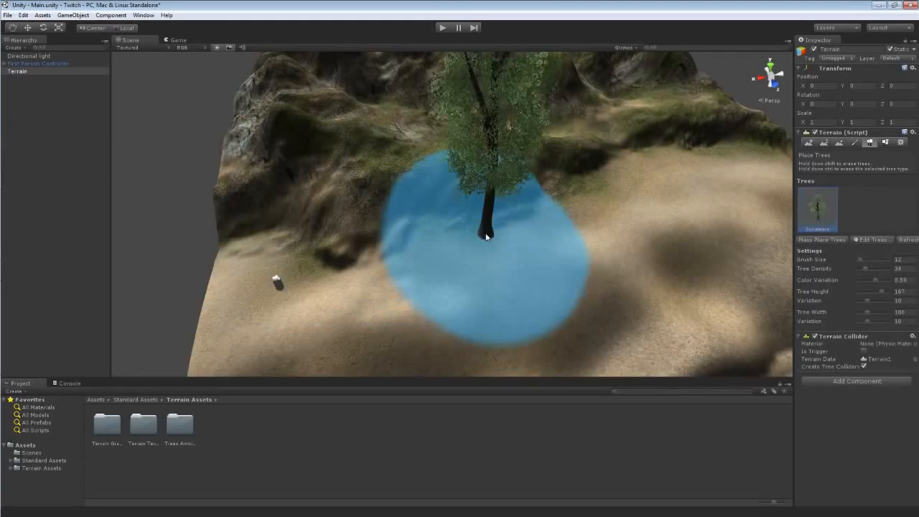
mouse_move(561, 218)
left_mouse_down("alt")
mouse_move(606, 147)
mouse_move(513, 191)
mouse_move(519, 220)
left_mouse_up("alt")
key("ctrl+z")
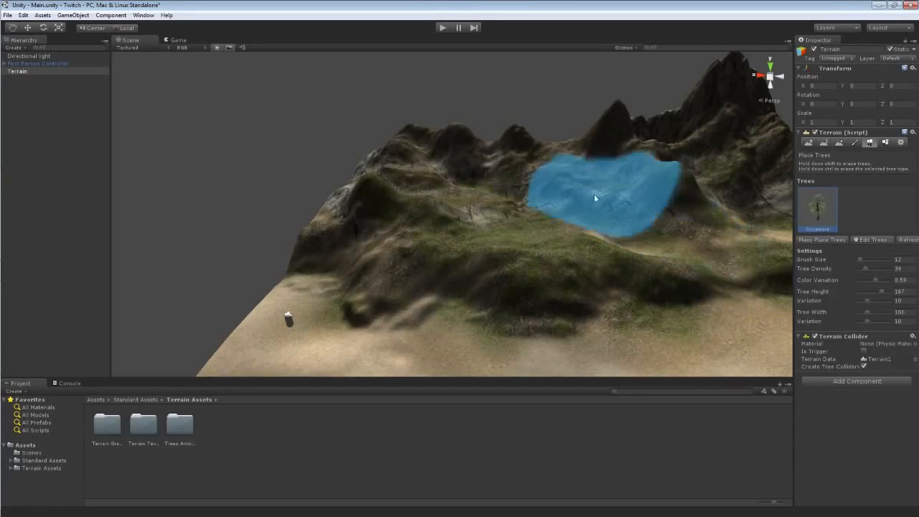
left_click_drag(626, 205, 636, 226, "alt")
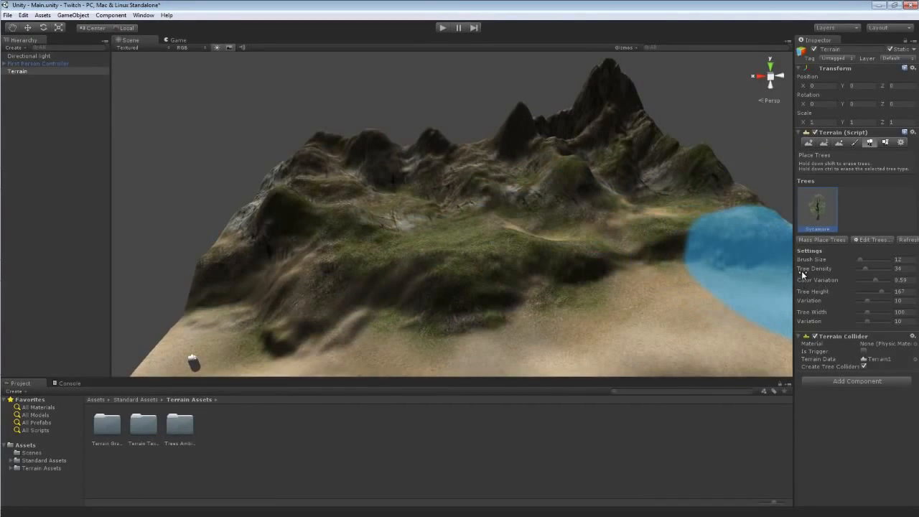
left_click(610, 312)
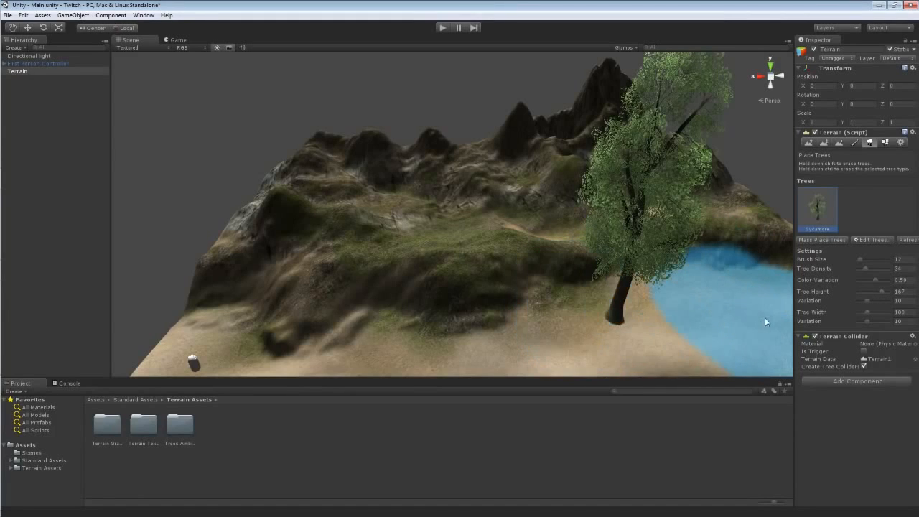
Run the game to view the Sycamore tree in play mode, then stop it.
left_click_drag(713, 321, 449, 7, "alt")
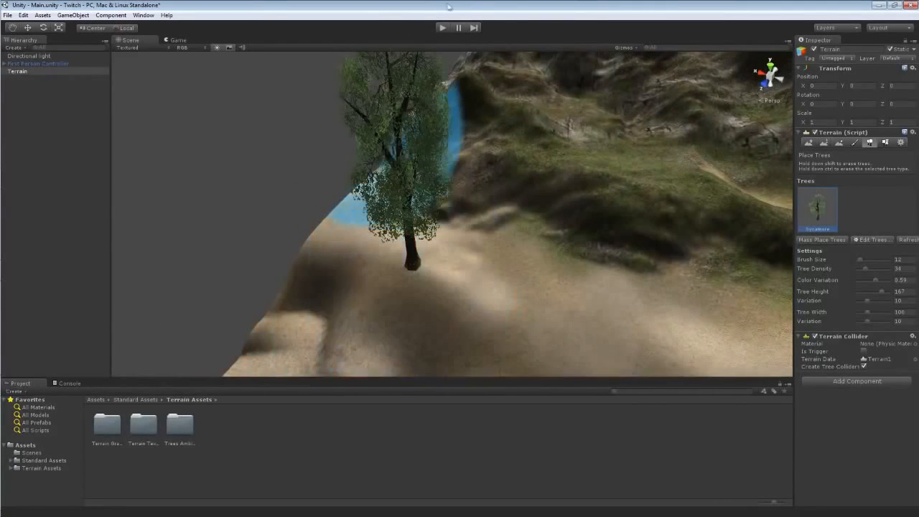
left_click(444, 29)
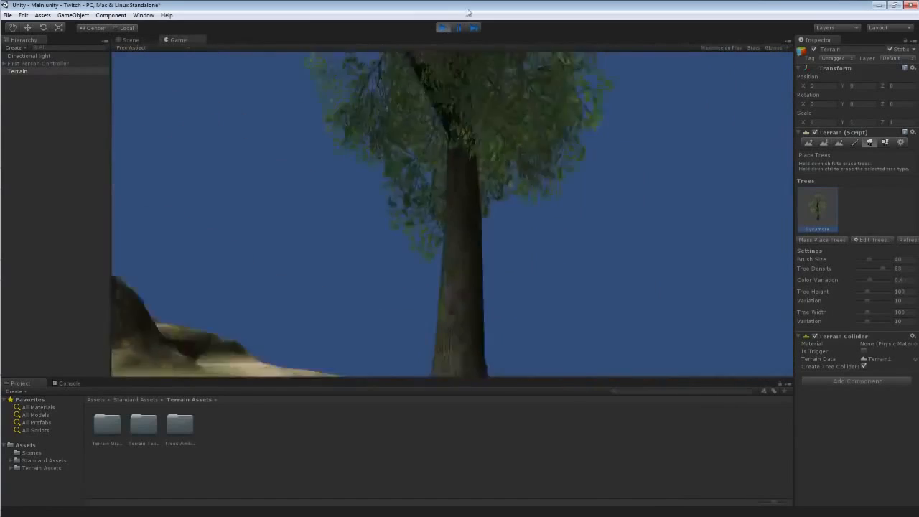
left_click(442, 27)
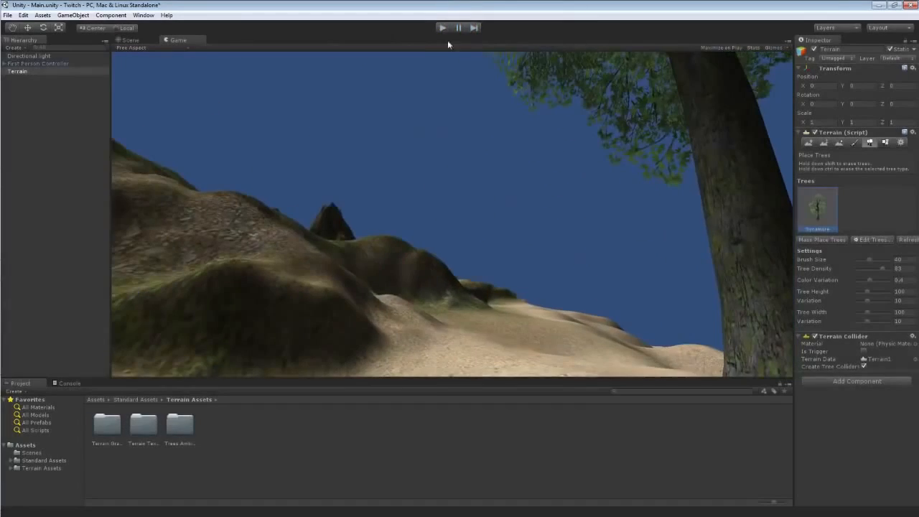
Reselect the terrain in the scene to return to tree placement.
left_click(509, 159)
right_click_drag(501, 165, 560, 173)
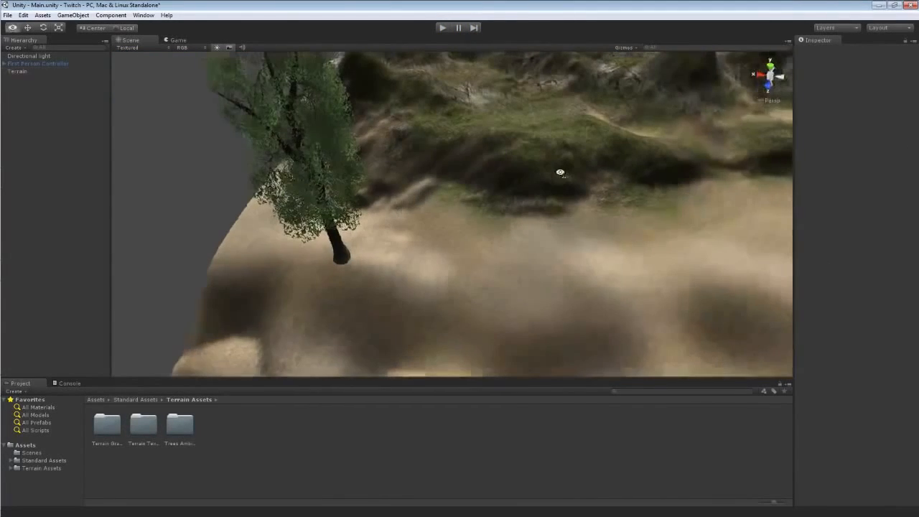
left_click(441, 282)
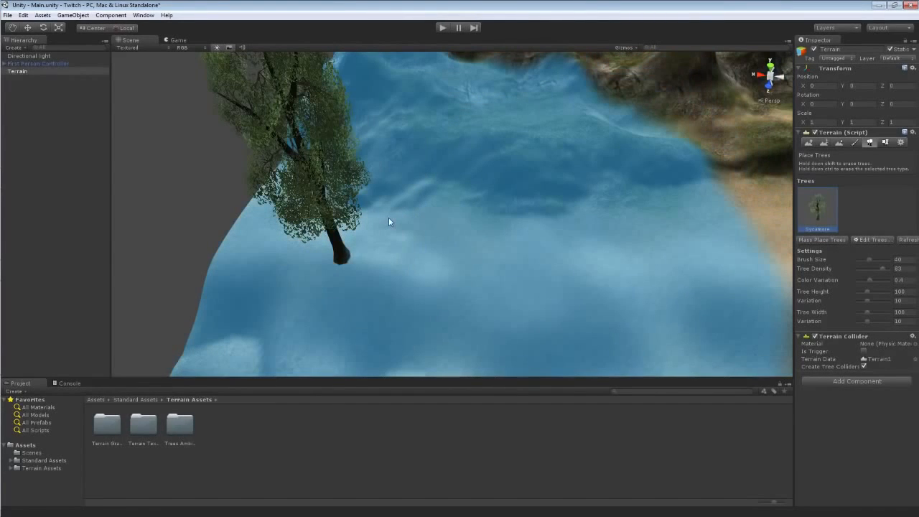
left_click(389, 217, "shift")
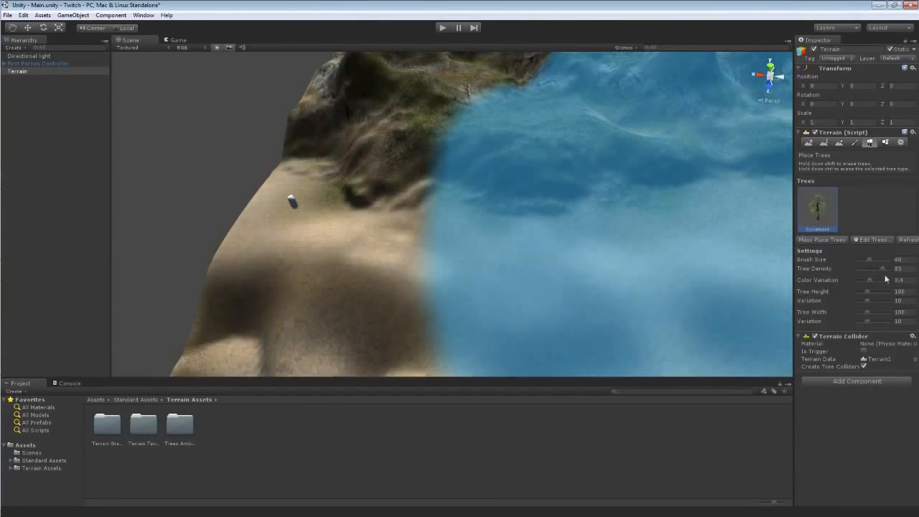
Set the brush size to 9, tree density to 23, tree height to 58 and height variation to 4.
left_click_drag(867, 258, 857, 256)
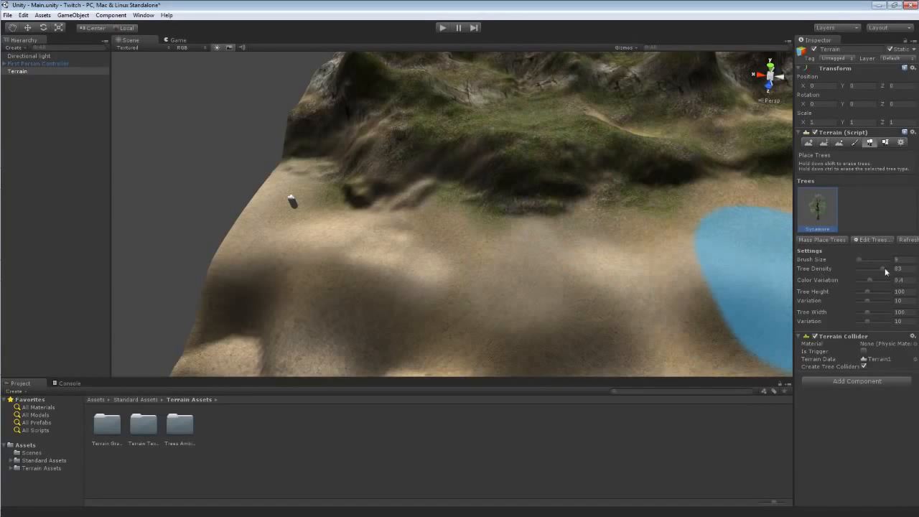
left_click_drag(862, 269, 860, 290)
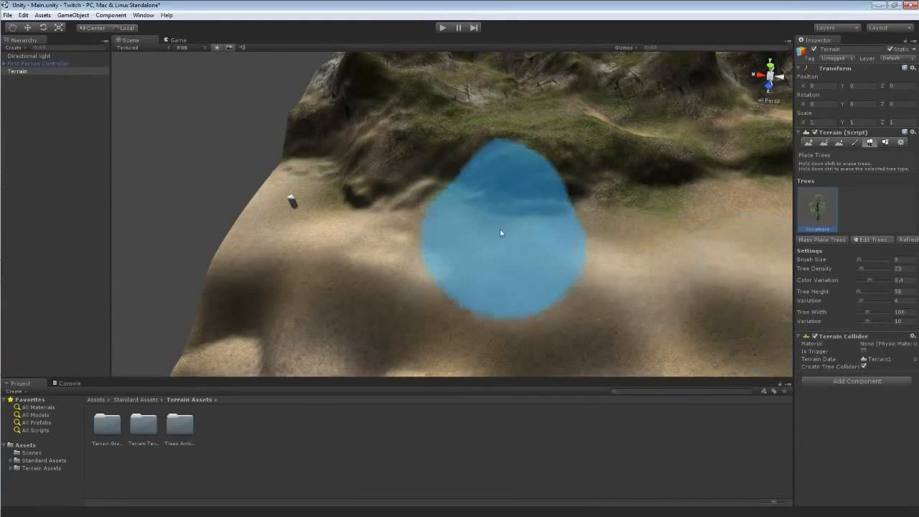
Place a Sycamore tree on the sandy slope.
left_click(438, 228)
mouse_move(565, 225)
right_mouse_down()
mouse_move(488, 228)
mouse_move(529, 243)
mouse_move(781, 137)
right_mouse_up()
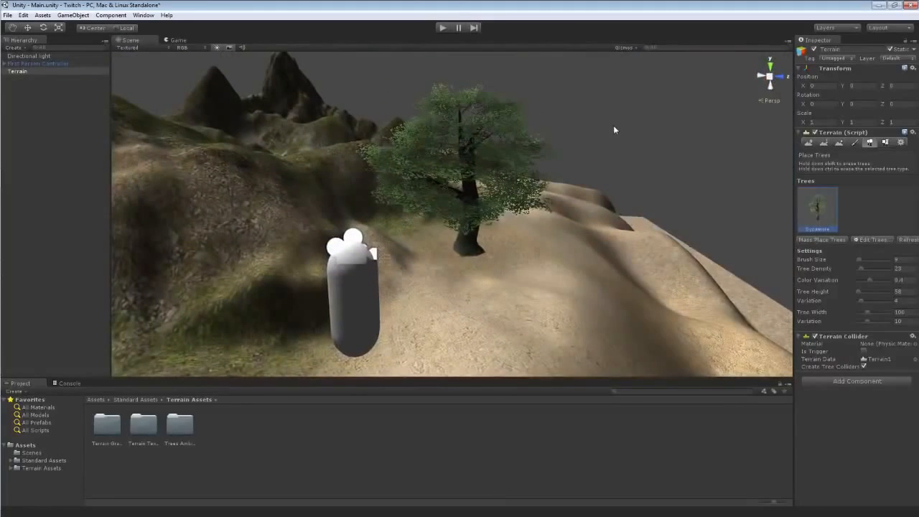
key("ctrl+z")
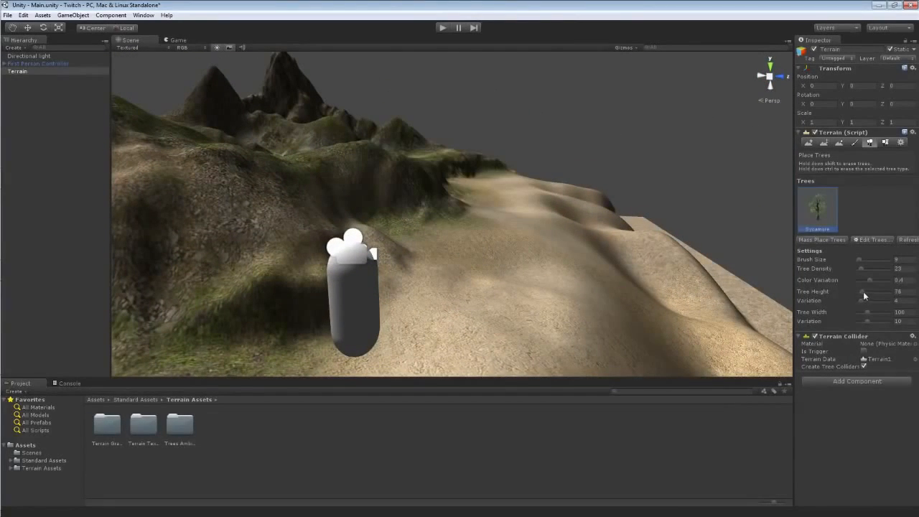
Place another Sycamore tree on the sandy slope, then run the game to walk up to it and stop.
left_click(524, 253)
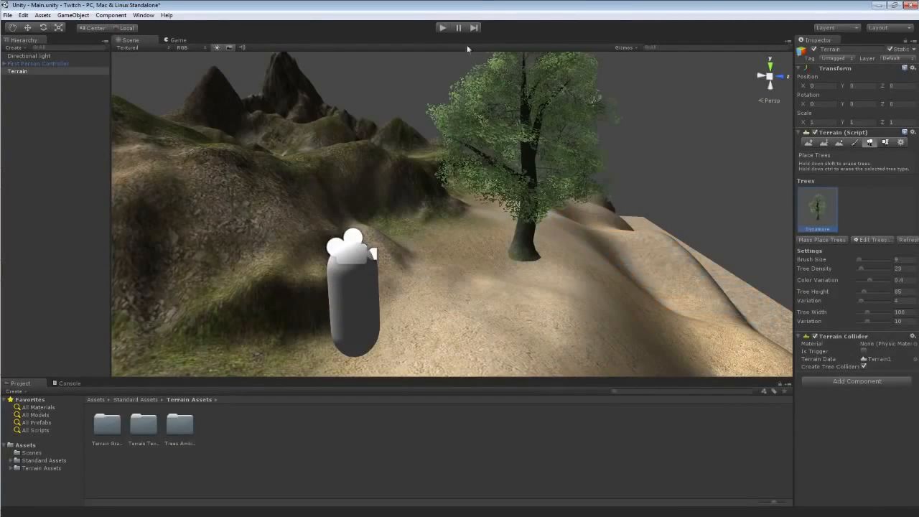
left_click(443, 30)
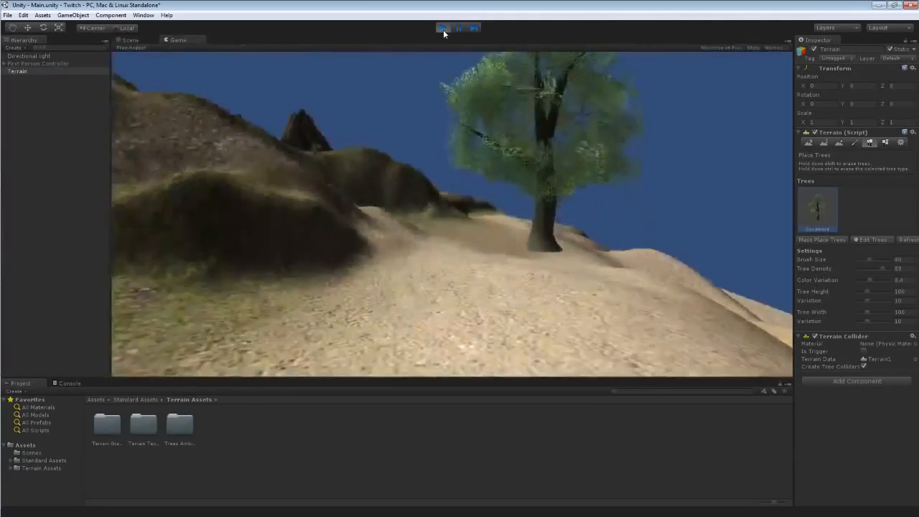
key("w")
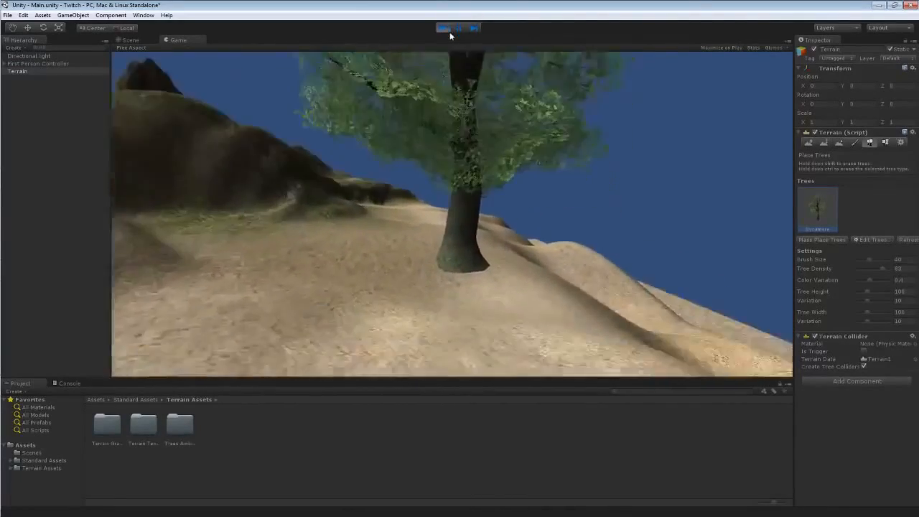
key("w")
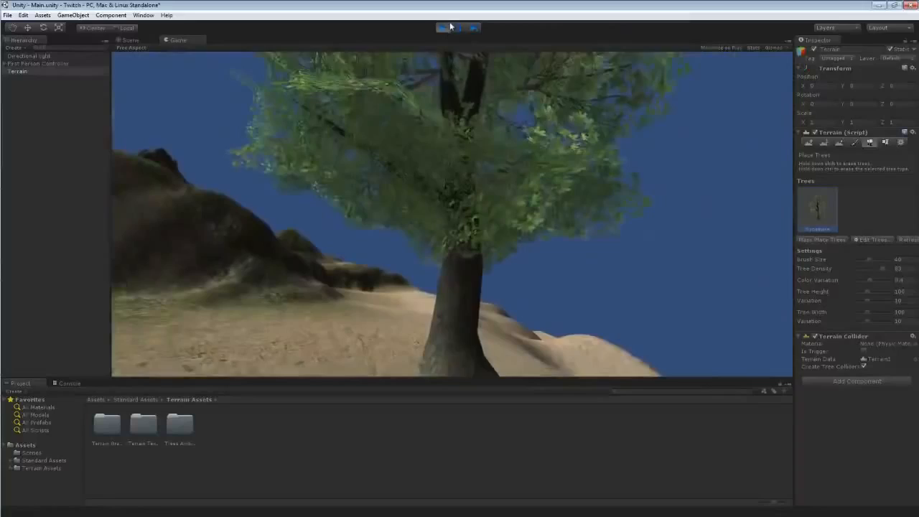
left_click(445, 27)
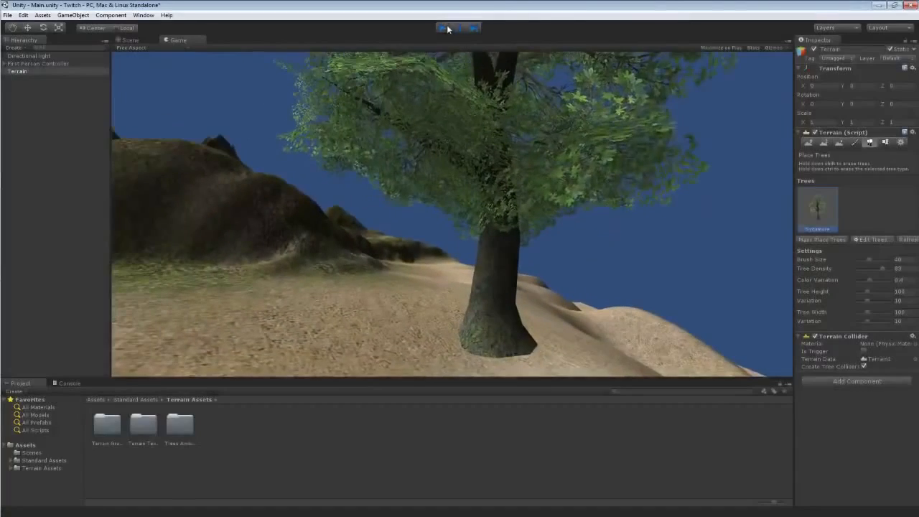
Mass place 25 Sycamore trees across the terrain.
left_click(543, 246, "shift")
mouse_move(574, 227)
right_mouse_down()
mouse_move(468, 205)
mouse_move(408, 248)
mouse_move(378, 250)
mouse_move(518, 187)
mouse_move(441, 207)
right_mouse_up()
key("s")
mouse_move(442, 207)
left_mouse_down()
mouse_move(605, 213)
mouse_move(603, 185)
mouse_move(505, 242)
mouse_move(539, 166)
mouse_move(655, 255)
mouse_move(514, 153)
mouse_move(615, 246)
mouse_move(426, 266)
mouse_move(430, 287)
mouse_move(448, 177)
mouse_move(558, 136)
mouse_move(584, 219)
mouse_move(557, 165)
mouse_move(575, 160)
mouse_move(553, 215)
mouse_move(843, 255)
left_mouse_up()
left_click(812, 241)
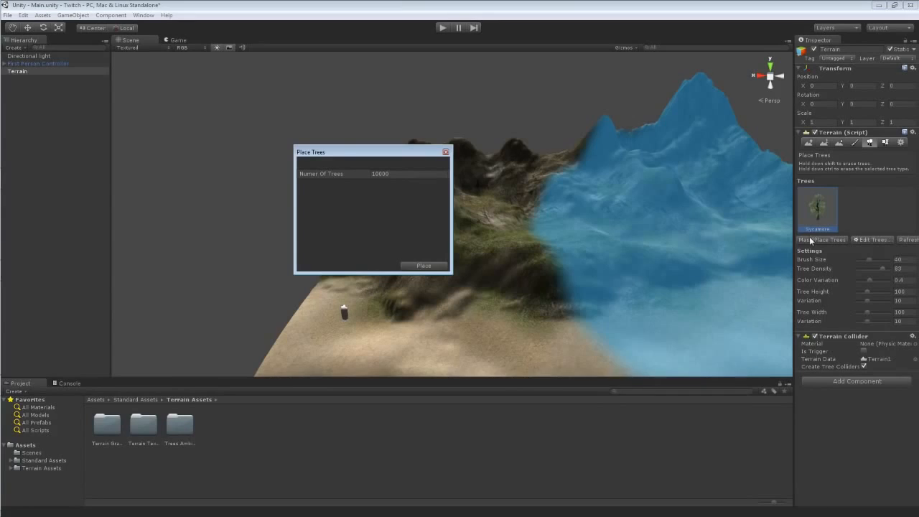
left_click(388, 174)
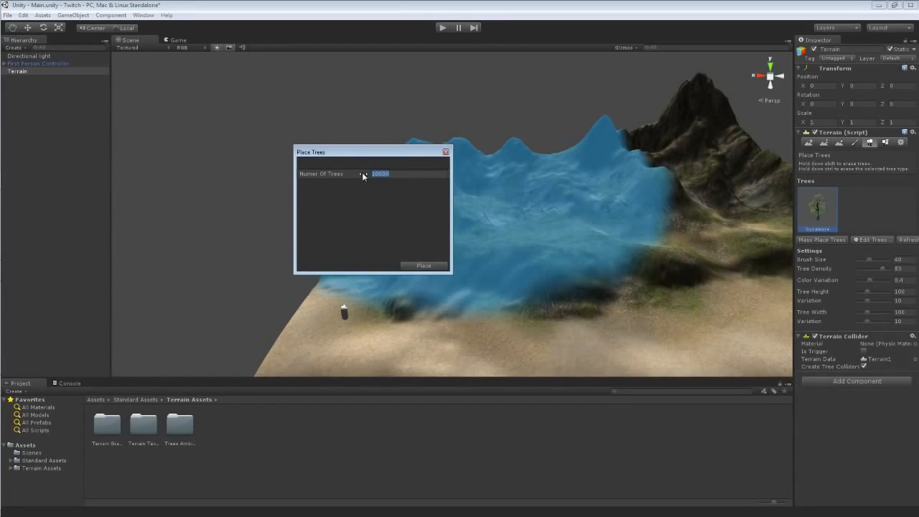
type("50")
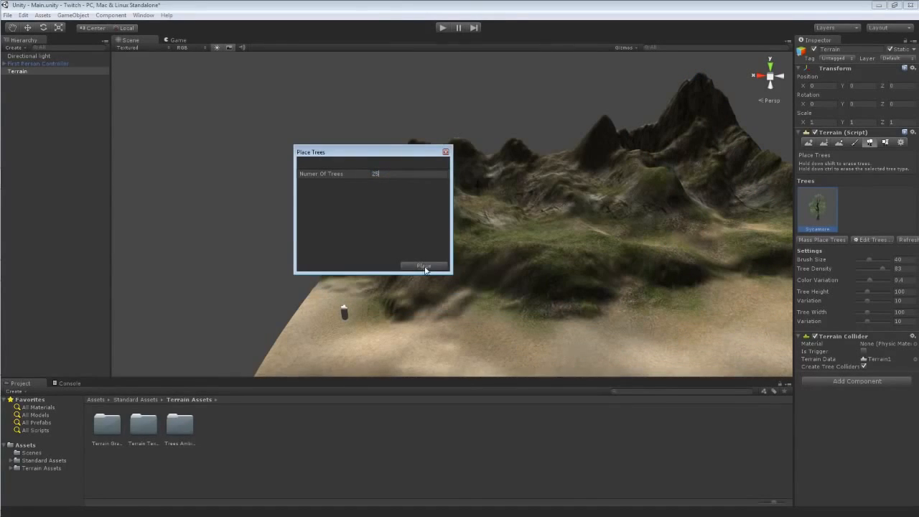
left_click(425, 267)
Set the tree brush size to 15.
left_click_drag(438, 262, 623, 392, "alt")
left_click_drag(869, 259, 863, 260)
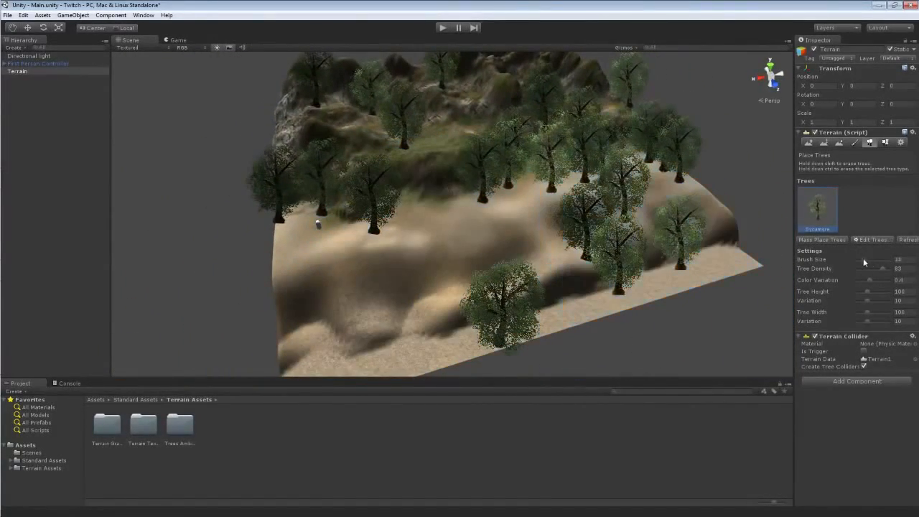
mouse_move(721, 248)
left_mouse_down("shift")
mouse_move(691, 263)
mouse_move(652, 242)
mouse_move(543, 315)
mouse_move(595, 218)
mouse_move(582, 191)
mouse_move(679, 184)
mouse_move(603, 183)
mouse_move(488, 249)
mouse_move(365, 248)
mouse_move(470, 256)
mouse_move(461, 147)
mouse_move(371, 170)
mouse_move(625, 183)
mouse_move(441, 196)
mouse_move(404, 206)
mouse_move(391, 230)
mouse_move(478, 246)
mouse_move(478, 238)
mouse_move(334, 245)
mouse_move(410, 213)
mouse_move(393, 190)
mouse_move(400, 185)
mouse_move(509, 200)
mouse_move(506, 206)
left_mouse_up("shift")
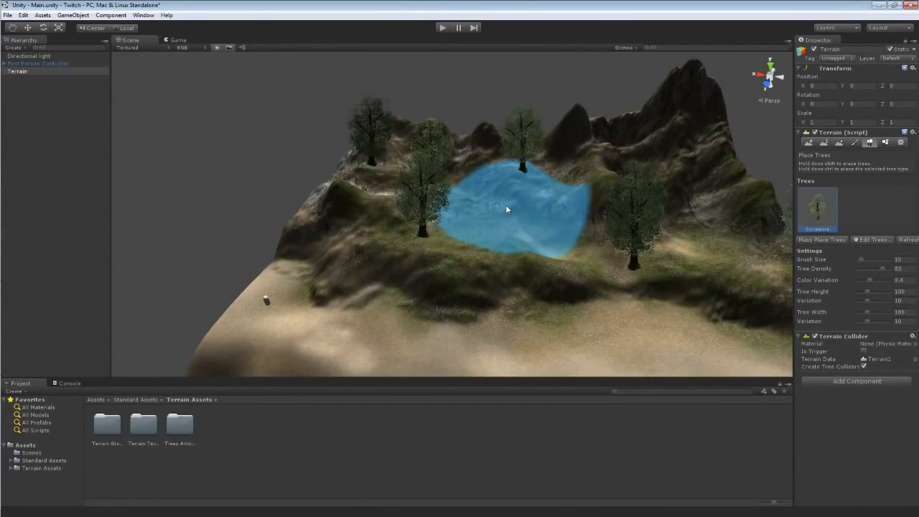
Fly around the terrain to inspect the placed Sycamore trees.
left_click_drag(506, 205, 548, 198, "alt")
left_click_drag(502, 199, 521, 203, "alt")
key("w")
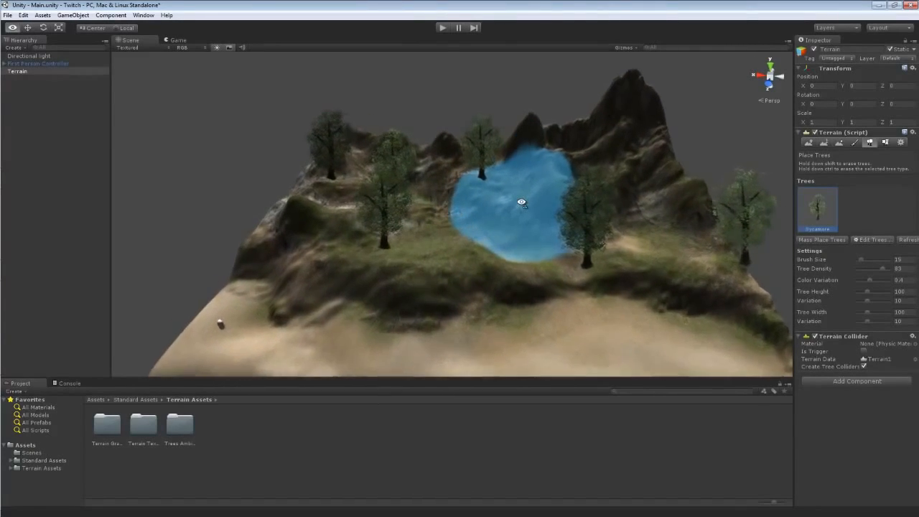
right_click_drag(522, 202, 511, 205)
key("s")
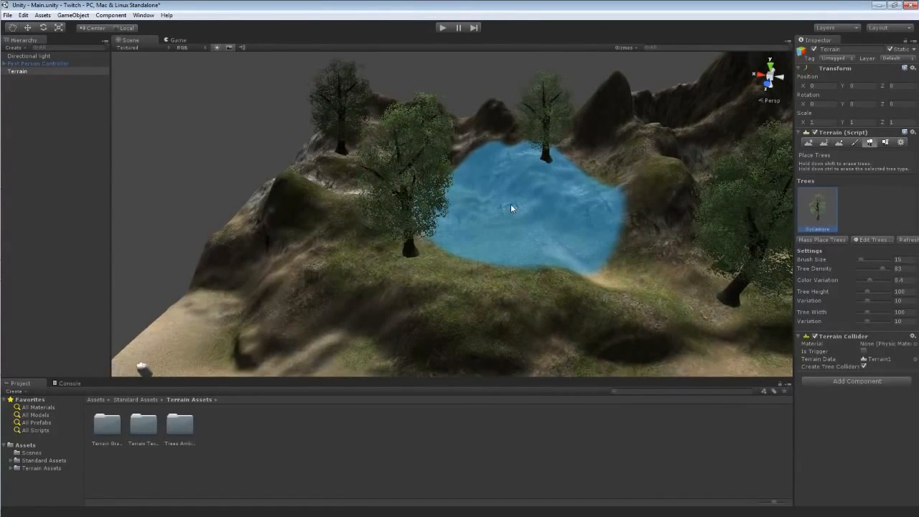
key("s")
right_click_drag(511, 207, 770, 239)
key("w")
key("s")
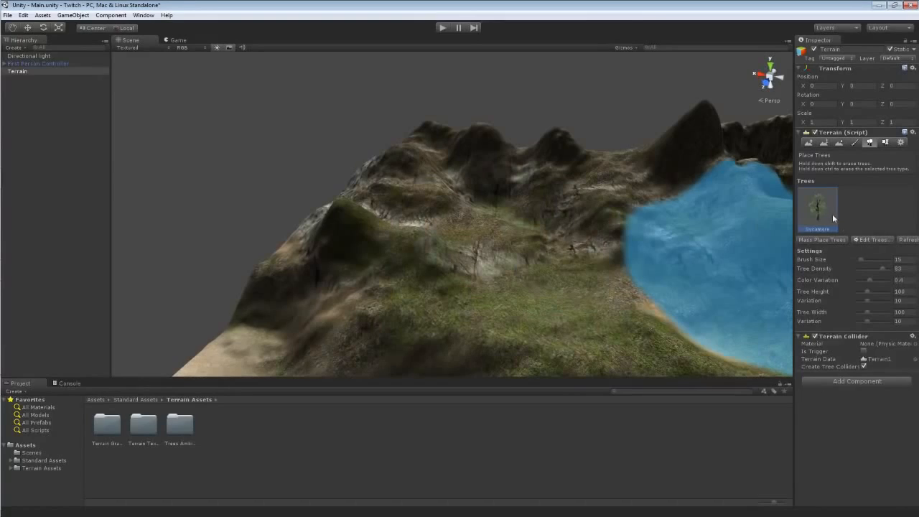
Add the Bamboo model as a new tree type for the terrain.
left_click(866, 237)
left_click(865, 245)
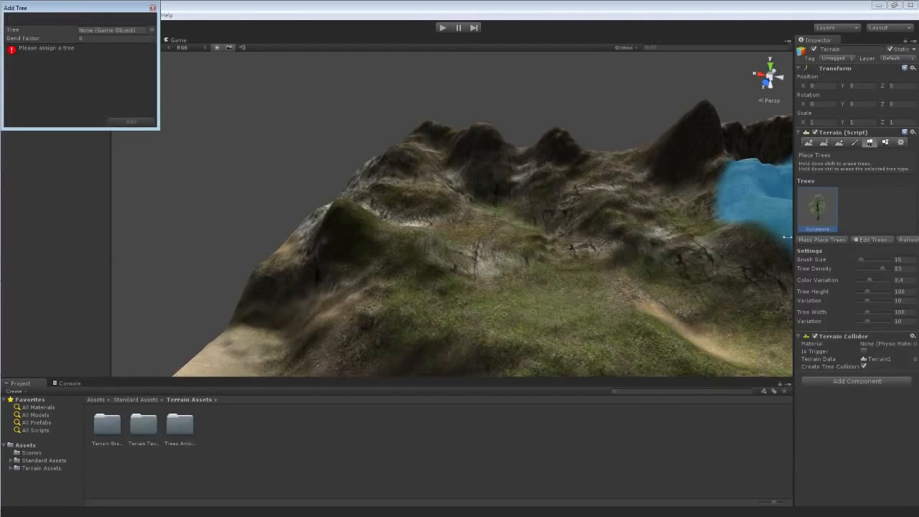
left_click(151, 30)
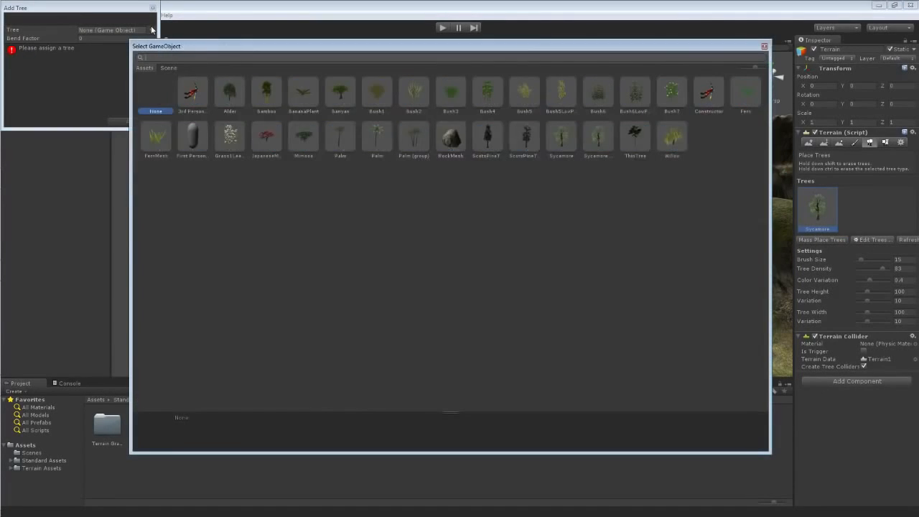
double_click(267, 92)
left_click(143, 119)
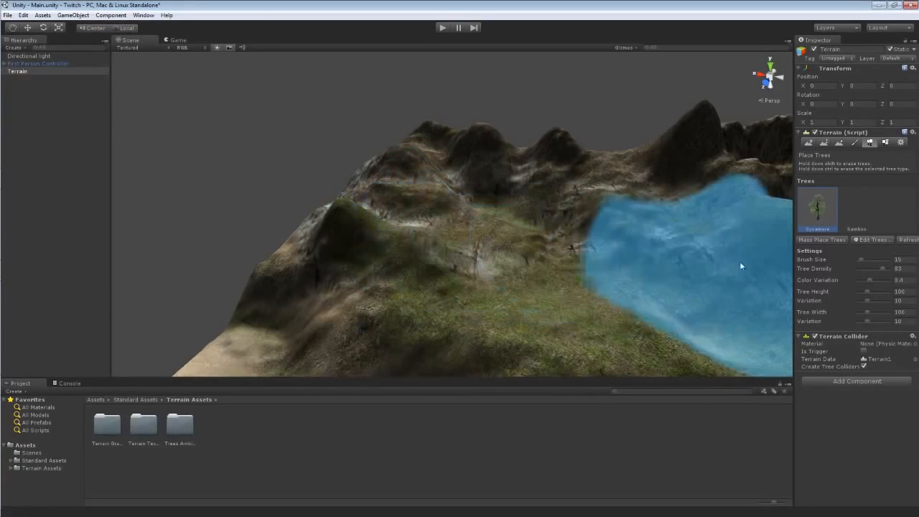
Place a Bamboo tree near the hilltop with brush size 6, density 26, height 73, width 75 and width variation 5.
mouse_move(608, 253)
right_mouse_down()
mouse_move(747, 251)
mouse_move(590, 277)
mouse_move(579, 244)
mouse_move(559, 245)
mouse_move(555, 187)
right_mouse_up()
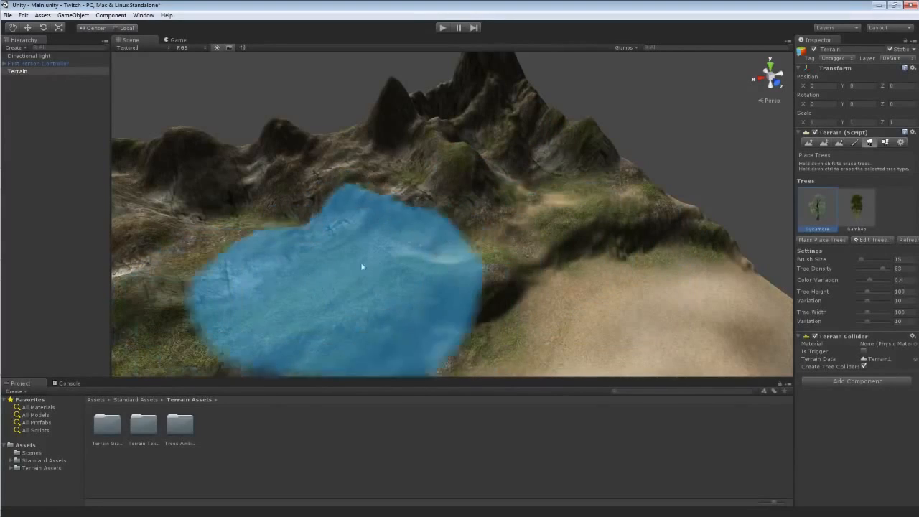
right_click_drag(569, 198, 538, 201)
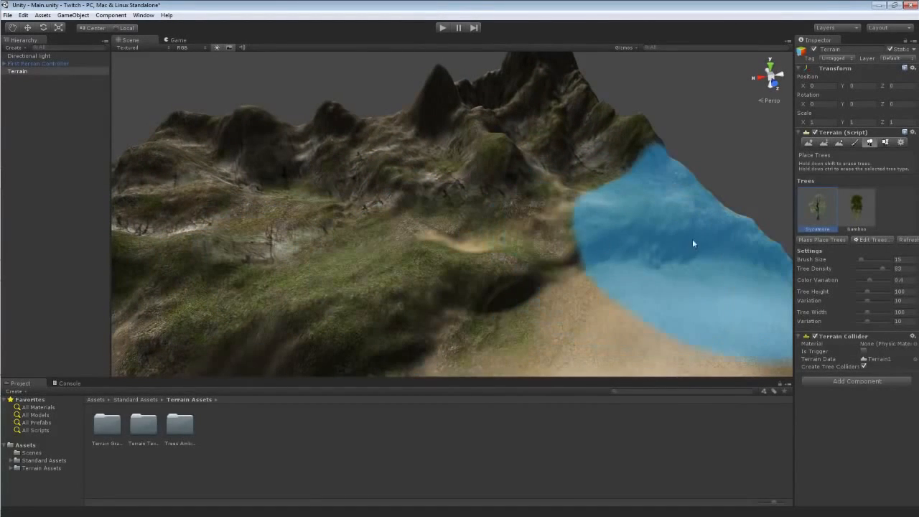
left_click(856, 216)
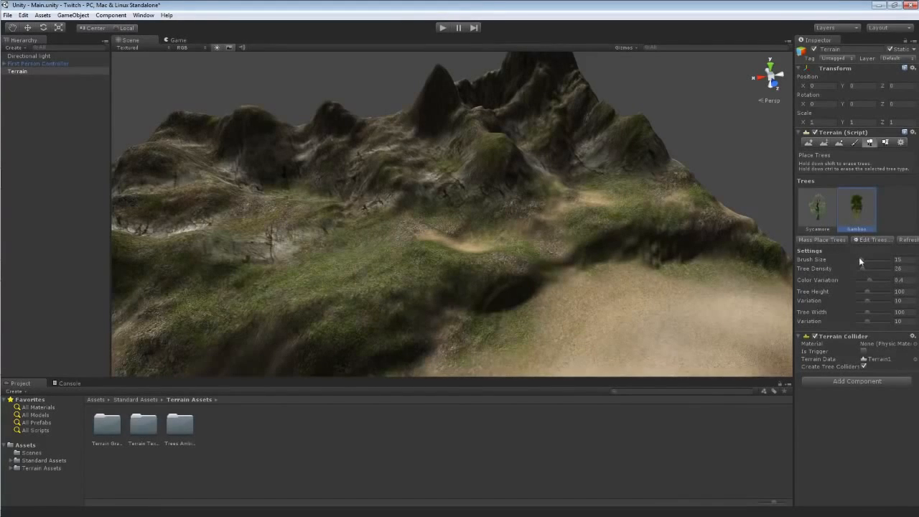
left_click_drag(858, 259, 860, 259)
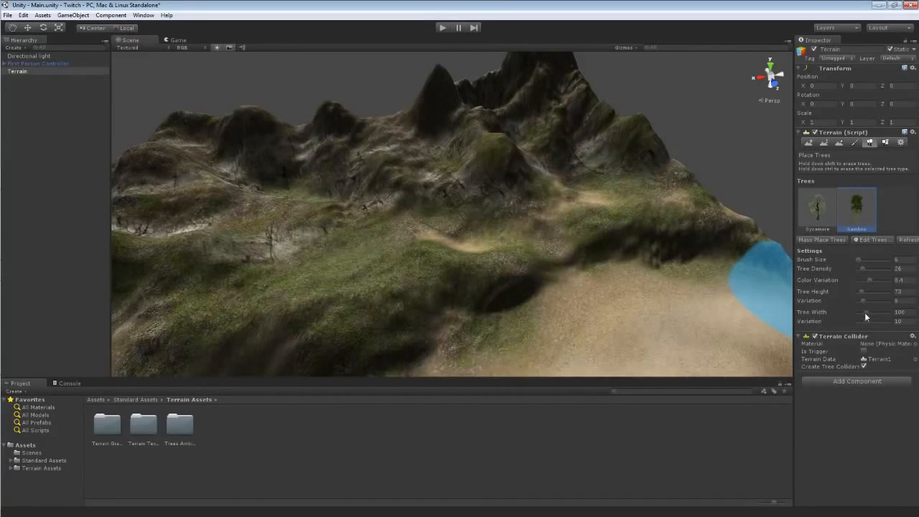
left_click_drag(865, 313, 863, 321)
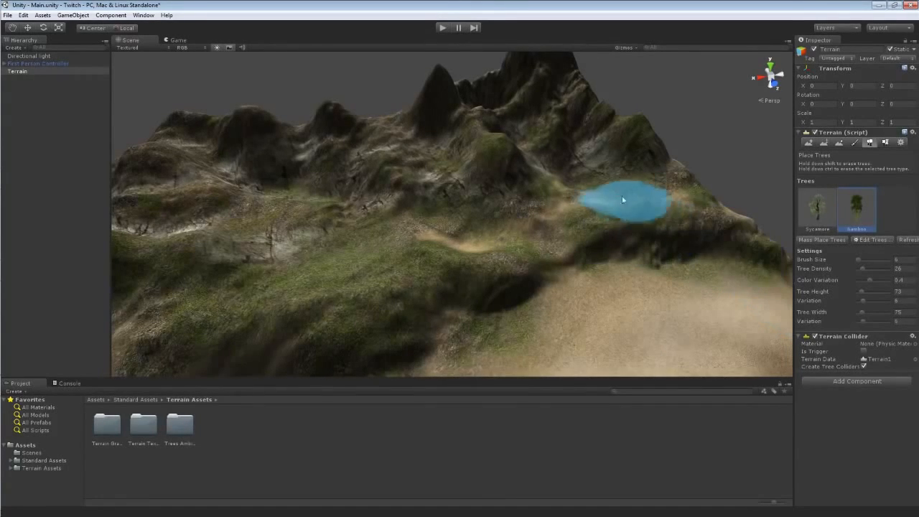
left_click(628, 191)
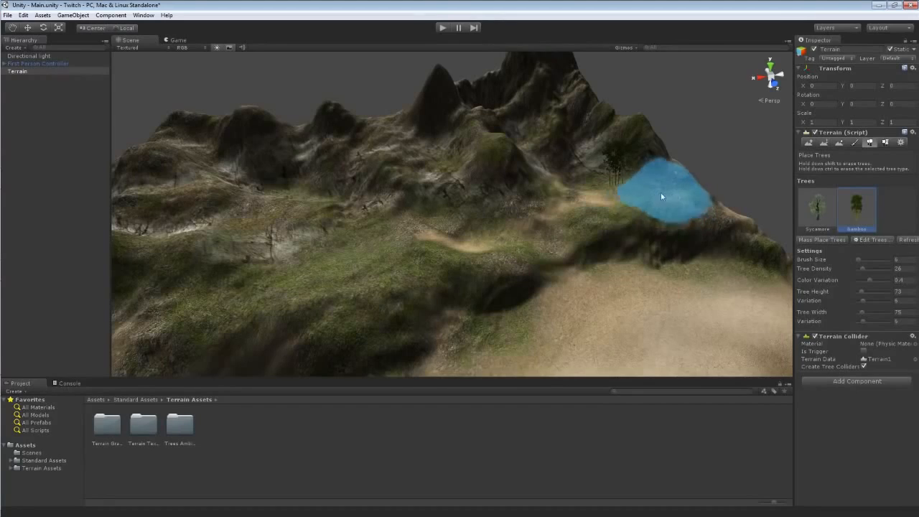
Set brush size 15 and density 71, then paint a bamboo cluster on the far hillside.
mouse_move(859, 269)
left_mouse_down()
mouse_move(873, 268)
mouse_move(860, 258)
mouse_move(878, 269)
left_mouse_up()
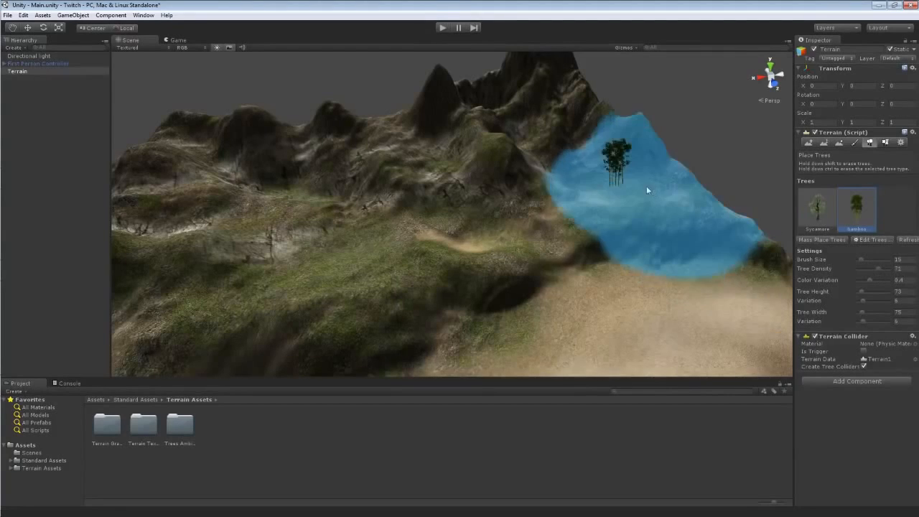
left_click(646, 186)
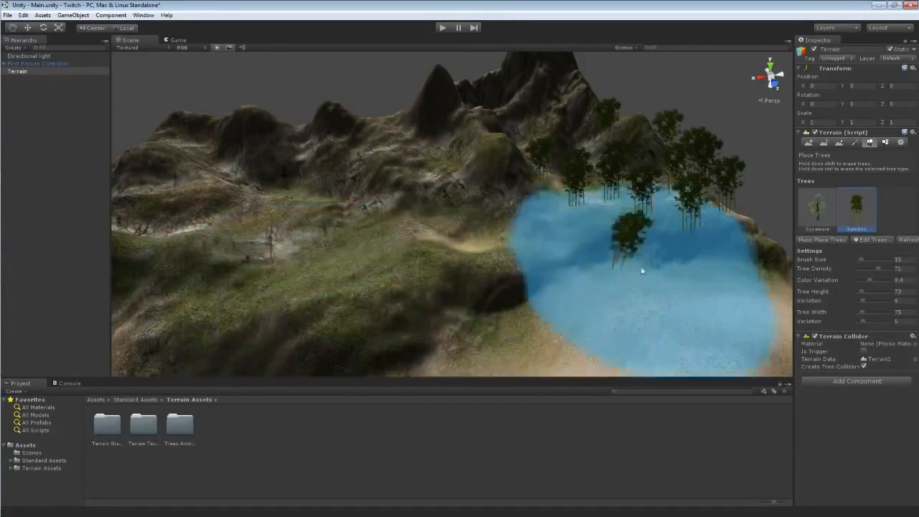
Set brush size 6 and density 80, then paint bamboo along the grassy slope.
left_click_drag(862, 257, 882, 270)
left_click(321, 267)
left_click(390, 234)
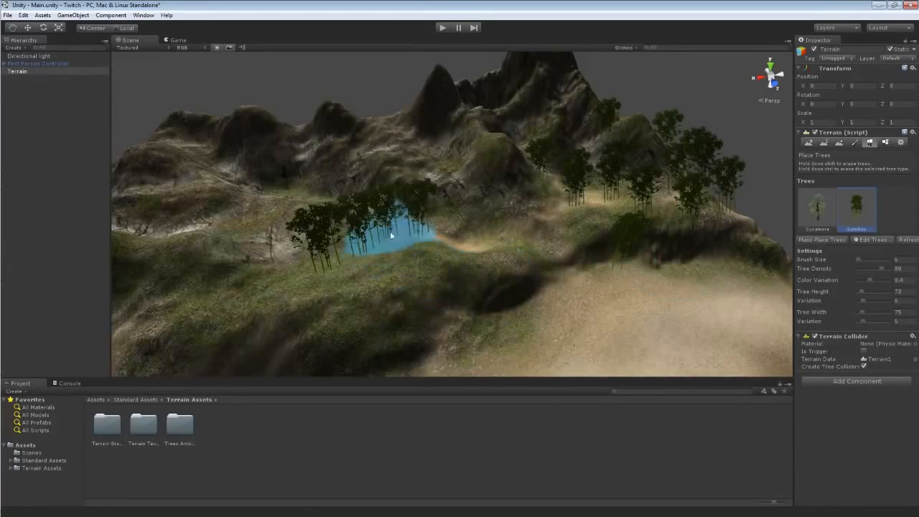
Run the game and walk across the terrain toward the bamboo groves.
mouse_move(597, 256)
right_mouse_down()
mouse_move(679, 241)
mouse_move(591, 237)
mouse_move(416, 314)
right_mouse_up()
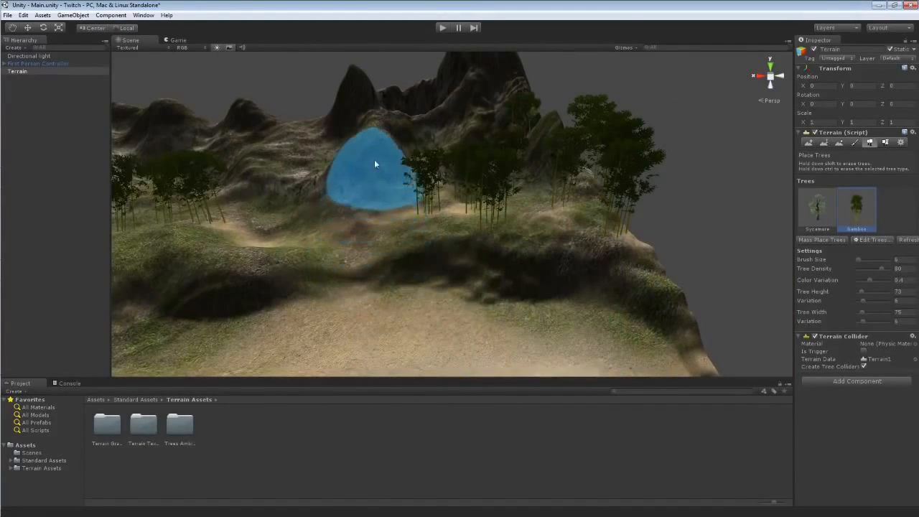
mouse_move(374, 159)
right_mouse_down()
mouse_move(349, 148)
mouse_move(355, 135)
mouse_move(523, 123)
mouse_move(486, 139)
right_mouse_up()
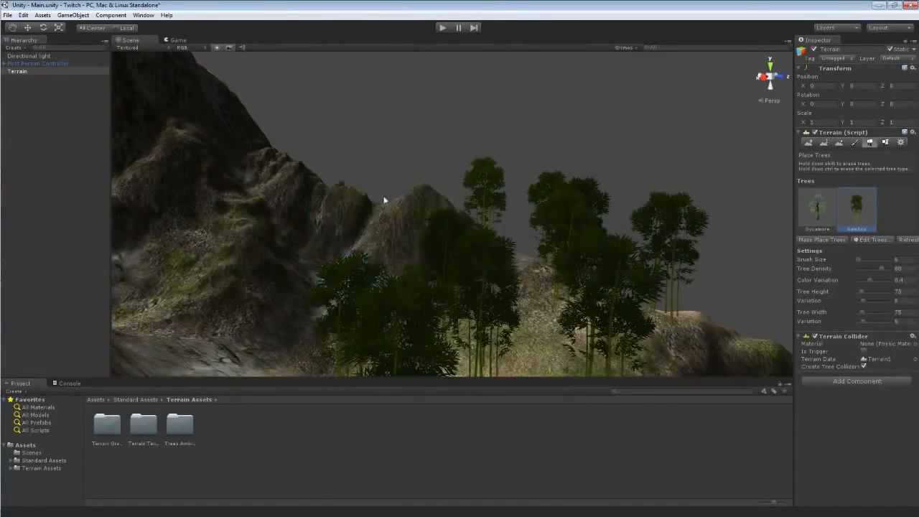
mouse_move(383, 199)
right_mouse_down()
mouse_move(320, 199)
mouse_move(321, 227)
mouse_move(320, 205)
mouse_move(252, 194)
mouse_move(125, 201)
mouse_move(120, 209)
right_mouse_up()
mouse_move(423, 266)
right_mouse_down()
mouse_move(139, 178)
mouse_move(409, 242)
right_mouse_up()
scroll(410, 242, "down", 5)
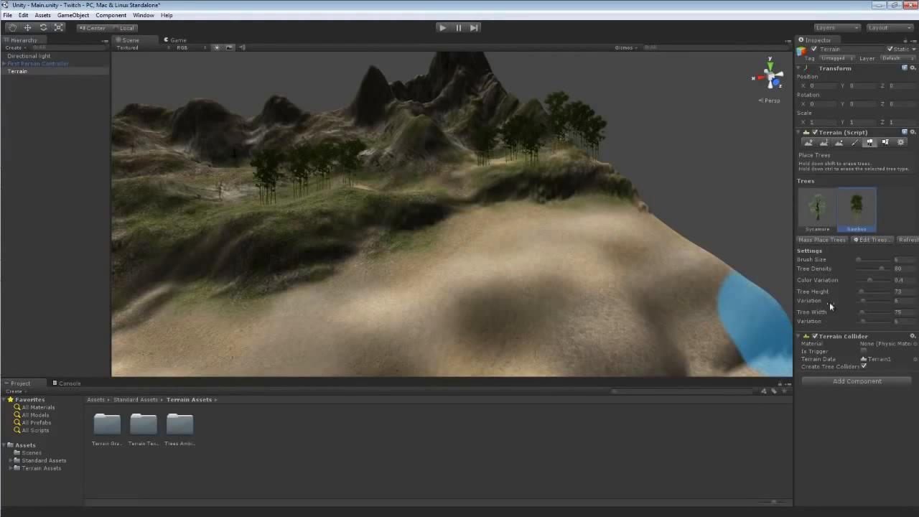
left_click(442, 27)
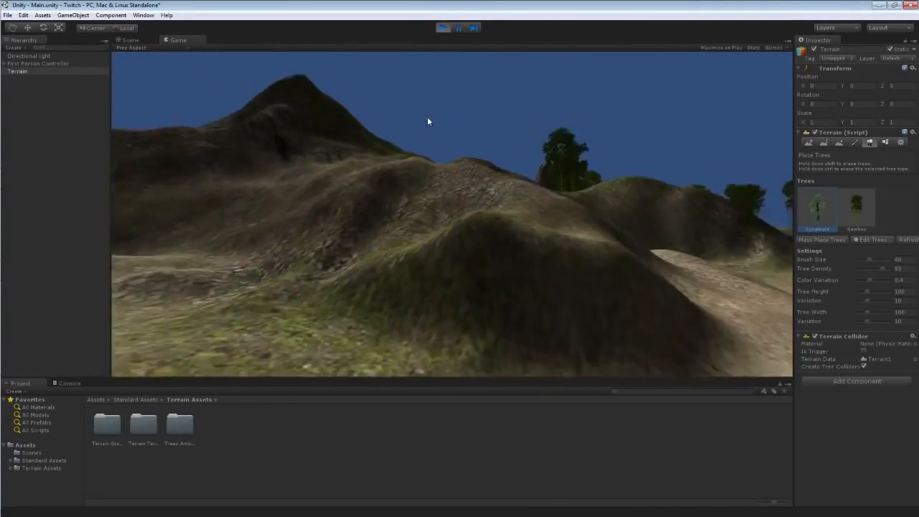
key("w")
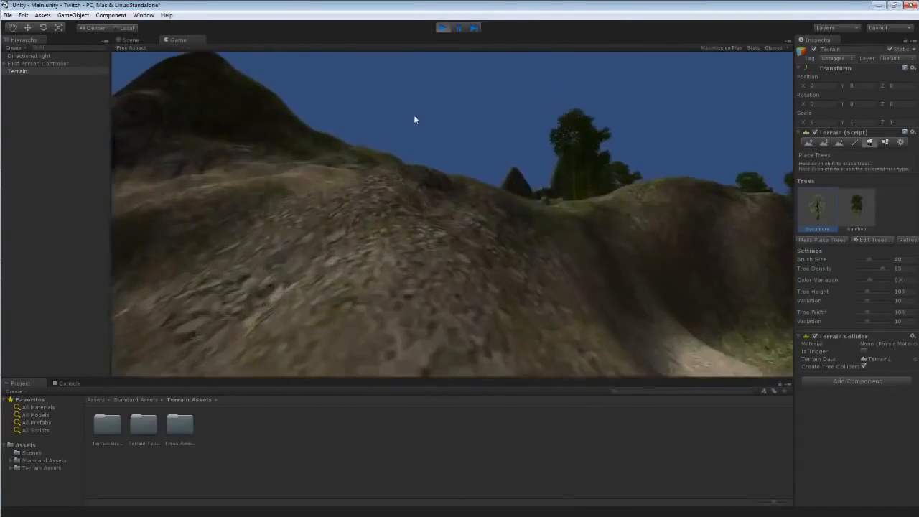
key("w")
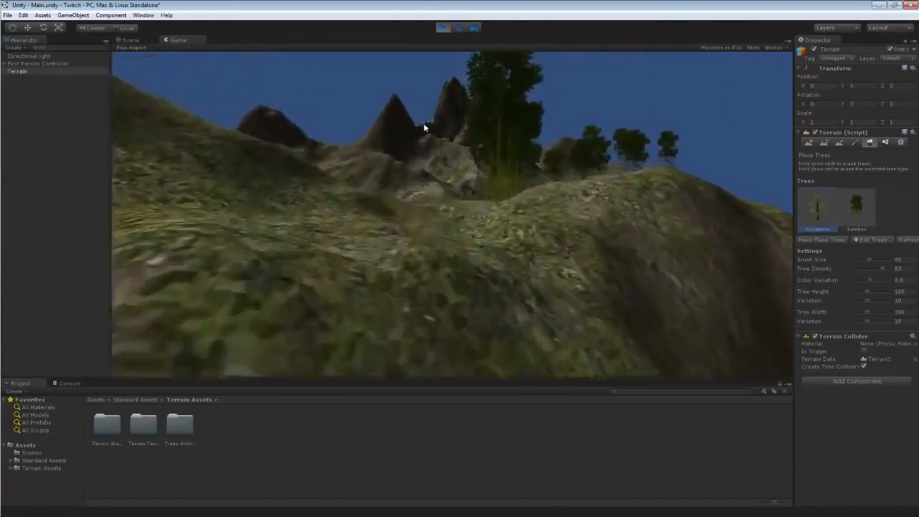
key("w")
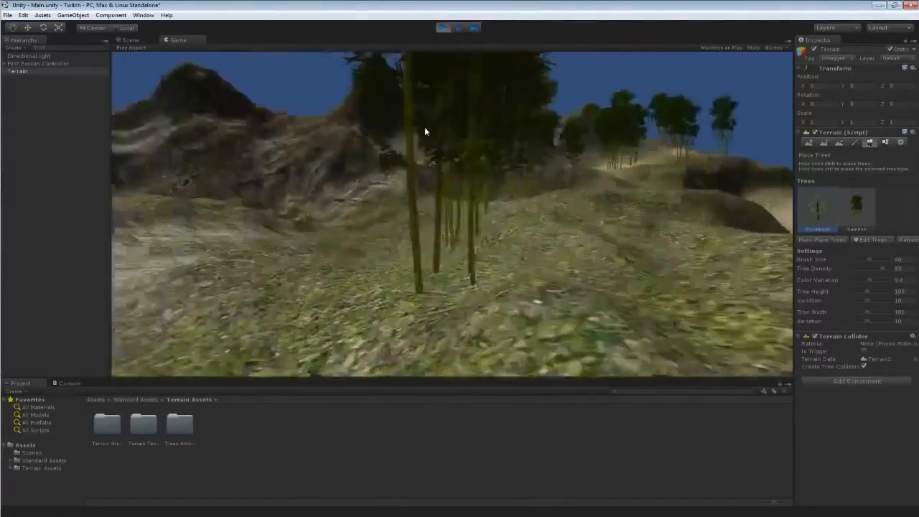
key("w")
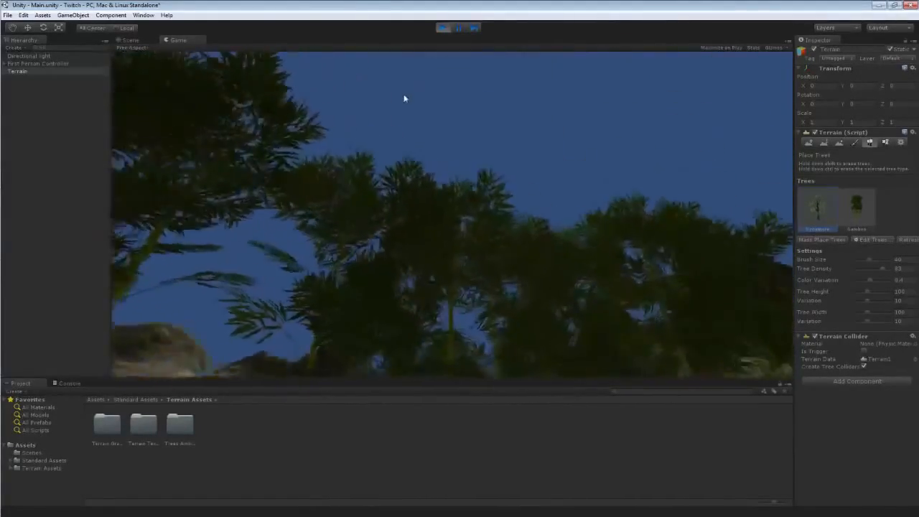
key("w")
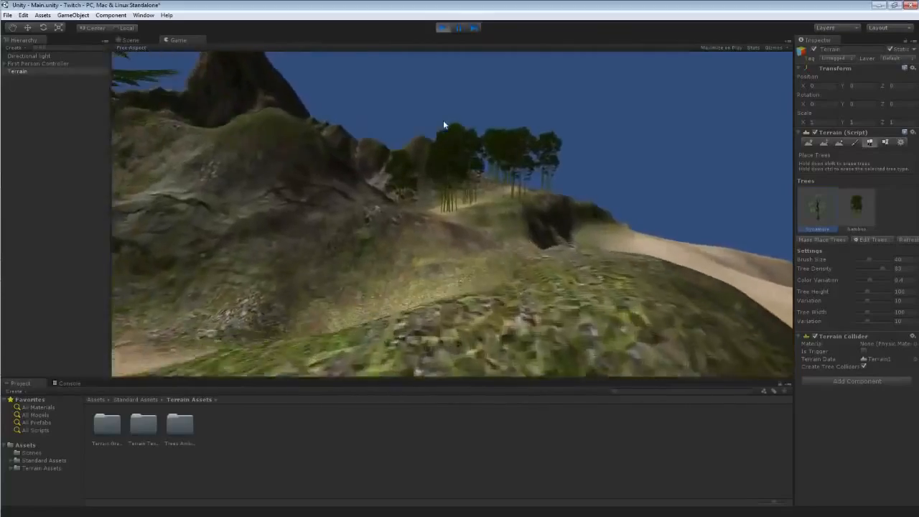
key("w")
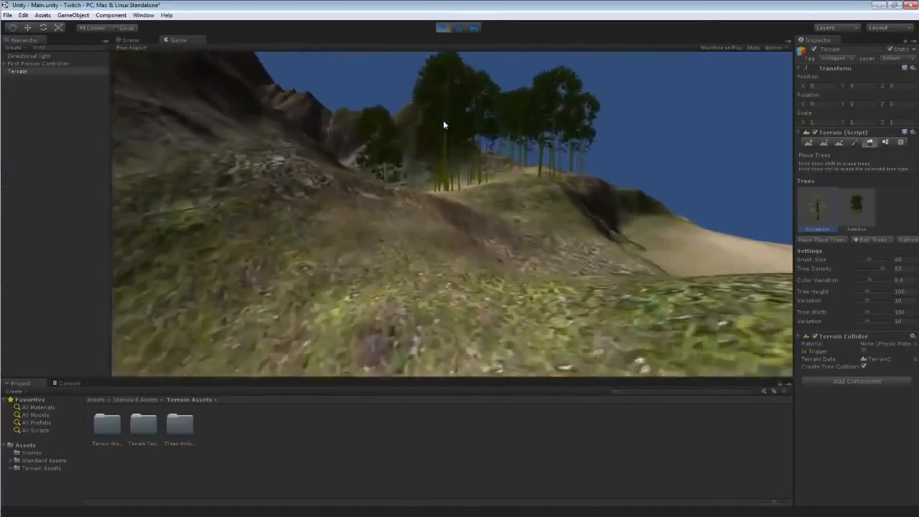
Keep walking forward through the bamboo groves in play mode to inspect the trees up close.
key("w")
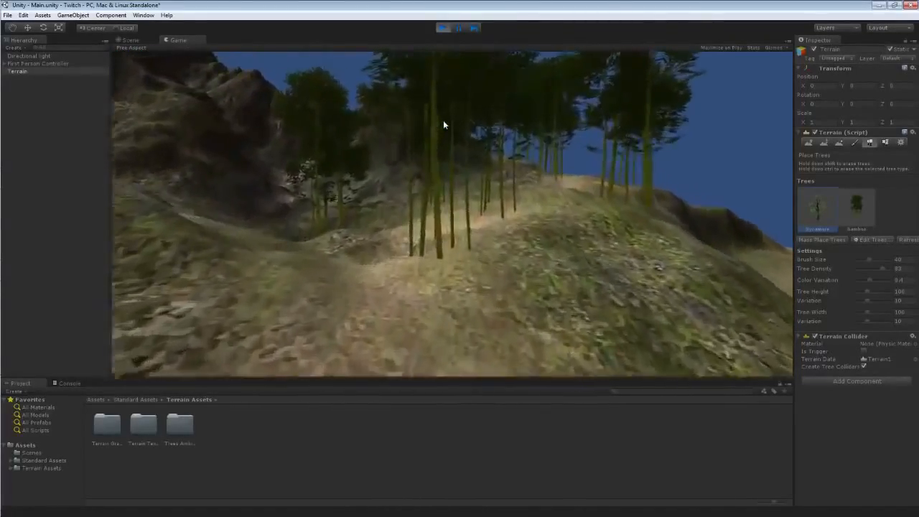
key("w")
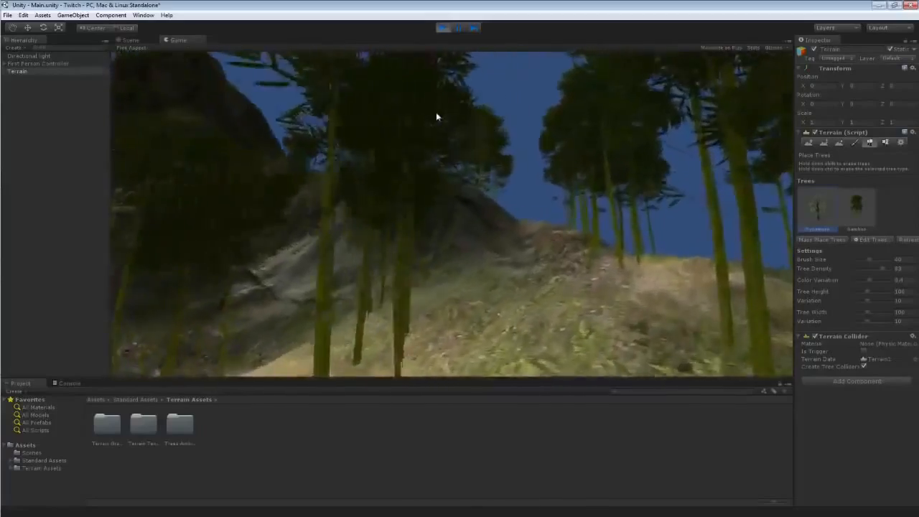
key("w")
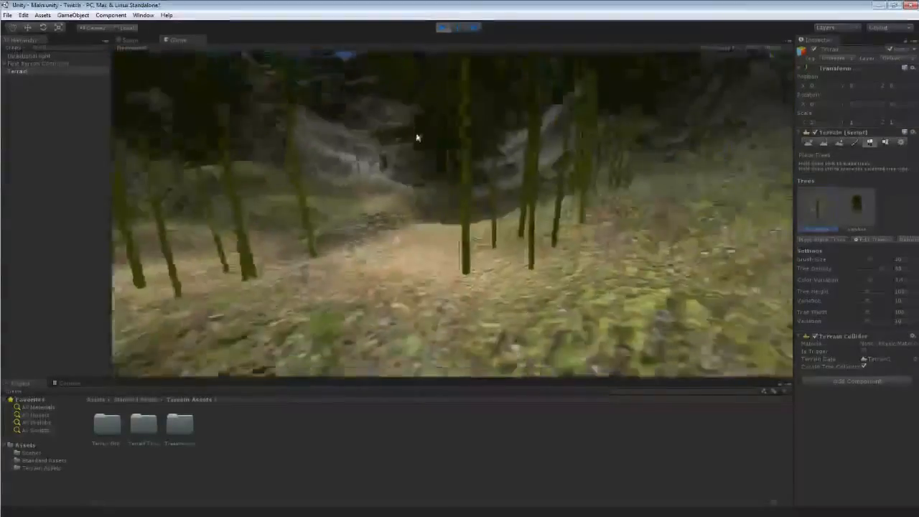
key("w")
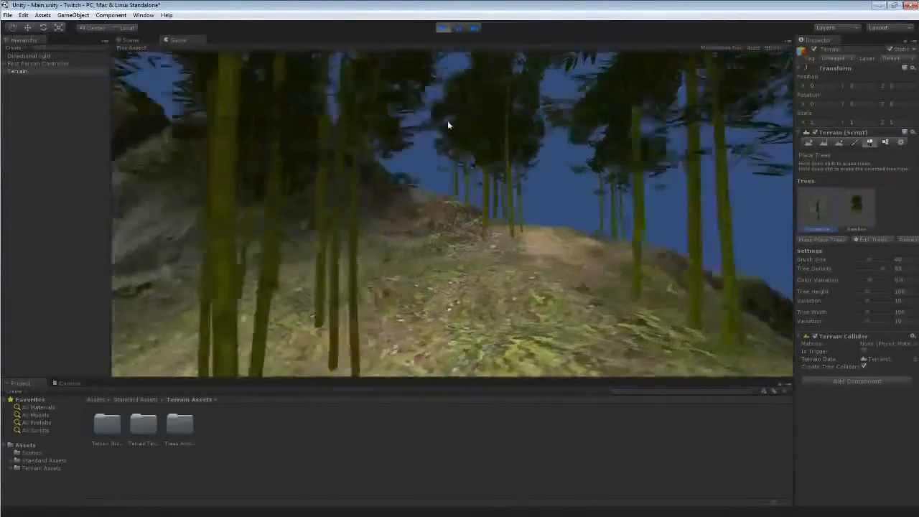
key("w")
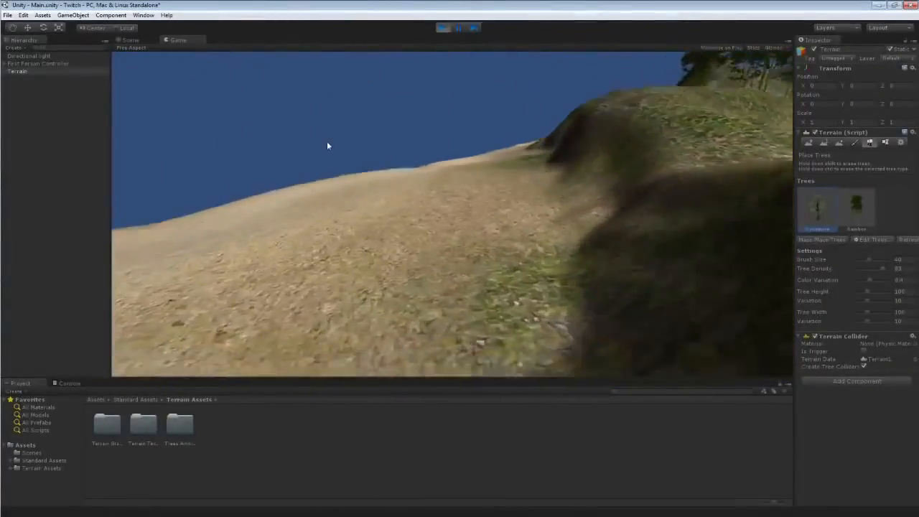
key("w")
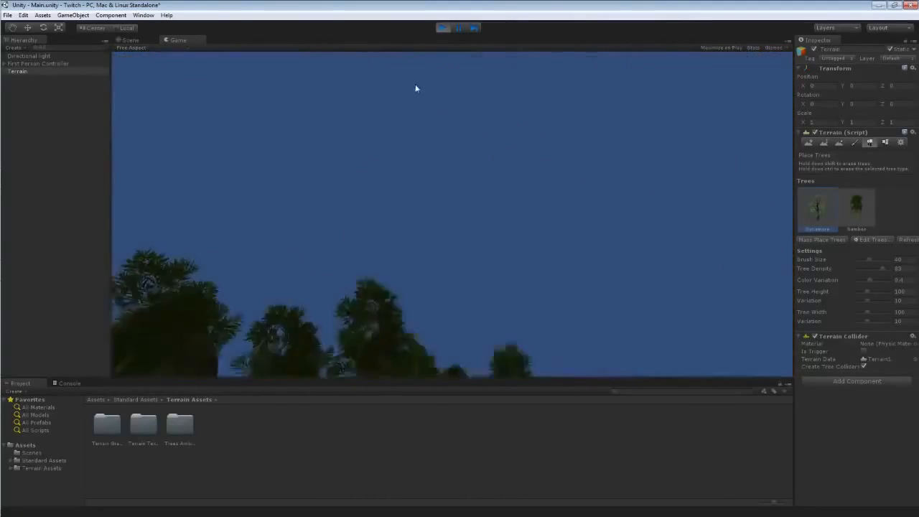
Stop and restart play mode, then walk uphill through the bamboo planted on the grassy slope.
left_click(442, 27)
left_click_drag(406, 153, 380, 164, "alt")
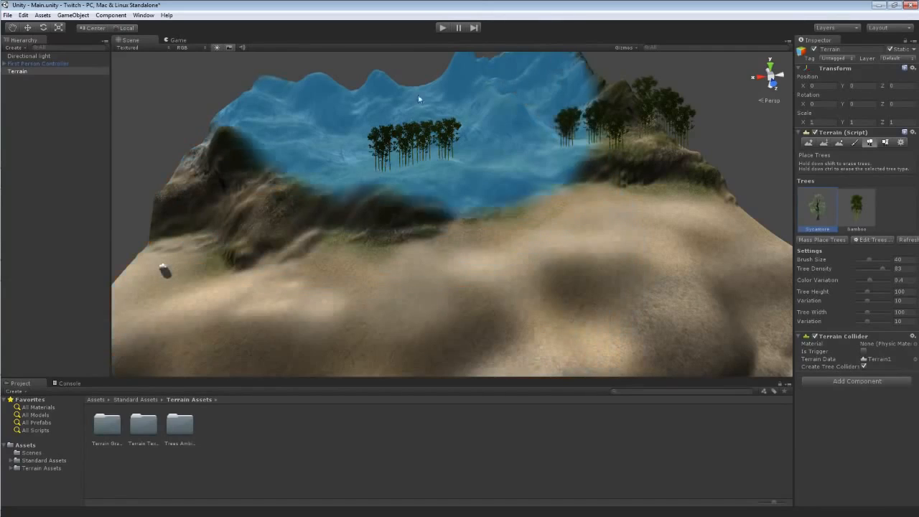
left_click(443, 27)
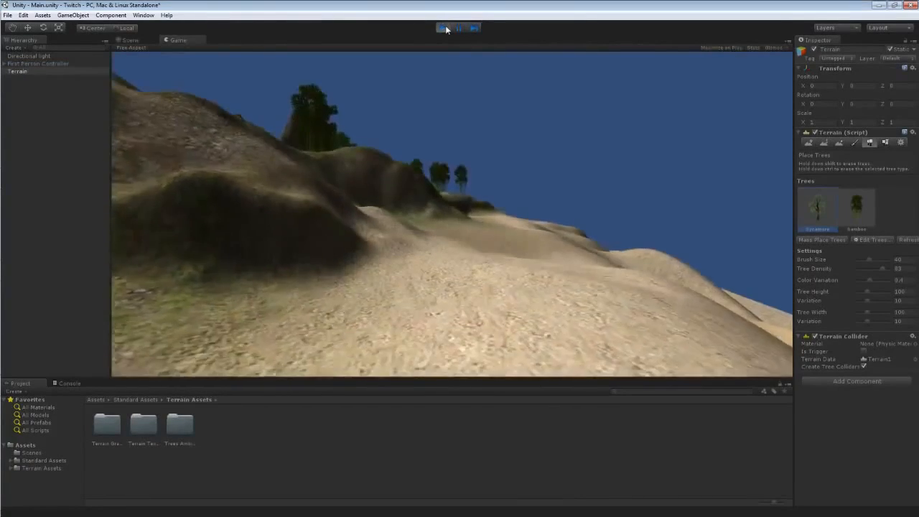
key("w")
key("w")
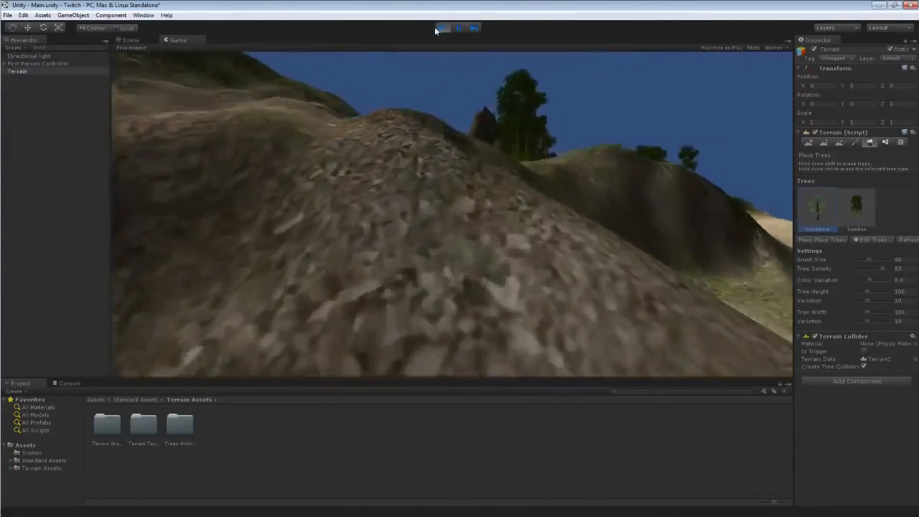
key("w")
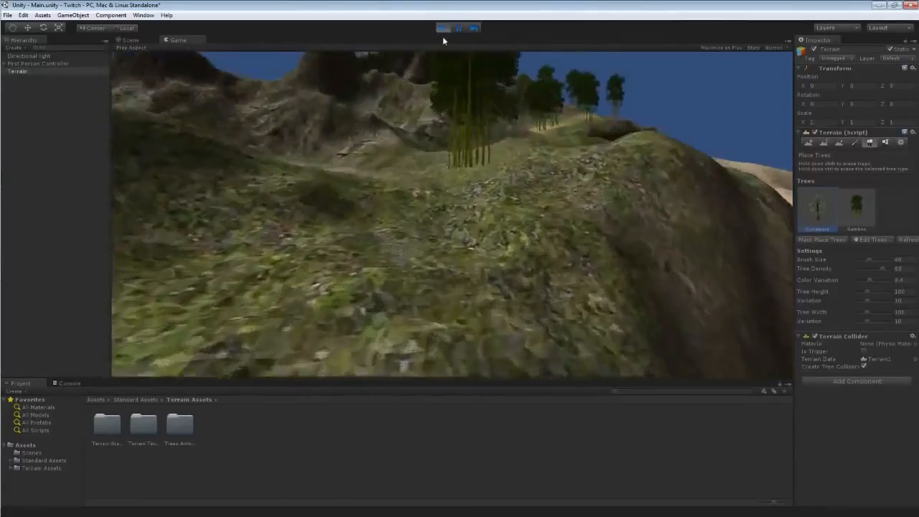
key("w")
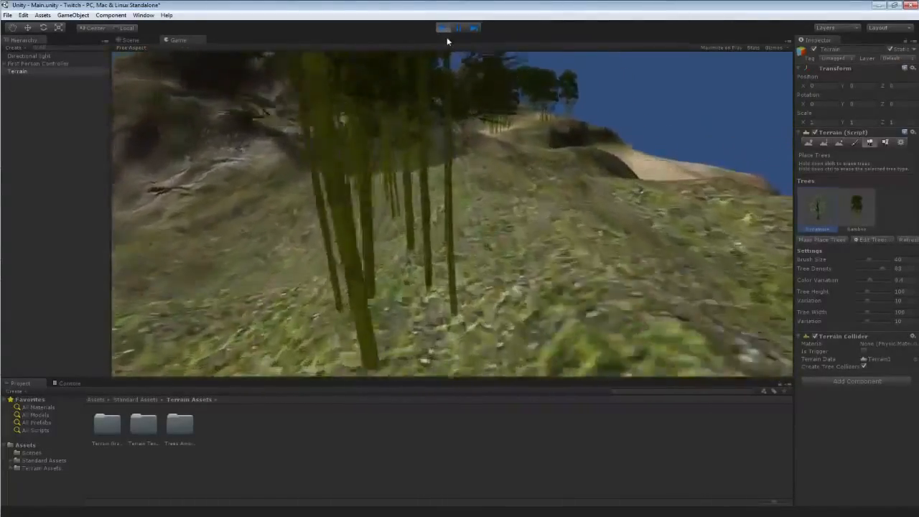
key("w")
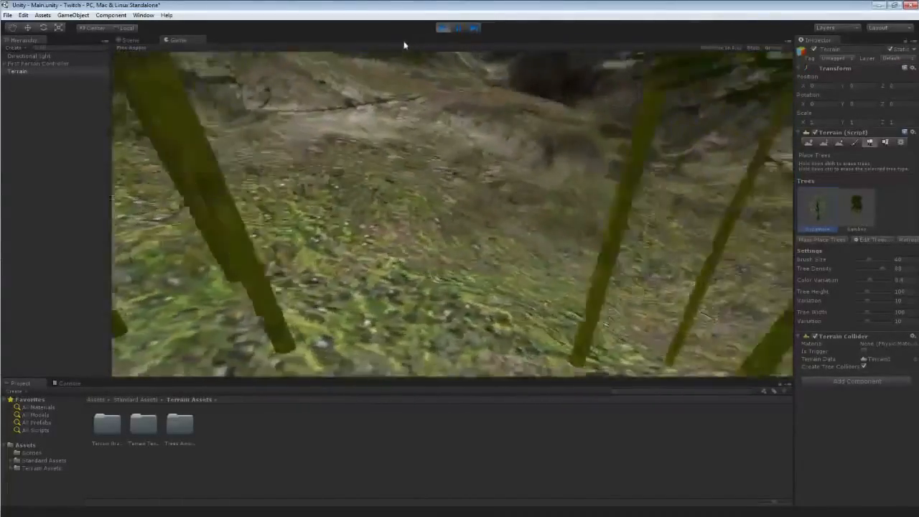
key("w")
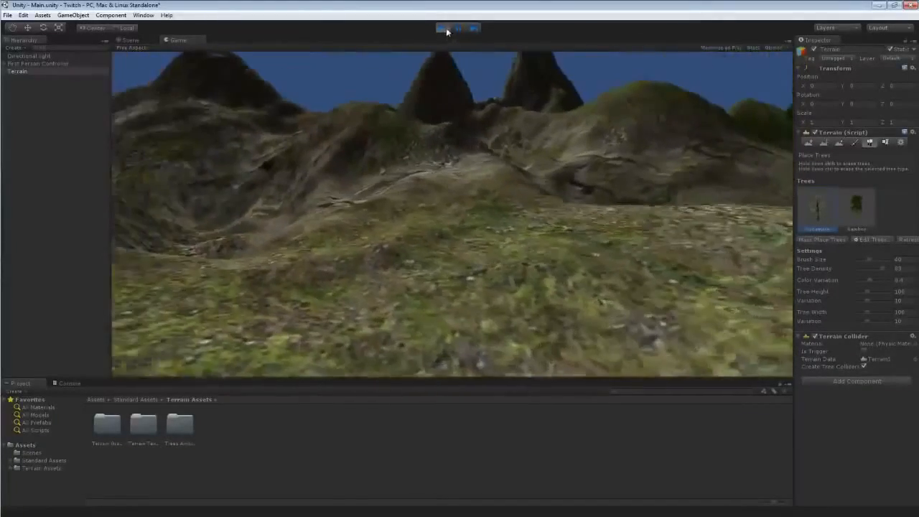
Run the game once more, walk up to the bamboo near the hilltop, and exit play mode.
left_click(446, 30)
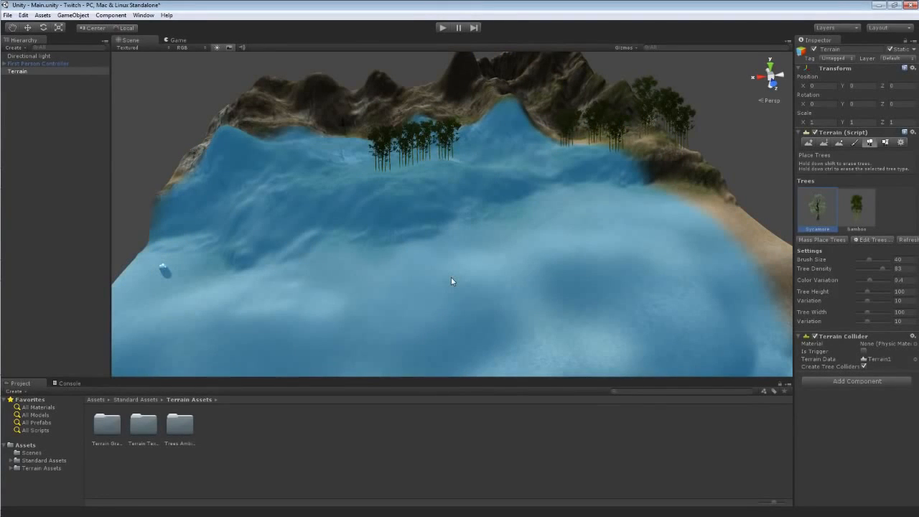
right_click_drag(468, 275, 434, 256)
key("d")
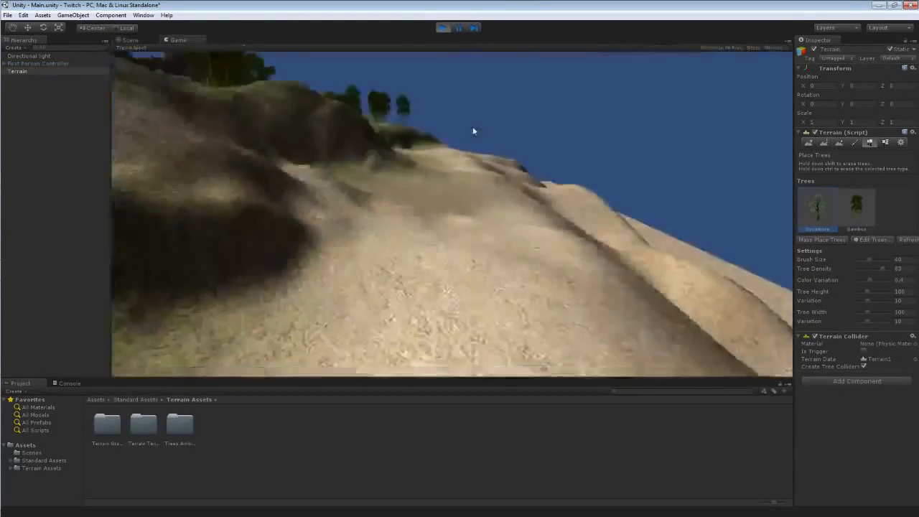
key("w")
key("w")
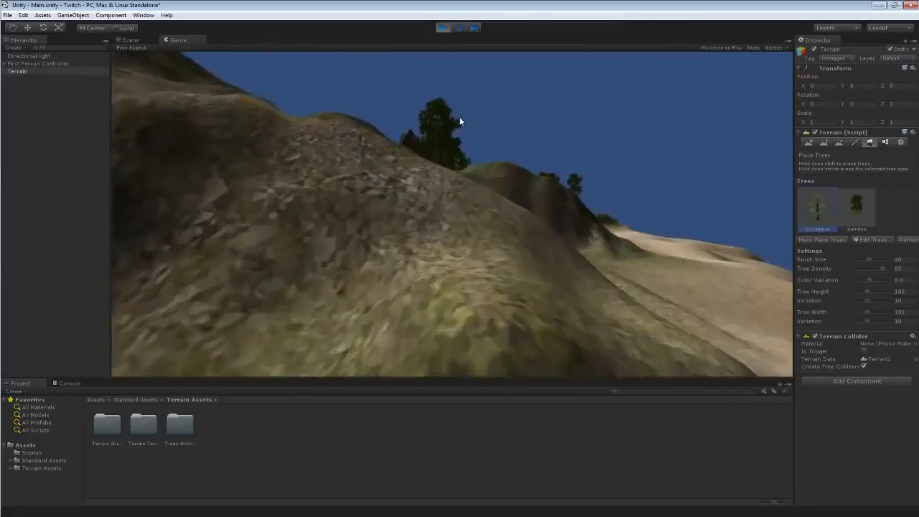
key("w")
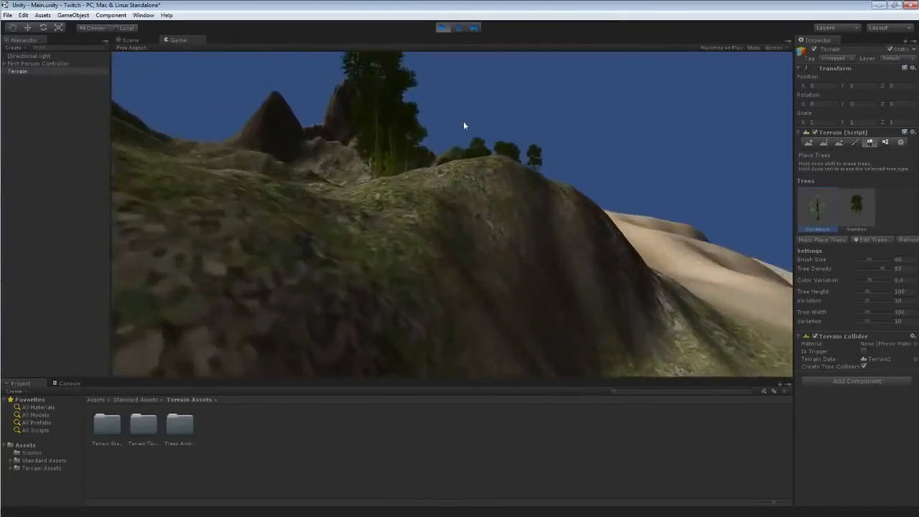
key("w")
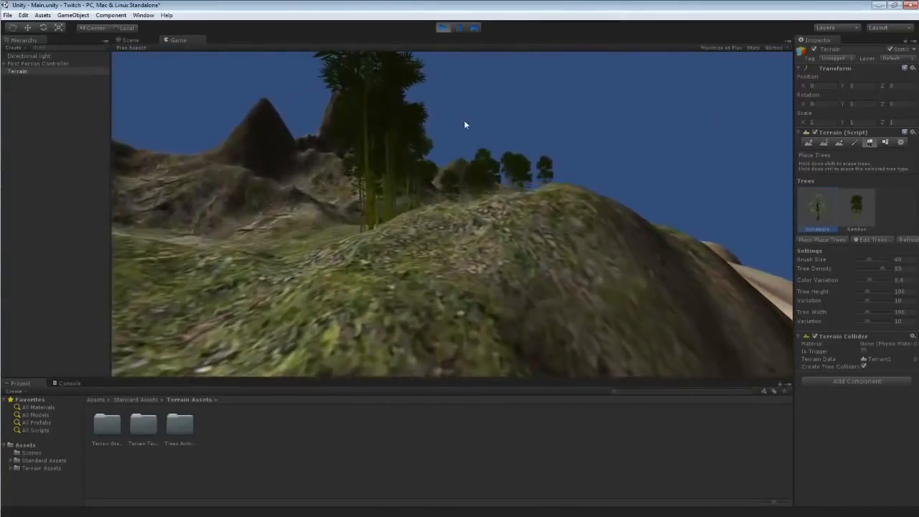
key("w")
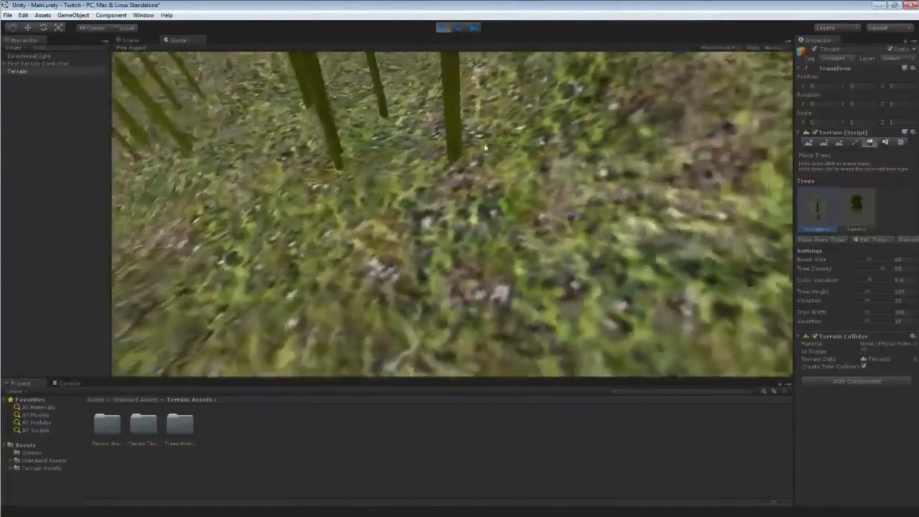
key("w")
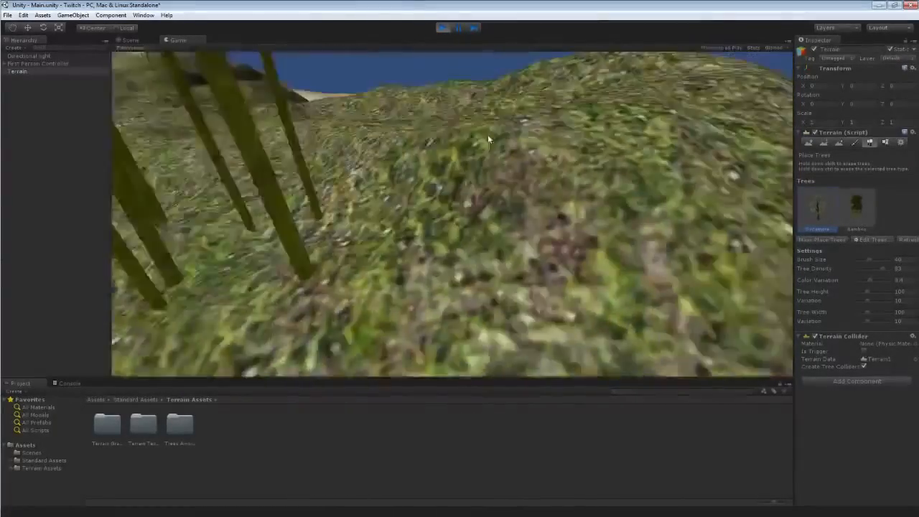
key("w")
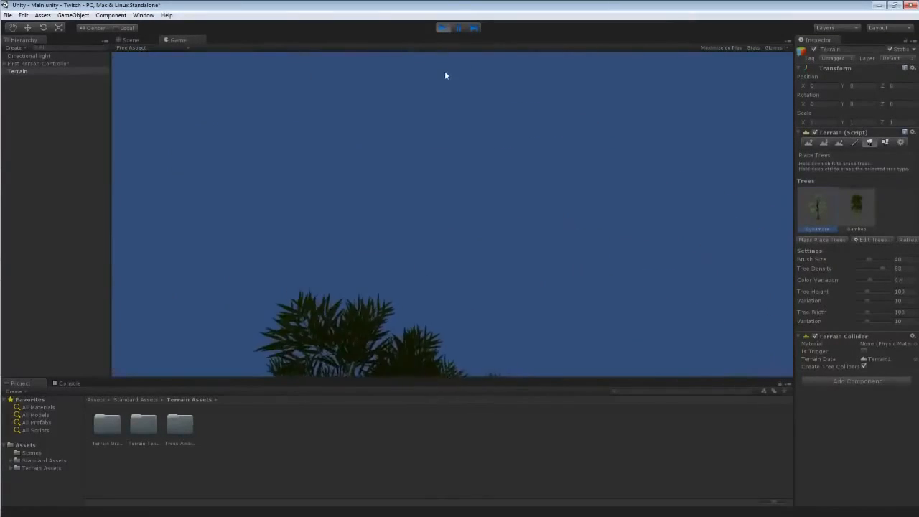
left_click(442, 29)
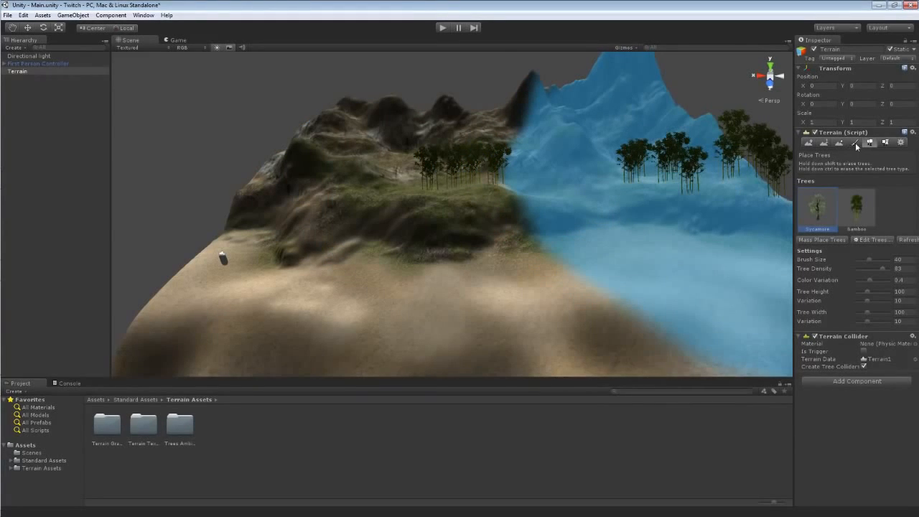
Switch the terrain to the Paint Details tool.
left_click(885, 142)
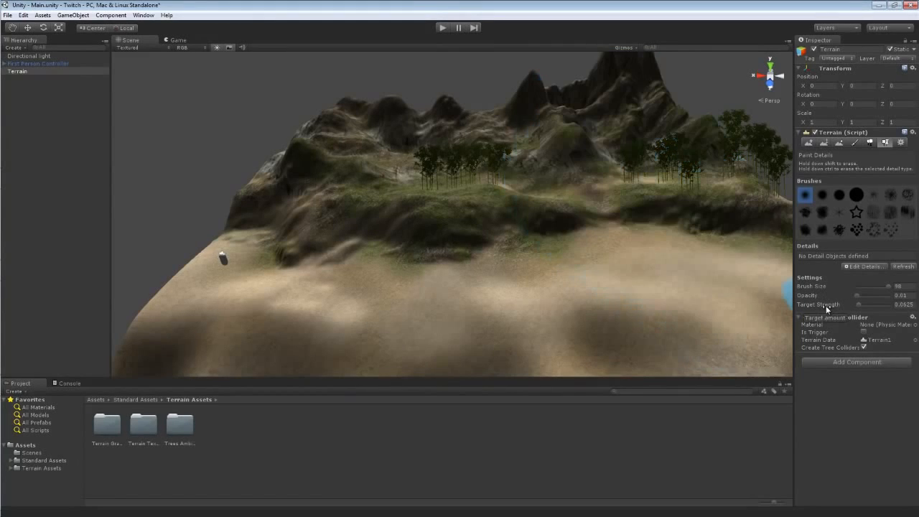
left_click(866, 266)
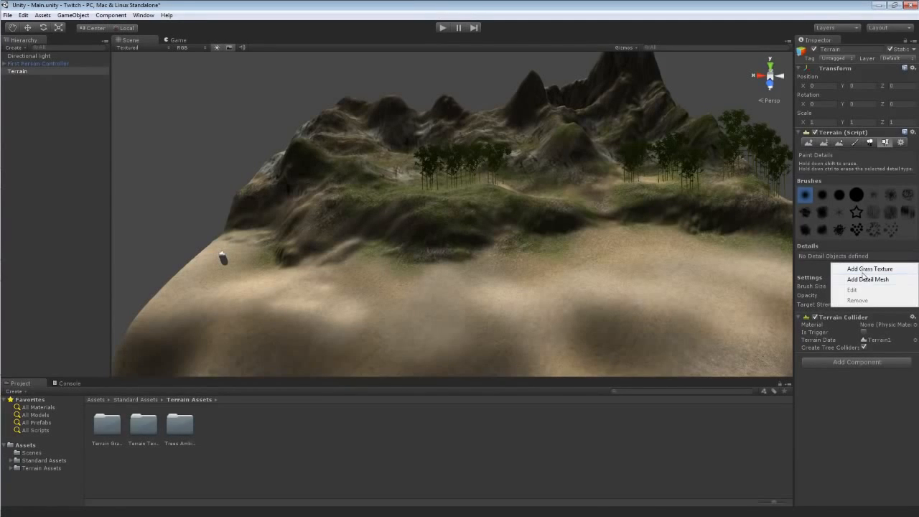
left_click(814, 272)
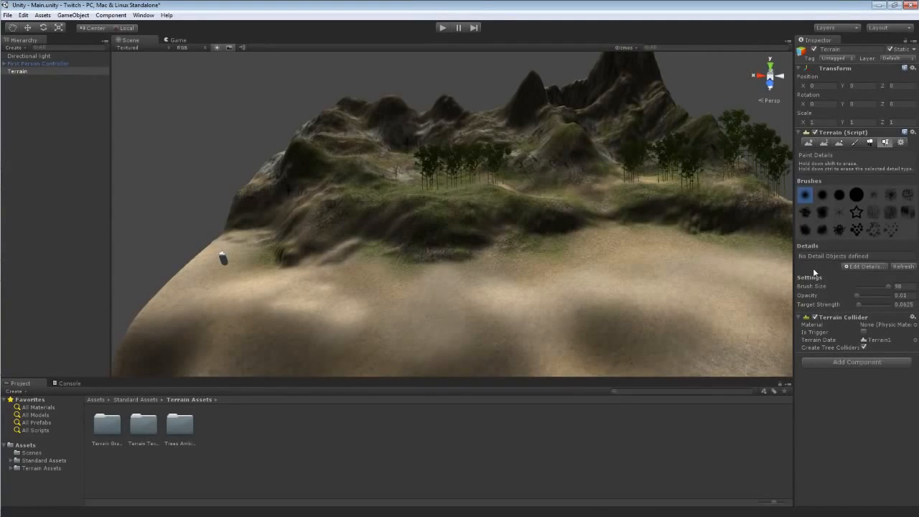
left_click(858, 267)
left_click(858, 269)
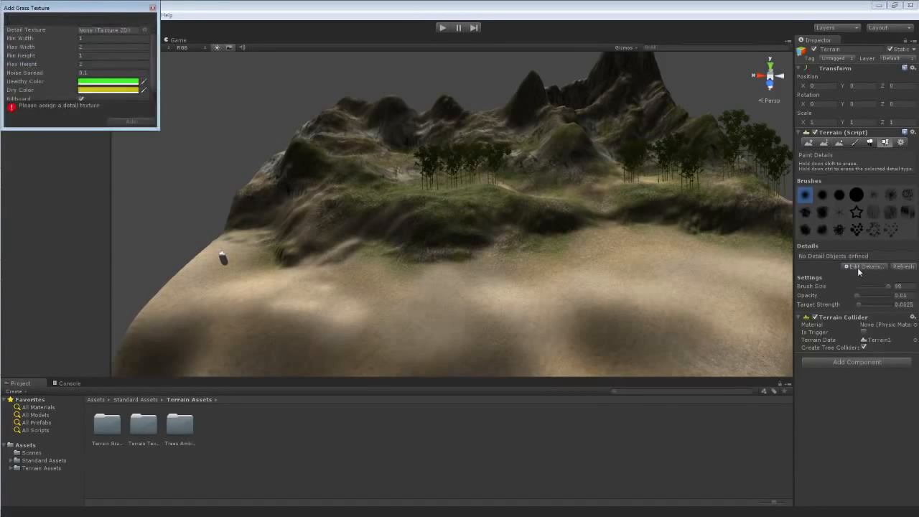
left_click(145, 30)
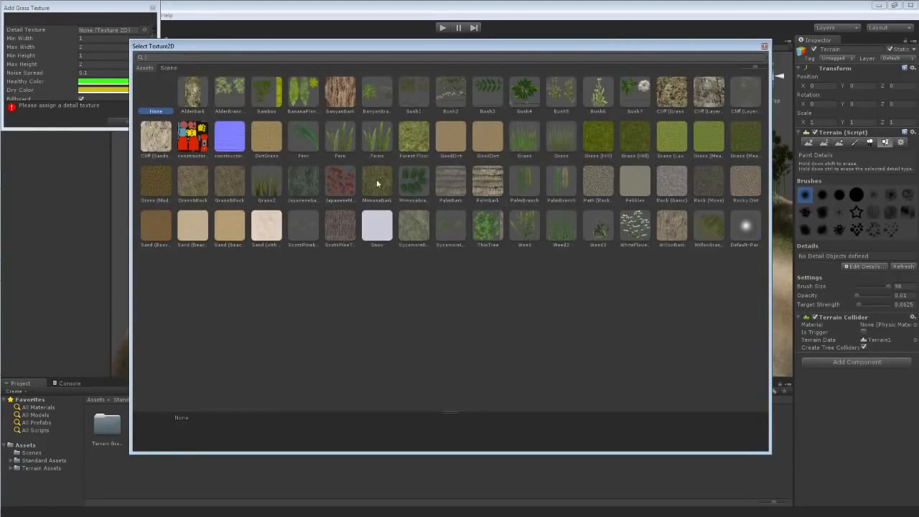
left_click(764, 47)
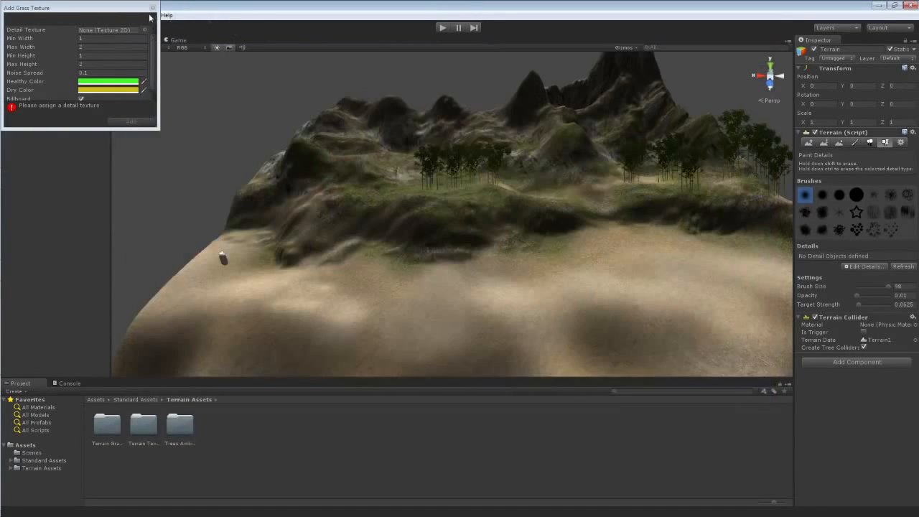
left_click(153, 8)
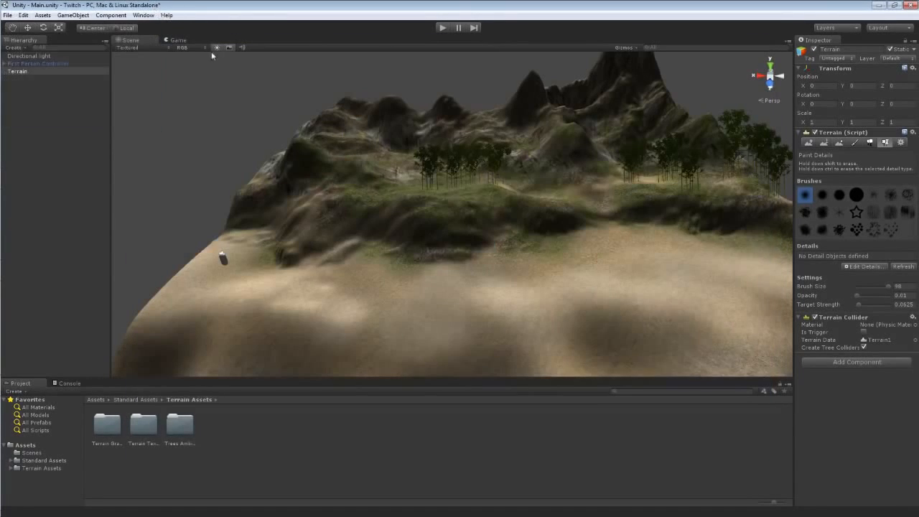
Open the Add Grass Texture dialog for the terrain details and move it over the scene view.
left_click(847, 267)
left_click(854, 269)
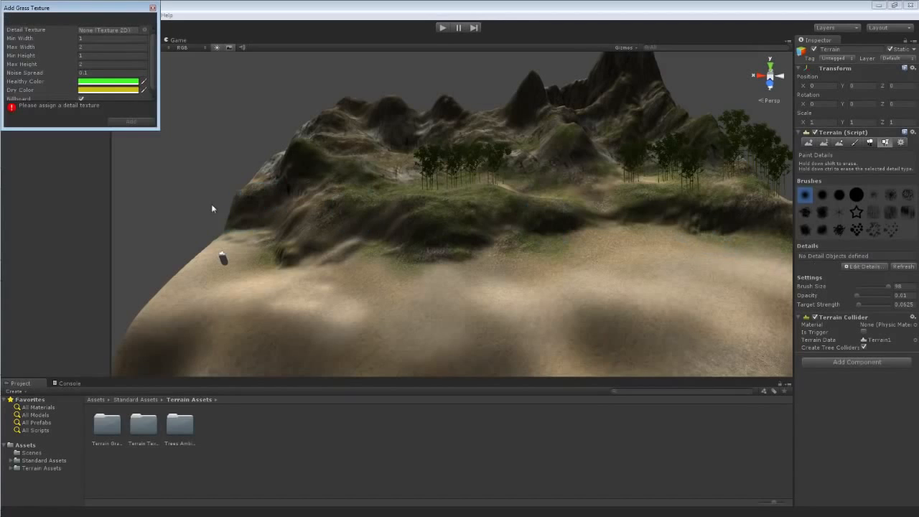
left_click_drag(91, 8, 198, 91)
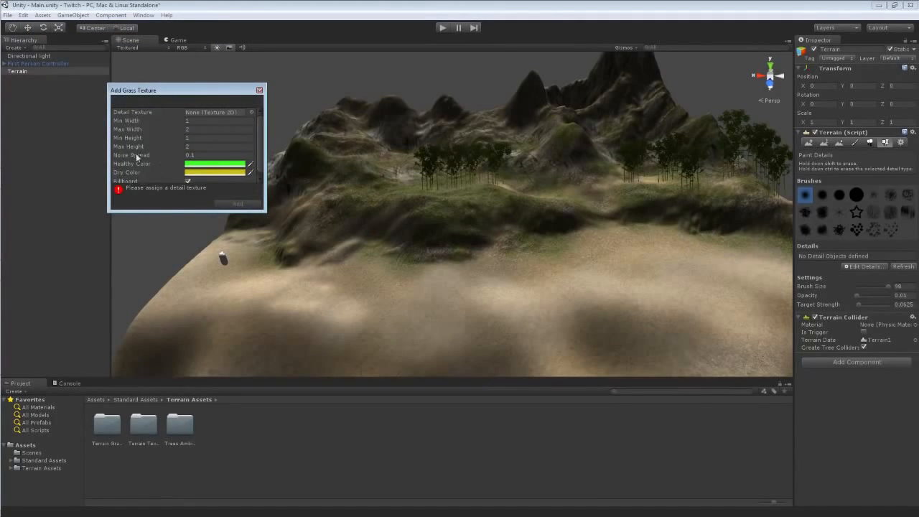
Browse the texture picker and assign the Weed texture as the grass detail texture.
left_click(251, 113)
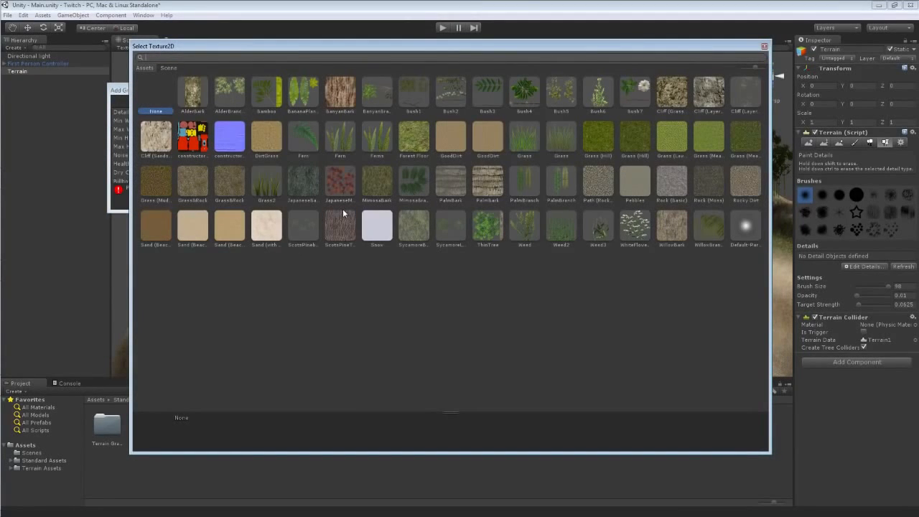
left_click(530, 142)
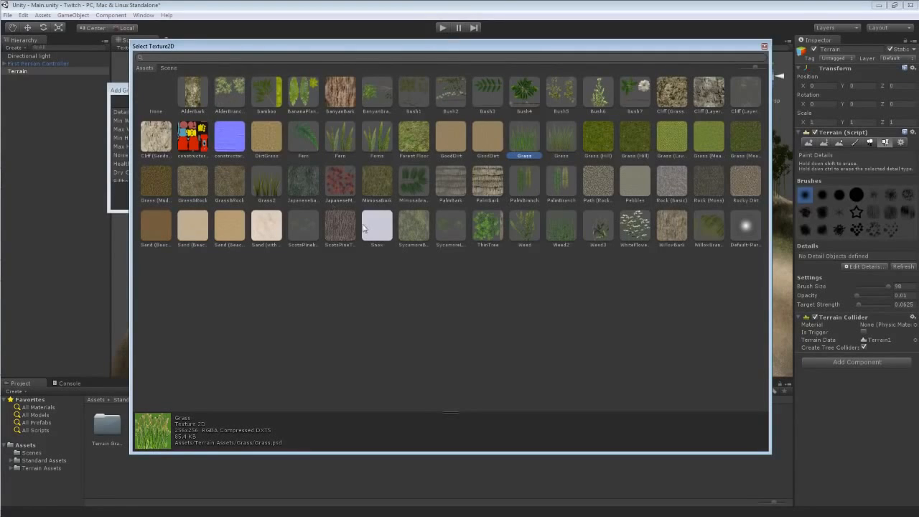
left_click(527, 228)
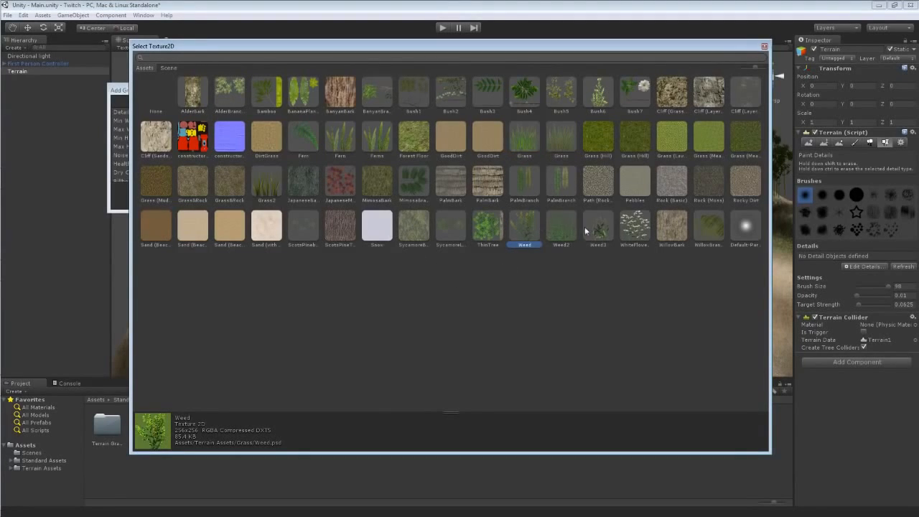
left_click(629, 231)
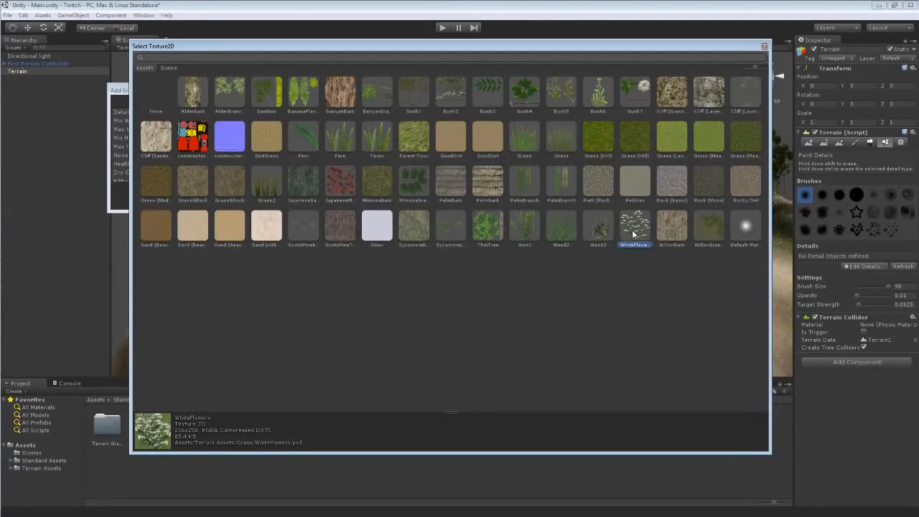
double_click(522, 228)
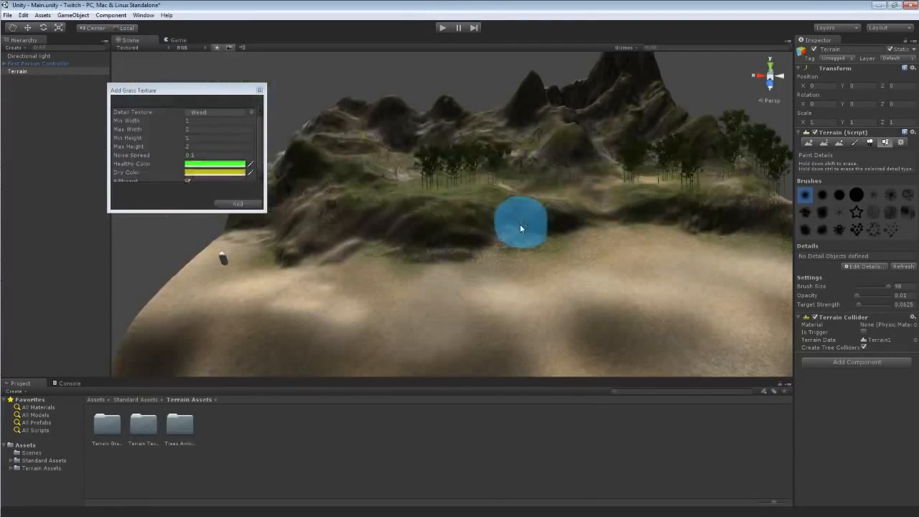
Darken the Healthy Color of the Weed grass detail.
scroll(261, 138, "down", 1)
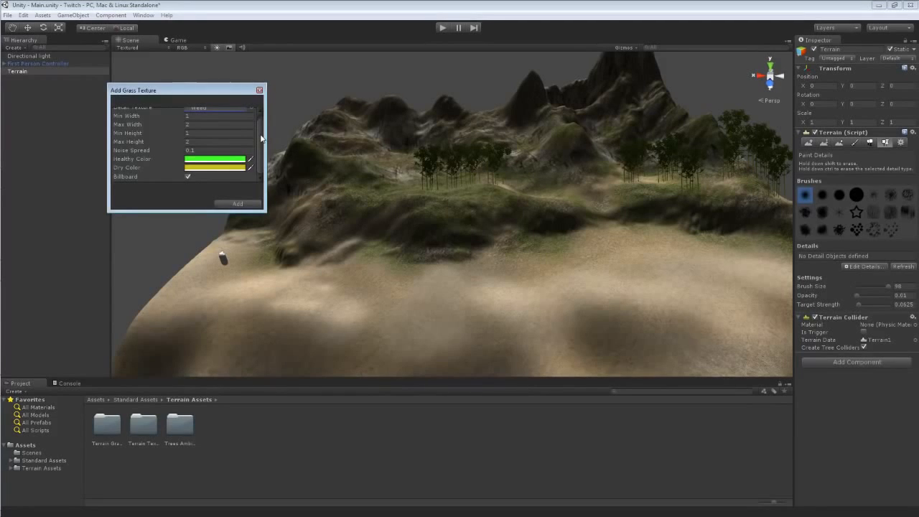
scroll(260, 139, "up", 1)
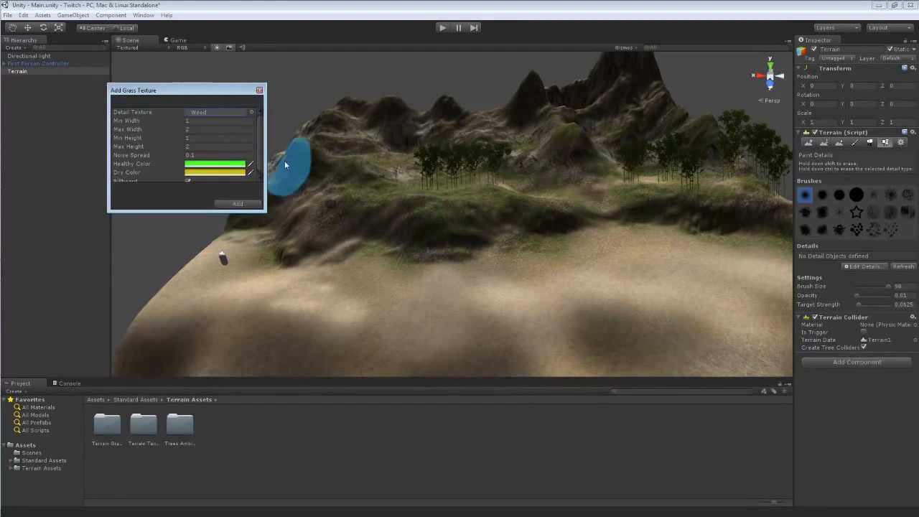
left_click_drag(224, 91, 302, 107)
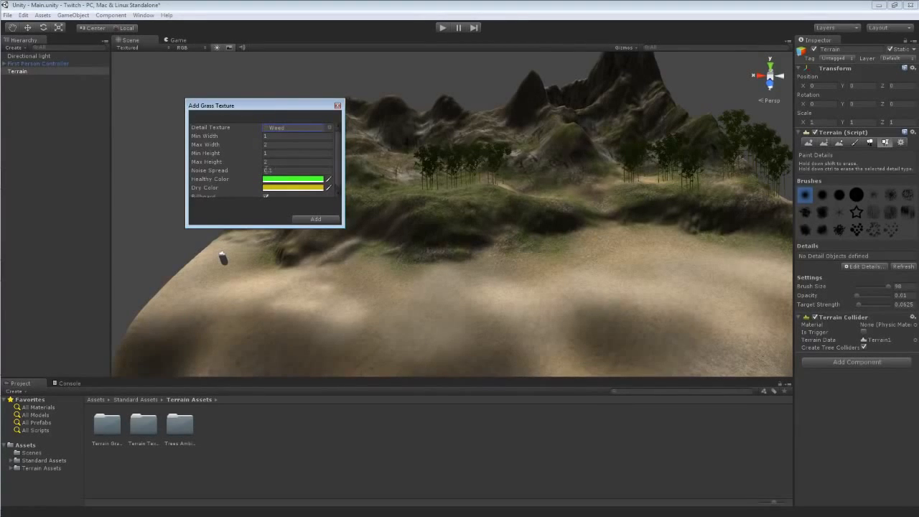
scroll(338, 160, "down", 1)
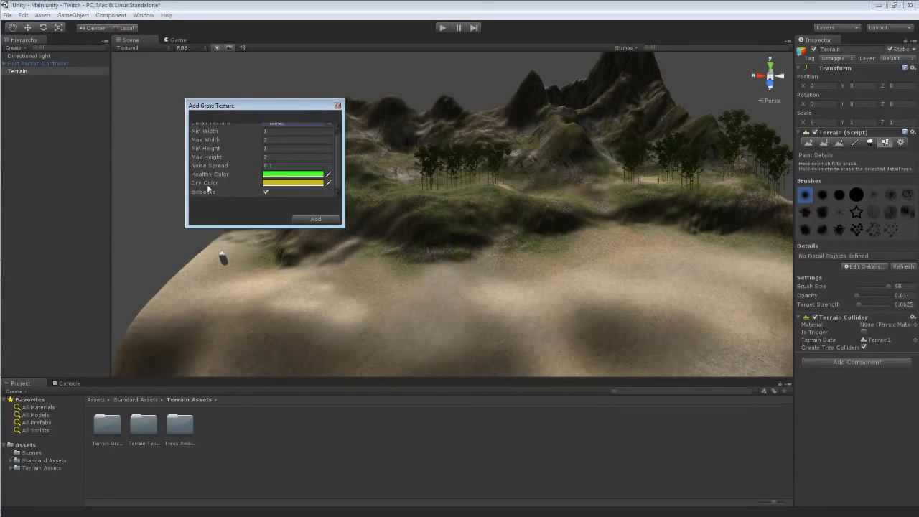
left_click(292, 178)
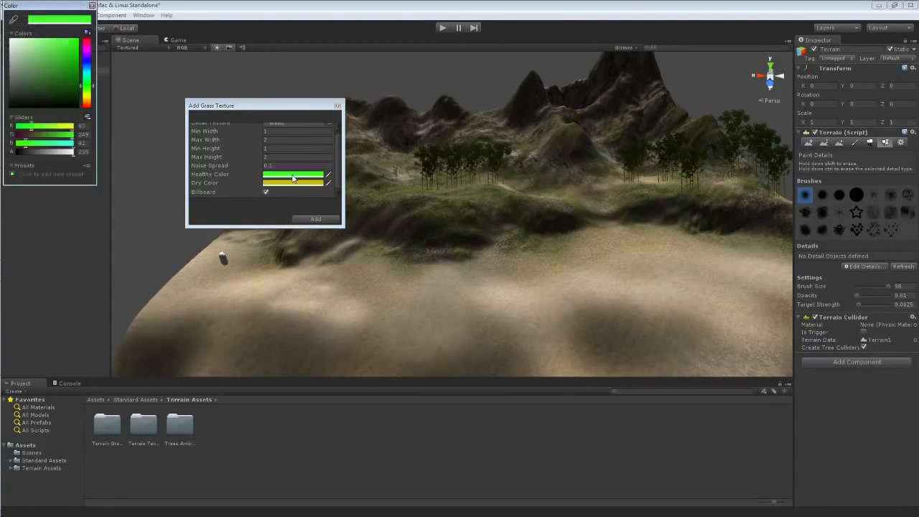
left_click_drag(62, 52, 63, 74)
left_click(91, 6)
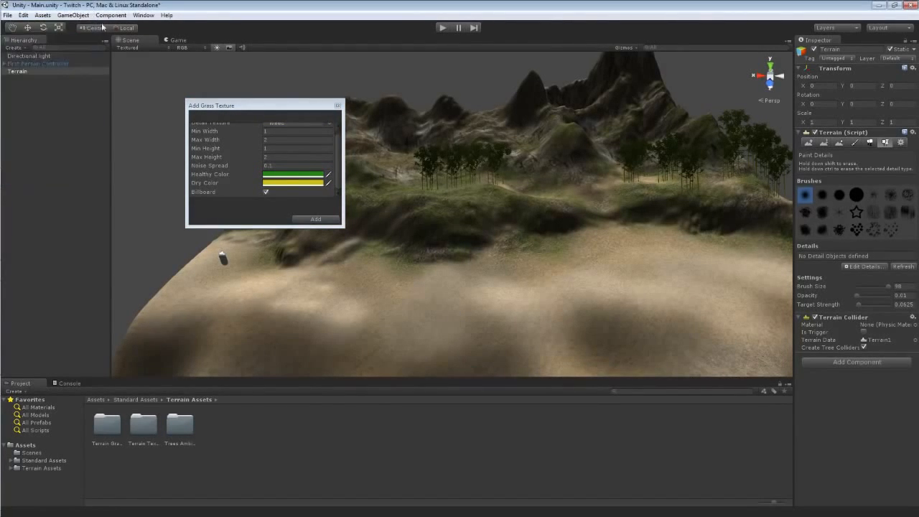
Darken the Dry Color as well and add the Weed detail to the terrain.
left_click(292, 182)
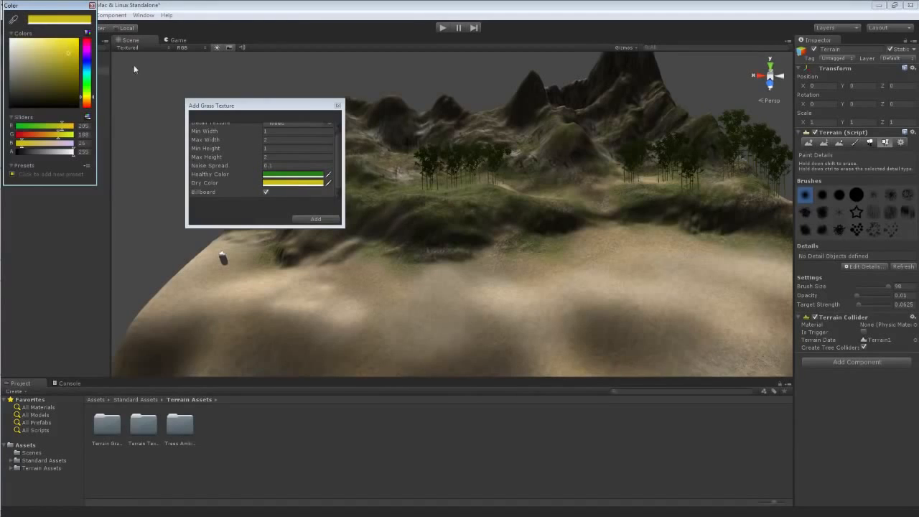
left_click_drag(68, 57, 69, 70)
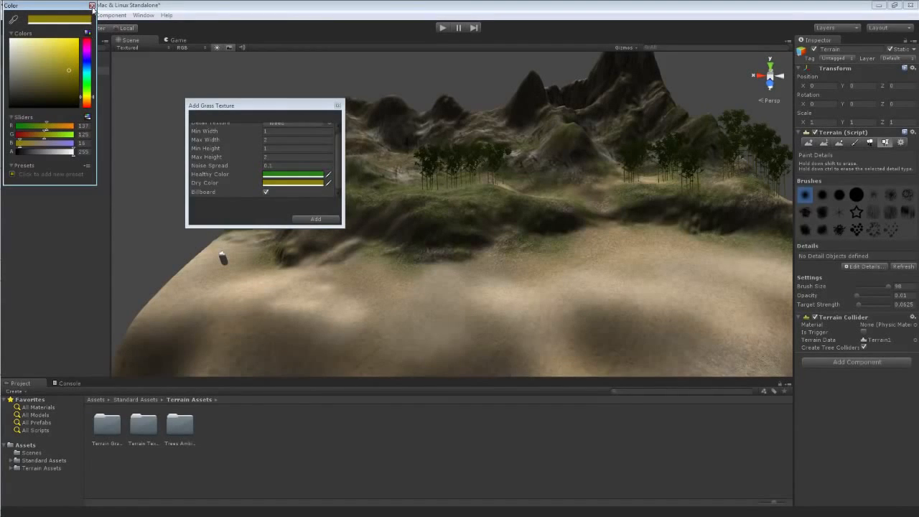
left_click(92, 6)
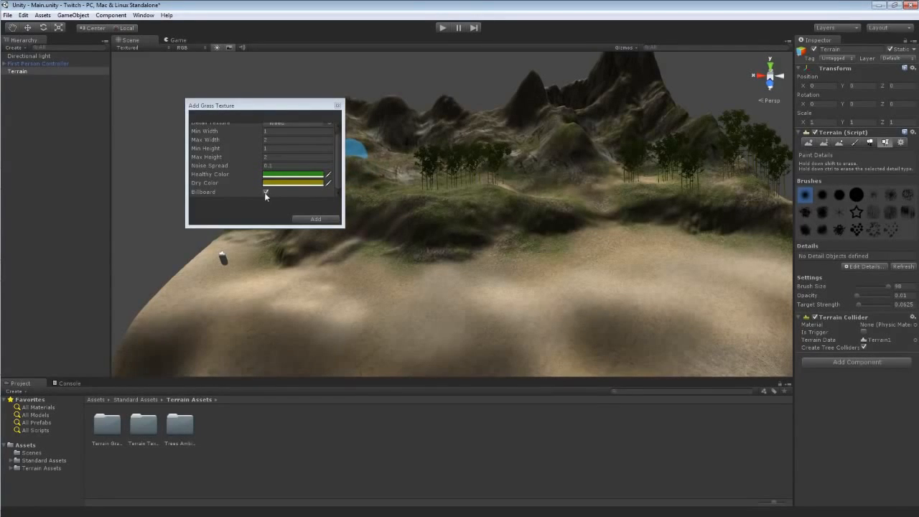
left_click(315, 219)
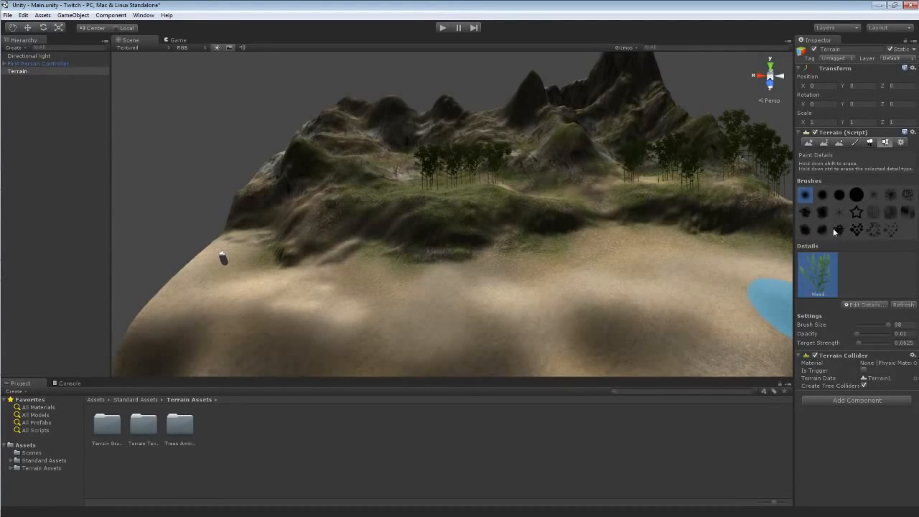
Pick a scattered brush and set brush size about 50, opacity 0.1 and target strength 0.5.
left_click(874, 229)
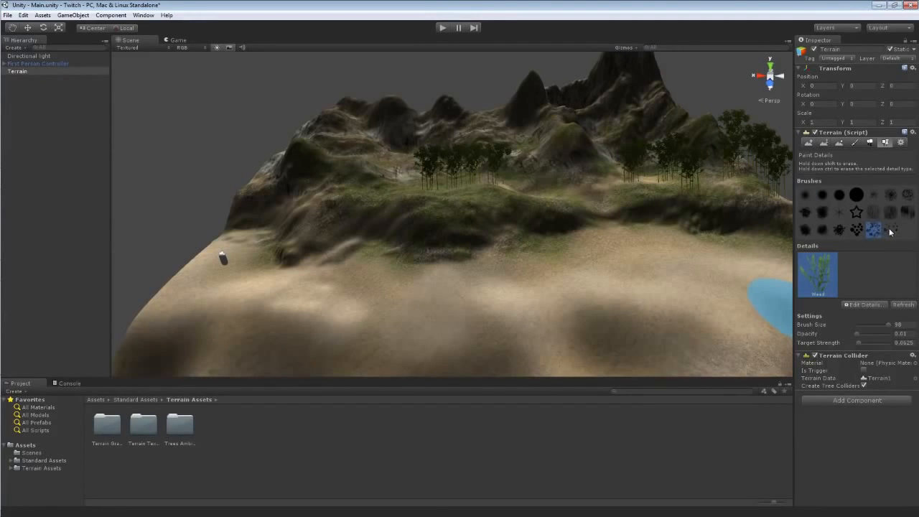
left_click(890, 229)
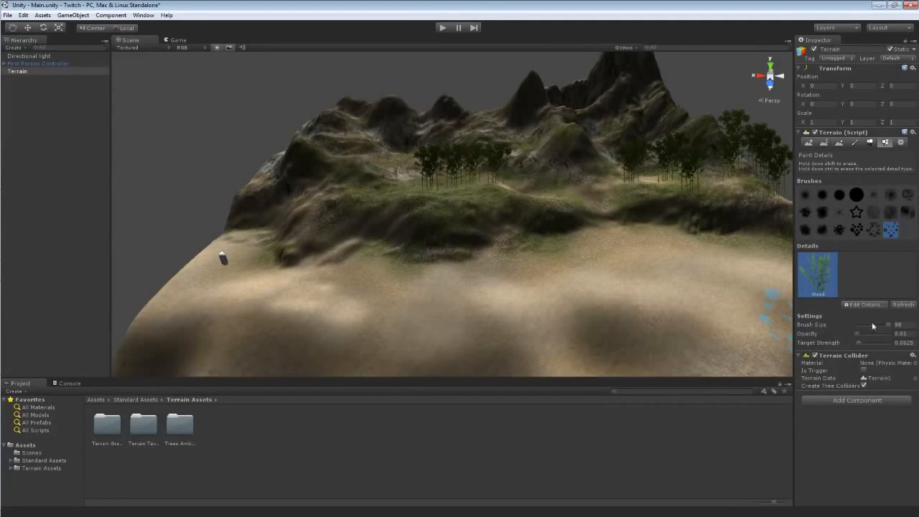
left_click(897, 324)
mouse_move(889, 324)
left_mouse_down()
mouse_move(866, 323)
mouse_move(875, 324)
left_mouse_up()
left_click_drag(856, 332, 878, 335)
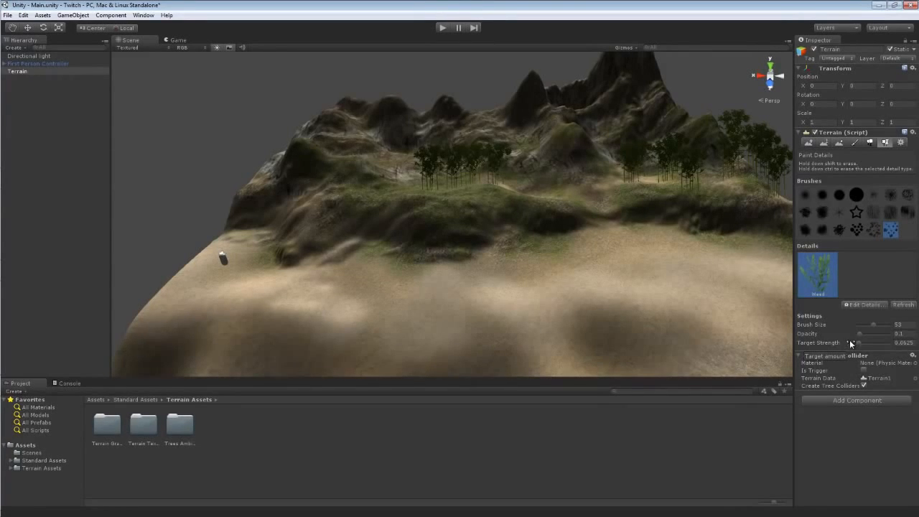
left_click_drag(859, 342, 898, 345)
left_click_drag(876, 344, 871, 344)
Paint a Weed patch on the grassy hillside, then erase it again.
key("w")
mouse_move(525, 250)
right_mouse_down()
mouse_move(558, 256)
mouse_move(498, 263)
mouse_move(464, 234)
mouse_move(459, 217)
mouse_move(496, 244)
mouse_move(512, 237)
right_mouse_up()
left_click(527, 254)
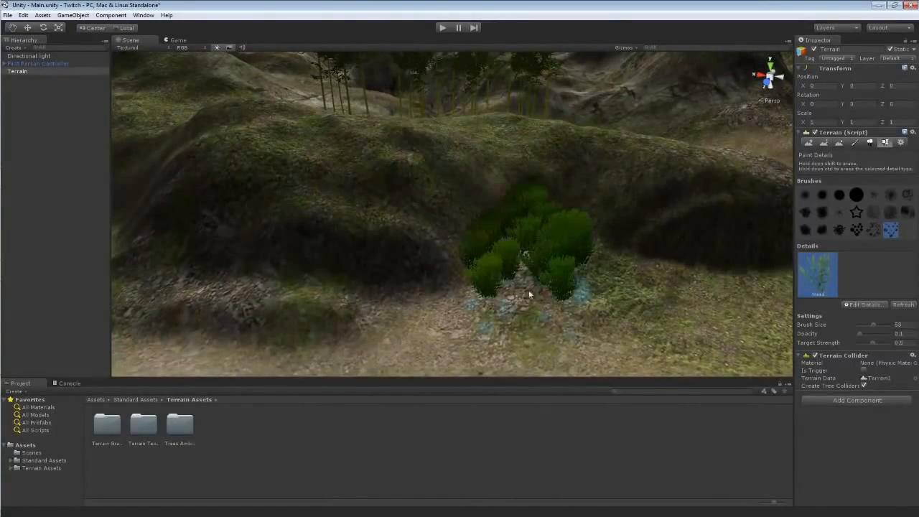
right_click_drag(529, 294, 560, 294)
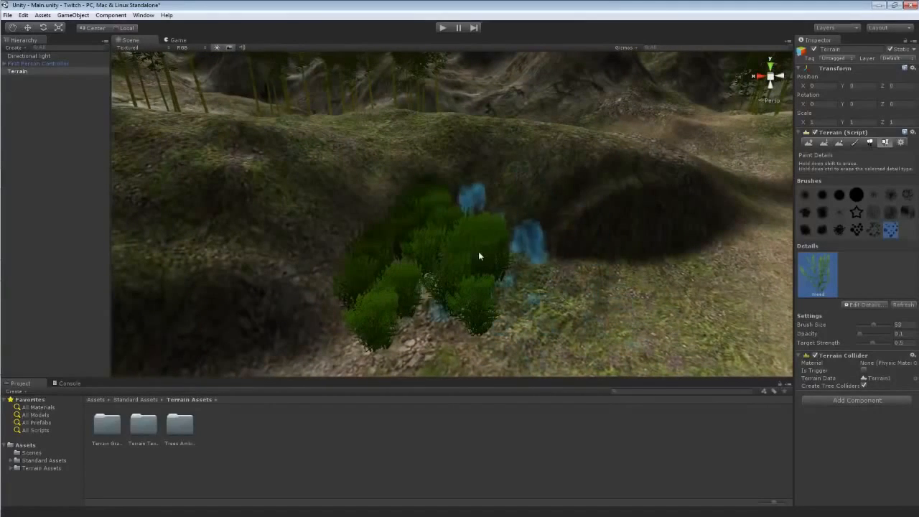
mouse_move(478, 251)
left_mouse_down("ctrl")
mouse_move(405, 301)
mouse_move(411, 271)
mouse_move(409, 294)
left_mouse_up("ctrl")
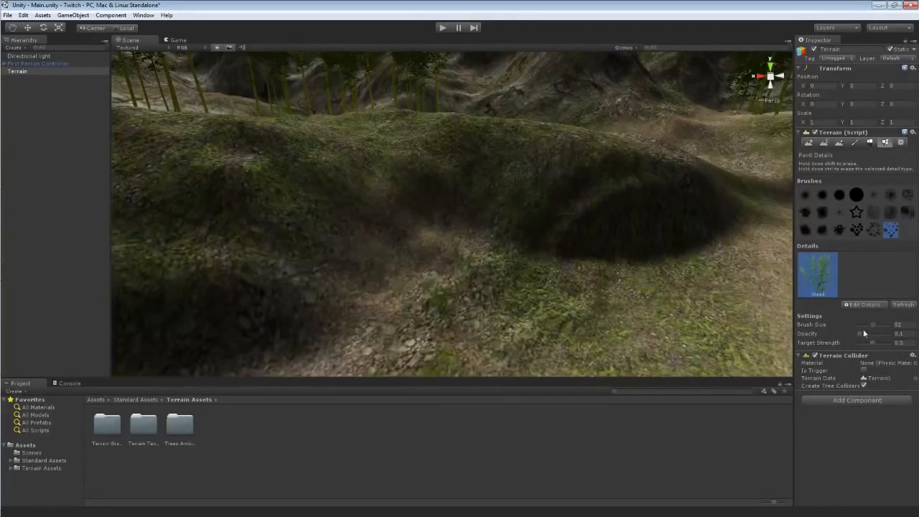
Paint a Weed patch at the foot of the grassy hill with opacity 0.05 and target strength 0.375.
left_click_drag(860, 334, 859, 334)
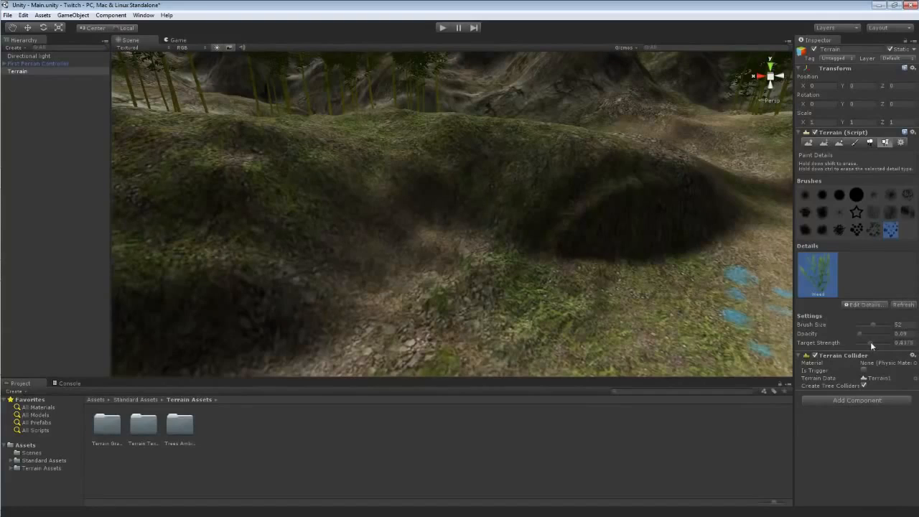
left_click_drag(870, 342, 869, 342)
left_click_drag(513, 300, 433, 291)
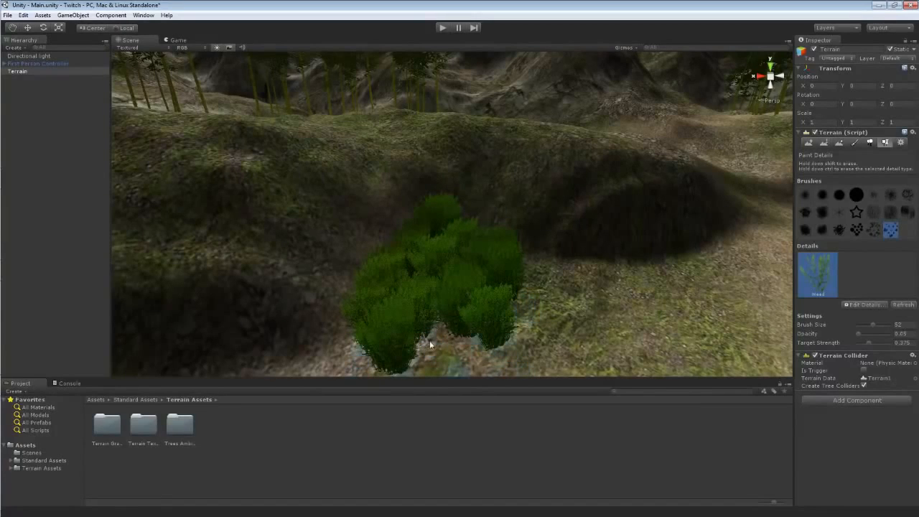
left_click_drag(424, 343, 427, 309, "shift")
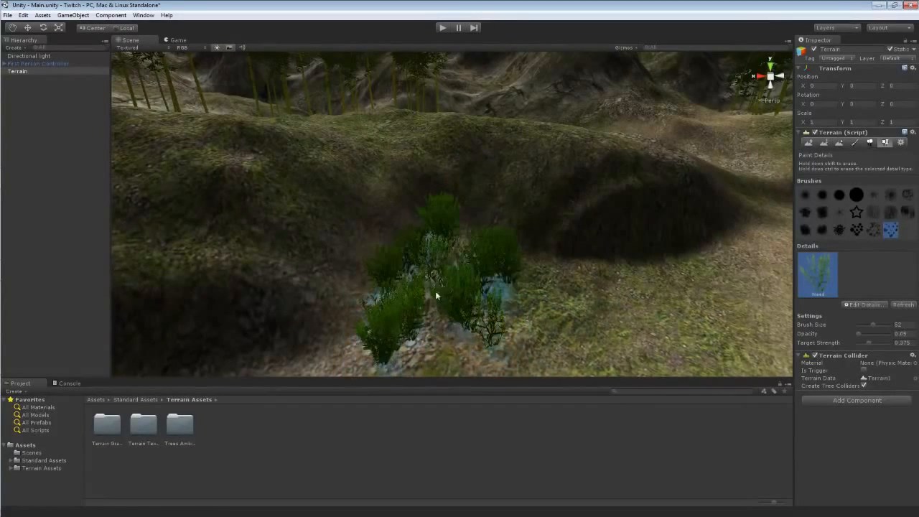
mouse_move(433, 303)
left_mouse_down("alt")
mouse_move(587, 305)
mouse_move(564, 289)
mouse_move(421, 275)
mouse_move(401, 253)
mouse_move(381, 268)
left_mouse_up("alt")
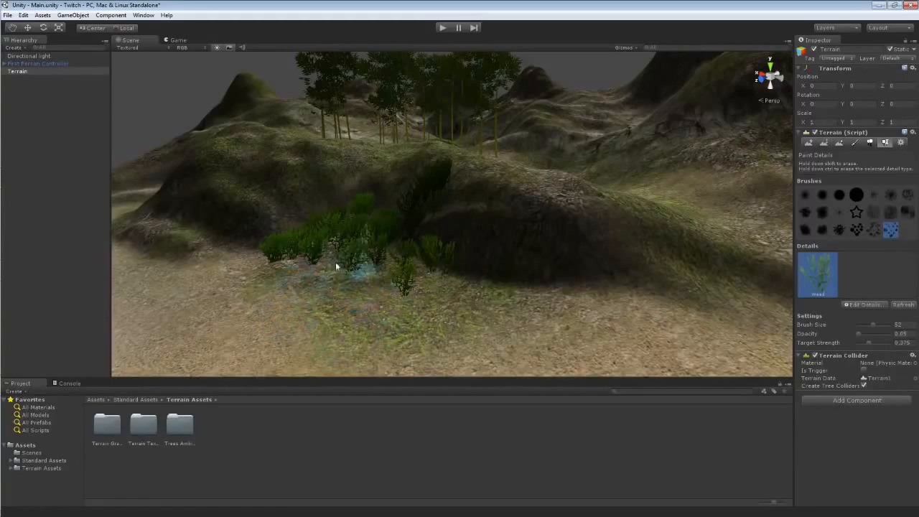
Paint more Weed clumps along the grass edge where it meets the sandy slope.
right_click_drag(556, 287, 600, 196)
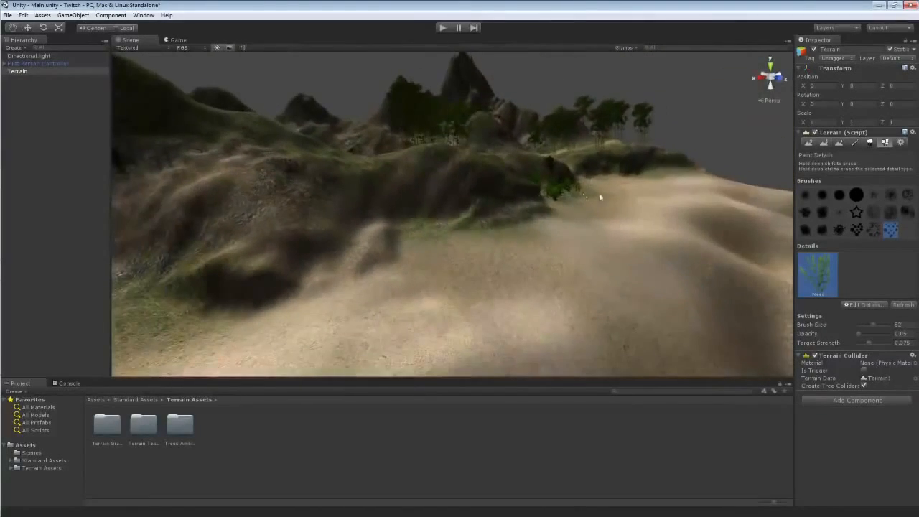
right_click_drag(394, 195, 420, 205)
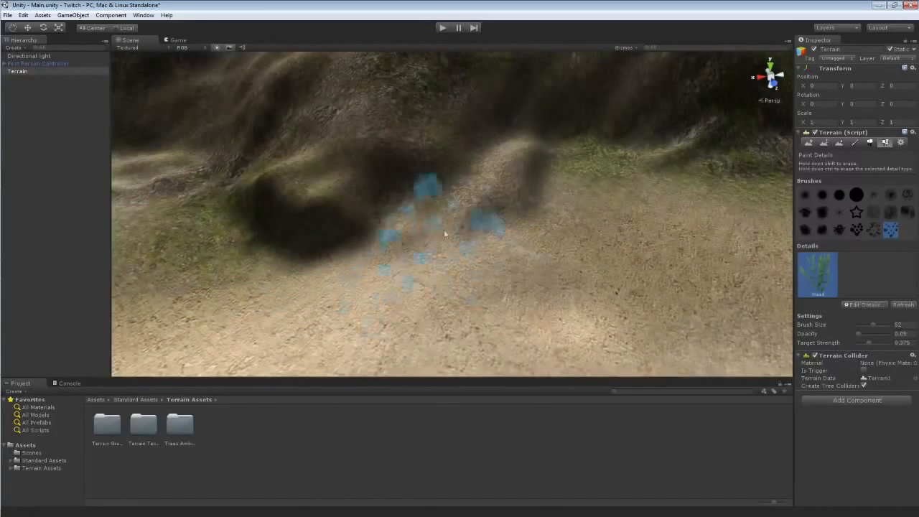
left_click(563, 157)
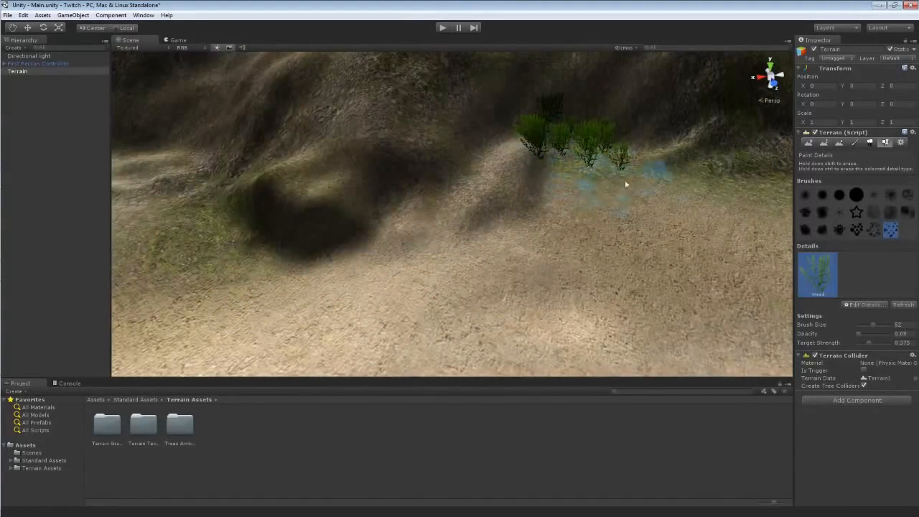
left_click(602, 209)
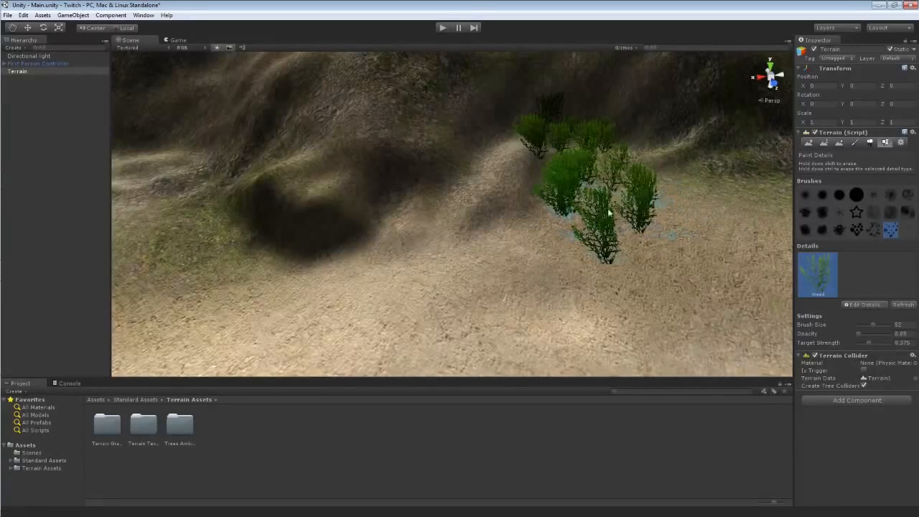
left_click(660, 168)
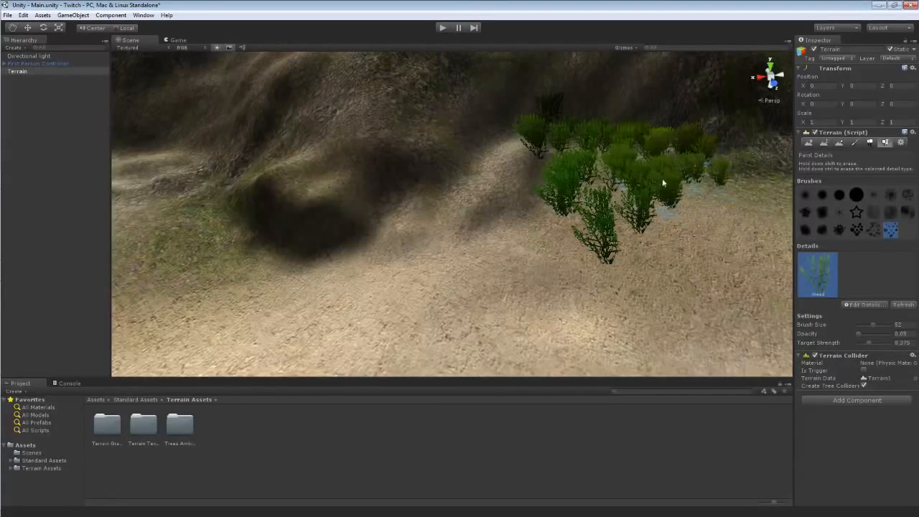
mouse_move(672, 196)
right_mouse_down()
mouse_move(691, 236)
mouse_move(621, 218)
right_mouse_up()
left_click(435, 194)
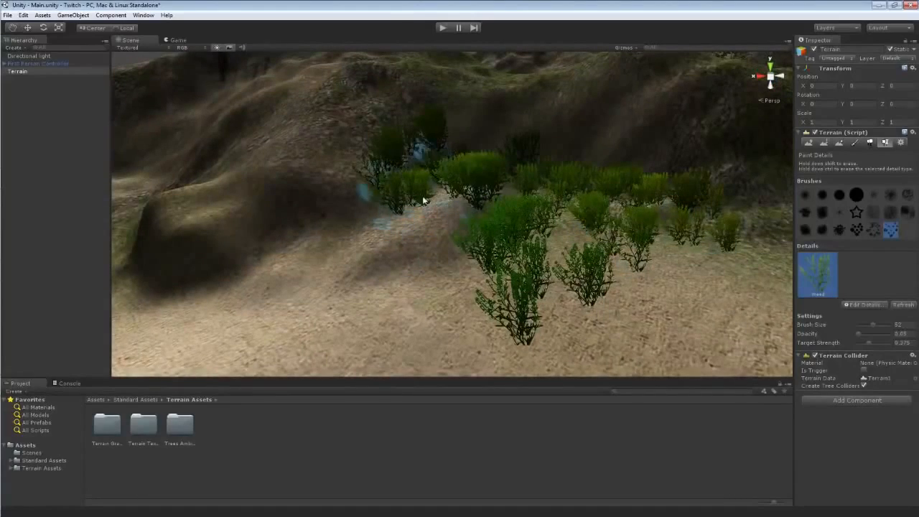
mouse_move(366, 263)
right_mouse_down()
mouse_move(327, 254)
mouse_move(532, 270)
right_mouse_up()
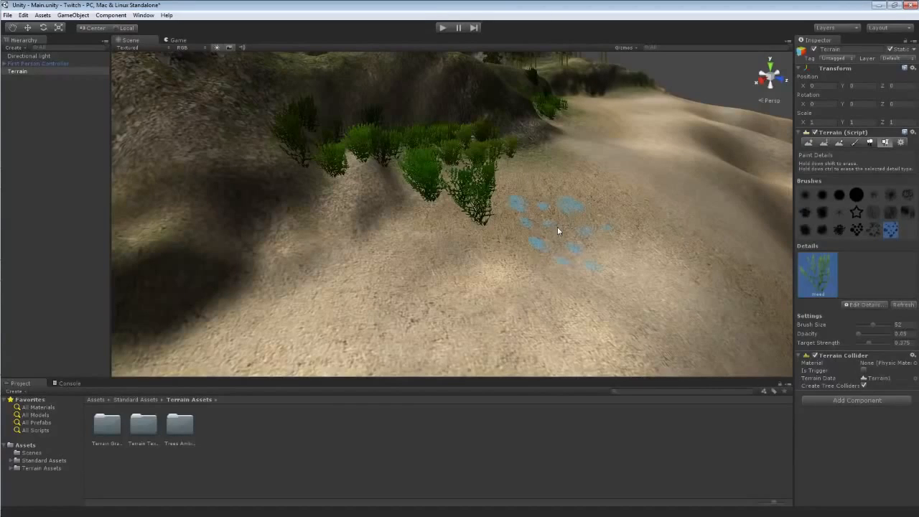
Enter play mode and walk up to the painted weeds.
left_click(443, 27)
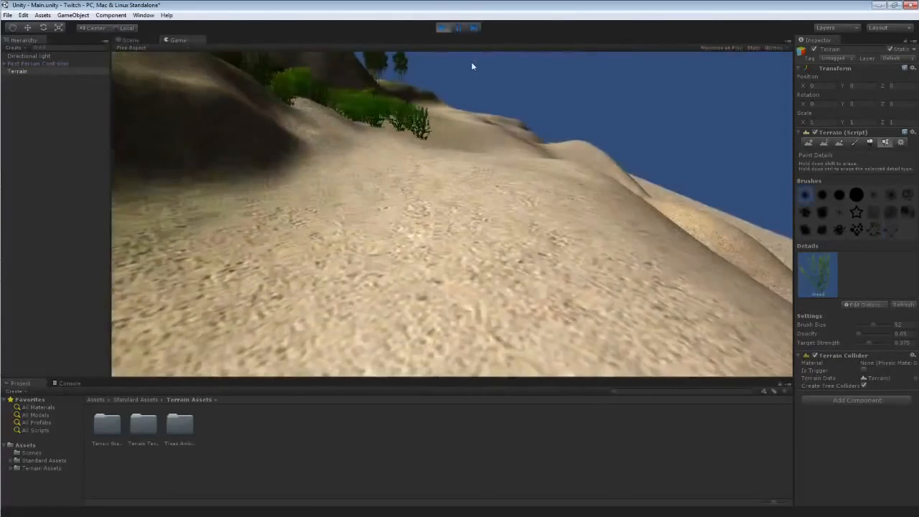
key("w")
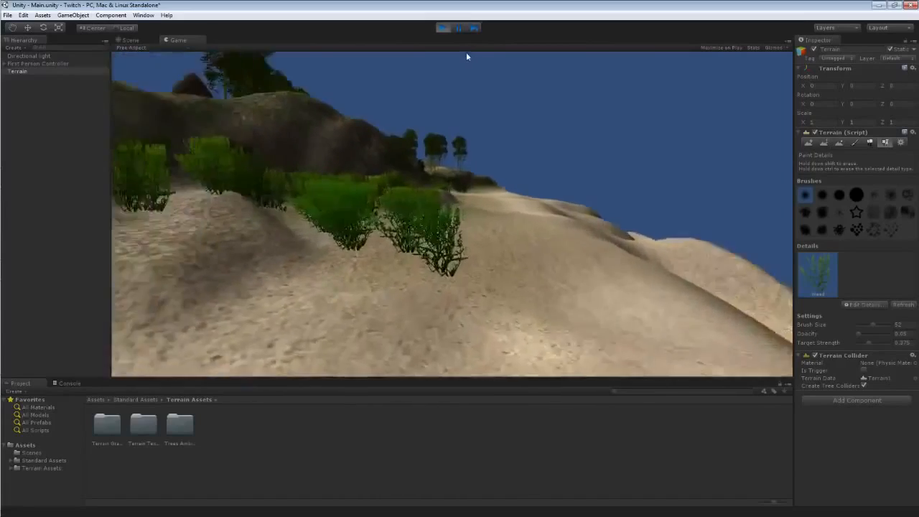
key("w")
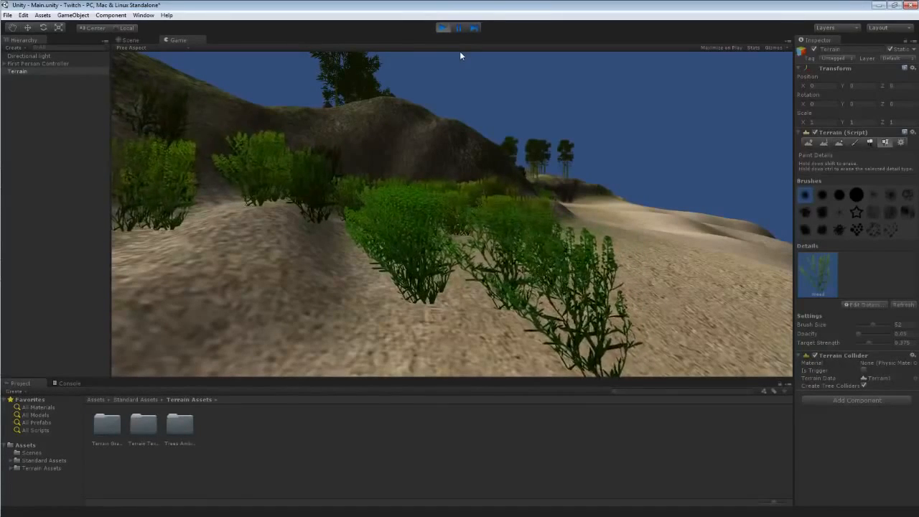
key("w")
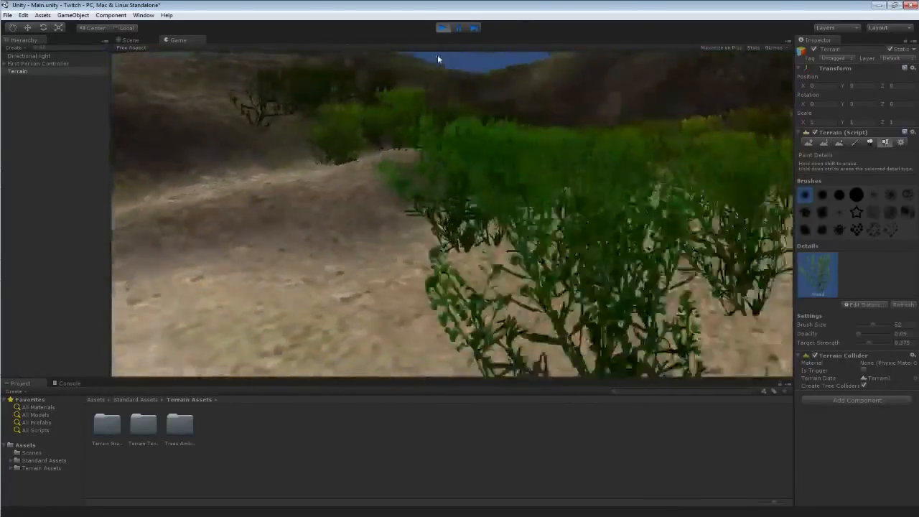
Walk around the painted Weed clumps in play mode to inspect them, then leave play mode.
key("d")
key("a")
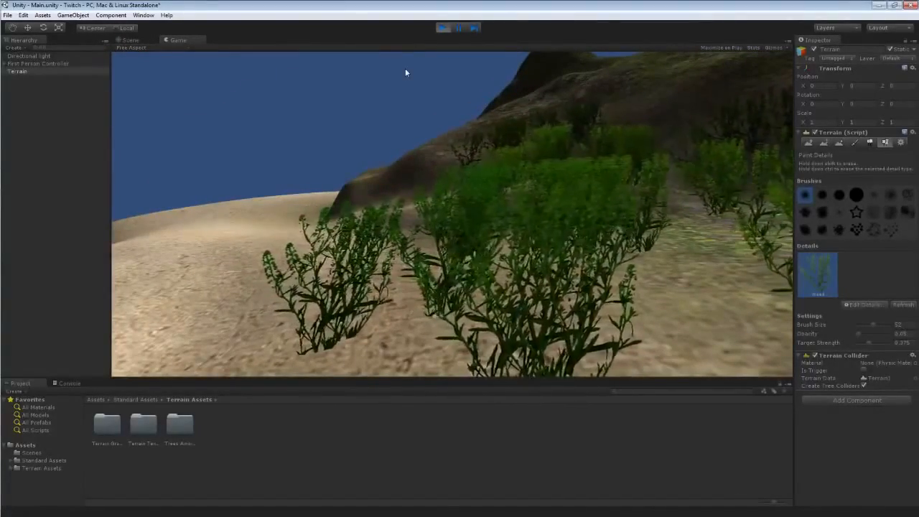
key("s")
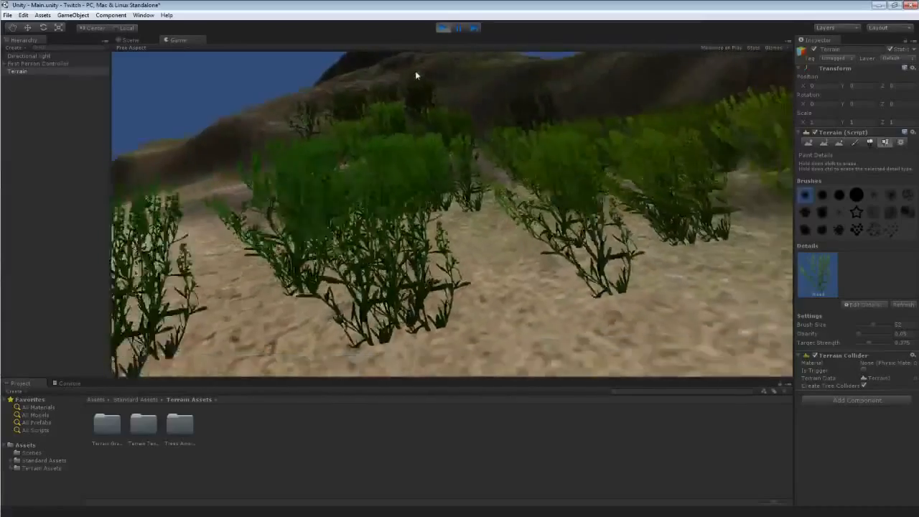
key("w")
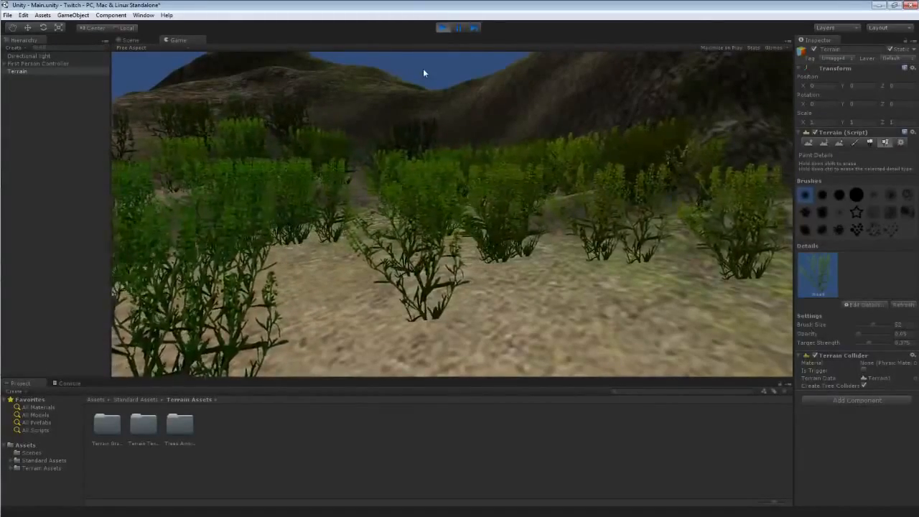
key("w")
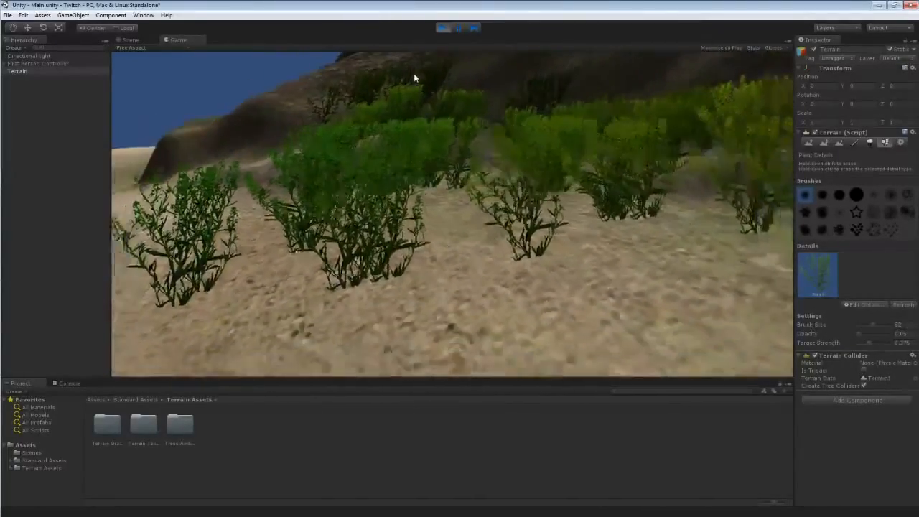
key("w")
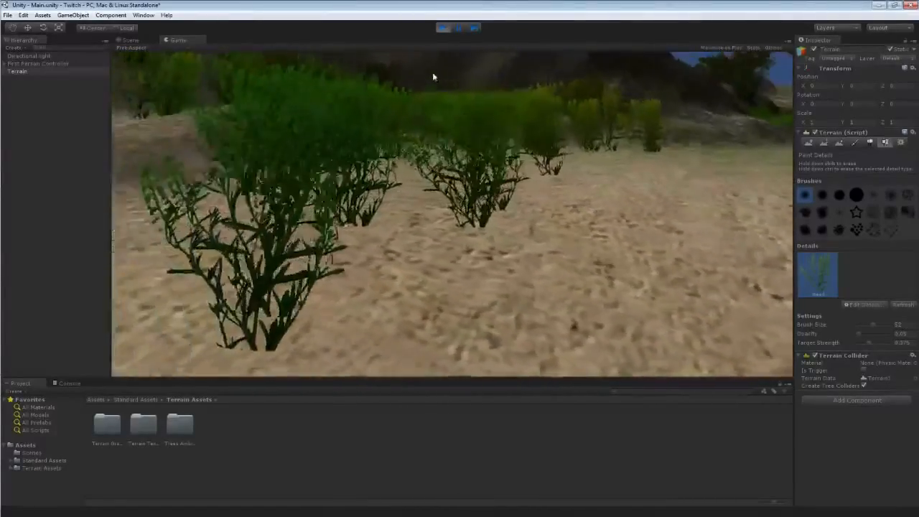
key("s")
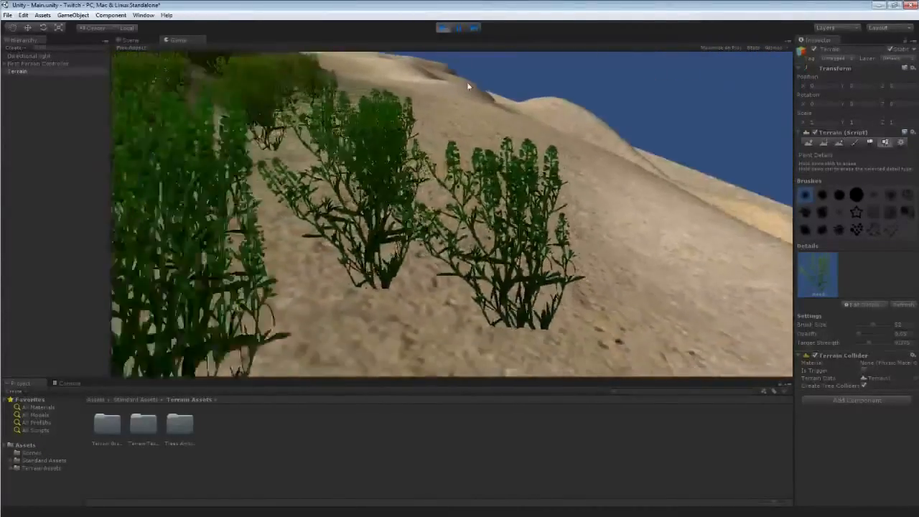
key("s")
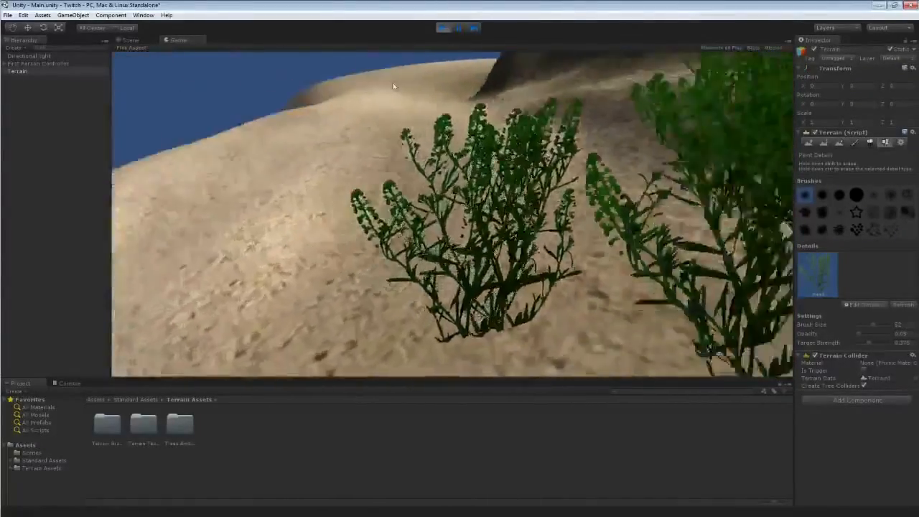
key("d")
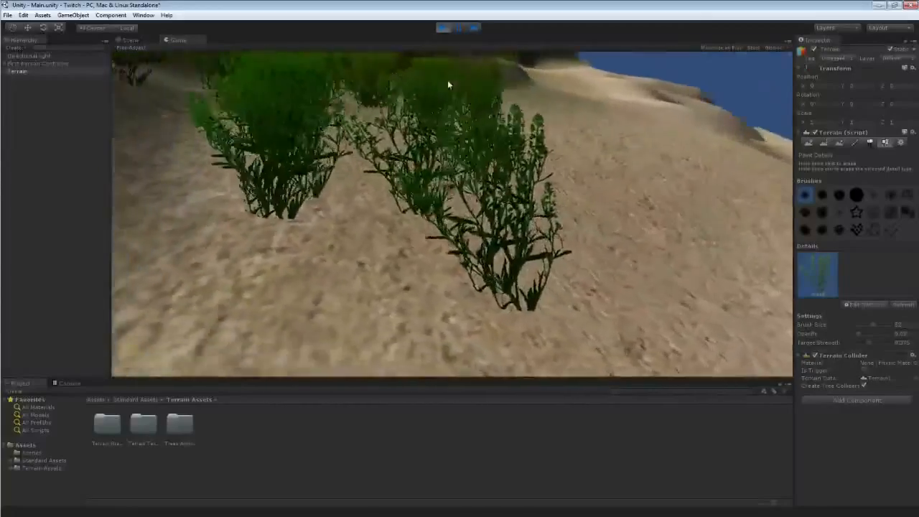
key("w")
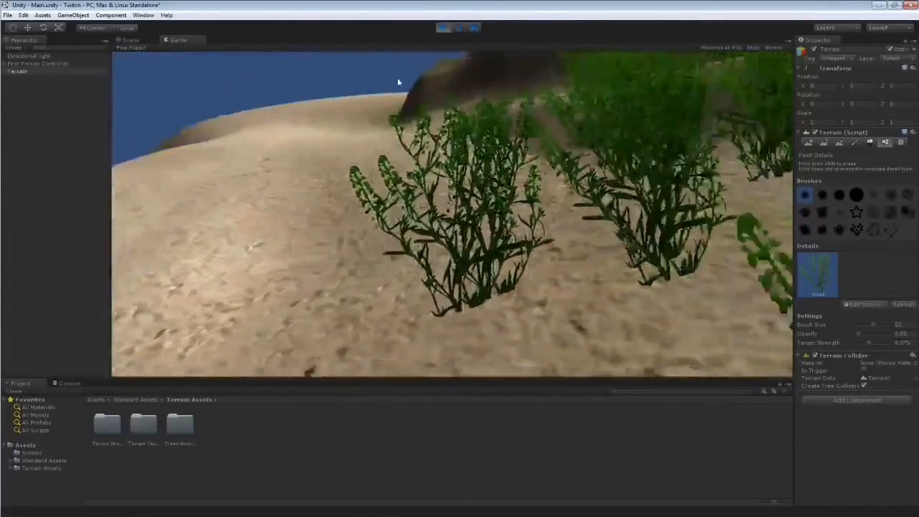
key("a")
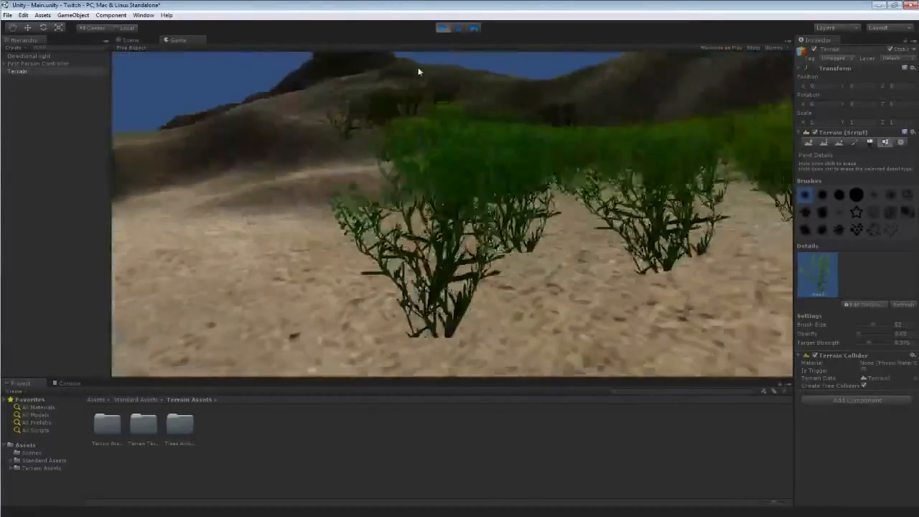
key("w")
key("w")
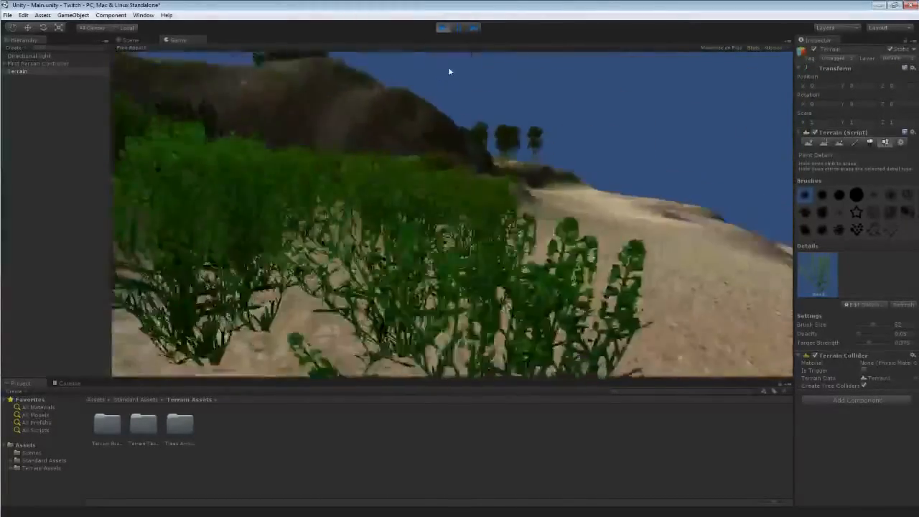
key("s")
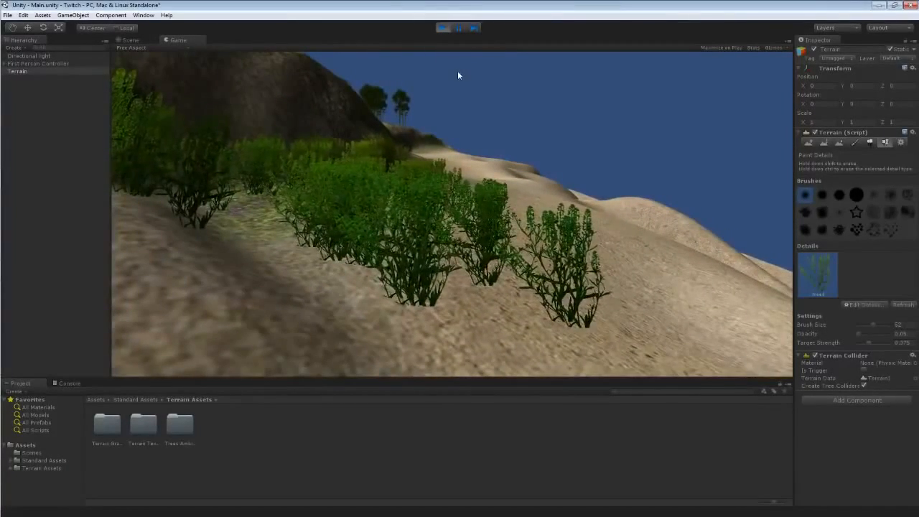
left_click(441, 27)
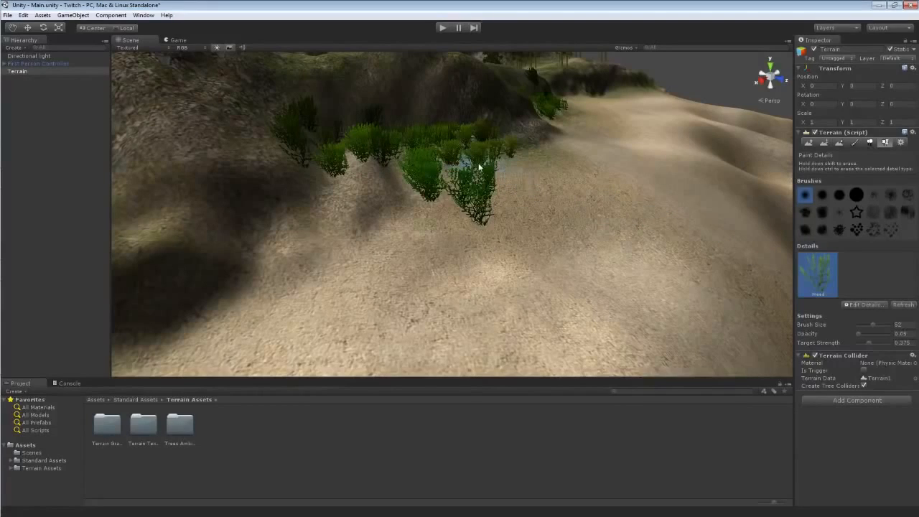
Edit the Weed grass texture, turning off Billboard, and apply the change.
left_click(863, 305)
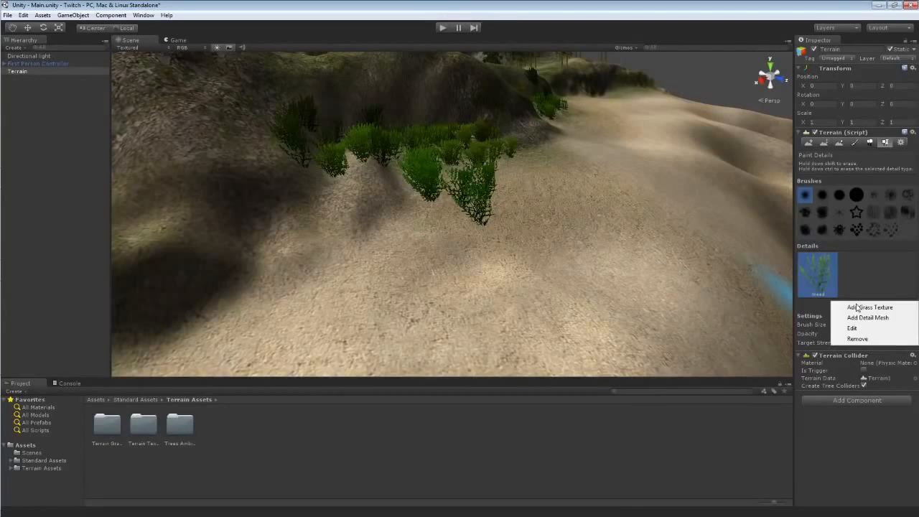
left_click(852, 328)
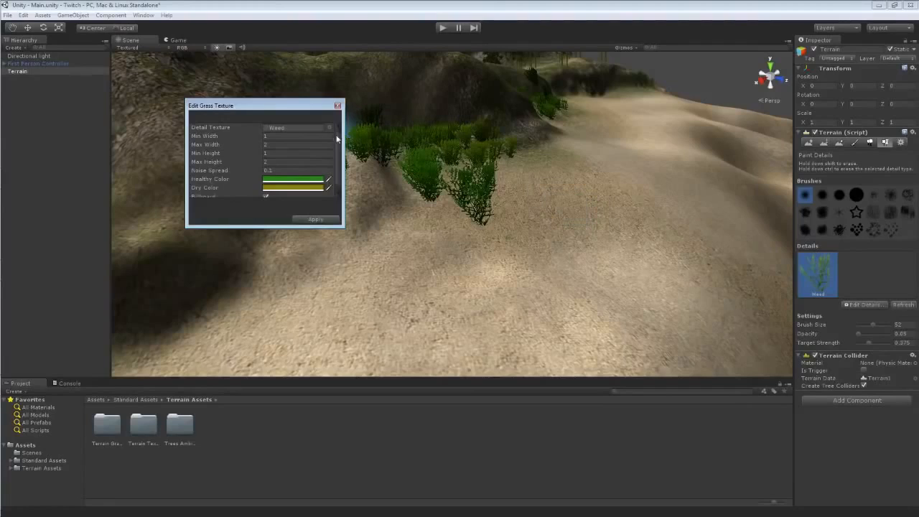
left_click_drag(336, 137, 341, 170)
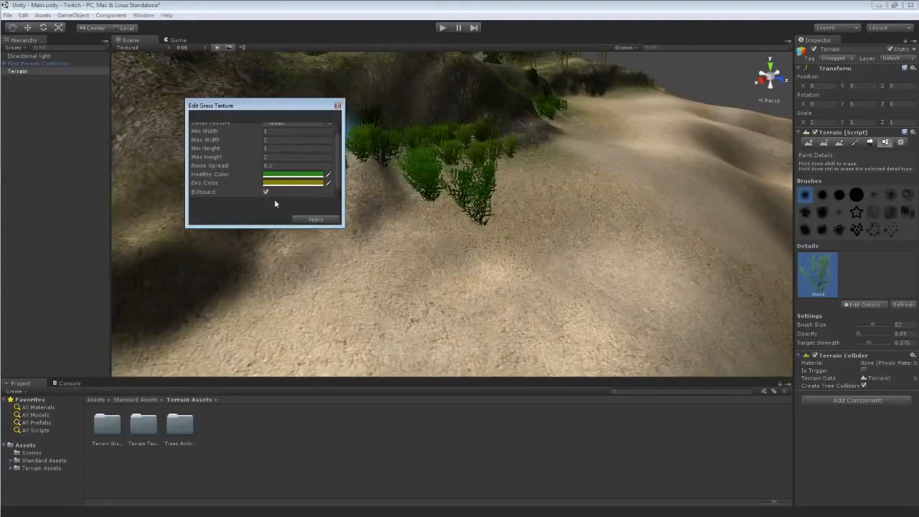
left_click(316, 219)
Enter play mode and walk among the weeds to inspect them, then leave play mode.
left_click(442, 27)
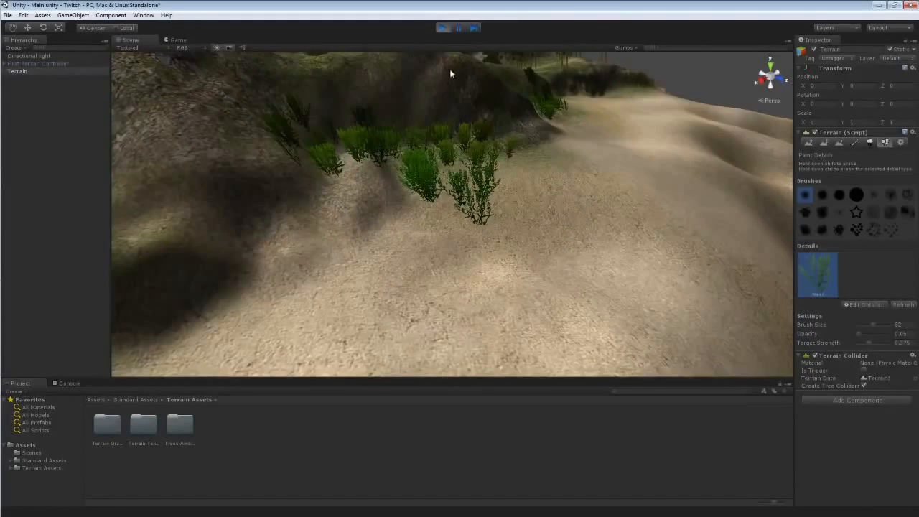
key("w")
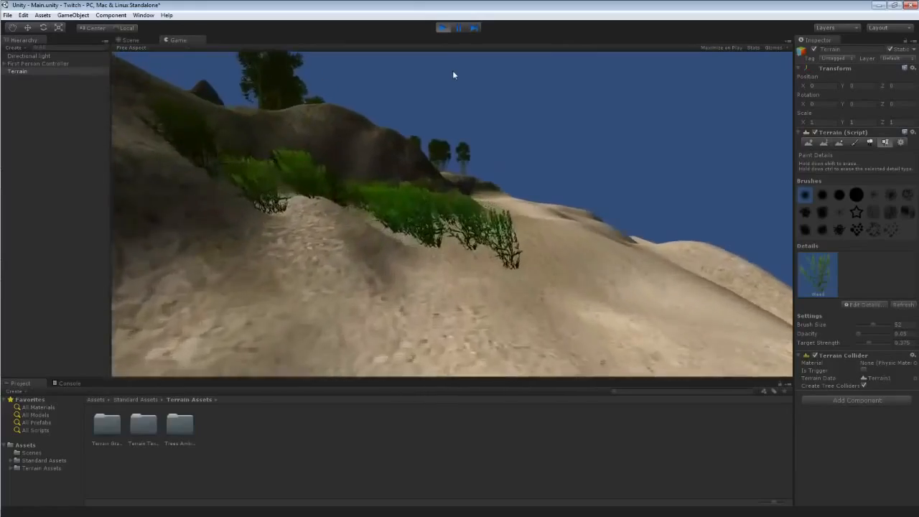
key("w")
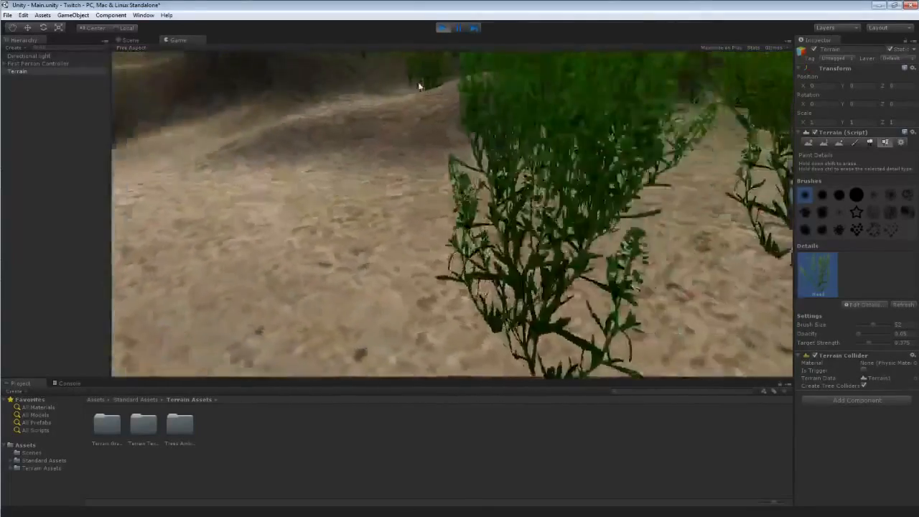
key("s")
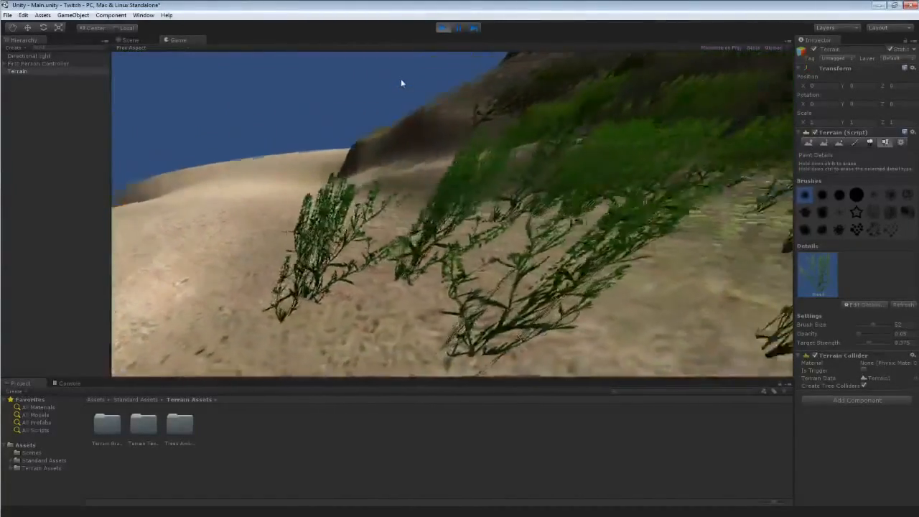
key("w")
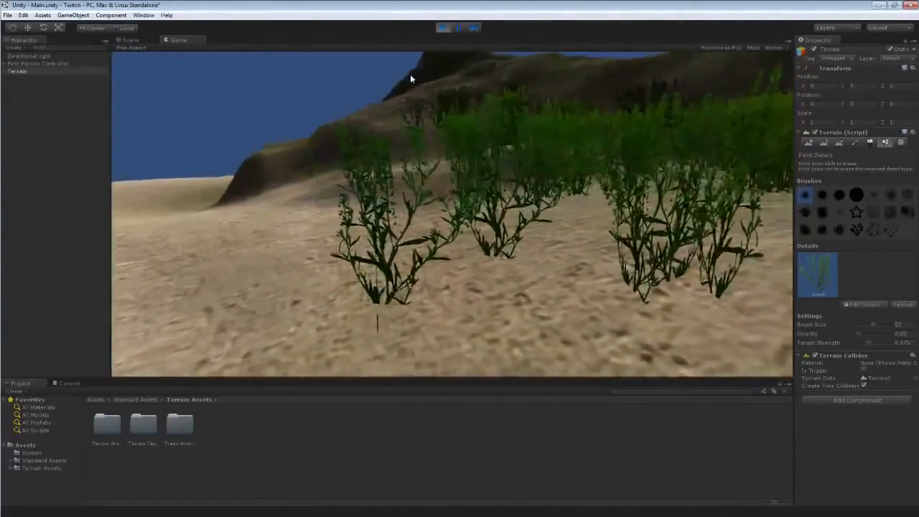
key("s")
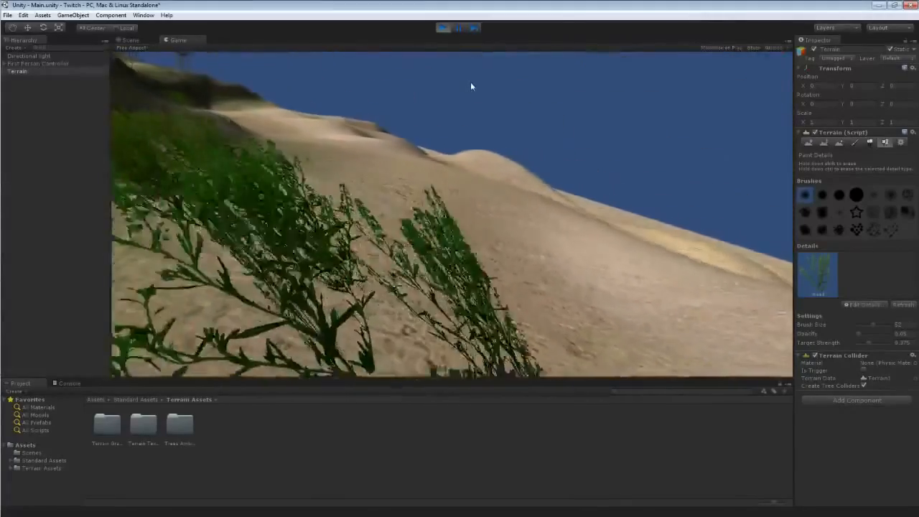
key("s")
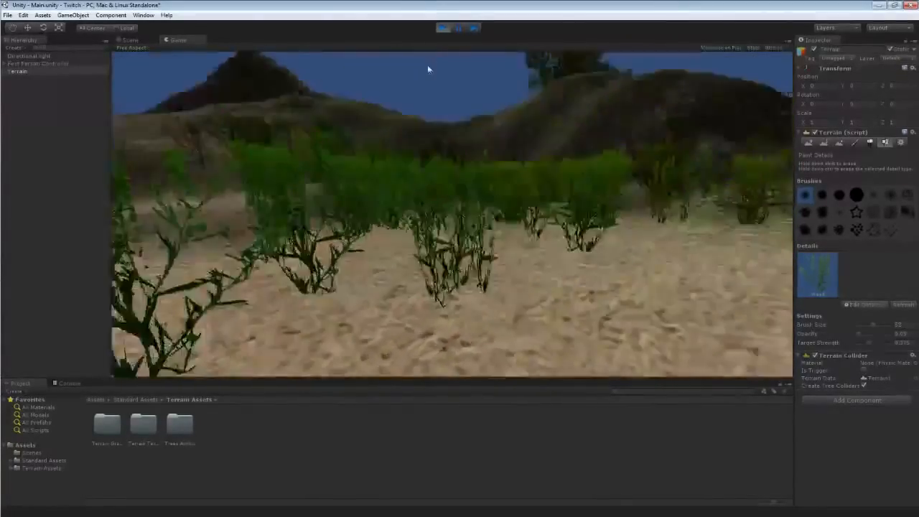
left_click(443, 29)
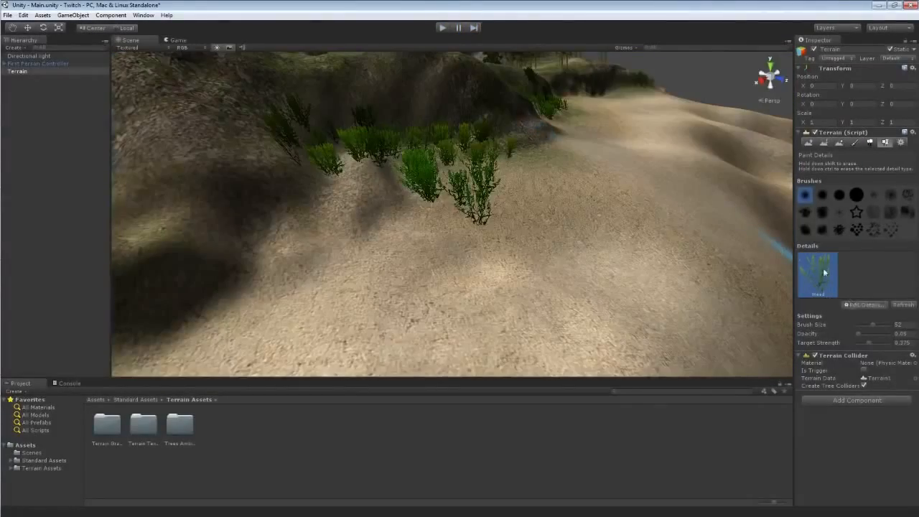
Edit the Weed grass texture again, turning Billboard back on, and apply the change.
left_click(861, 304)
left_click(840, 323)
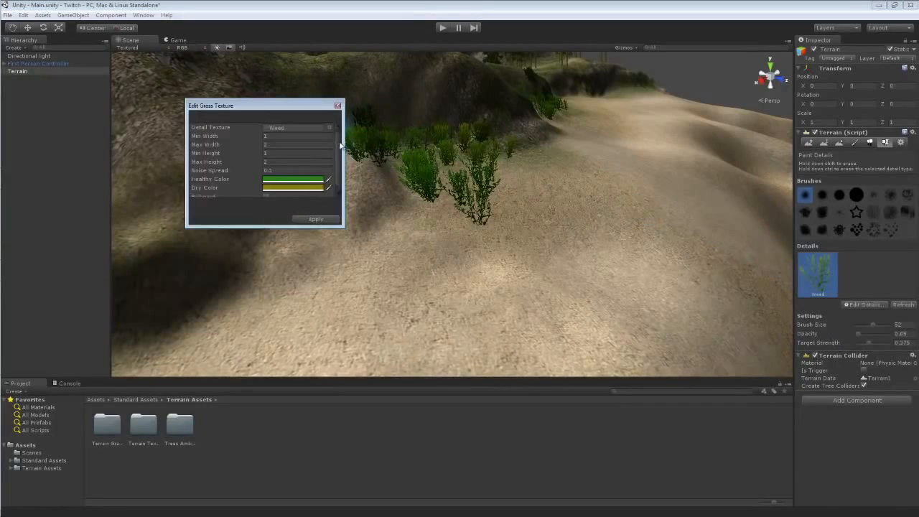
scroll(341, 145, "down", 1)
left_click(265, 193)
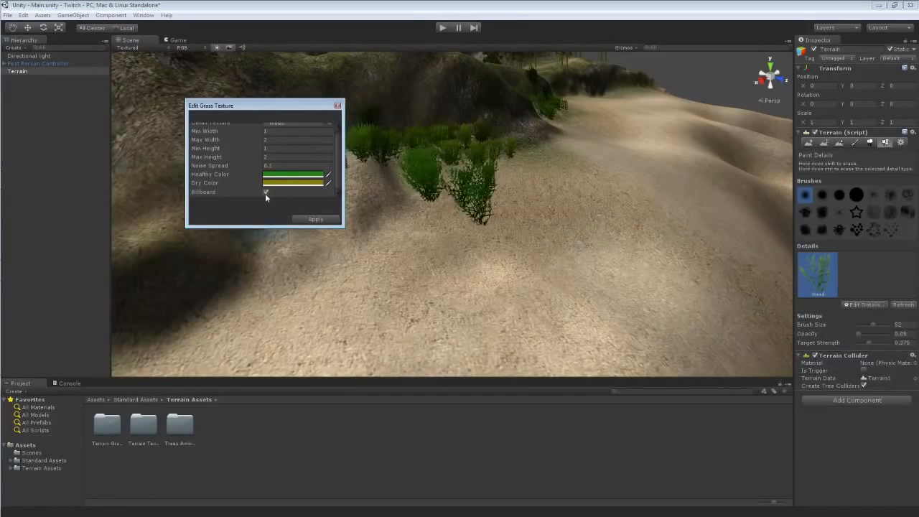
left_click(314, 220)
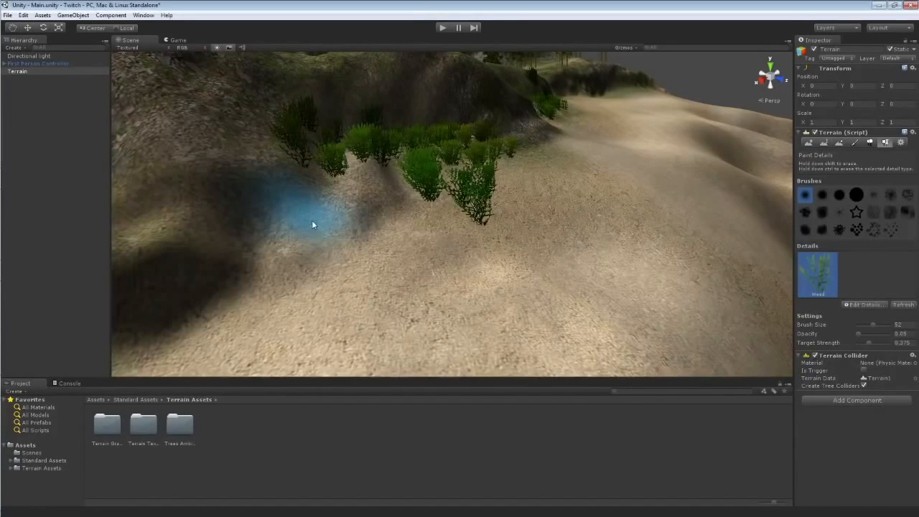
Open the Weed grass texture's edit settings once more.
left_click(849, 305)
left_click(851, 328)
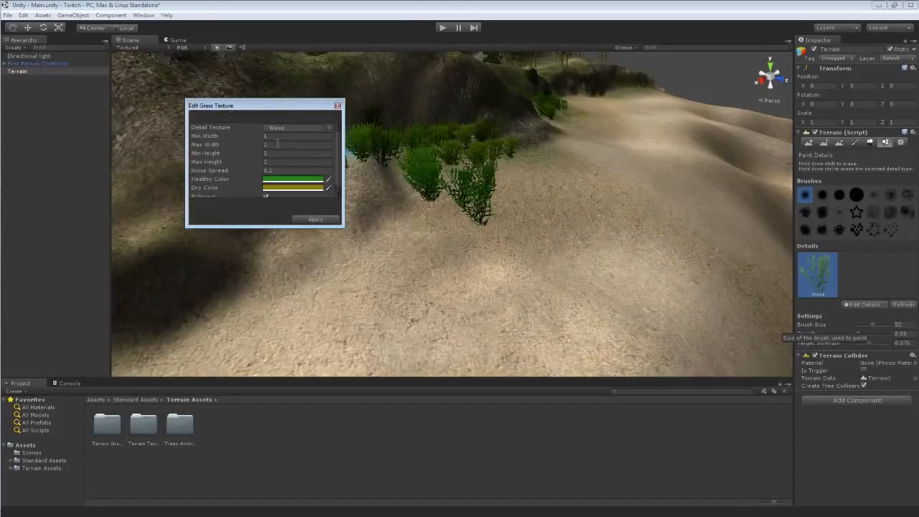
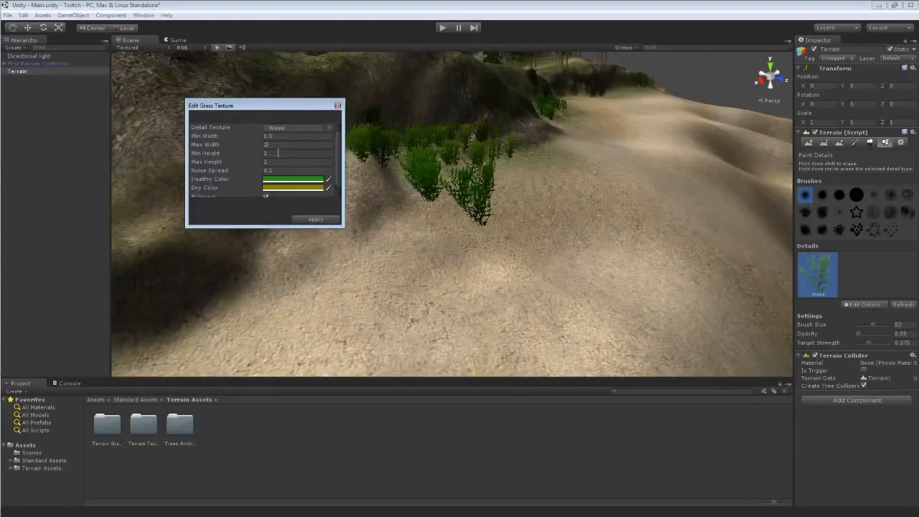
Set the Weed grass Min Height to 0.5 and Max Height to 3, and apply the change.
type(".5")
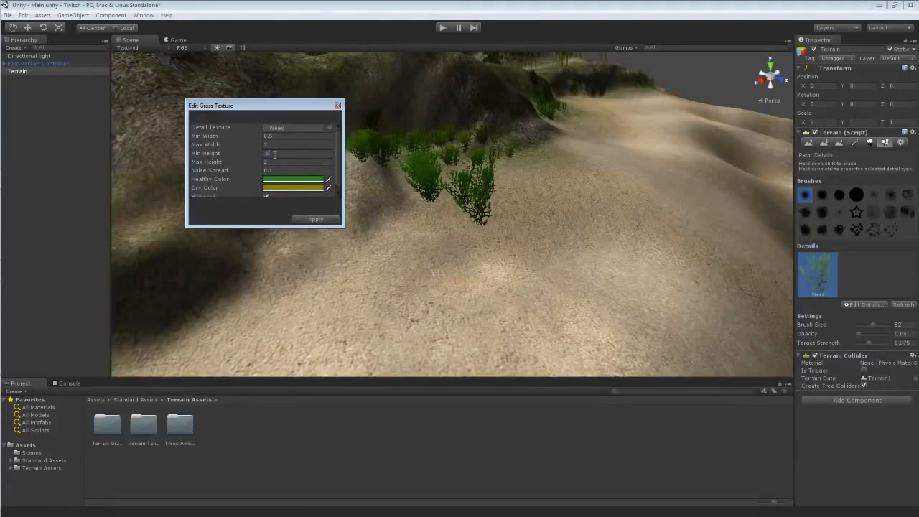
type("3")
key("Return")
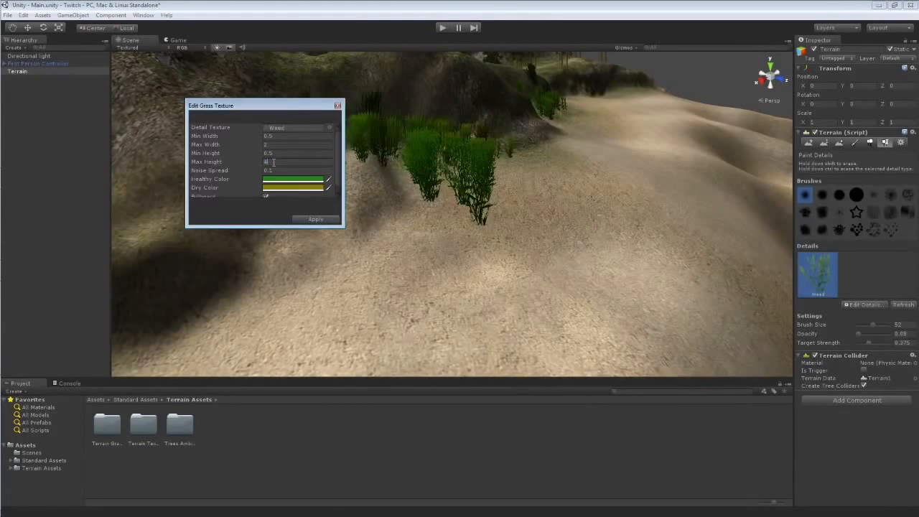
left_click(313, 219)
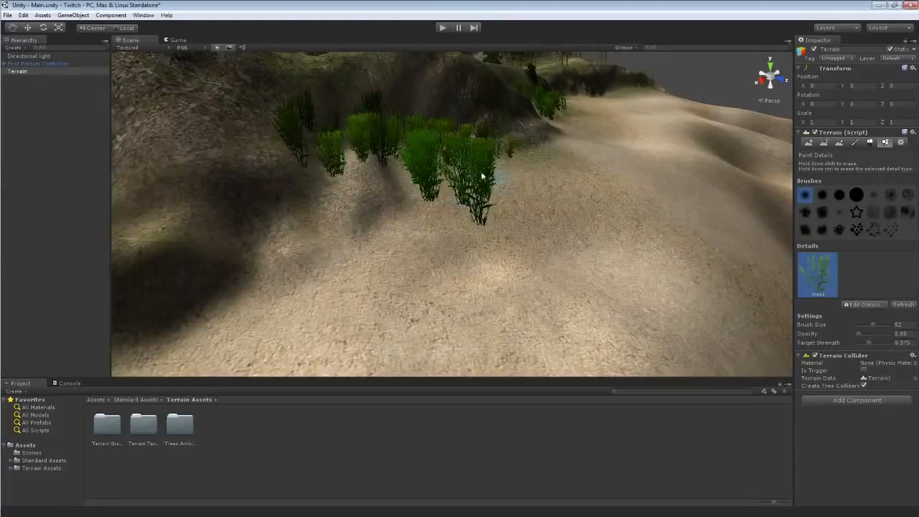
Enter play mode and walk among the resized weeds to inspect them, then leave play mode.
left_click(443, 27)
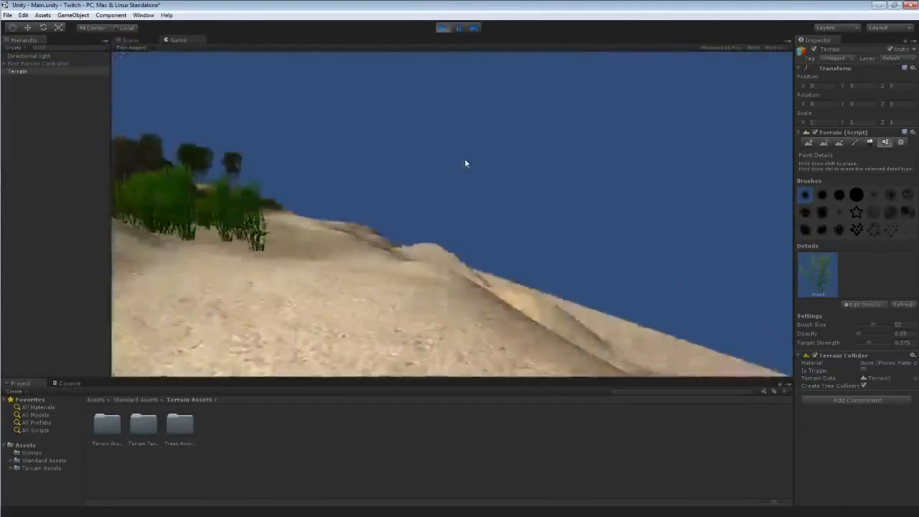
key("w")
key("w")
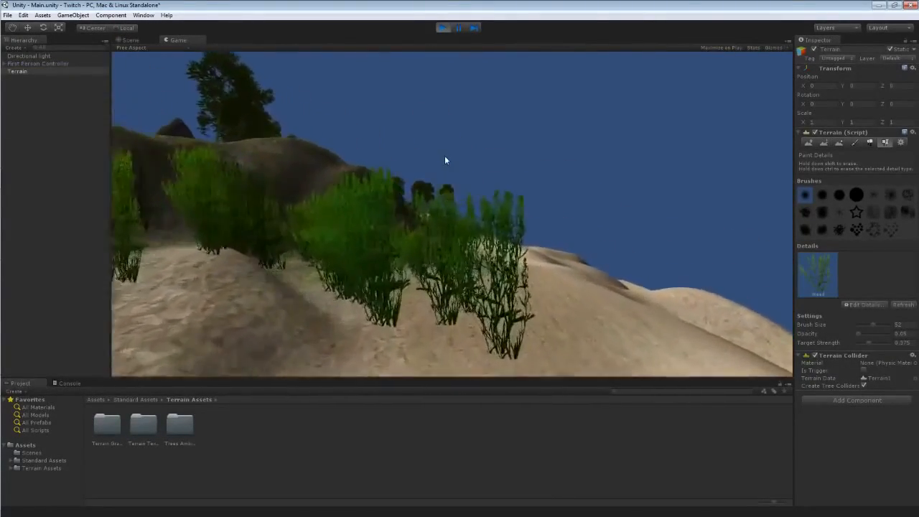
key("w")
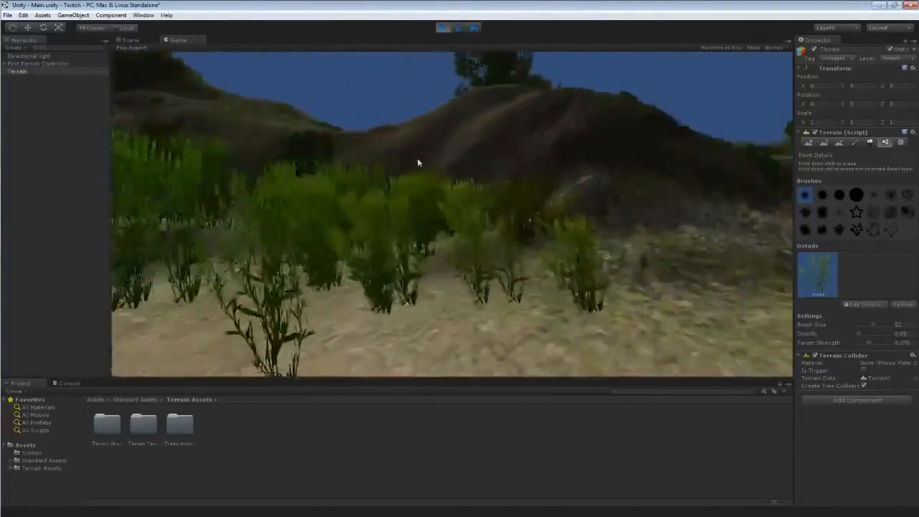
key("w")
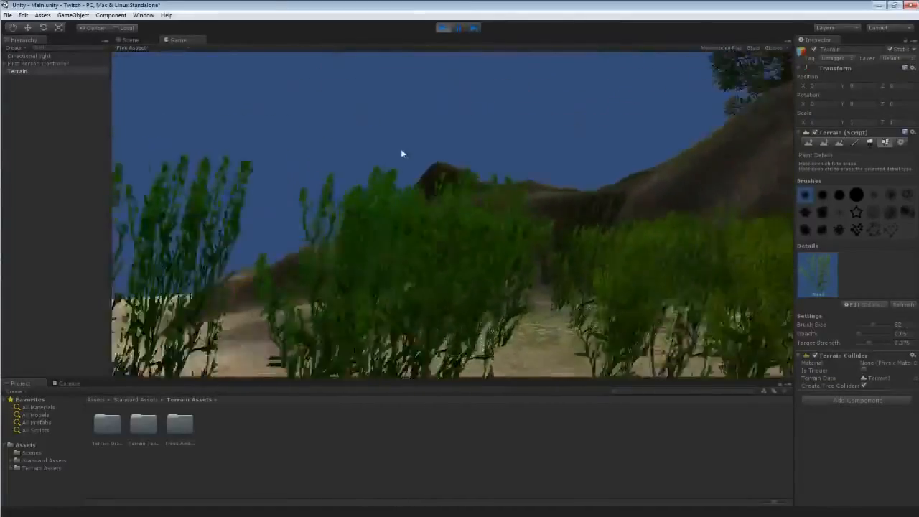
key("s")
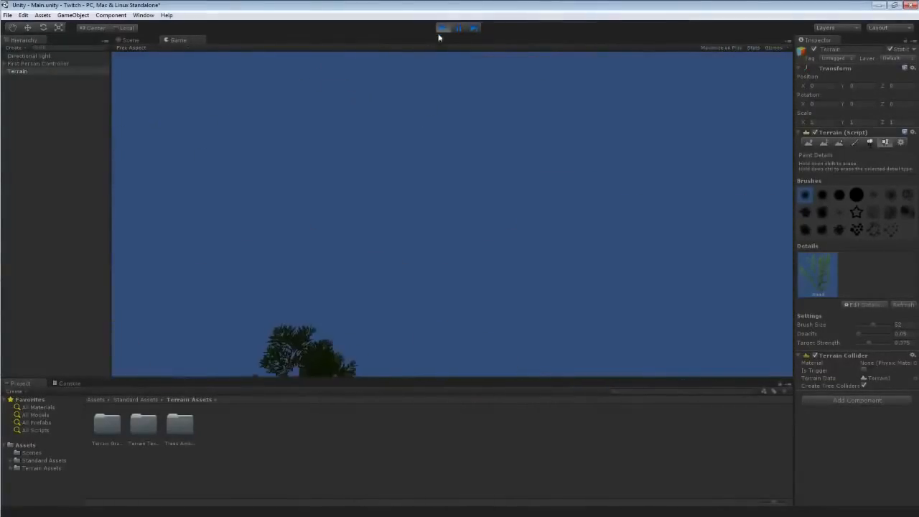
left_click(440, 27)
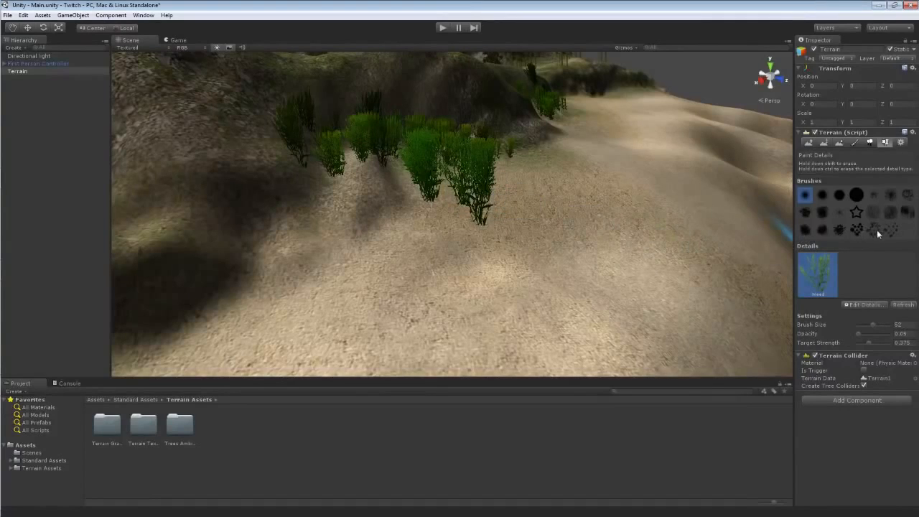
Lower the brush opacity to 0.61 and paint additional Weed clumps among the existing weeds.
left_click_drag(857, 334, 856, 333)
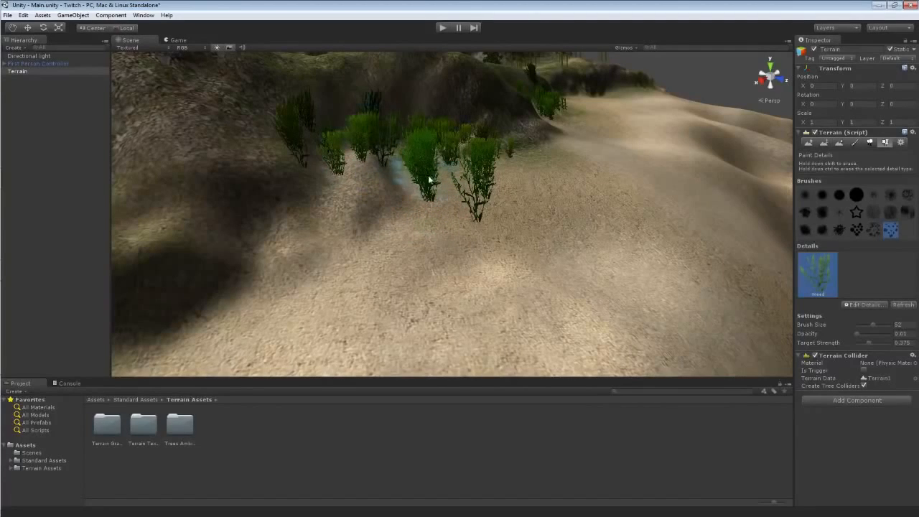
mouse_move(566, 220)
right_mouse_down()
mouse_move(574, 205)
mouse_move(551, 207)
mouse_move(531, 185)
mouse_move(441, 164)
mouse_move(386, 178)
mouse_move(384, 206)
right_mouse_up()
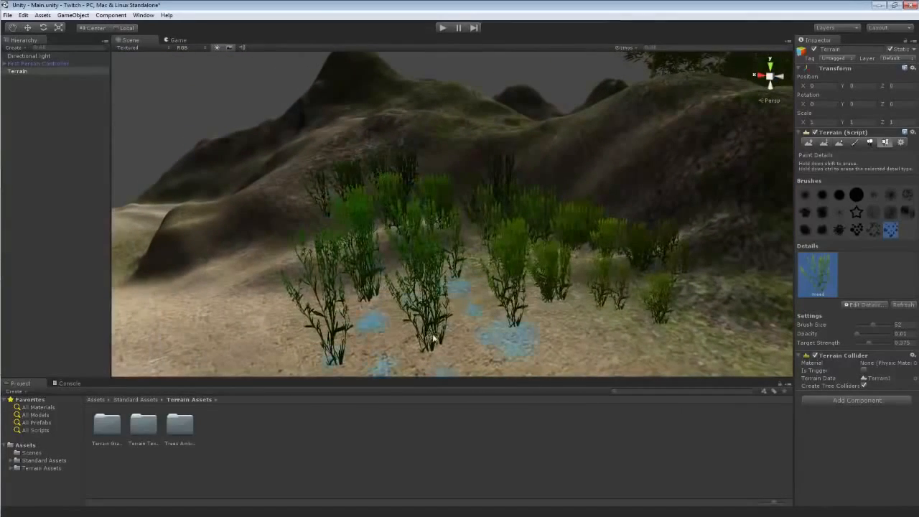
left_click_drag(438, 348, 442, 354, "shift")
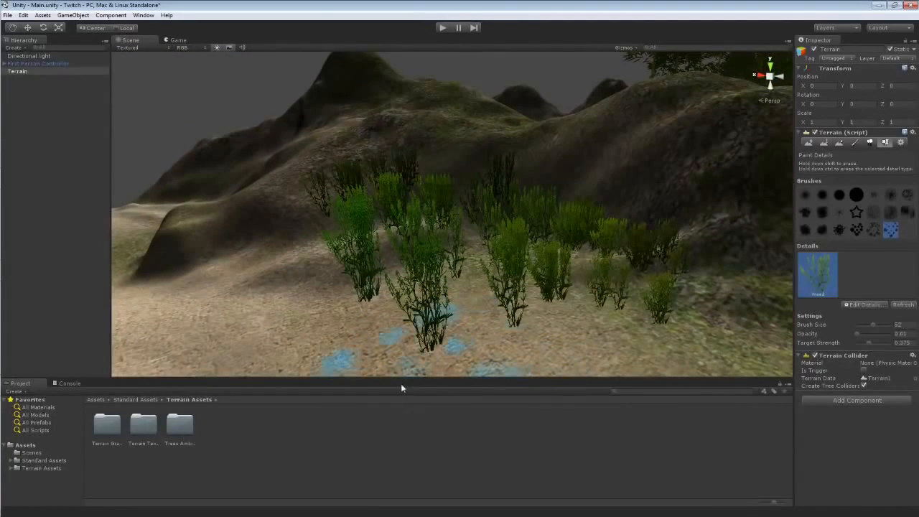
left_click(805, 193)
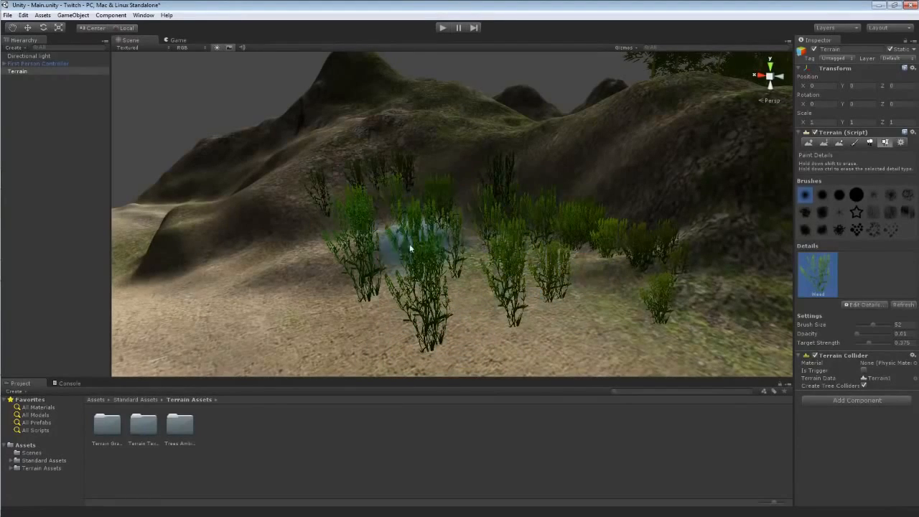
right_click_drag(370, 318, 656, 332)
Set the target strength to 1 and paint a large dense Weed patch across the slope.
key("s")
left_click_drag(865, 343, 903, 343)
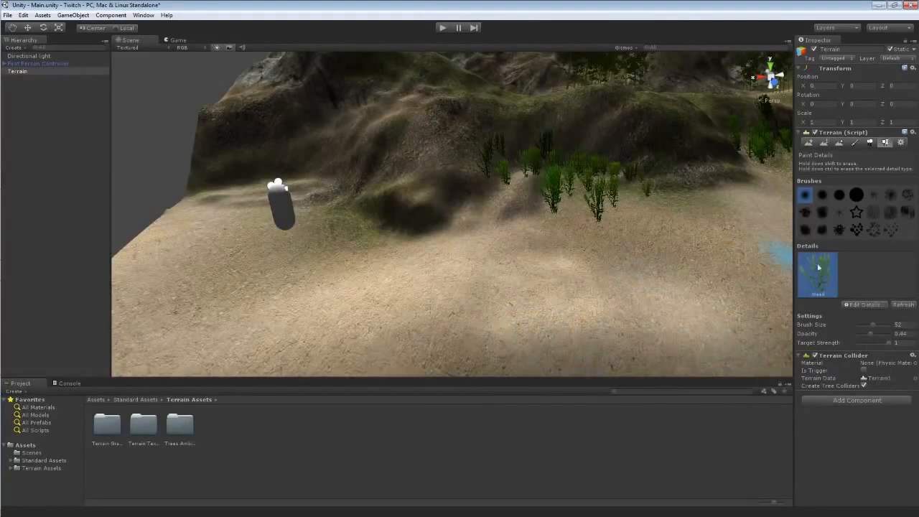
mouse_move(460, 286)
left_mouse_down()
mouse_move(452, 283)
mouse_move(605, 285)
mouse_move(705, 198)
mouse_move(357, 279)
mouse_move(308, 328)
left_mouse_up()
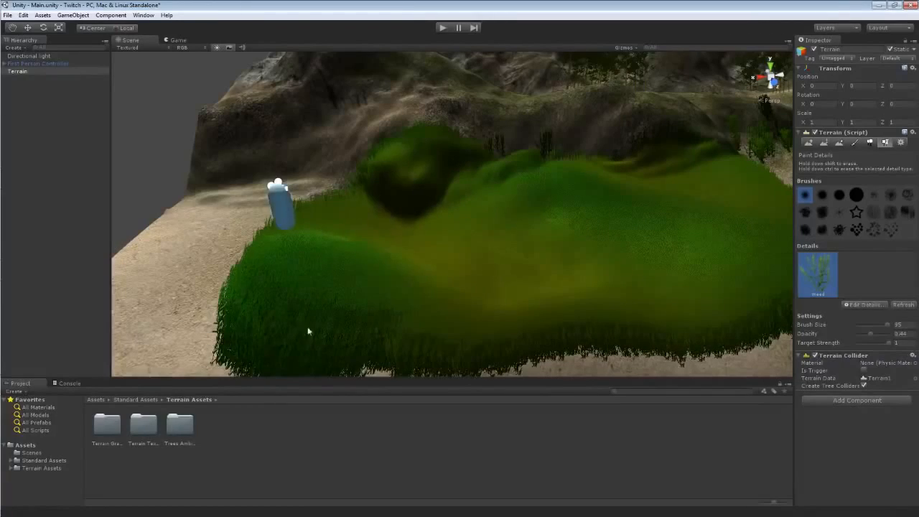
mouse_move(158, 286)
right_mouse_down()
mouse_move(262, 273)
mouse_move(322, 281)
mouse_move(308, 287)
mouse_move(359, 283)
mouse_move(420, 265)
right_mouse_up()
Enter play mode and walk through the dense weed patch to inspect it, then leave play mode.
left_click(443, 28)
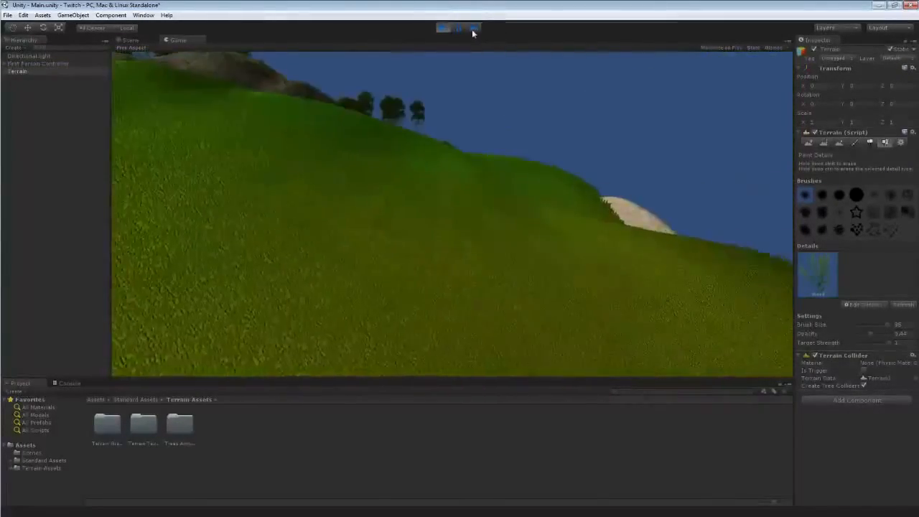
key("w")
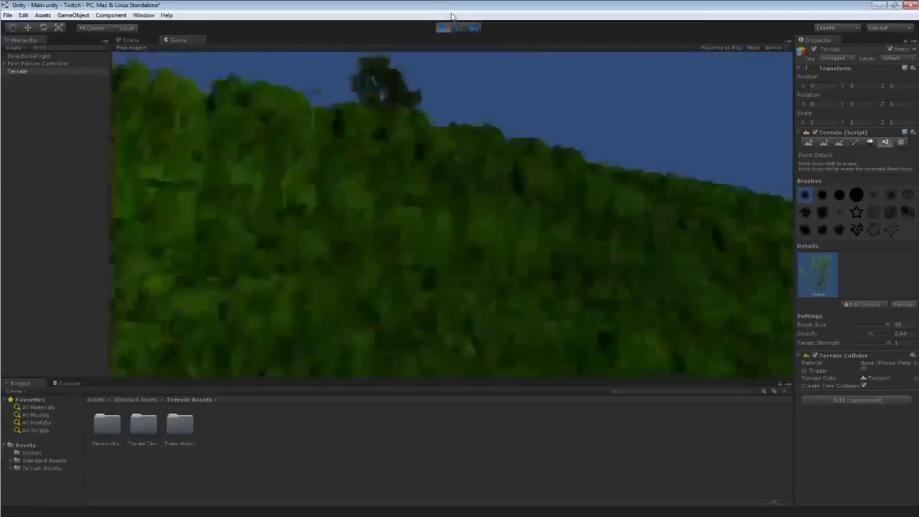
key("w")
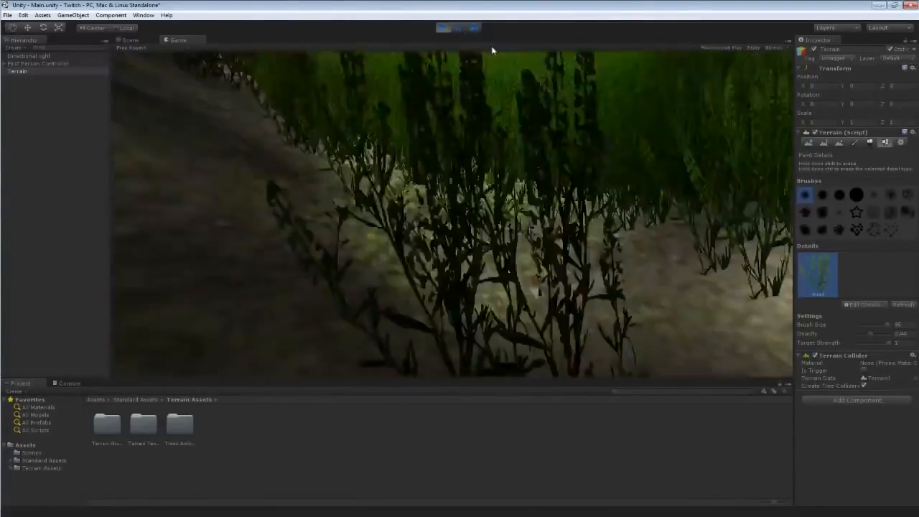
key("w")
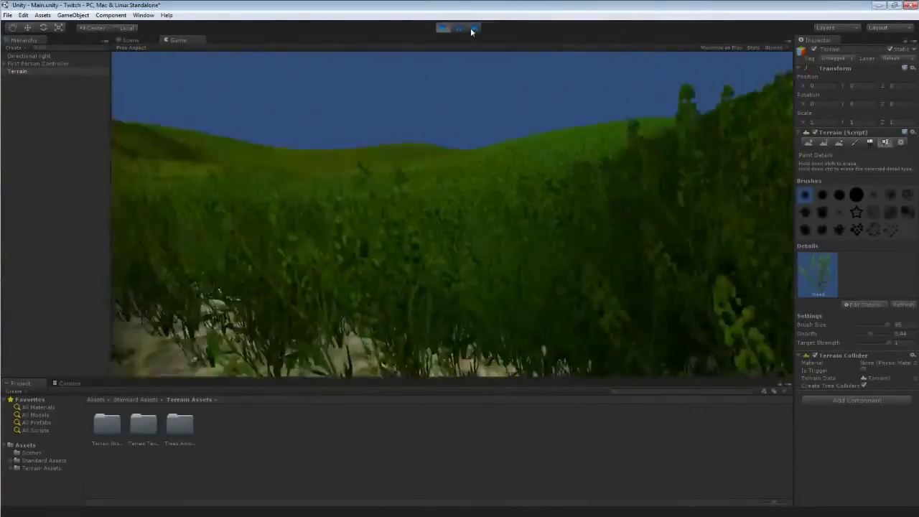
left_click(446, 30)
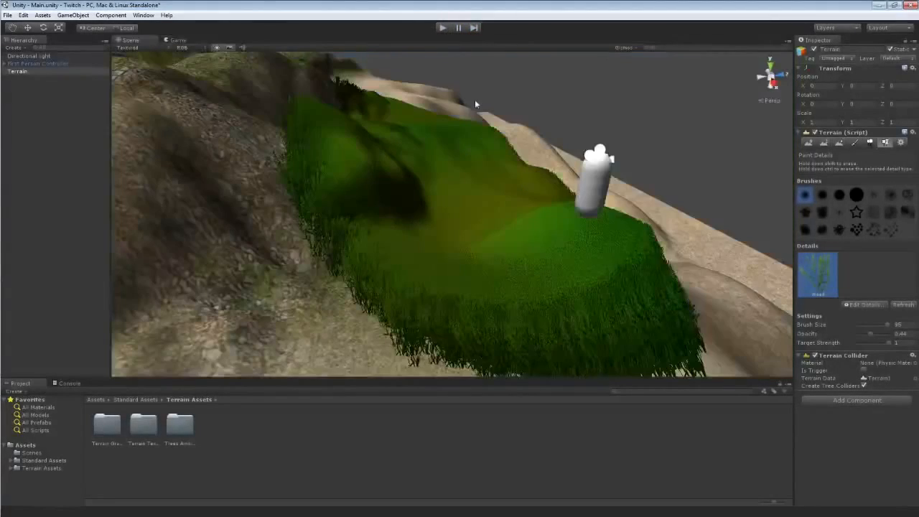
Undo the dense Weed patch painting.
key("ctrl+z")
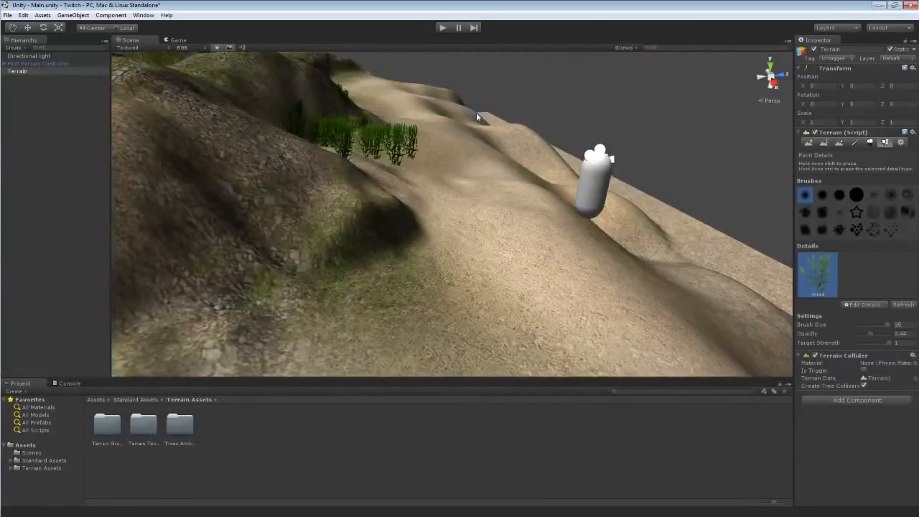
right_click_drag(476, 112, 765, 288)
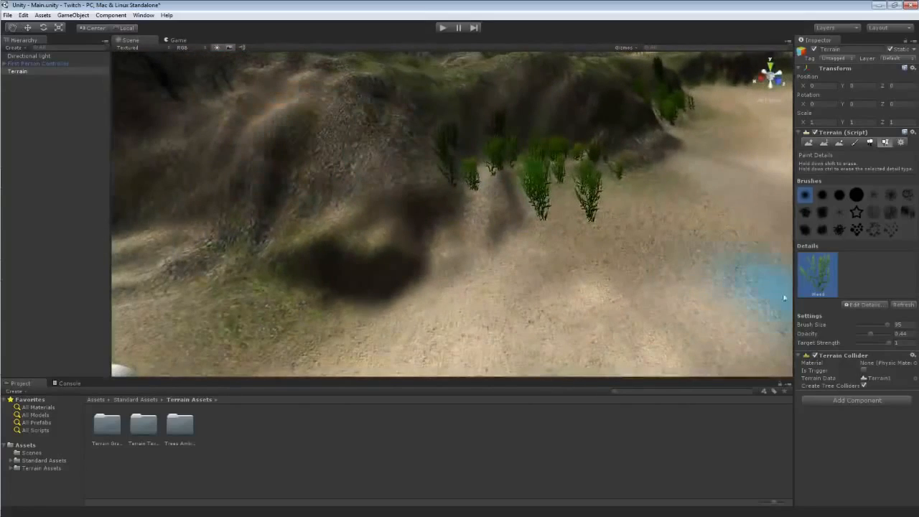
Add a WildFlowers grass texture as a new detail with a red Healthy Color.
left_click(864, 305)
left_click(865, 308)
left_click(330, 123)
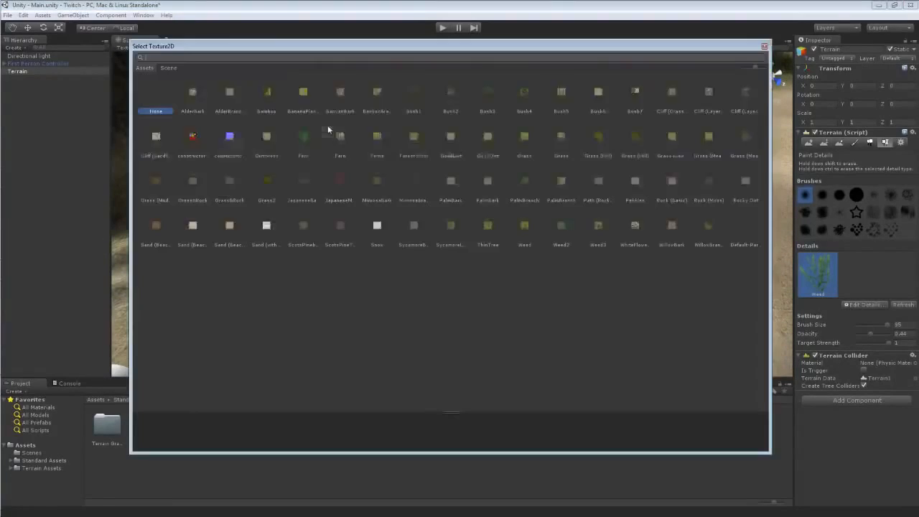
double_click(636, 228)
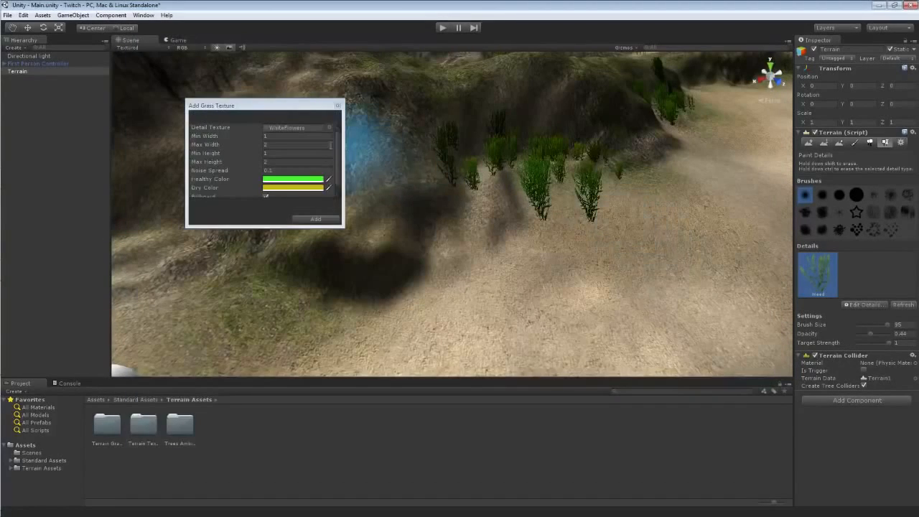
left_click(298, 184)
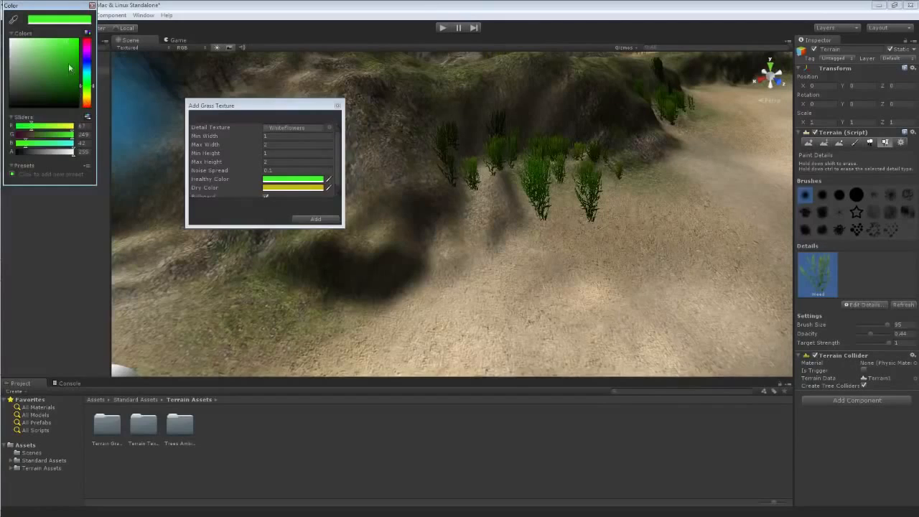
mouse_move(71, 66)
left_mouse_down()
mouse_move(42, 58)
mouse_move(63, 55)
left_mouse_up()
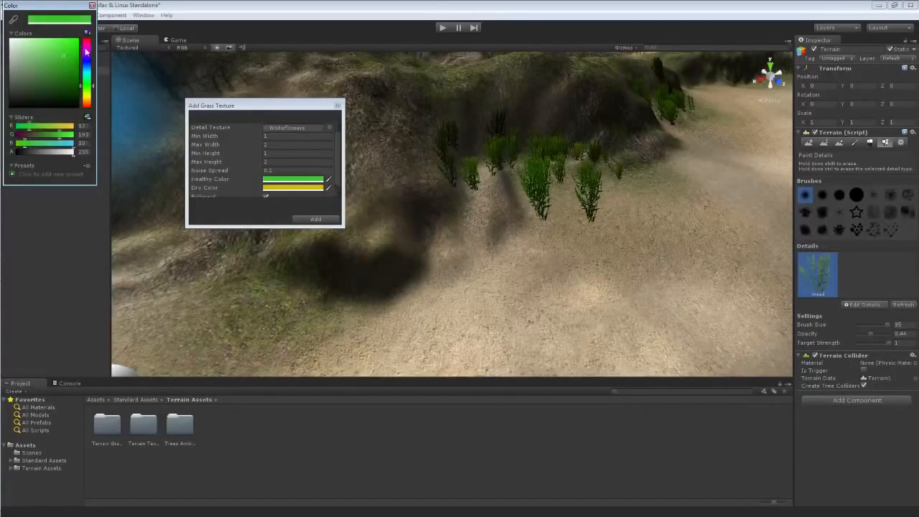
left_click(87, 46)
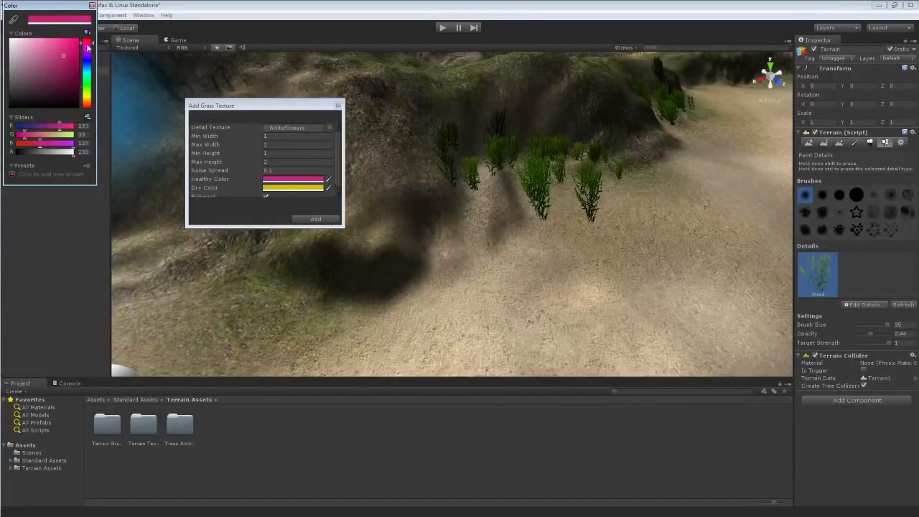
left_click(91, 5)
left_click(313, 219)
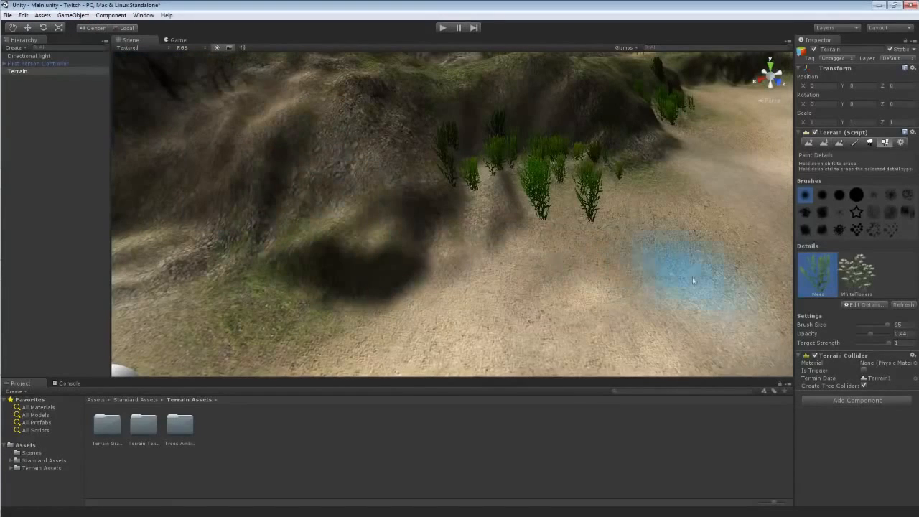
Select the WildFlowers detail, set brush size 17 and opacity 0.62, and paint flowers among the weeds.
left_click(858, 280)
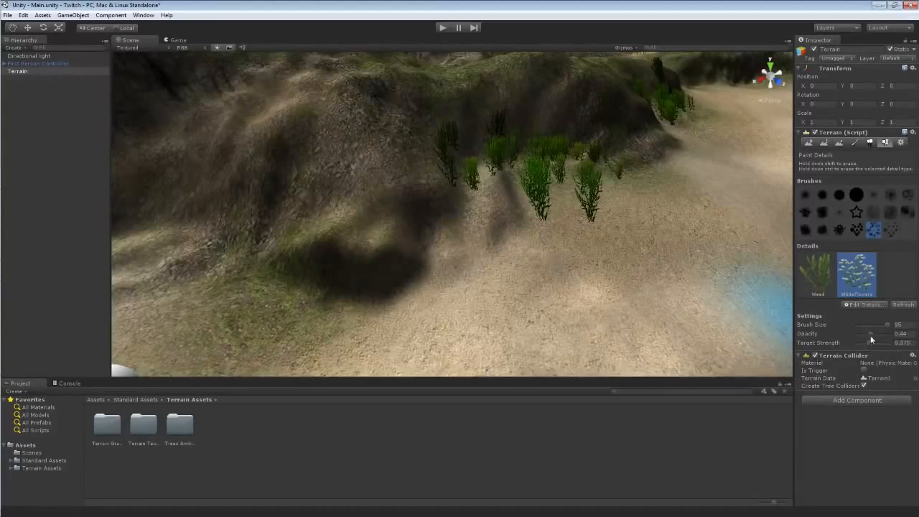
mouse_move(870, 335)
left_mouse_down()
mouse_move(858, 331)
mouse_move(875, 326)
left_mouse_up()
left_click_drag(546, 202, 501, 167)
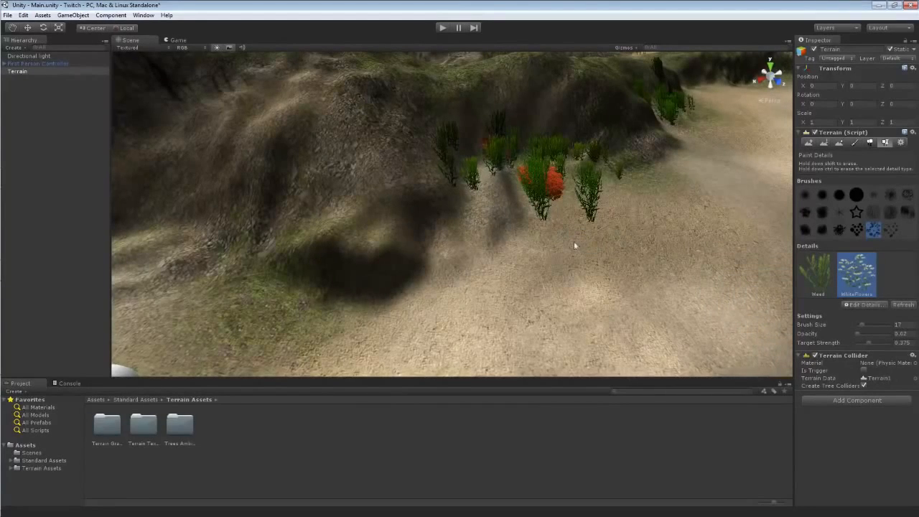
mouse_move(675, 179)
left_mouse_down("alt")
mouse_move(649, 155)
mouse_move(548, 156)
left_mouse_up("alt")
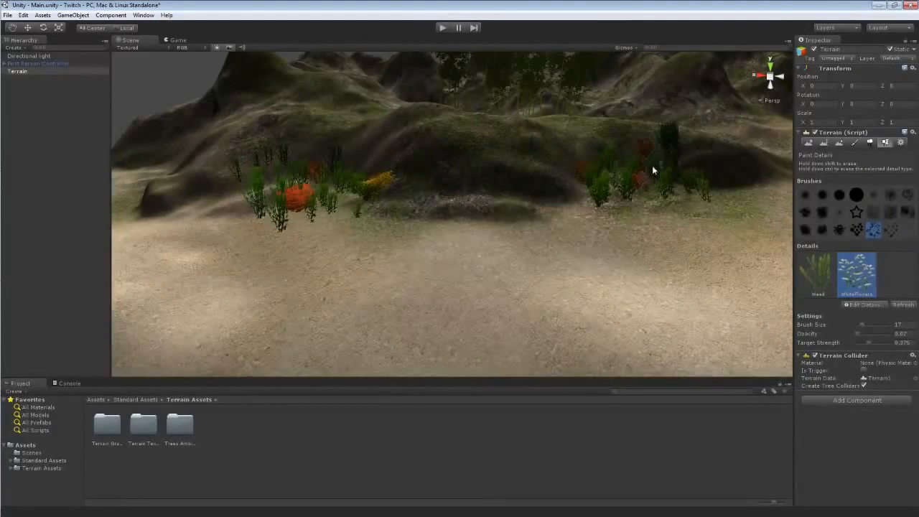
left_click_drag(684, 184, 611, 152, "alt")
right_click_drag(611, 152, 799, 167)
Paint more WildFlowers clumps along the hillside among the weeds.
key("w")
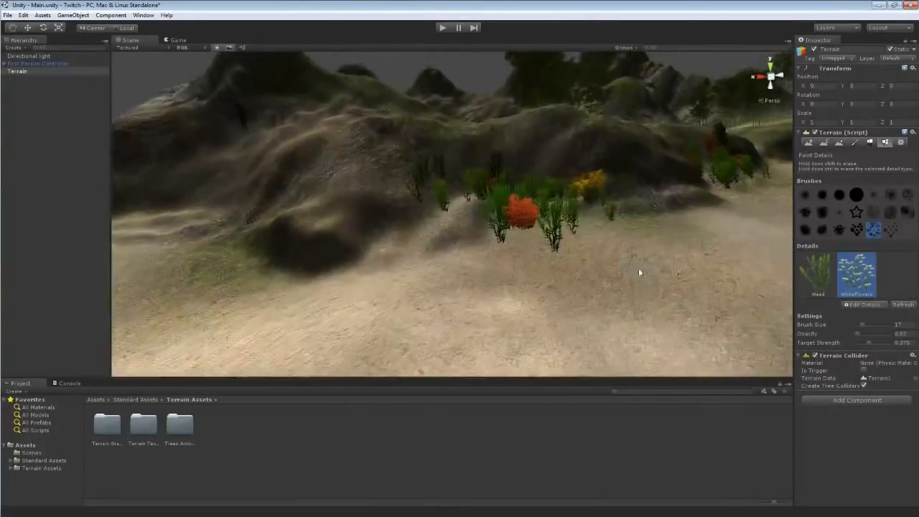
key("w")
right_click_drag(638, 268, 648, 242)
key("d")
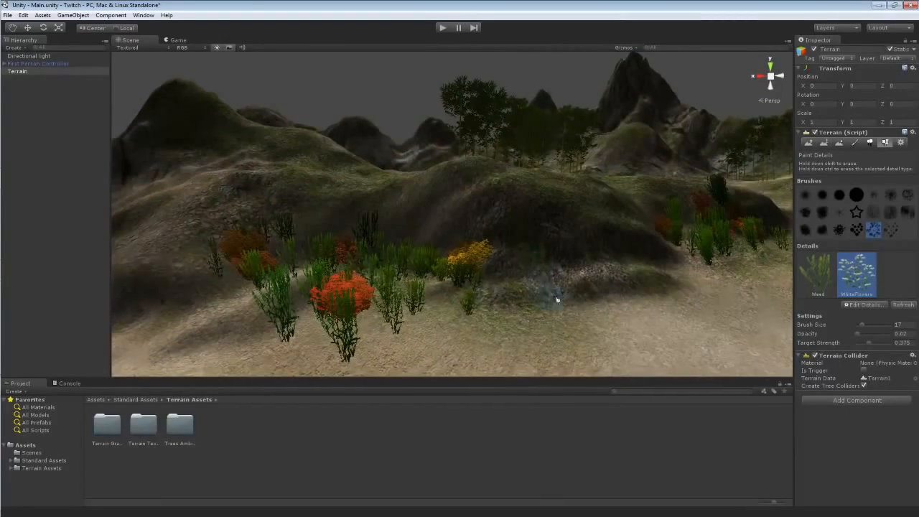
key("w")
right_click_drag(550, 295, 658, 248)
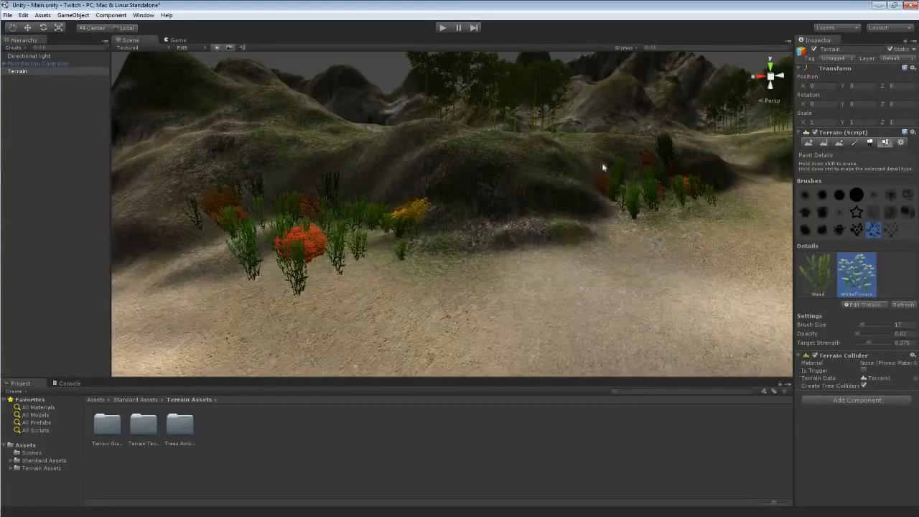
Enter play mode and walk across the terrain to inspect the painted weeds and flowers, then stop playing.
left_click(442, 28)
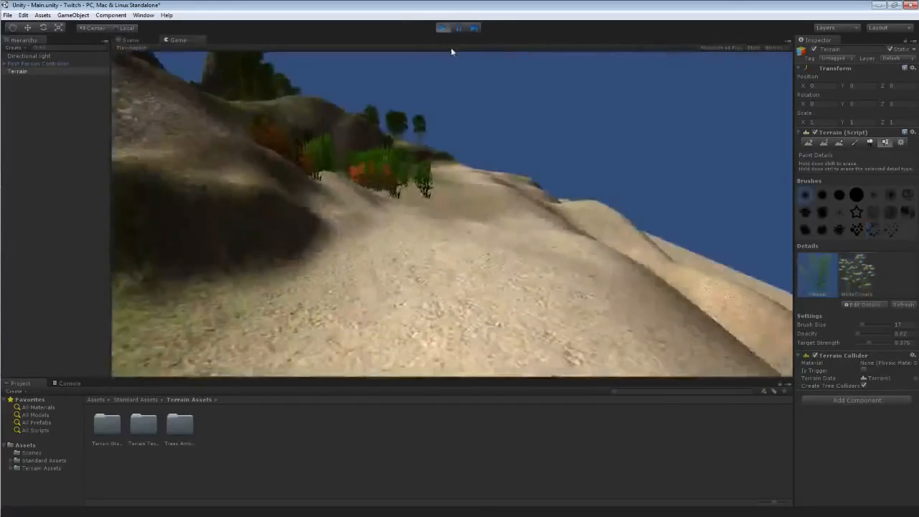
key("w")
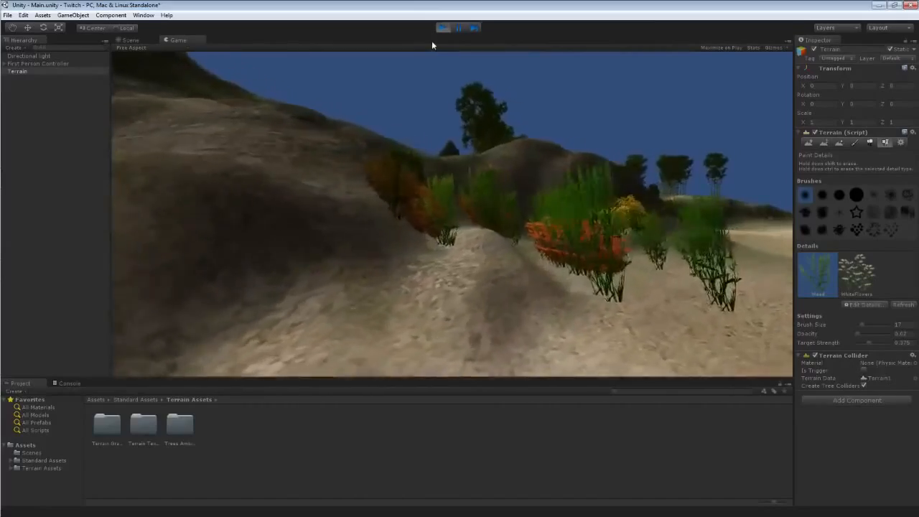
key("w")
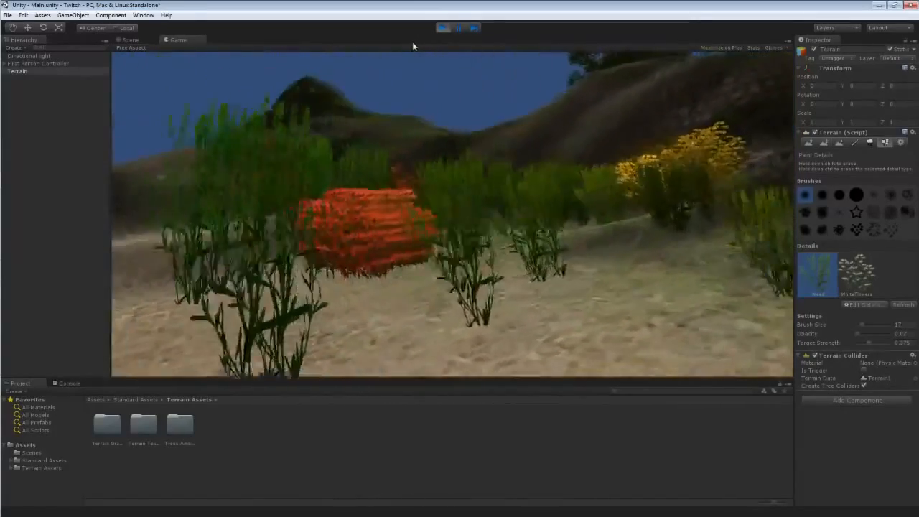
key("w")
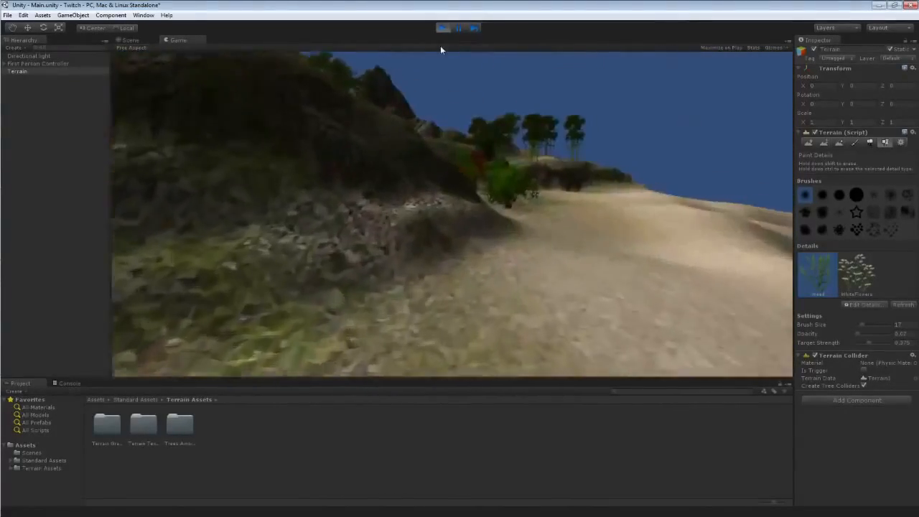
key("w")
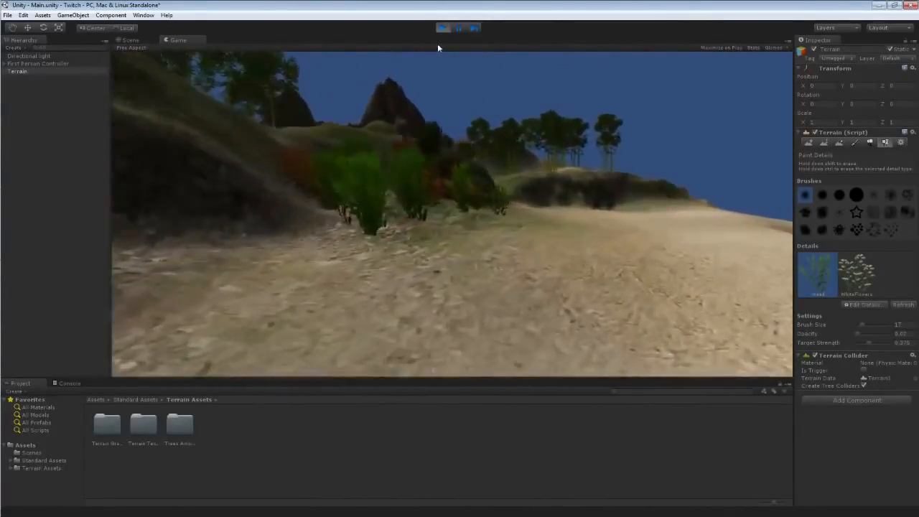
key("w")
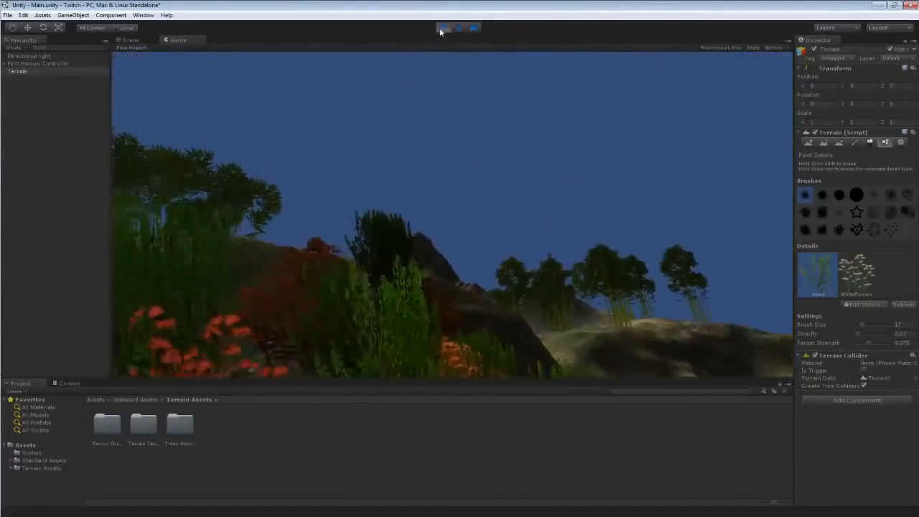
left_click(441, 29)
Choose a scattered detail brush and set the target strength to 0.1875.
right_click_drag(424, 95, 467, 110)
key("s")
key("a")
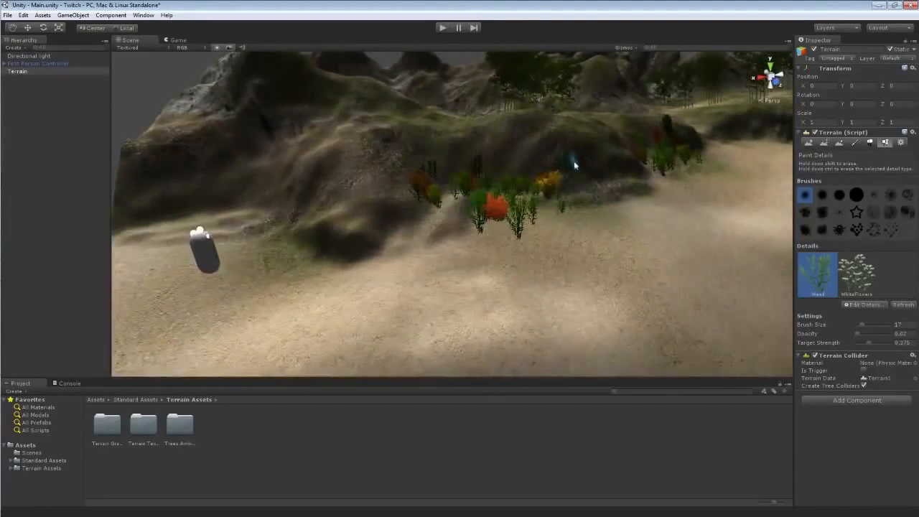
mouse_move(582, 169)
right_mouse_down()
mouse_move(577, 123)
mouse_move(599, 89)
mouse_move(593, 107)
mouse_move(646, 189)
right_mouse_up()
key("w")
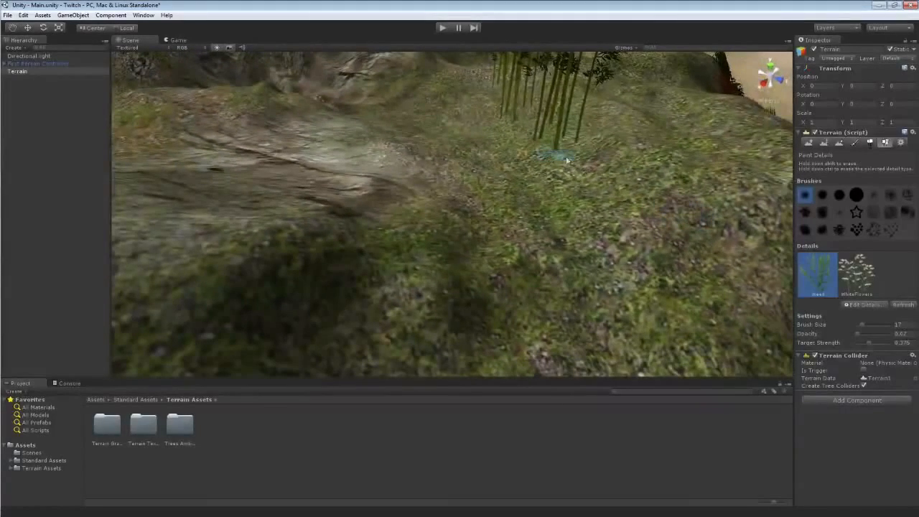
left_click(873, 229)
left_click(866, 342)
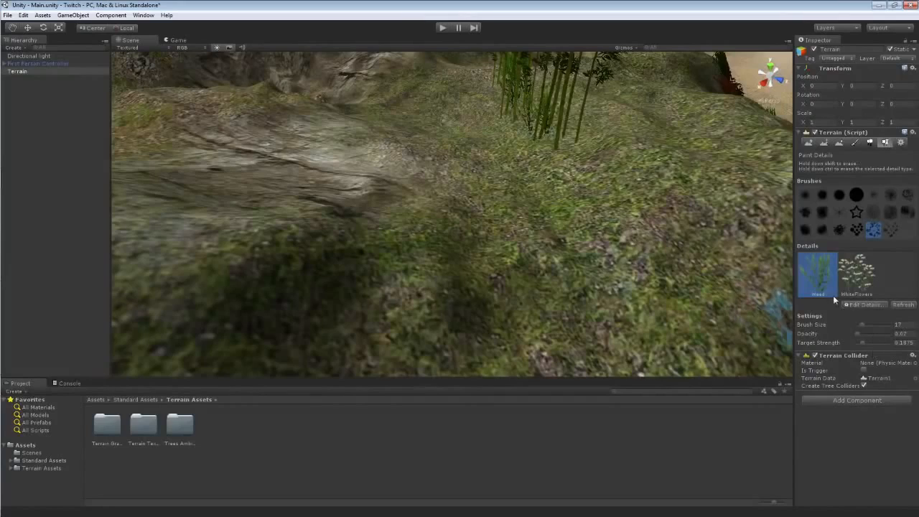
Open the Weed grass texture settings for editing and apply them.
left_click(861, 305)
left_click(853, 328)
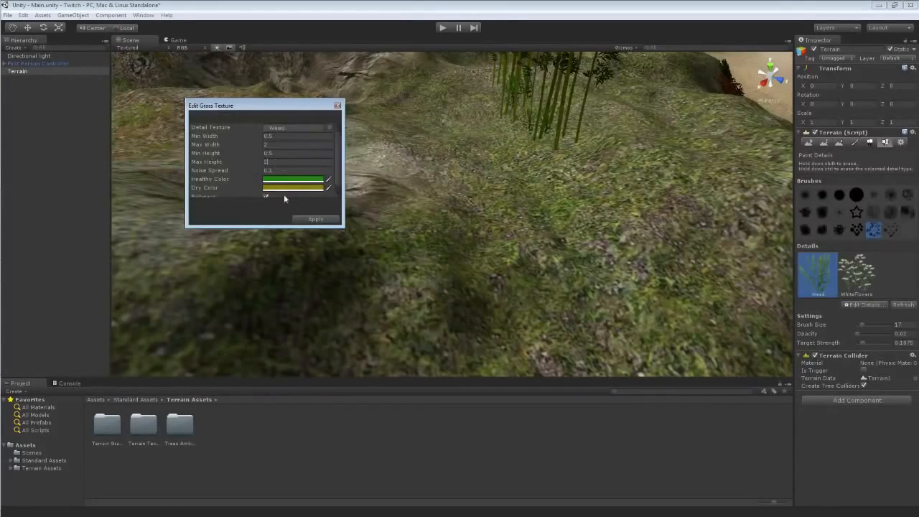
left_click(314, 219)
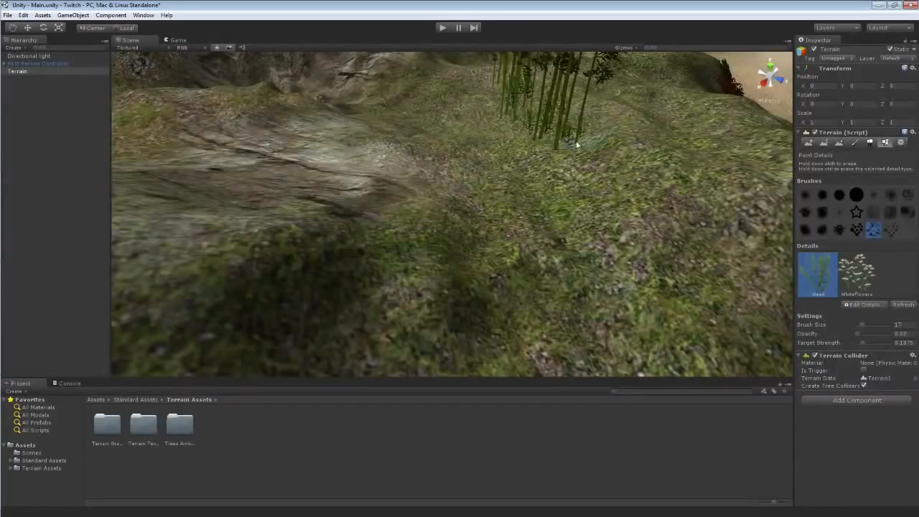
Select the WildFlowers detail and paint flower clumps beneath the bamboo trees on the slope.
left_click(857, 273)
left_click_drag(549, 150, 545, 148)
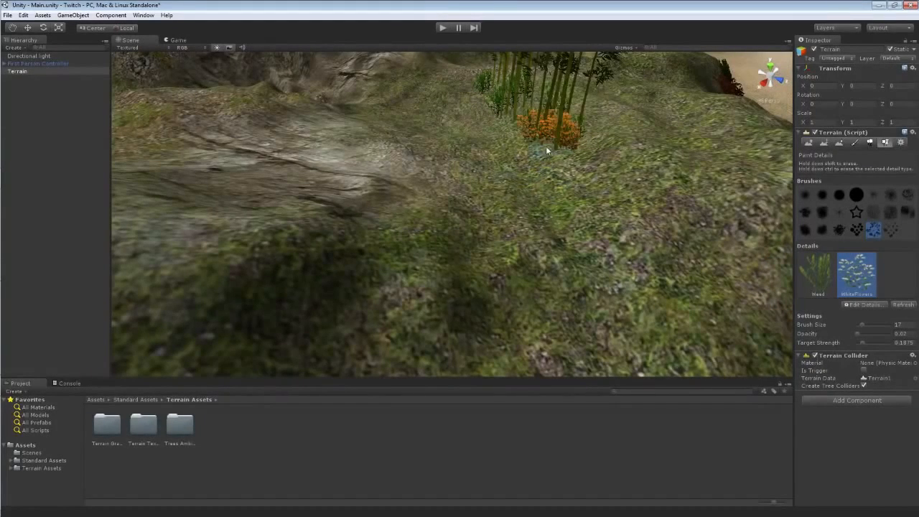
mouse_move(523, 117)
left_mouse_down()
mouse_move(519, 96)
mouse_move(498, 75)
left_mouse_up()
left_click_drag(595, 112, 446, 154, "alt")
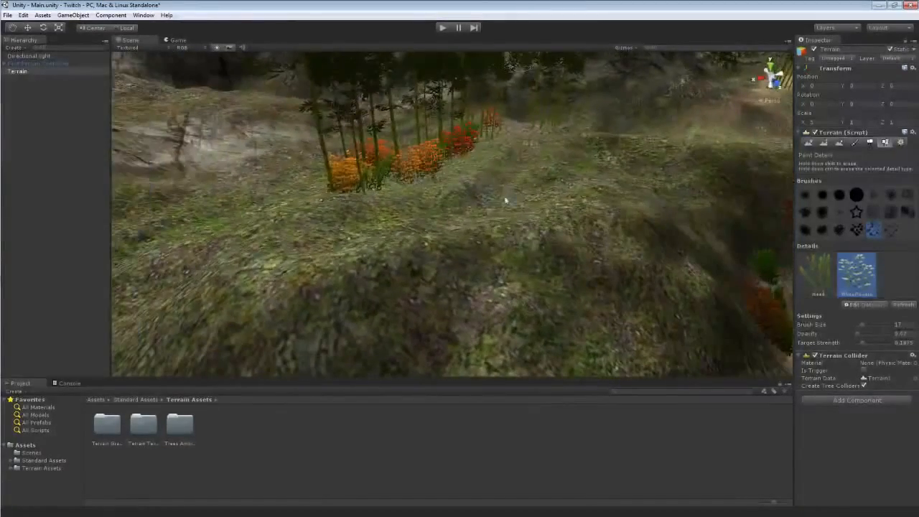
Enter play mode and walk among the bamboo to inspect the new flowers, then stop playing.
left_click(442, 27)
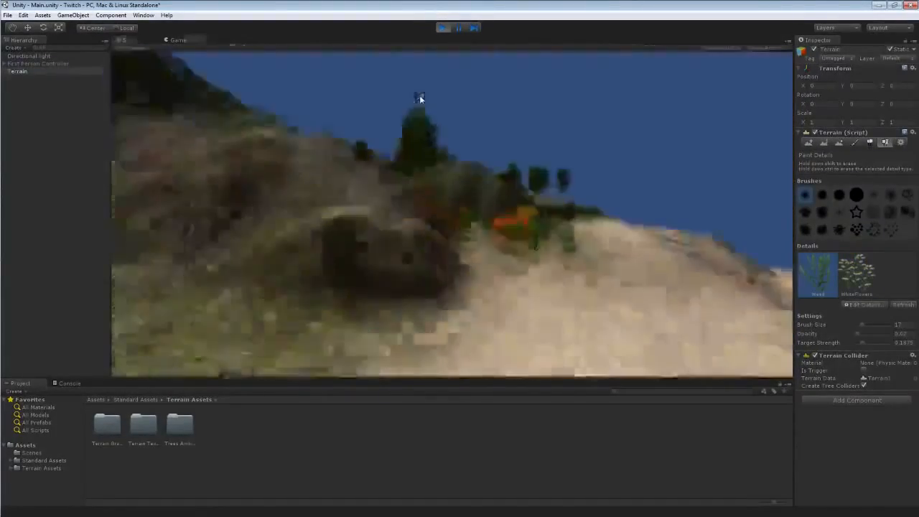
key("w")
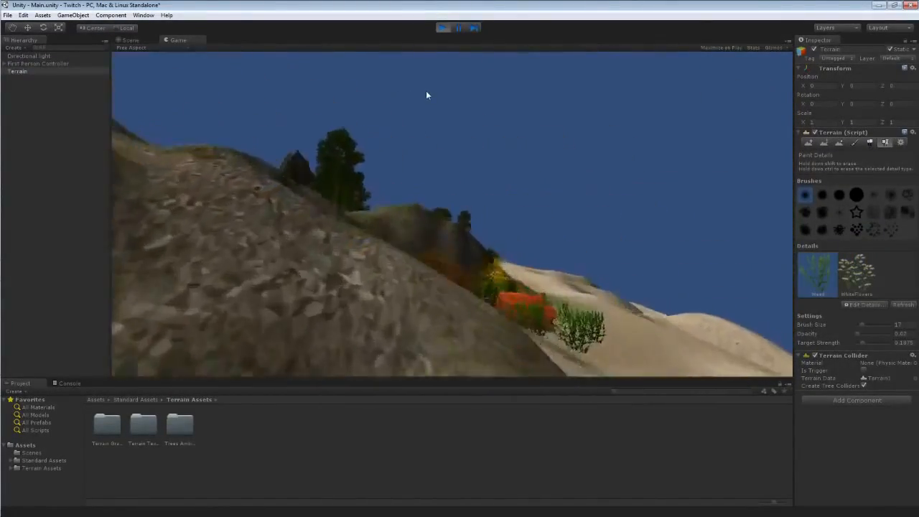
key("w")
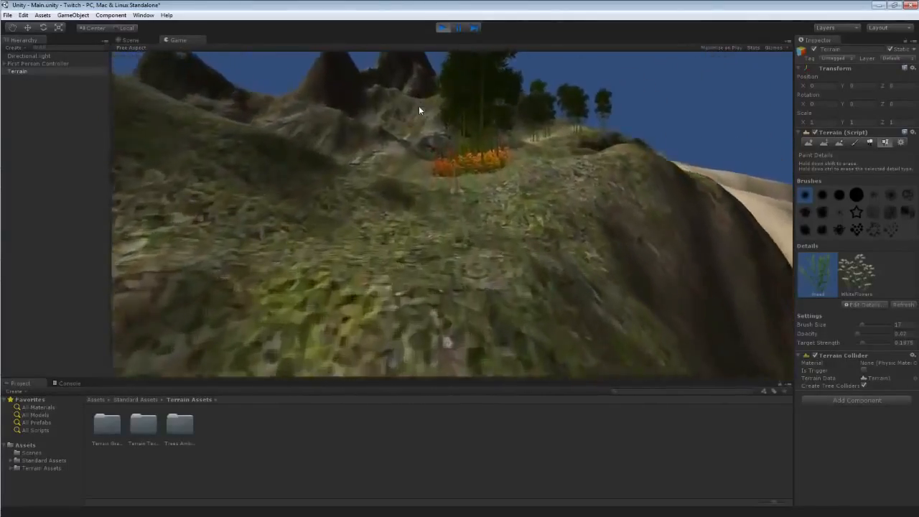
key("w")
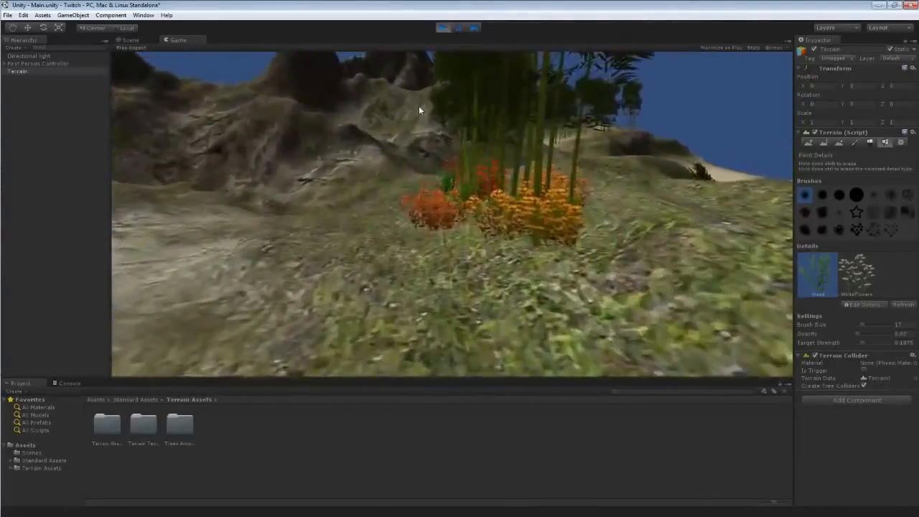
key("w")
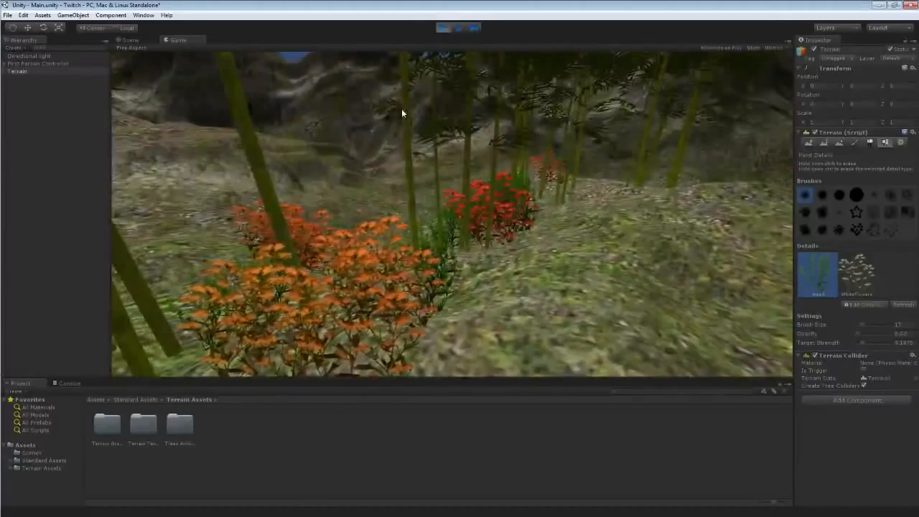
key("w")
key("d")
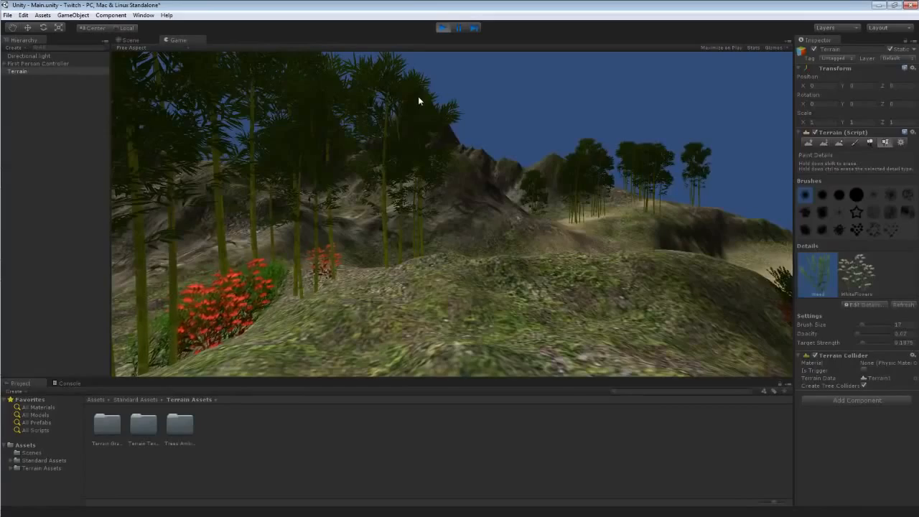
key("w")
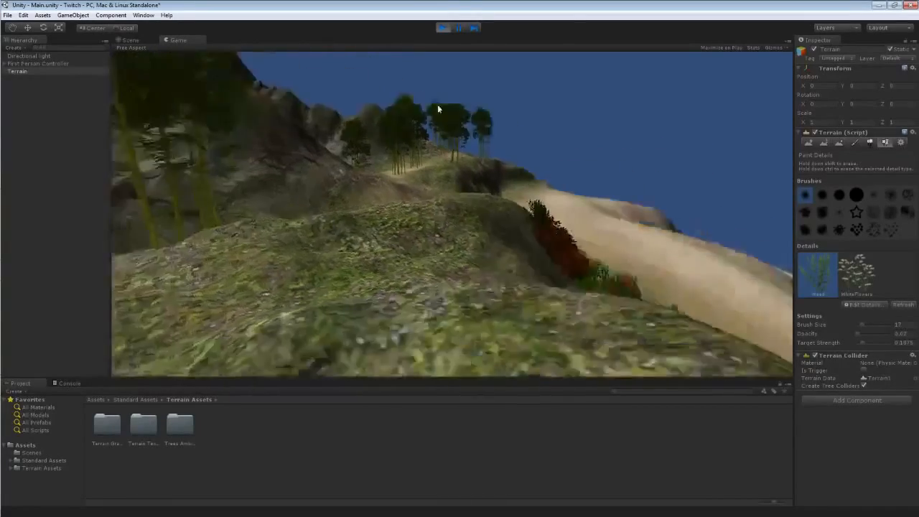
key("w")
key("a")
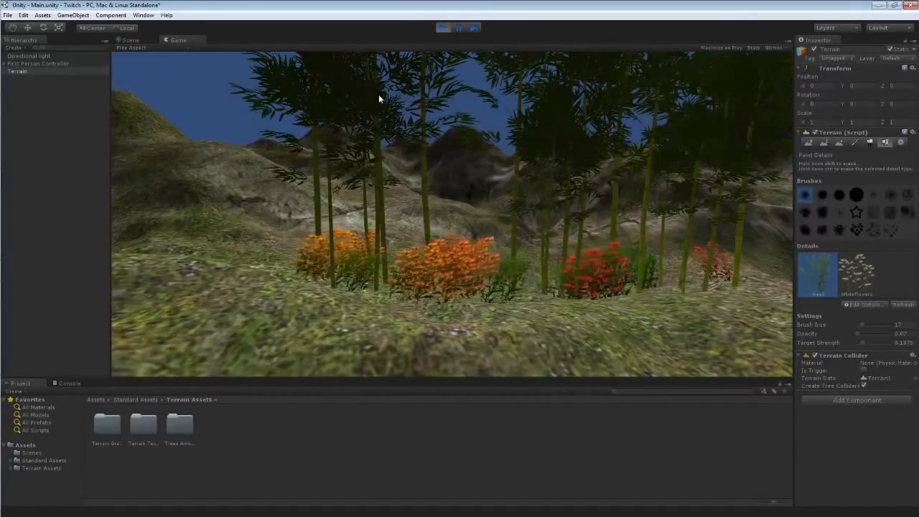
key("w")
key("a")
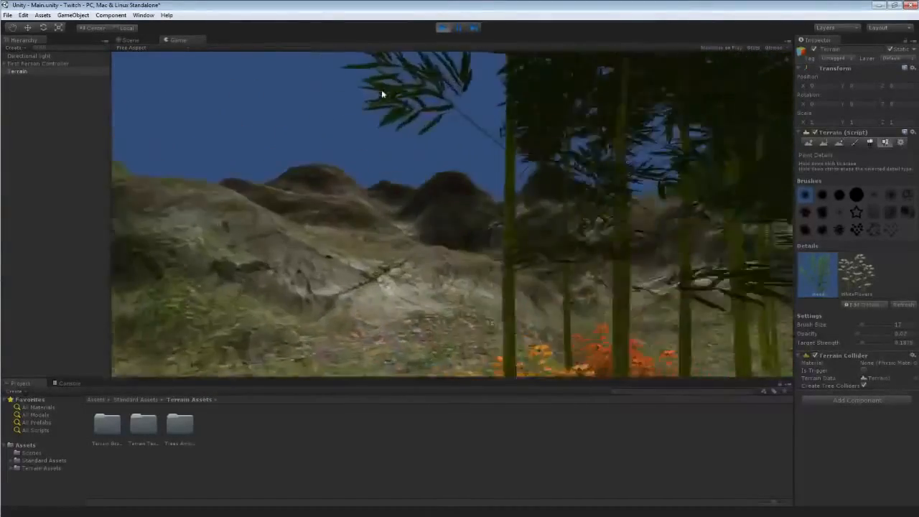
left_click(443, 28)
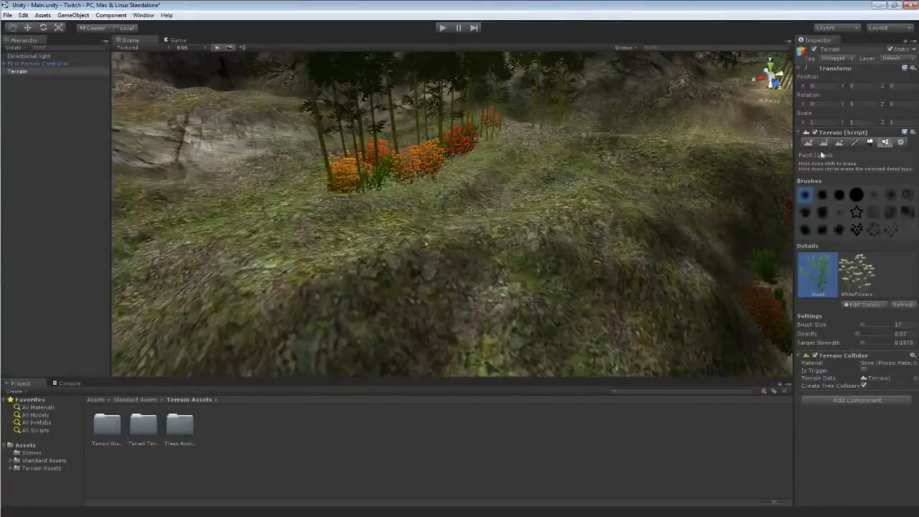
Switch to tree placement and add ScotsPineType as a new tree prototype.
left_click(869, 143)
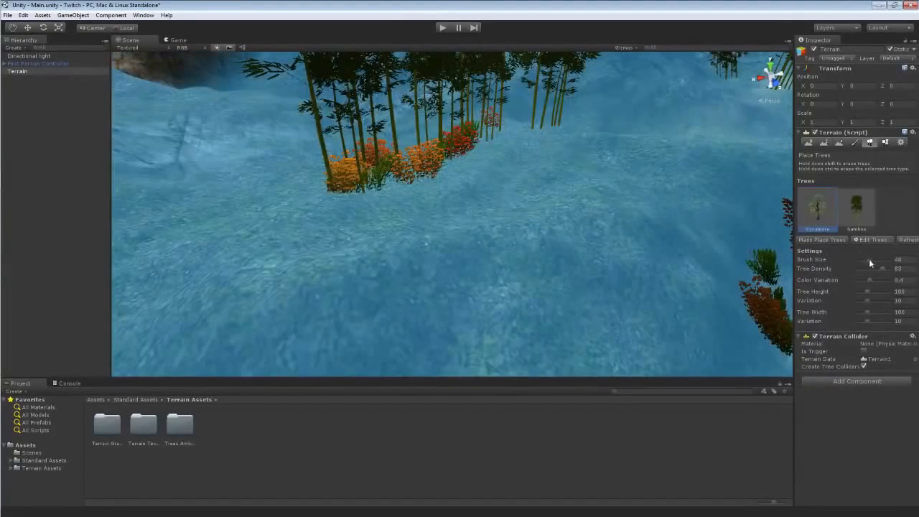
left_click_drag(869, 259, 858, 259)
mouse_move(520, 190)
right_mouse_down()
mouse_move(430, 82)
mouse_move(420, 158)
mouse_move(441, 191)
mouse_move(410, 120)
mouse_move(364, 131)
mouse_move(455, 211)
mouse_move(489, 216)
right_mouse_up()
left_click(866, 239)
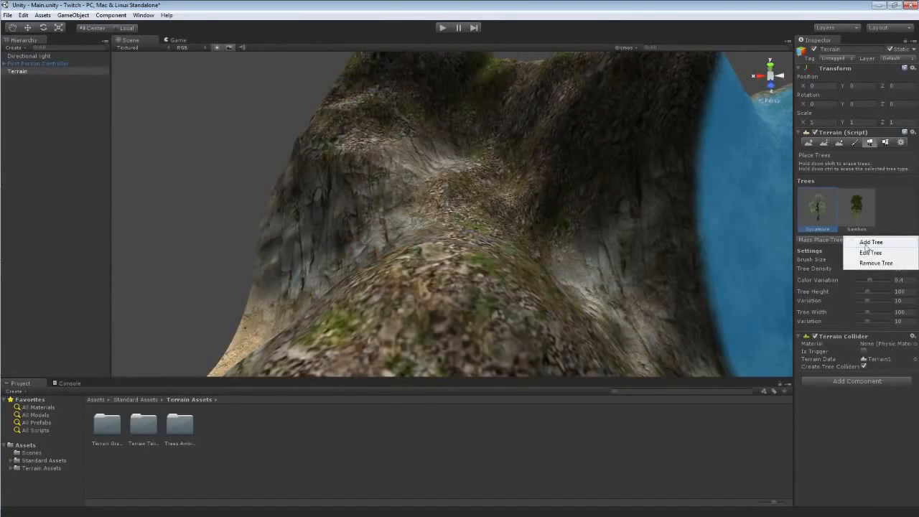
left_click(869, 245)
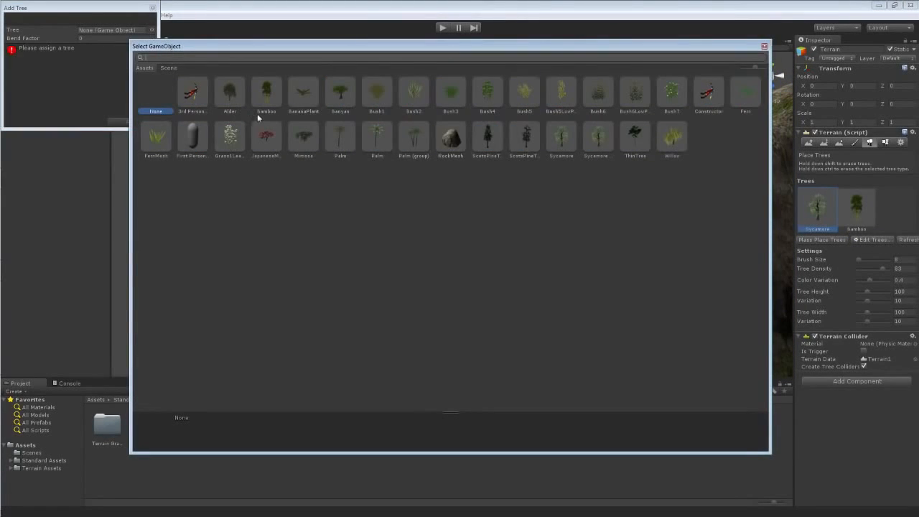
double_click(489, 134)
left_click(130, 123)
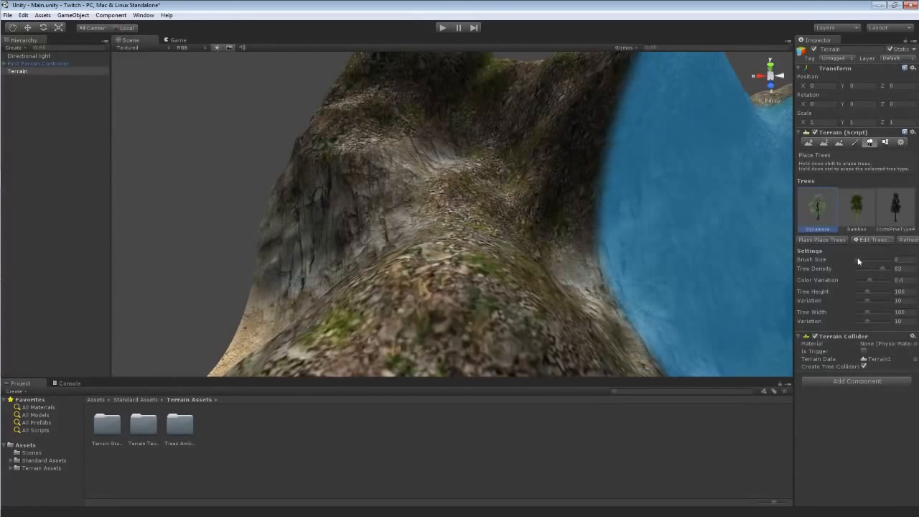
Set the tree brush size to 1, try placing a single Sycamore tree, and undo it.
left_click_drag(857, 259, 854, 259)
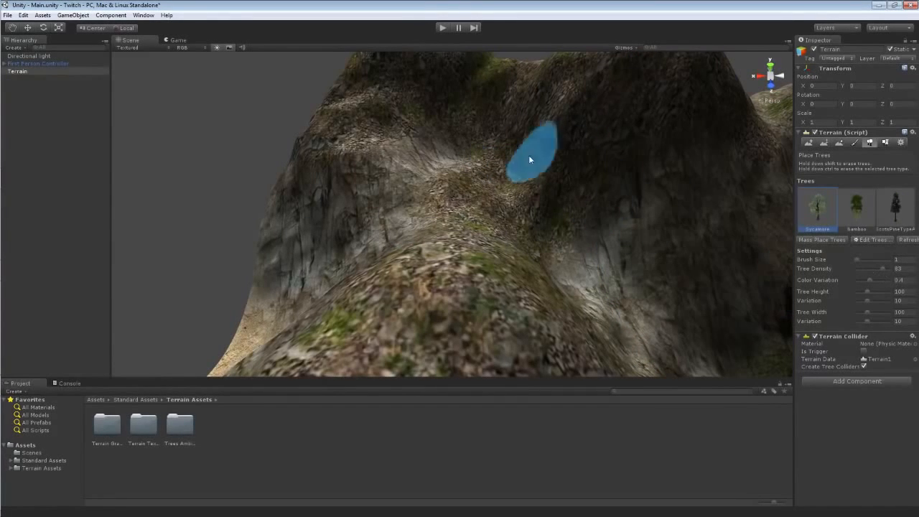
left_click(471, 152)
mouse_move(472, 153)
right_mouse_down()
mouse_move(492, 86)
mouse_move(492, 15)
mouse_move(566, 148)
right_mouse_up()
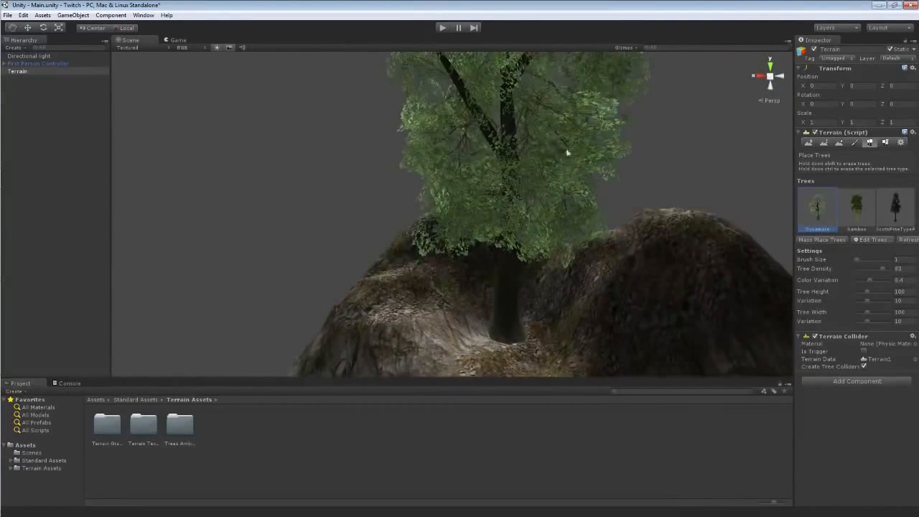
key("ctrl+z")
Select the ScotsPineType tree, place one pine on the hillside, and erase it again.
left_click(894, 209)
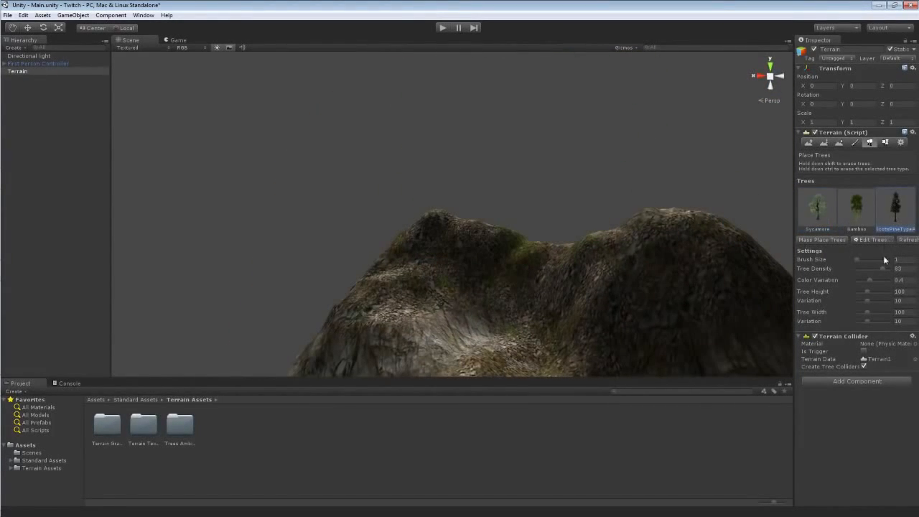
left_click(529, 282)
mouse_move(506, 313)
right_mouse_down()
mouse_move(605, 82)
mouse_move(697, 252)
right_mouse_up()
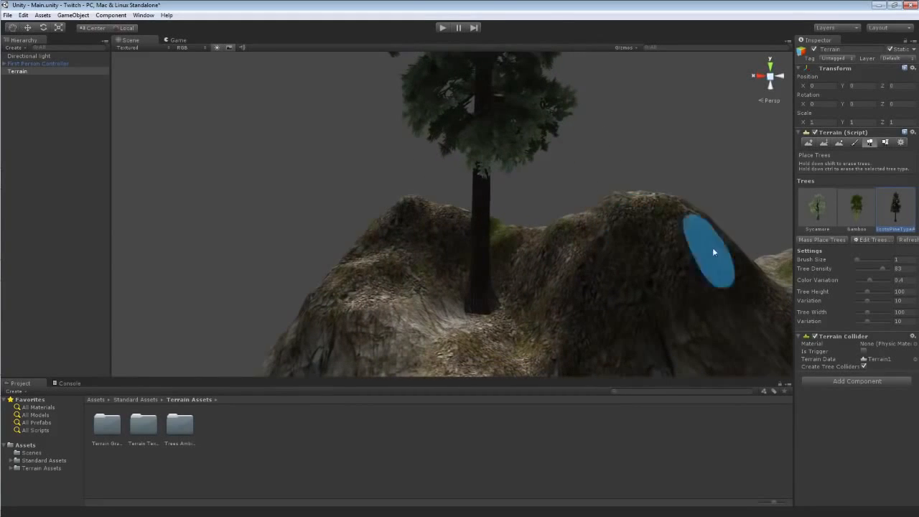
left_click(484, 312, "shift")
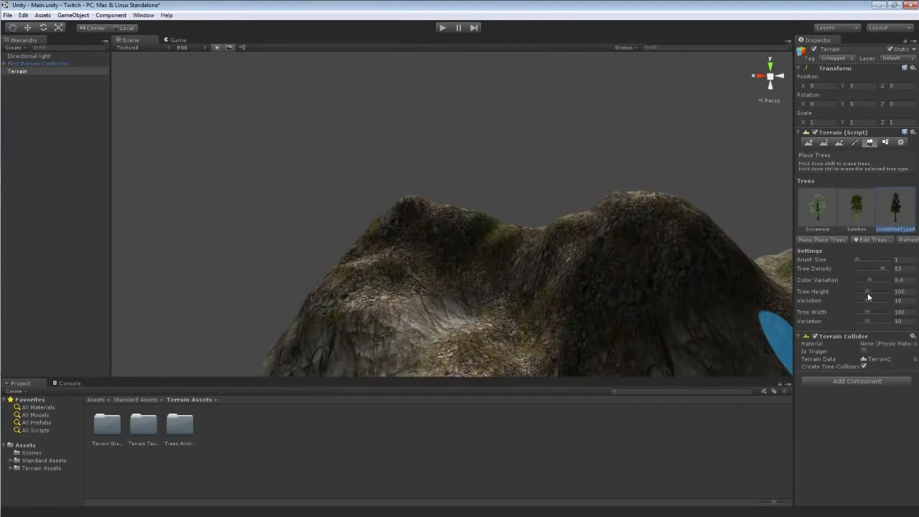
Set tree height 71 with variation 4 and tree width 71 with variation 3, then place pines on the hill.
left_click_drag(867, 292, 861, 290)
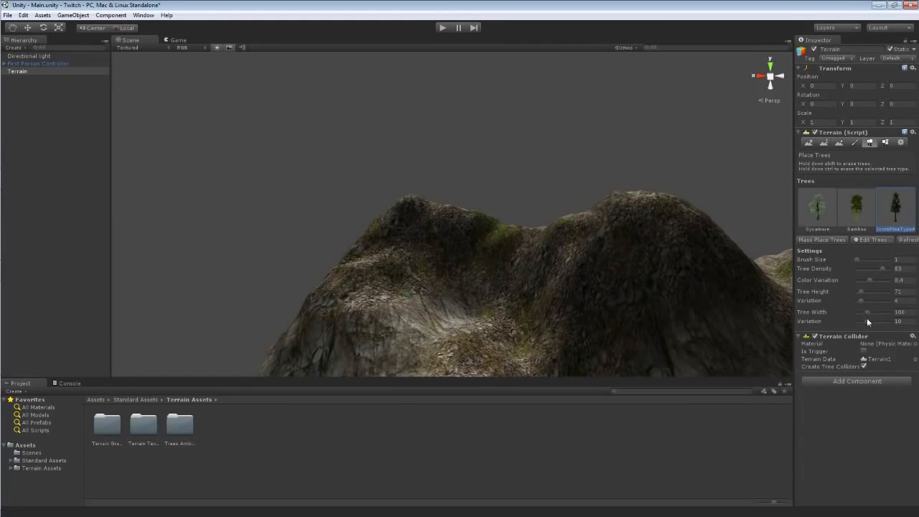
left_click(484, 318)
left_click(534, 267)
mouse_move(628, 246)
left_mouse_down("alt")
mouse_move(607, 211)
mouse_move(463, 263)
mouse_move(388, 247)
left_mouse_up("alt")
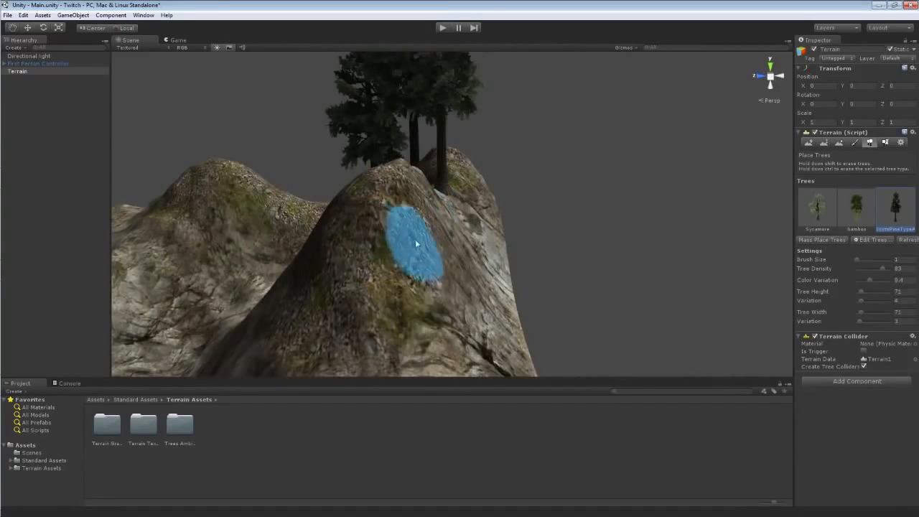
Place more ScotsPineType pines along the hill ridges.
left_click(400, 312)
mouse_move(401, 313)
left_mouse_down("alt")
mouse_move(158, 261)
mouse_move(225, 275)
left_mouse_up("alt")
mouse_move(347, 271)
left_mouse_down("alt")
mouse_move(566, 273)
mouse_move(615, 287)
mouse_move(615, 194)
left_mouse_up("alt")
left_click(618, 194)
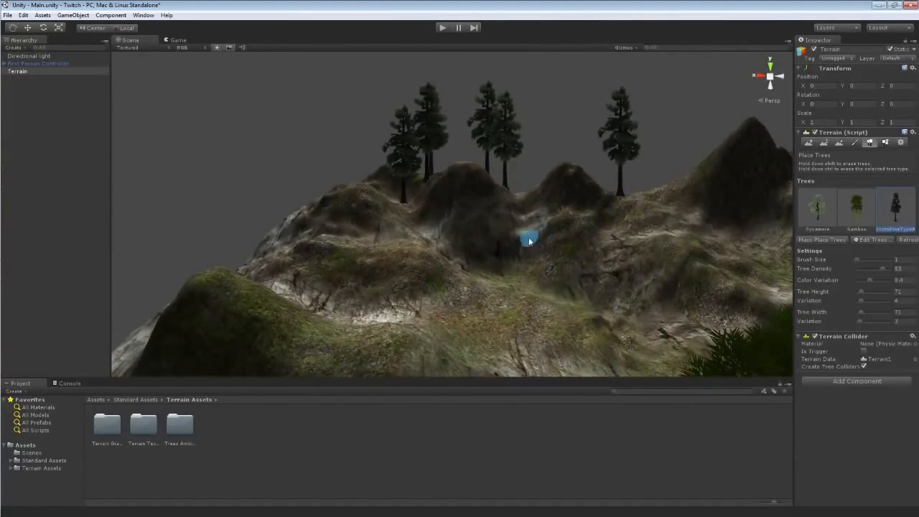
Place additional ScotsPineType pines across the hillside and along the ridge.
left_click(510, 264)
mouse_move(589, 248)
left_mouse_down("alt")
mouse_move(636, 232)
mouse_move(607, 225)
mouse_move(677, 220)
mouse_move(720, 137)
mouse_move(669, 222)
mouse_move(682, 280)
mouse_move(749, 259)
mouse_move(844, 254)
mouse_move(748, 239)
left_mouse_up("alt")
left_click(595, 226)
left_click(560, 219)
mouse_move(559, 219)
left_mouse_down("alt")
mouse_move(779, 290)
mouse_move(661, 250)
mouse_move(412, 293)
mouse_move(294, 287)
mouse_move(279, 277)
mouse_move(318, 267)
mouse_move(420, 140)
left_mouse_up("alt")
Enter play mode, walk forward across the terrain to inspect the trees, and exit play mode.
left_click(442, 27)
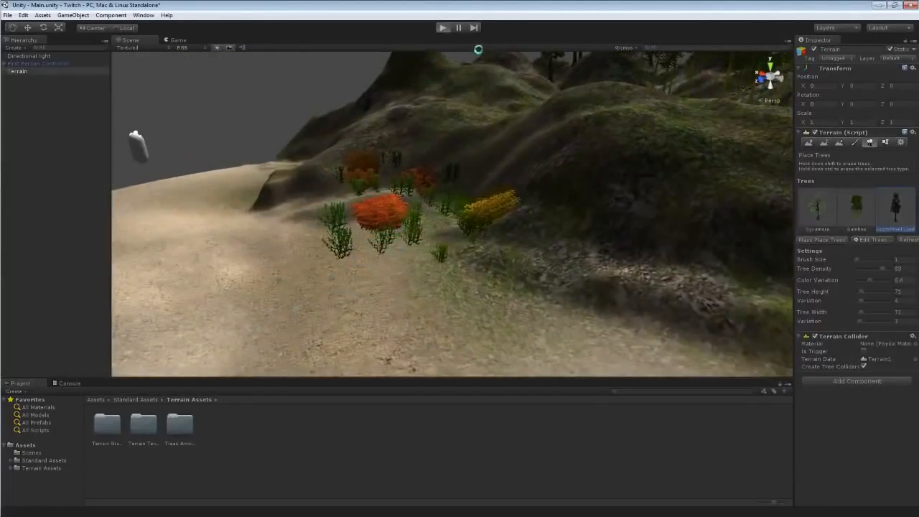
key("w")
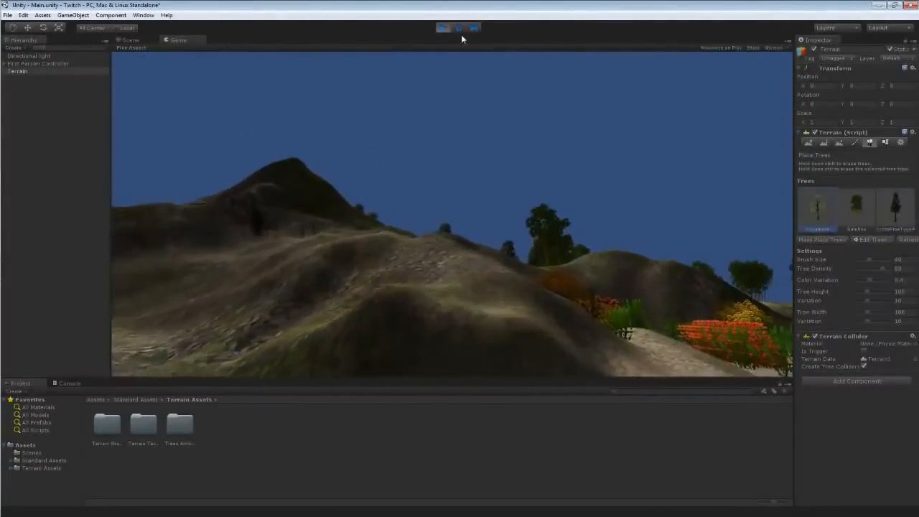
key("w")
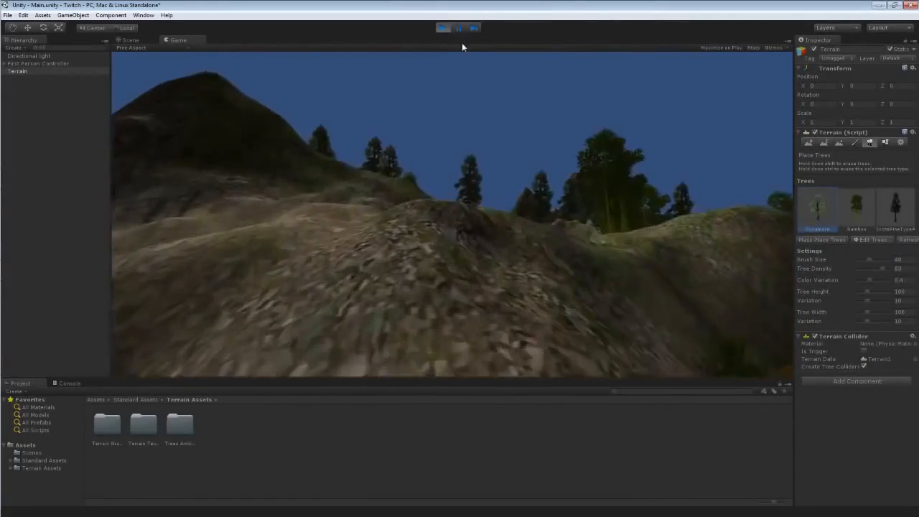
key("w")
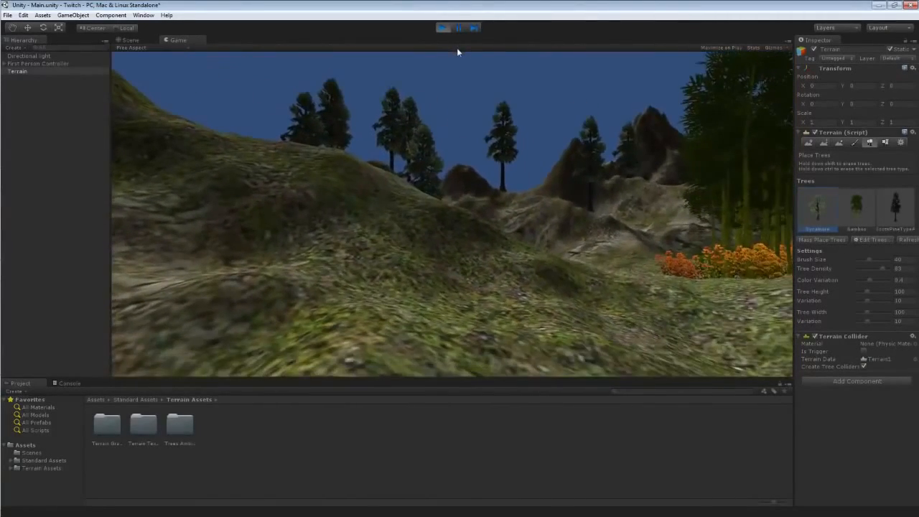
left_click(443, 29)
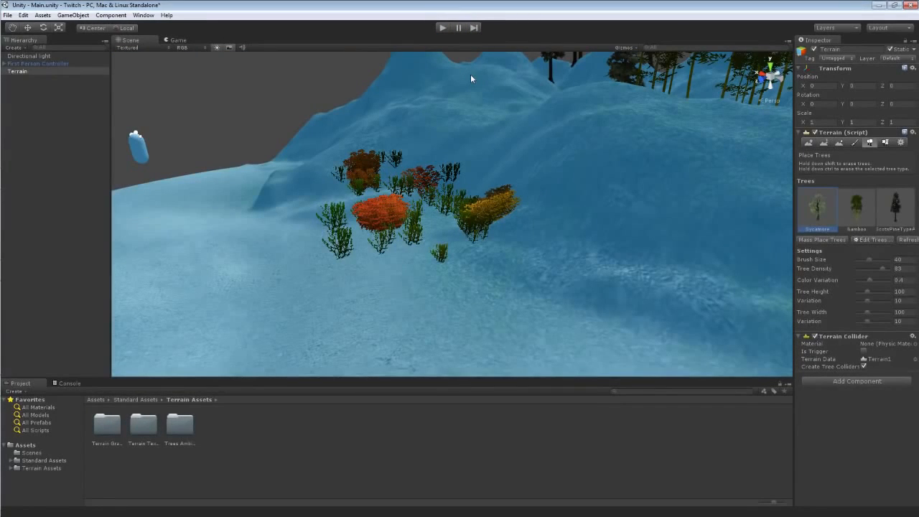
Set the tree brush size to 1 with ScotsPineType selected and undo the last tree placement.
left_click_drag(867, 259, 854, 259)
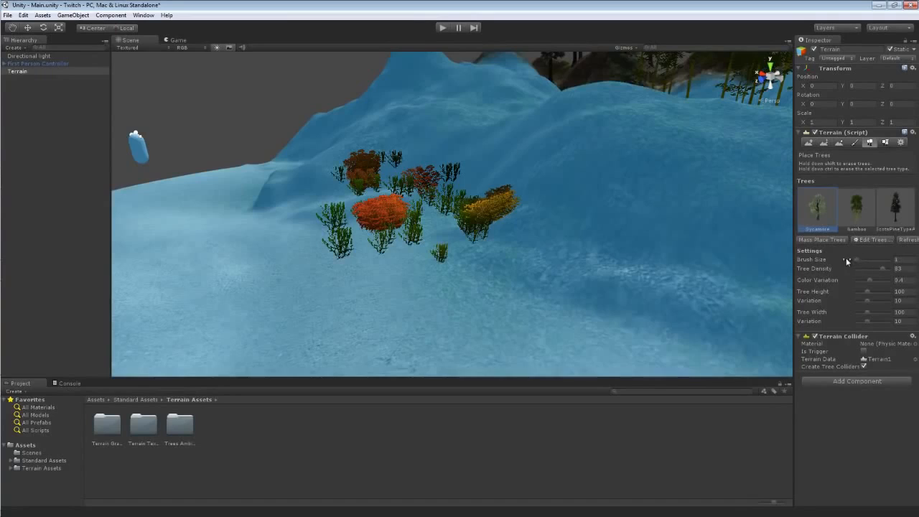
left_click_drag(608, 195, 716, 237, "alt")
scroll(716, 235, "down", 5)
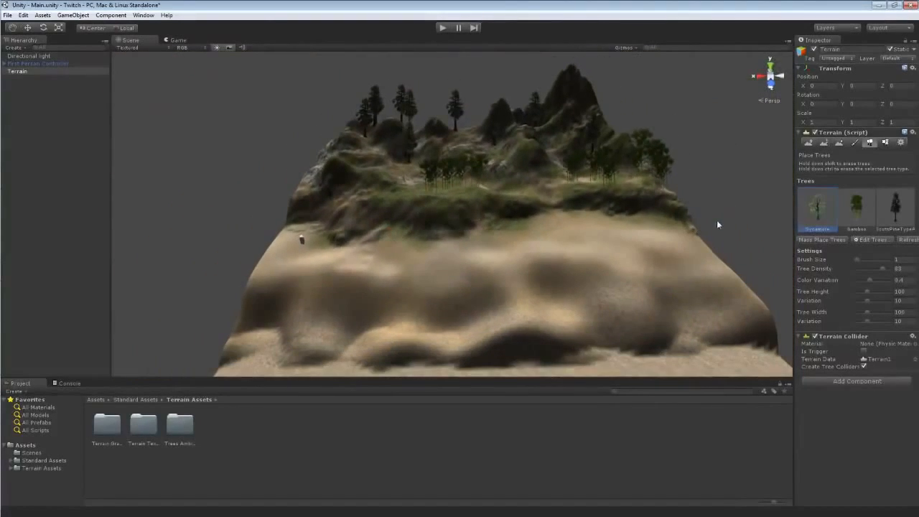
right_click_drag(456, 122, 470, 62)
key("w")
left_click(892, 209)
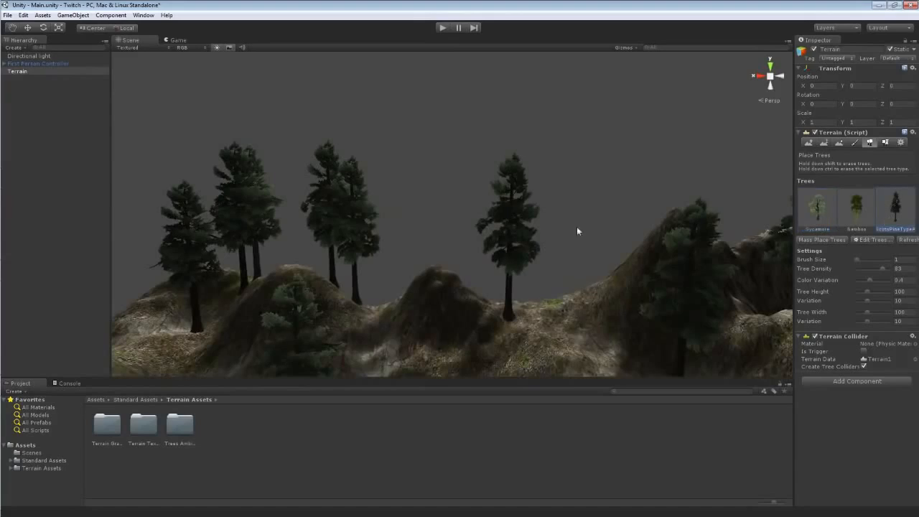
key("ctrl+z")
mouse_move(588, 310)
right_mouse_down()
mouse_move(517, 328)
mouse_move(689, 336)
mouse_move(774, 352)
mouse_move(554, 332)
right_mouse_up()
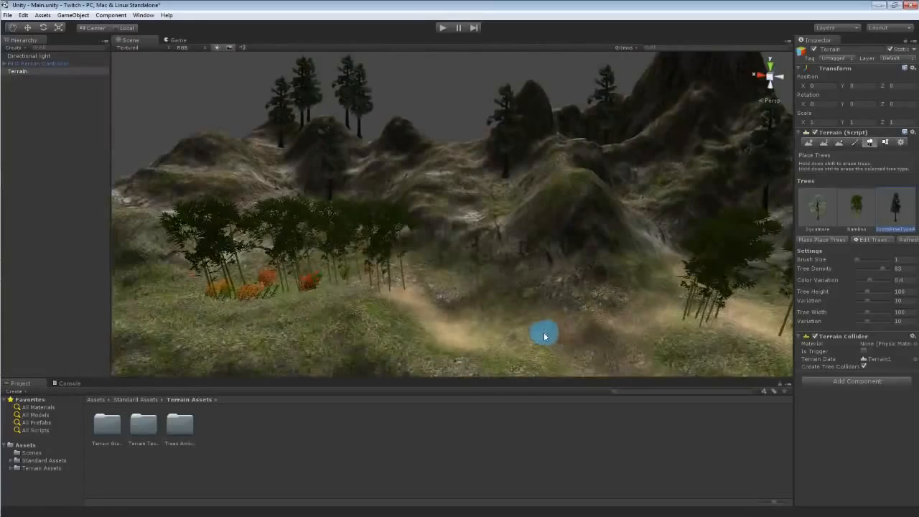
mouse_move(523, 272)
right_mouse_down()
mouse_move(498, 251)
mouse_move(513, 232)
mouse_move(500, 230)
mouse_move(515, 231)
right_mouse_up()
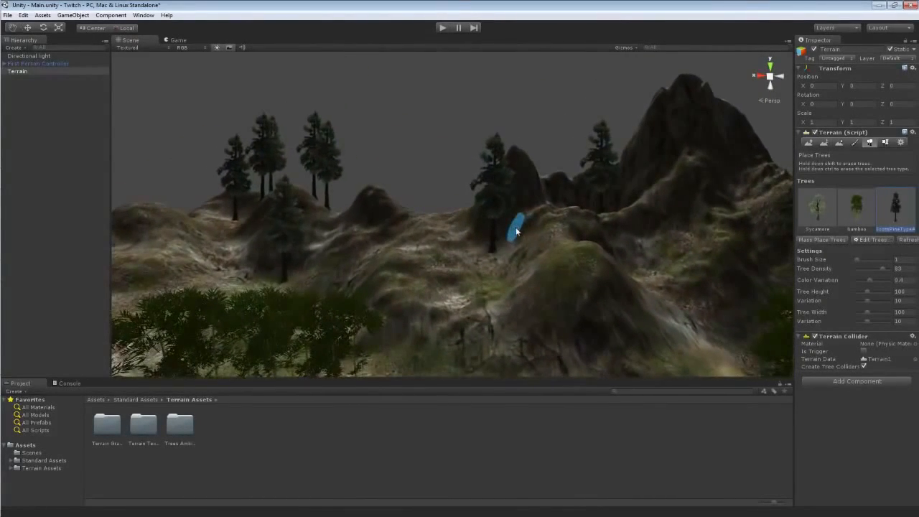
Open the terrain settings and toggle Draw for trees and detail objects off and on to compare the scene.
left_click(885, 143)
left_click(870, 142)
left_click(885, 142)
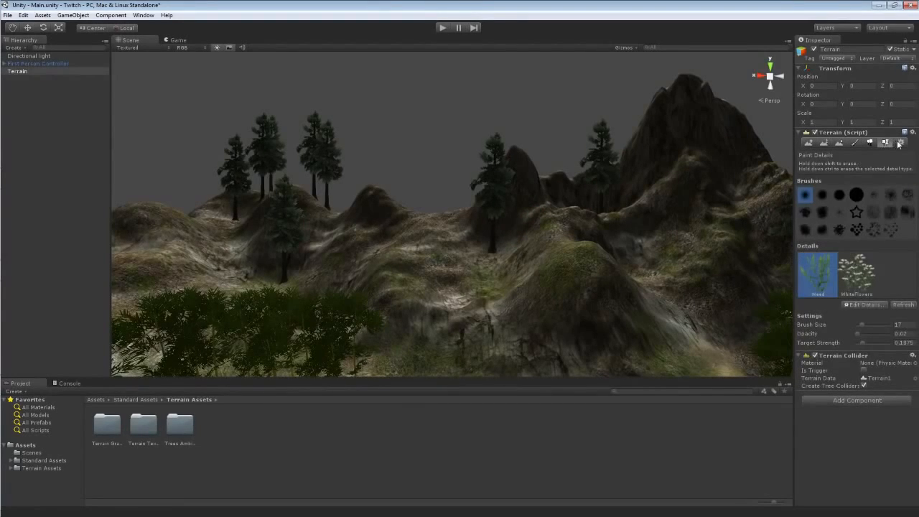
left_click(900, 143)
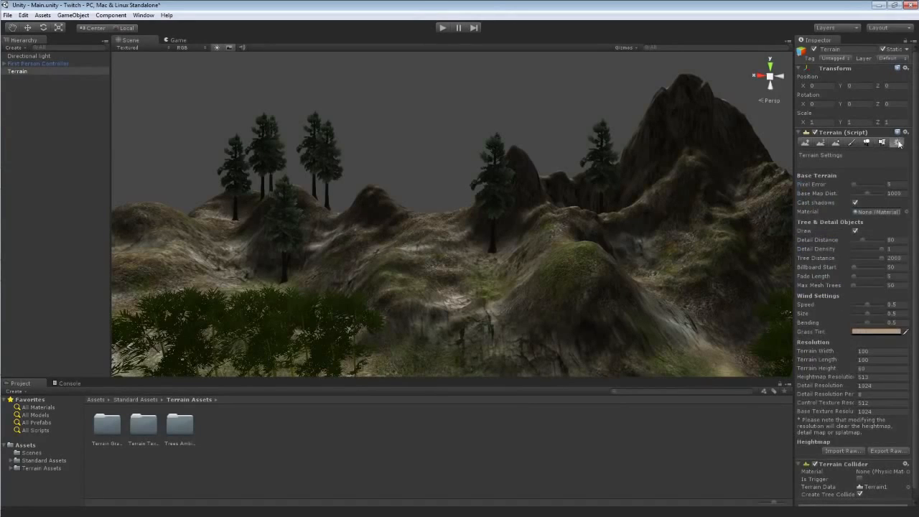
left_click_drag(498, 221, 557, 229, "alt")
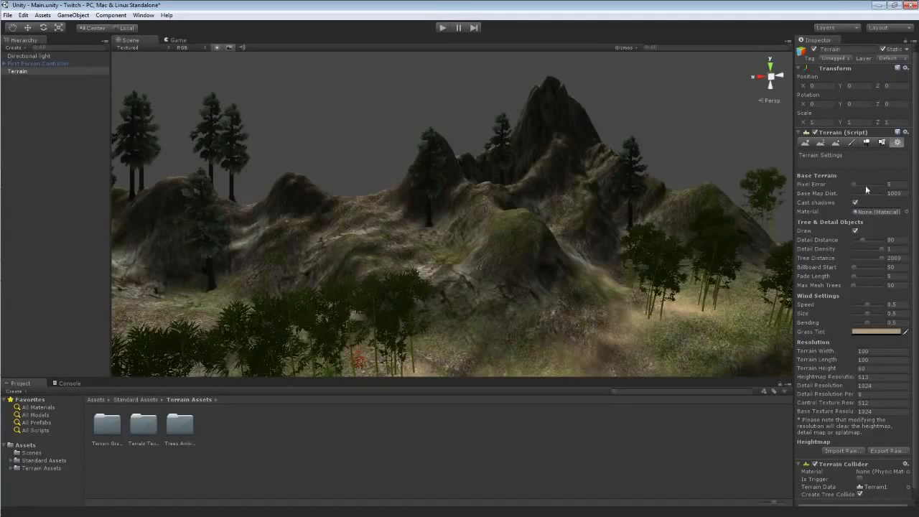
scroll(834, 199, "down", 1)
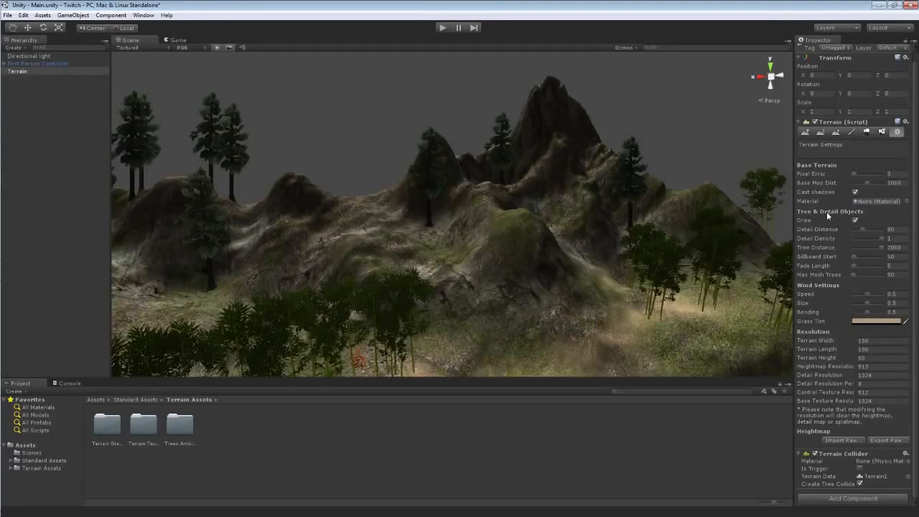
left_click(855, 220)
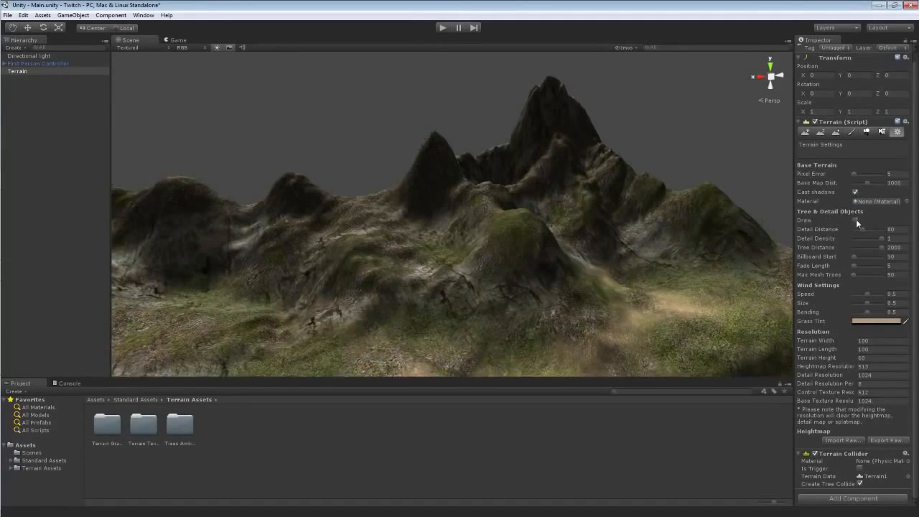
left_click(855, 219)
left_click(855, 220)
left_click(856, 219)
left_click(856, 220)
left_click(856, 219)
left_click(855, 220)
left_click(856, 219)
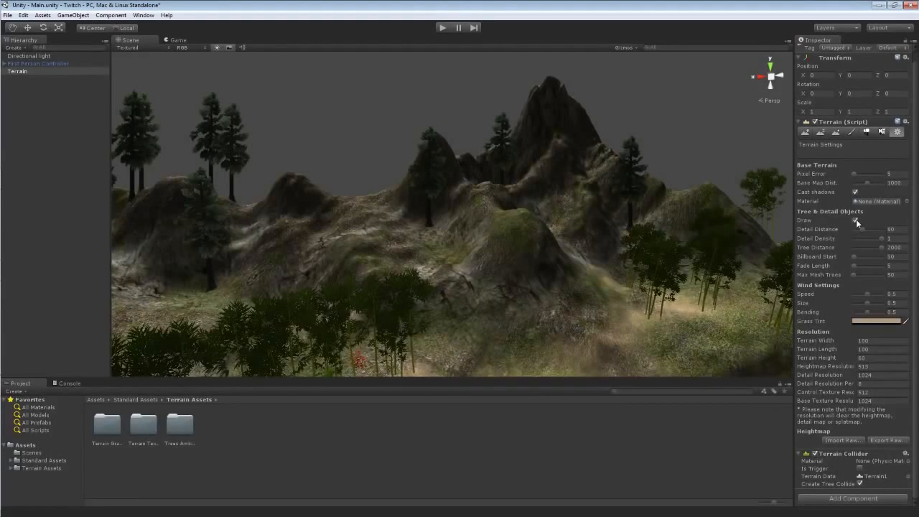
left_click(856, 220)
left_click(855, 220)
Lower the detail distance and fly through the scene to compare, then restore it to 80.
left_click_drag(471, 224, 495, 221, "alt")
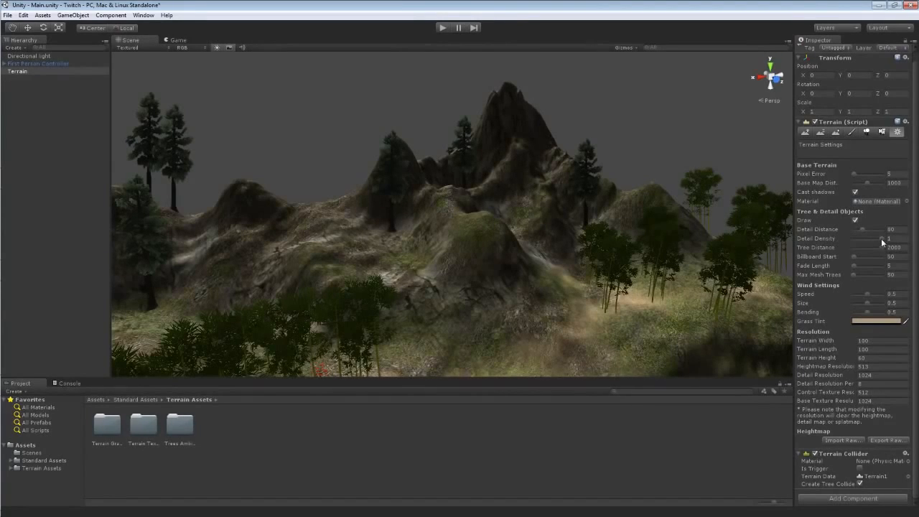
left_click_drag(881, 238, 868, 238)
left_click_drag(689, 280, 367, 270, "alt")
mouse_move(867, 237)
left_mouse_down()
mouse_move(852, 238)
mouse_move(893, 239)
mouse_move(861, 228)
left_mouse_up()
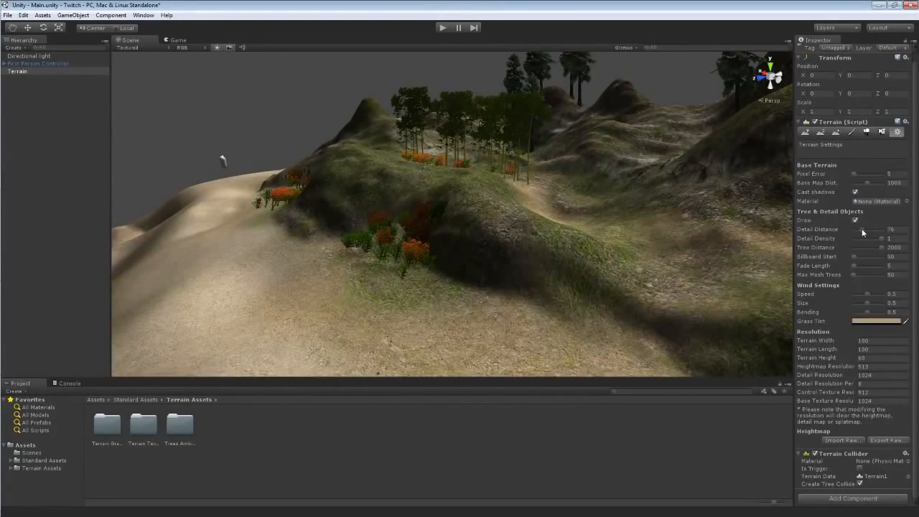
left_click_drag(861, 228, 855, 227)
key("w")
mouse_move(573, 241)
right_mouse_down()
mouse_move(565, 266)
mouse_move(532, 242)
mouse_move(527, 256)
mouse_move(674, 273)
mouse_move(502, 238)
mouse_move(509, 218)
mouse_move(514, 228)
mouse_move(582, 239)
right_mouse_up()
key("s")
key("w")
key("s")
key("w")
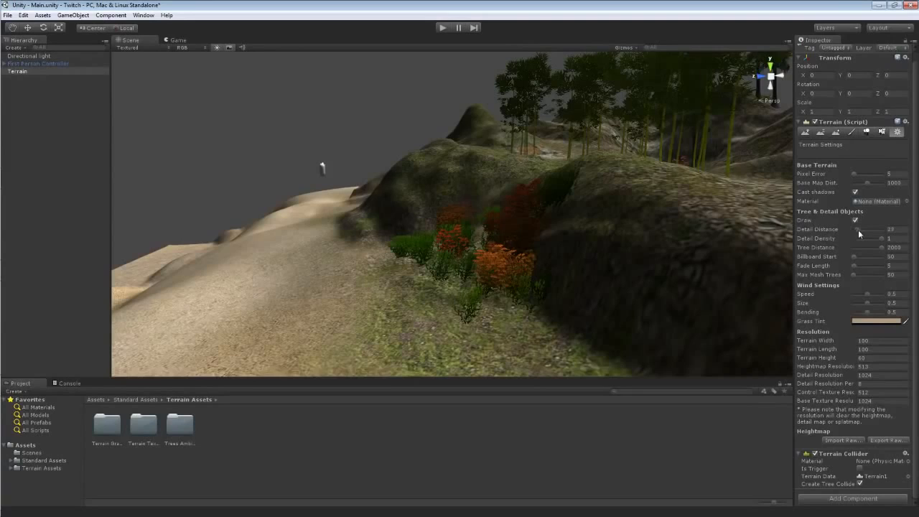
left_click_drag(858, 230, 863, 228)
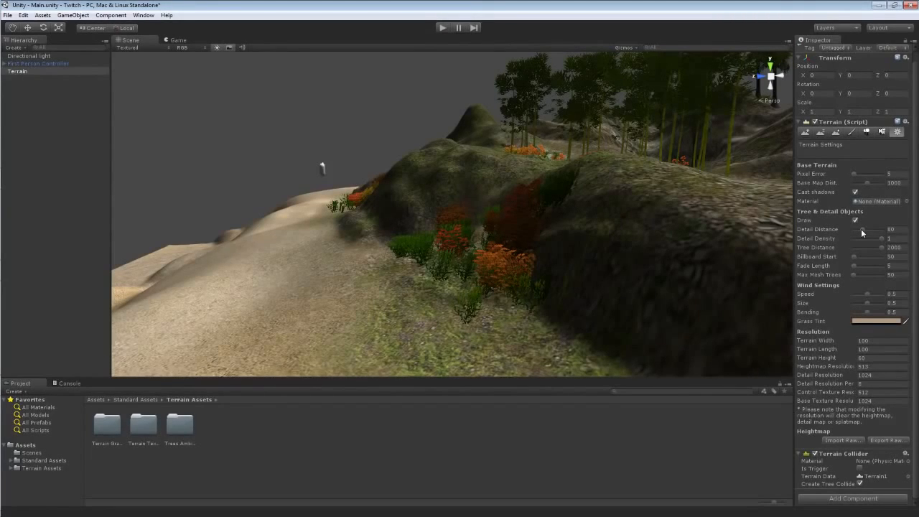
Lower the billboard start distance to 5 and inspect the distant pines.
right_click_drag(427, 171, 501, 204)
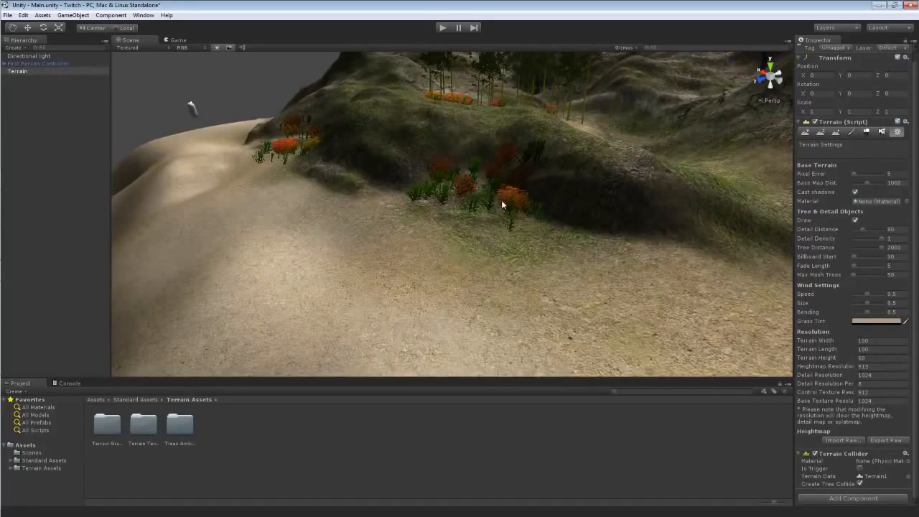
right_click_drag(509, 175, 549, 161)
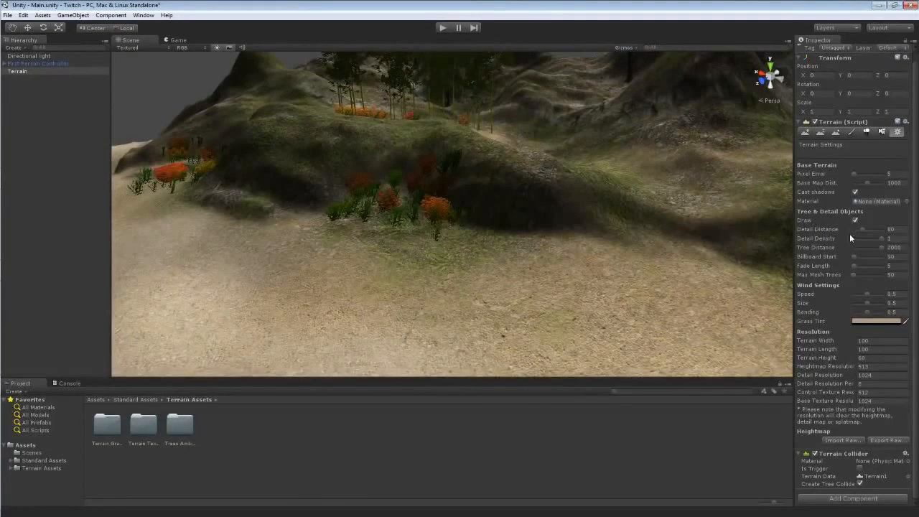
right_click_drag(697, 247, 727, 222)
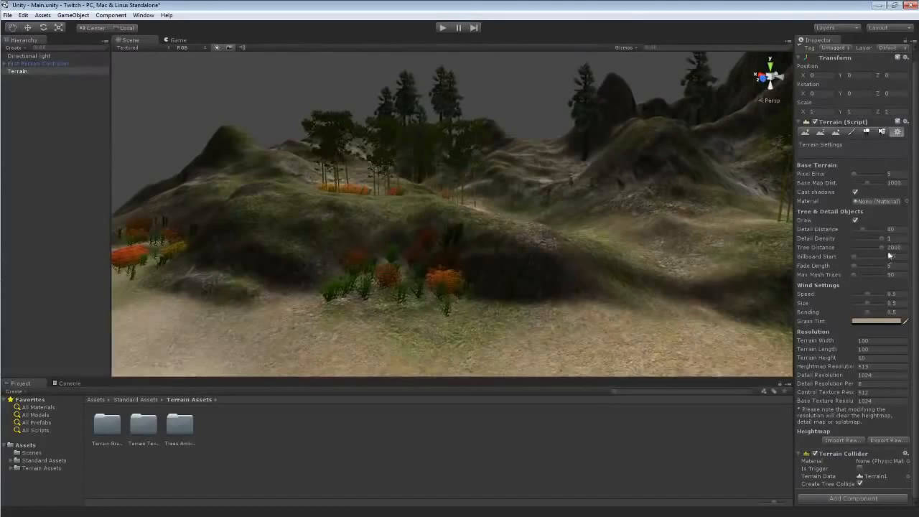
mouse_move(883, 247)
left_mouse_down()
mouse_move(854, 248)
mouse_move(887, 248)
left_mouse_up()
right_click_drag(730, 248, 697, 206)
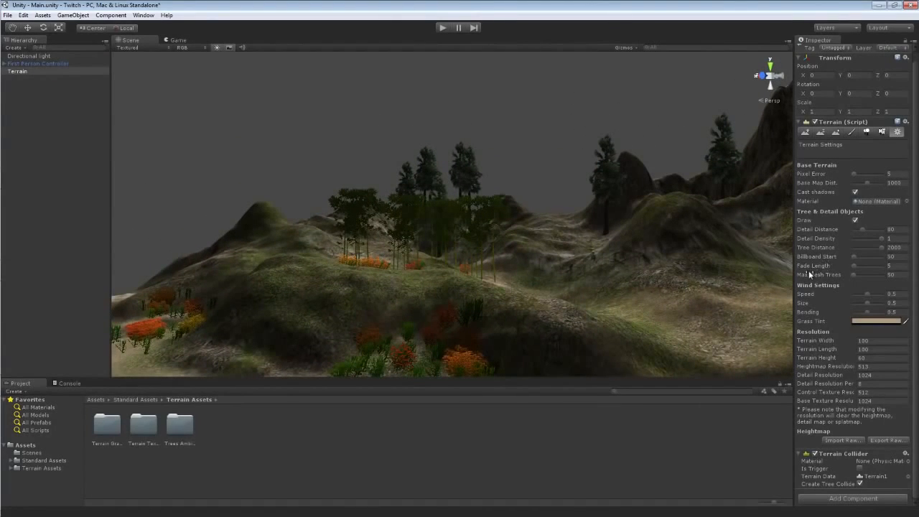
key("alt")
key("w")
right_click_drag(601, 252, 559, 227)
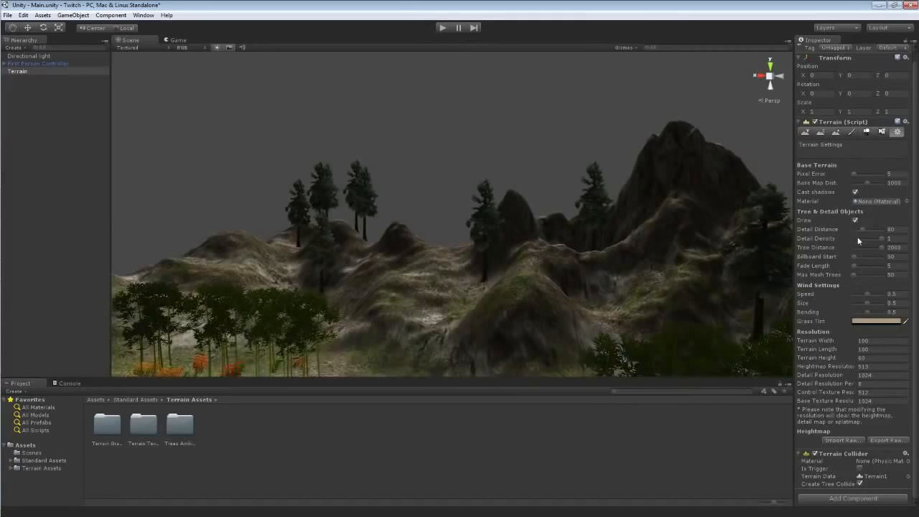
left_click_drag(857, 256, 852, 256)
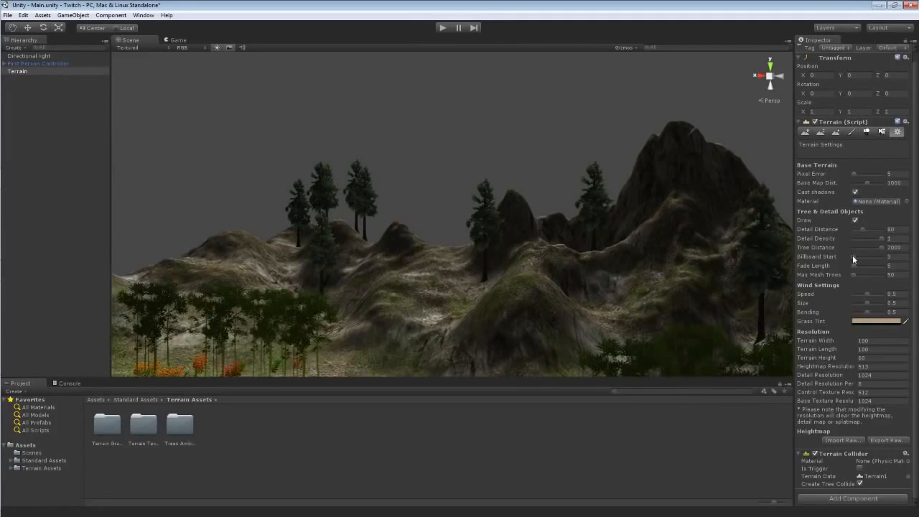
mouse_move(572, 256)
right_mouse_down()
mouse_move(548, 256)
mouse_move(564, 257)
right_mouse_up()
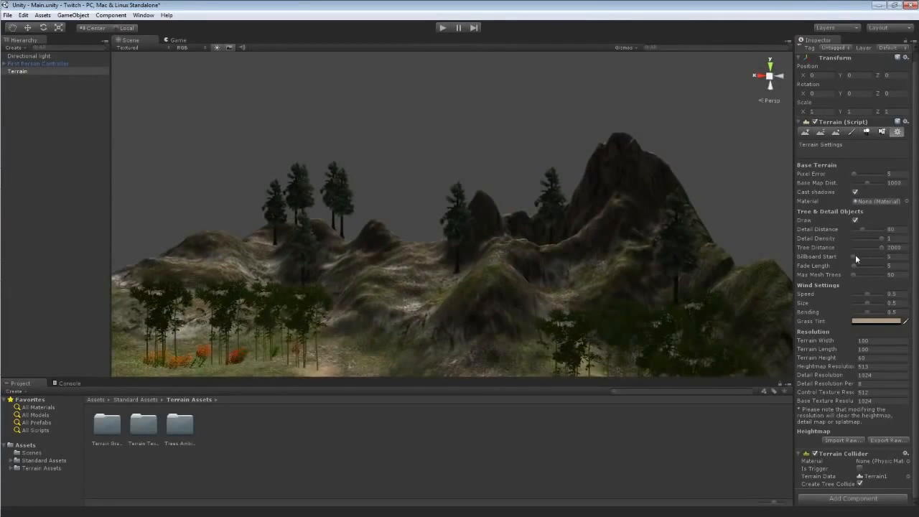
Raise the billboard start distance, entering 100.
left_click_drag(854, 254, 858, 256)
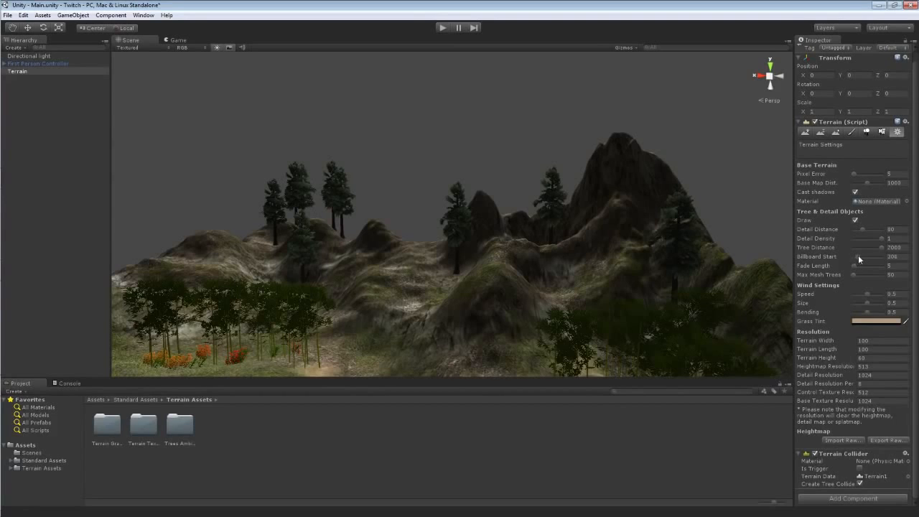
key("s")
right_click_drag(515, 239, 514, 237)
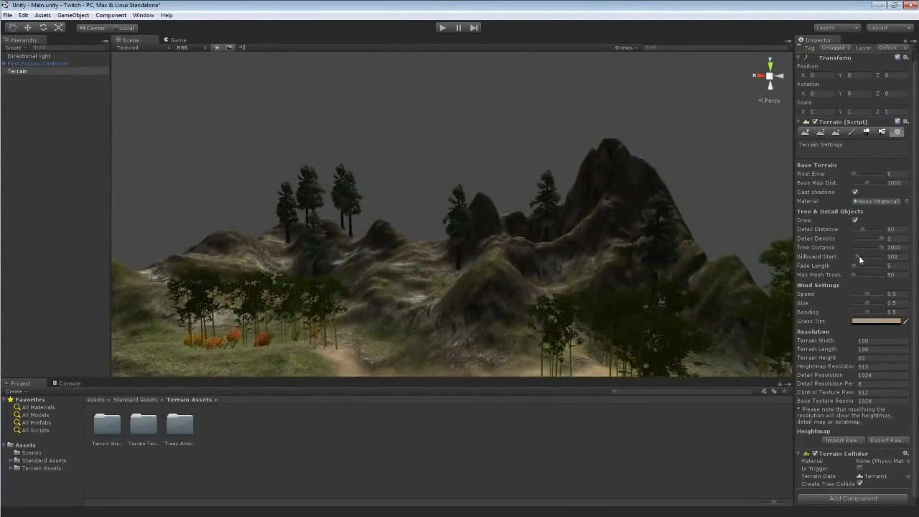
left_click_drag(855, 256, 854, 255)
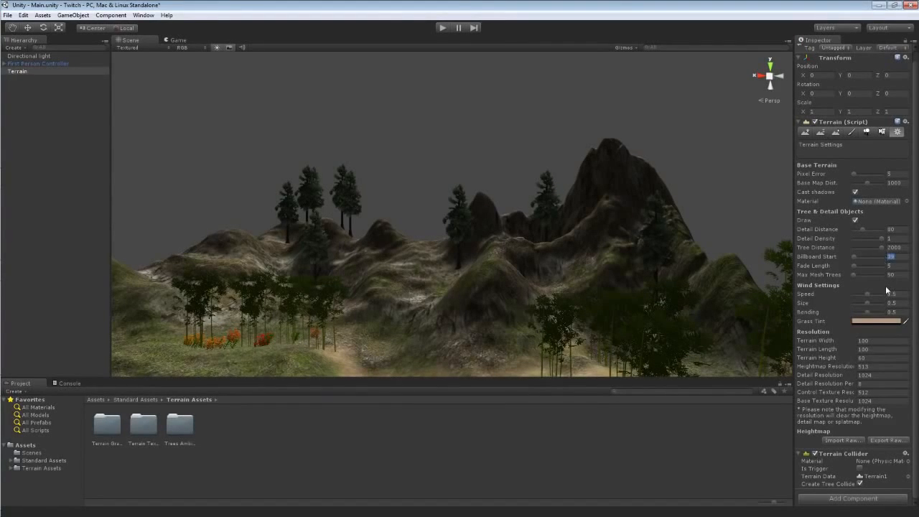
type("100")
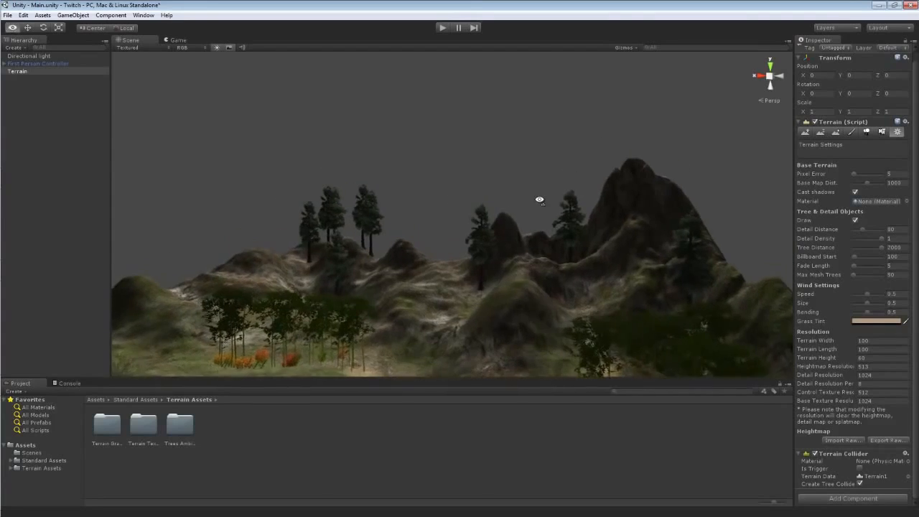
Set the billboard start distance to 20.
left_click_drag(538, 199, 543, 221, "alt")
key("w")
right_click_drag(543, 222, 548, 222)
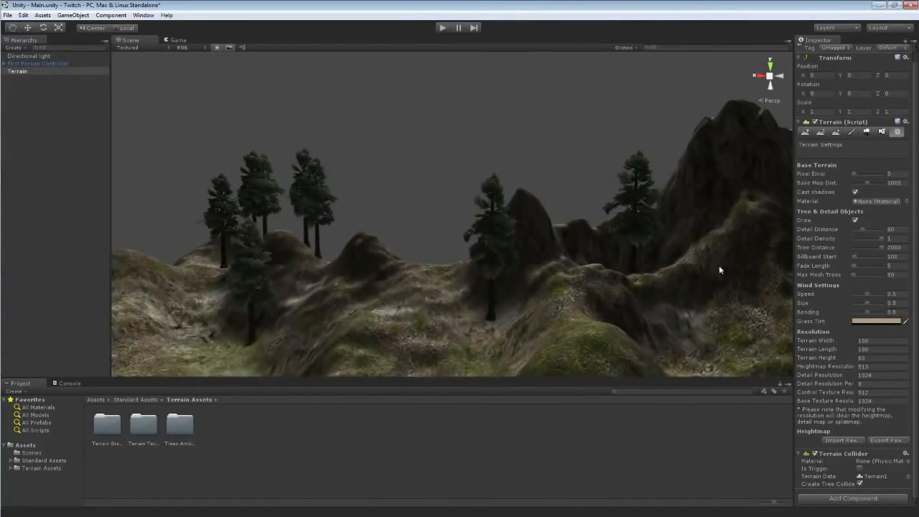
left_click(893, 256)
type("20")
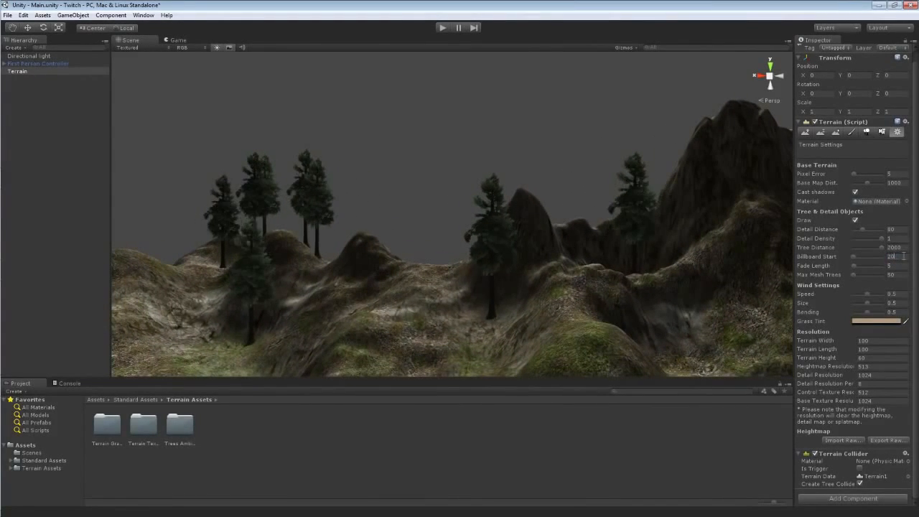
Increase the tree fade length while viewing the pines up close.
key("w")
right_click_drag(559, 266, 575, 264)
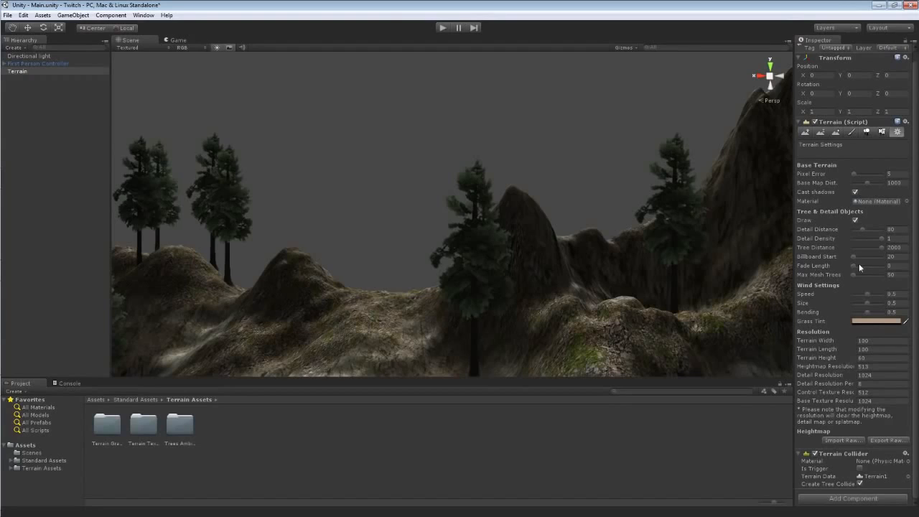
right_click_drag(585, 254, 650, 257)
left_click_drag(854, 265, 860, 267)
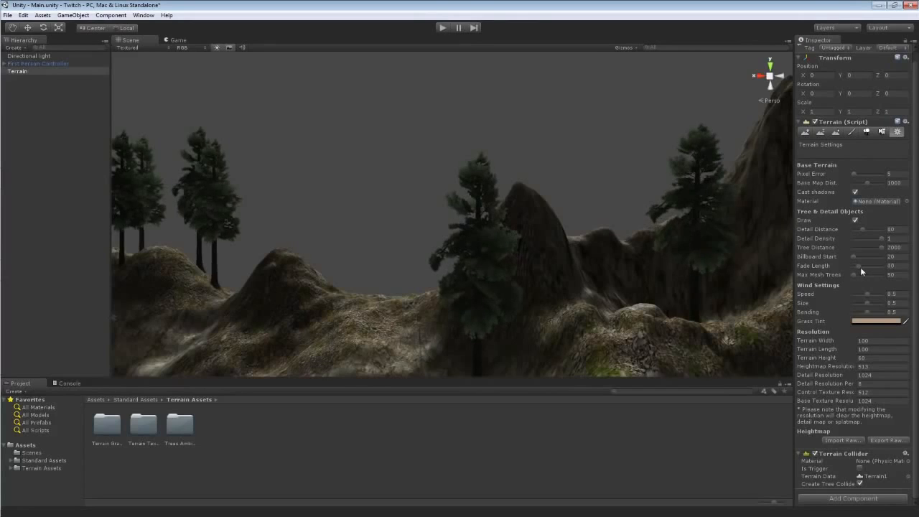
Set the tree fade length to 5.
right_click_drag(657, 250, 519, 225)
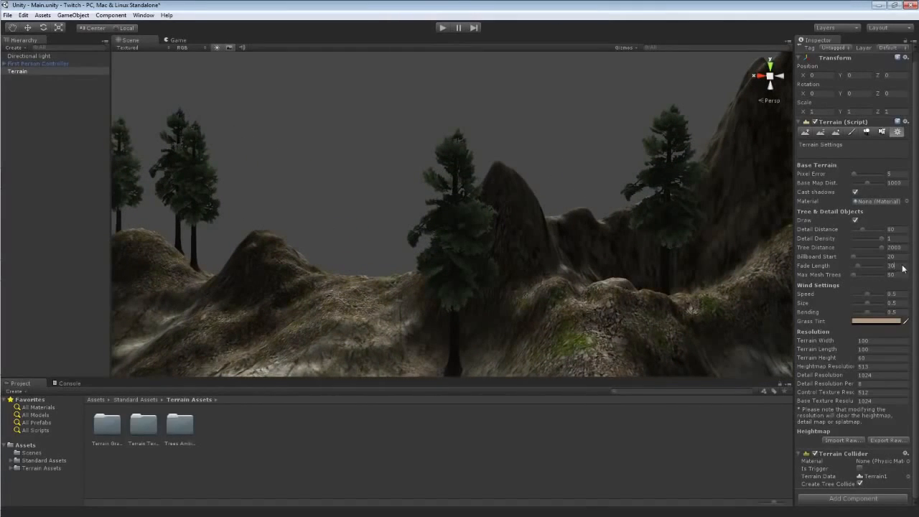
left_click_drag(900, 264, 886, 268)
type("5")
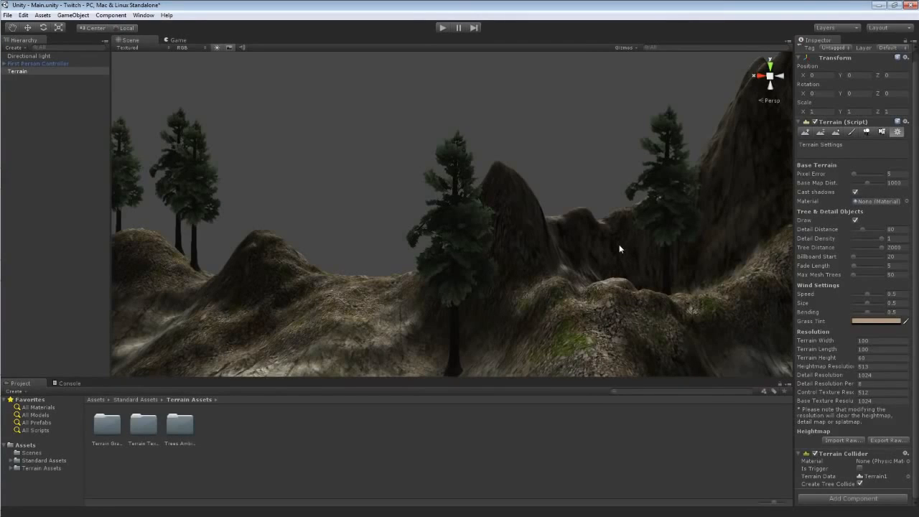
Set the maximum mesh trees to 50 while viewing the terrain from afar.
left_click_drag(615, 248, 694, 262, "alt")
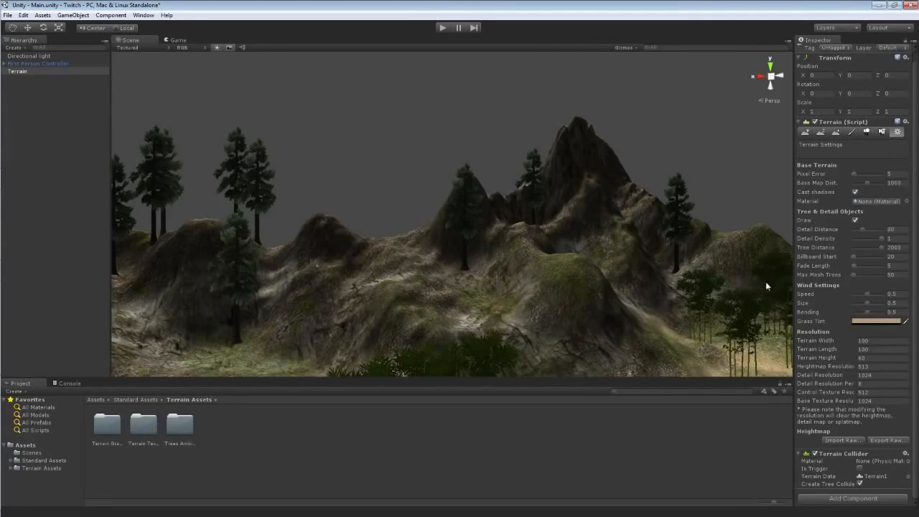
left_click_drag(644, 274, 661, 291, "alt")
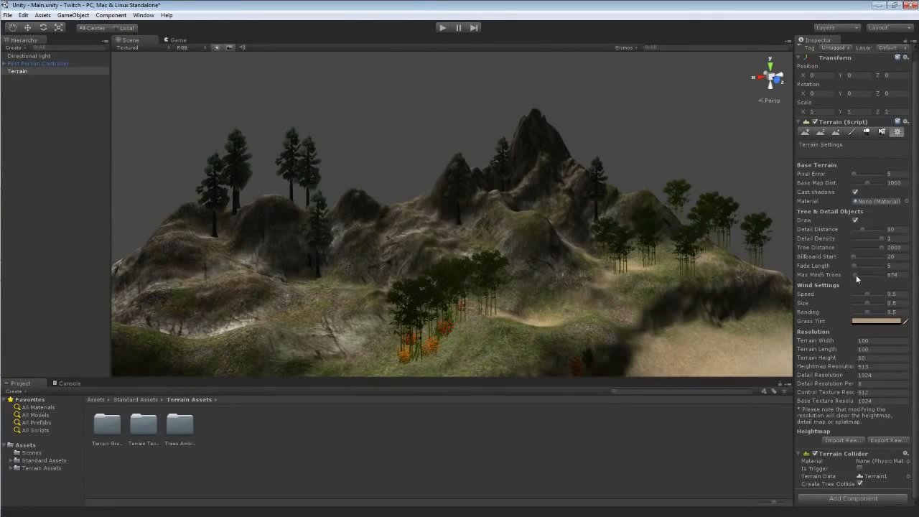
left_click(892, 274)
type("505")
mouse_move(687, 259)
right_mouse_down()
mouse_move(711, 257)
mouse_move(685, 257)
right_mouse_up()
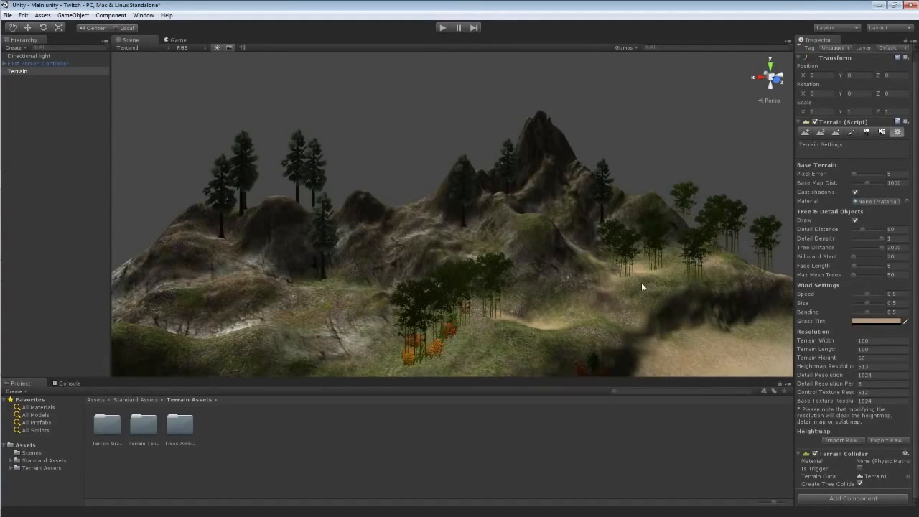
Enter play mode and walk toward the bushes and grass to preview them.
right_click_drag(642, 286, 718, 296)
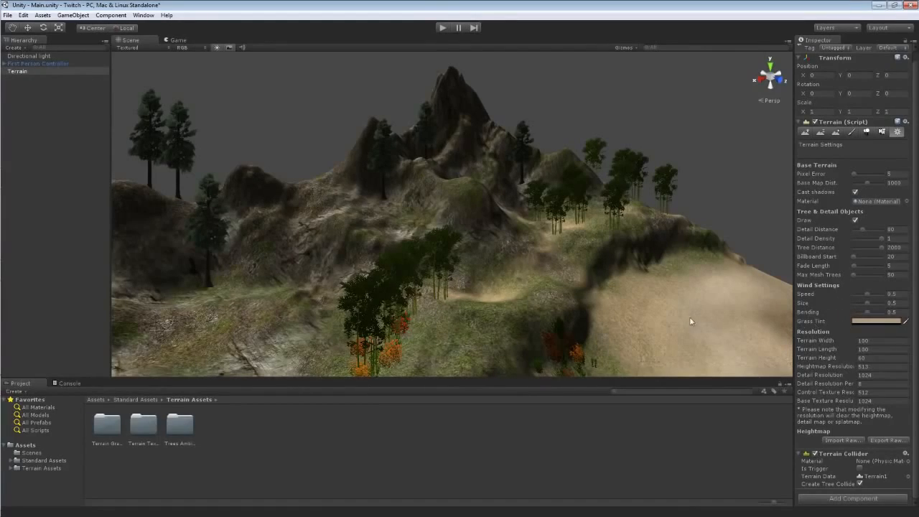
right_click_drag(691, 321, 446, 306)
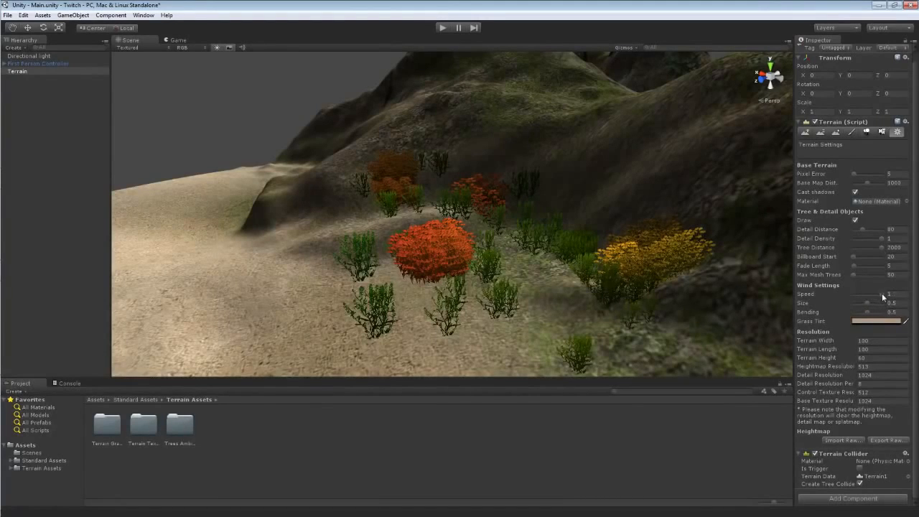
left_click(441, 28)
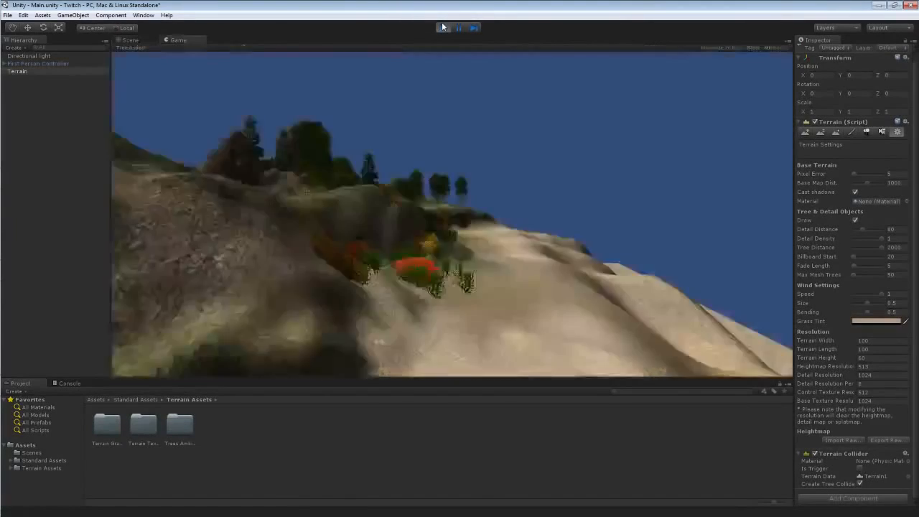
key("w")
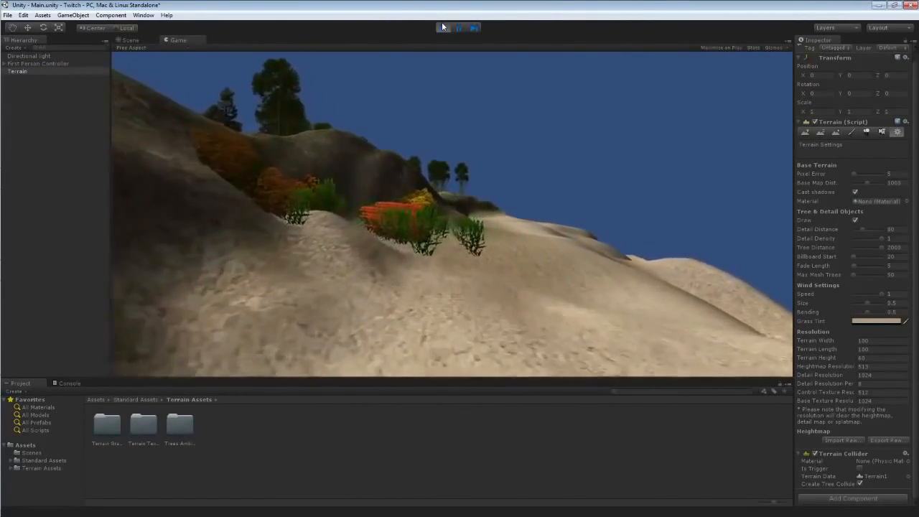
left_click(442, 27)
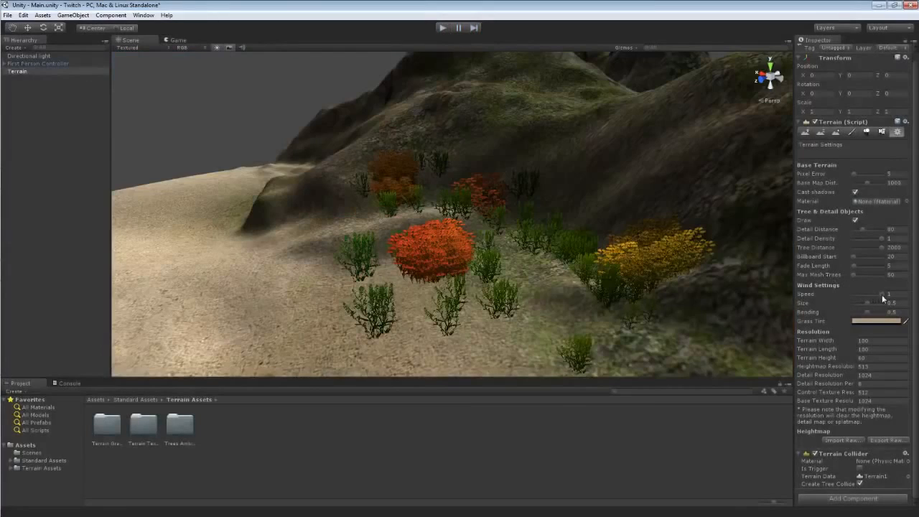
Raise the wind speed to 1 and test the grass movement in play mode.
left_click_drag(868, 302, 887, 294)
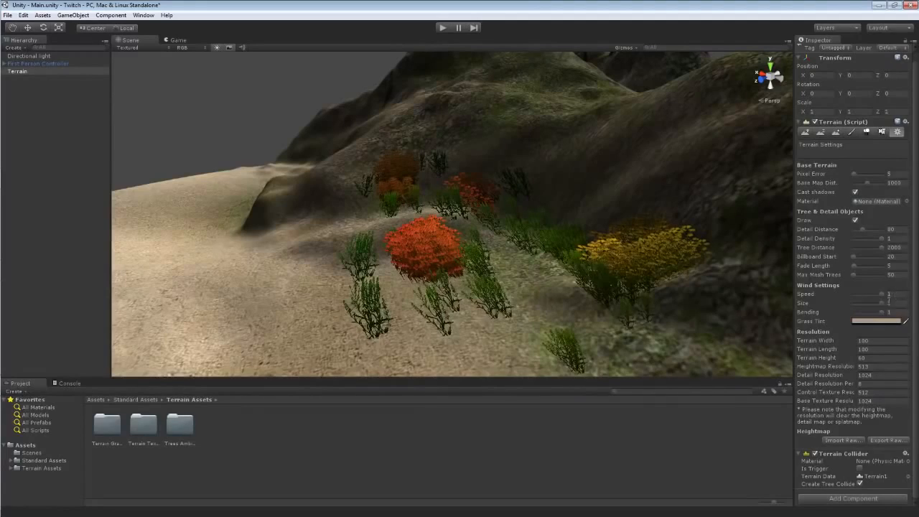
left_click(442, 28)
key("w")
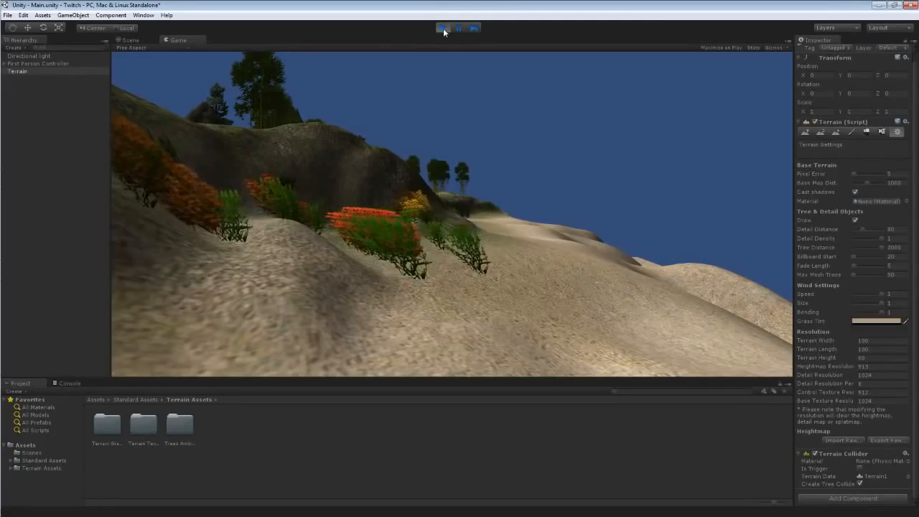
left_click(442, 28)
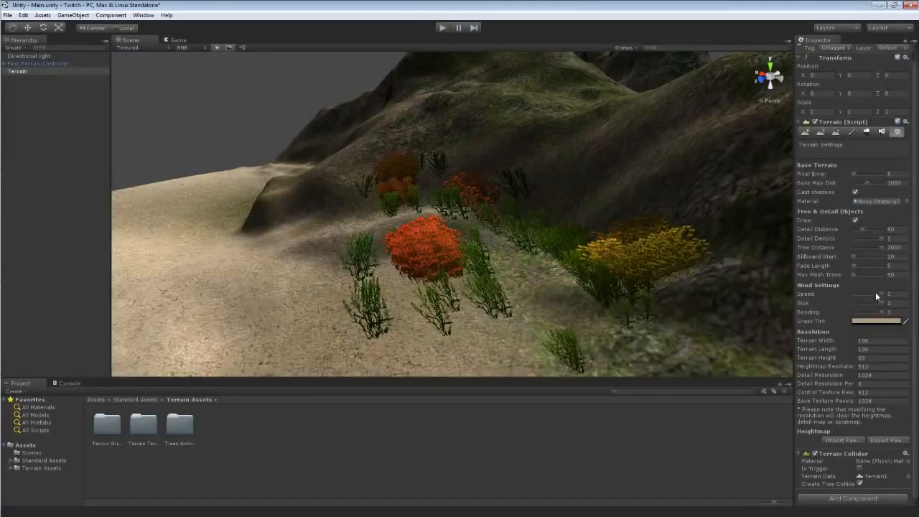
Lower the wind speed, size and bending to 0.19, 0.19 and 0.16, then test in play mode.
left_click_drag(860, 295, 858, 304)
left_click(858, 312)
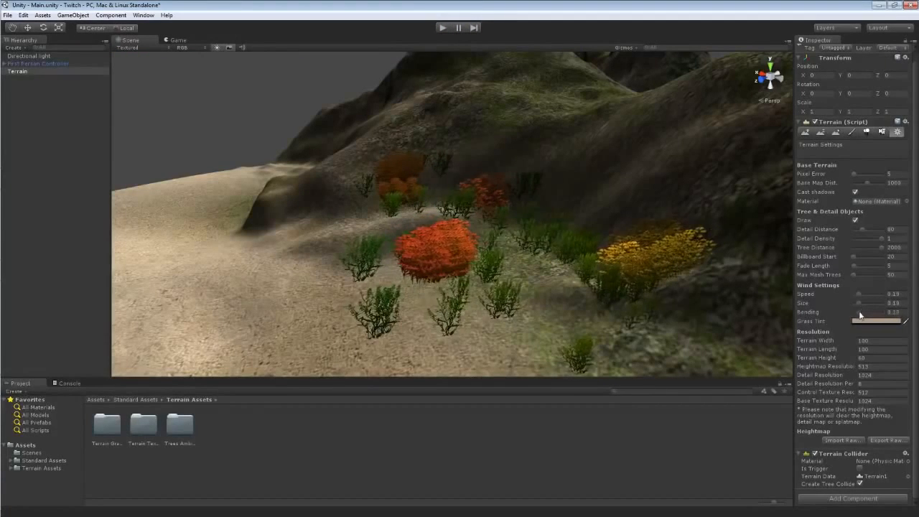
left_click(443, 28)
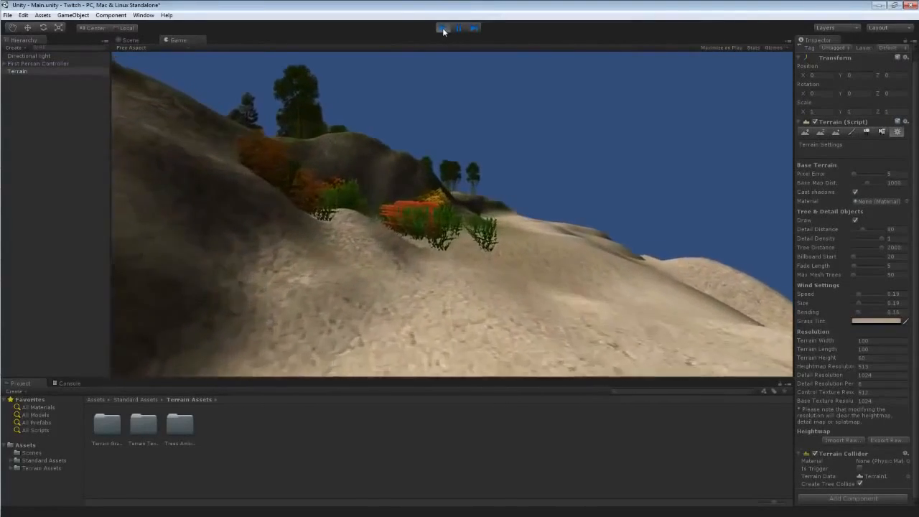
key("w")
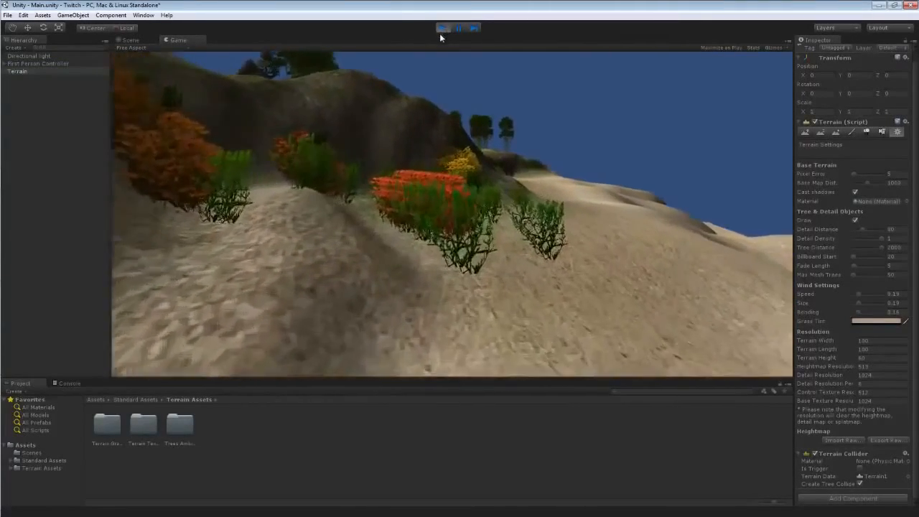
left_click(441, 30)
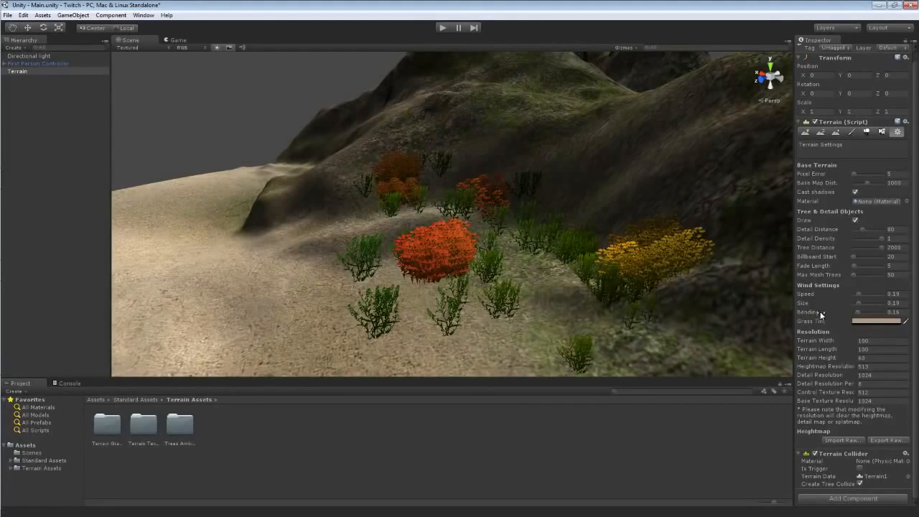
Change the grass tint to a reddish colour in the colour picker.
left_click(869, 320)
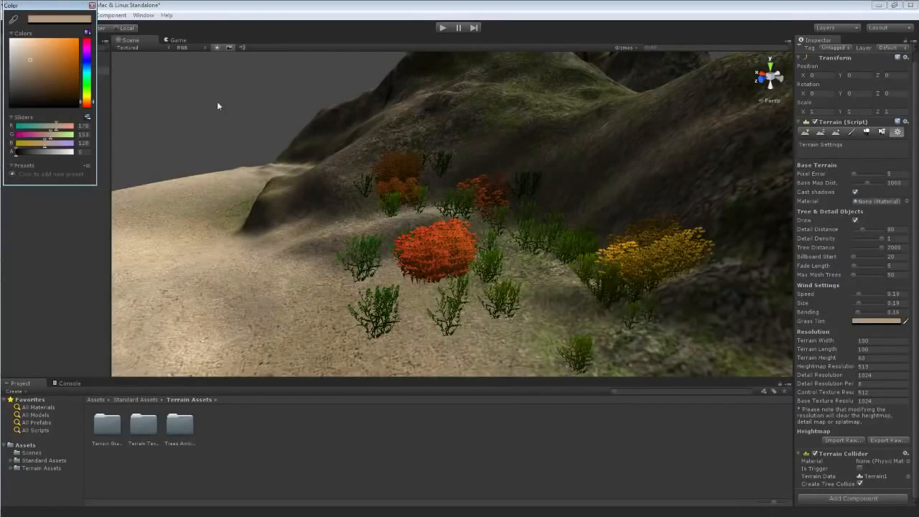
left_click_drag(60, 73, 43, 62)
left_click(88, 42)
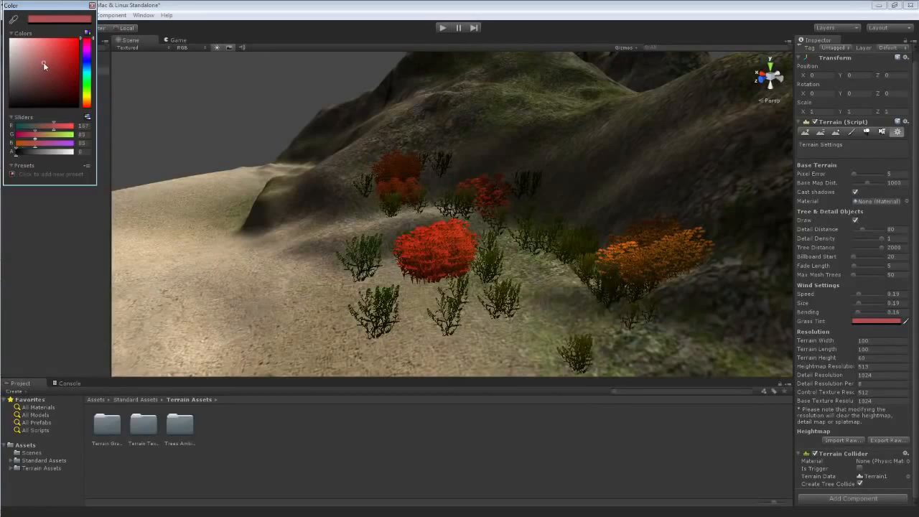
left_click(91, 5)
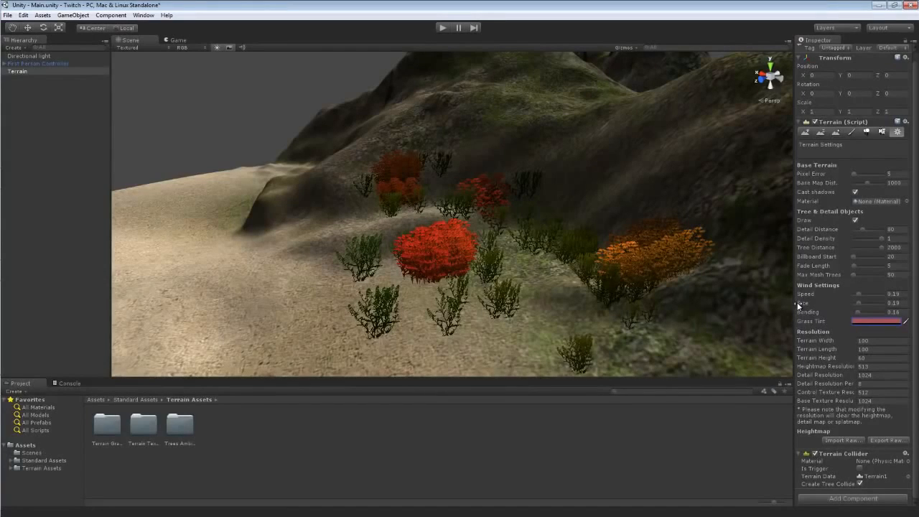
Play the scene and walk forward to preview the tinted grass.
left_click_drag(348, 237, 603, 248, "alt")
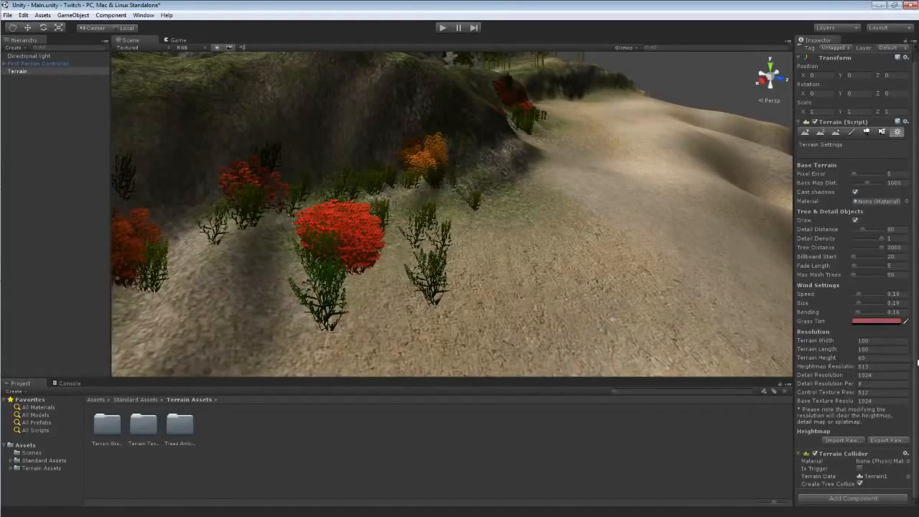
scroll(916, 247, "up", 1)
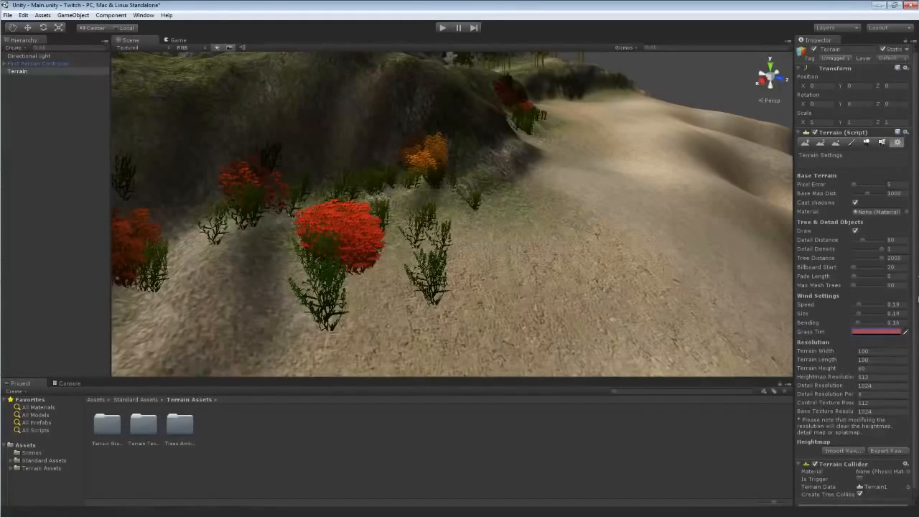
left_click(443, 28)
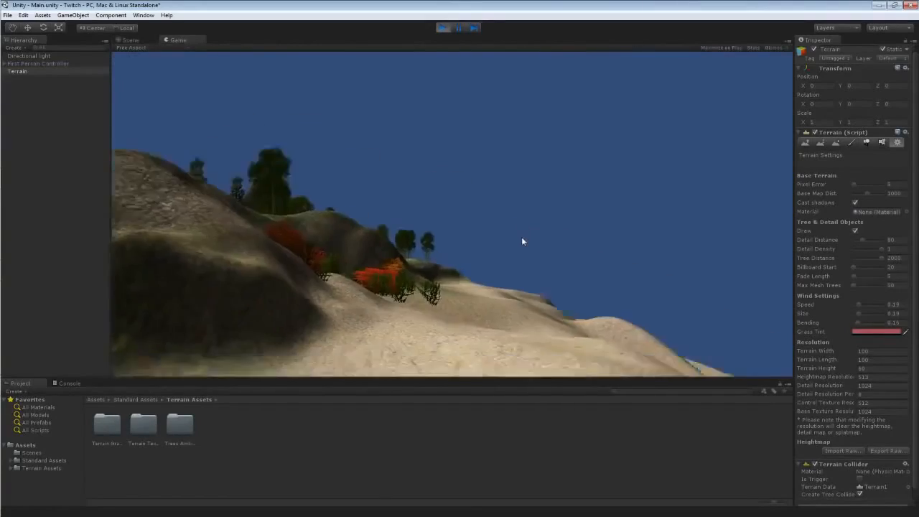
key("w")
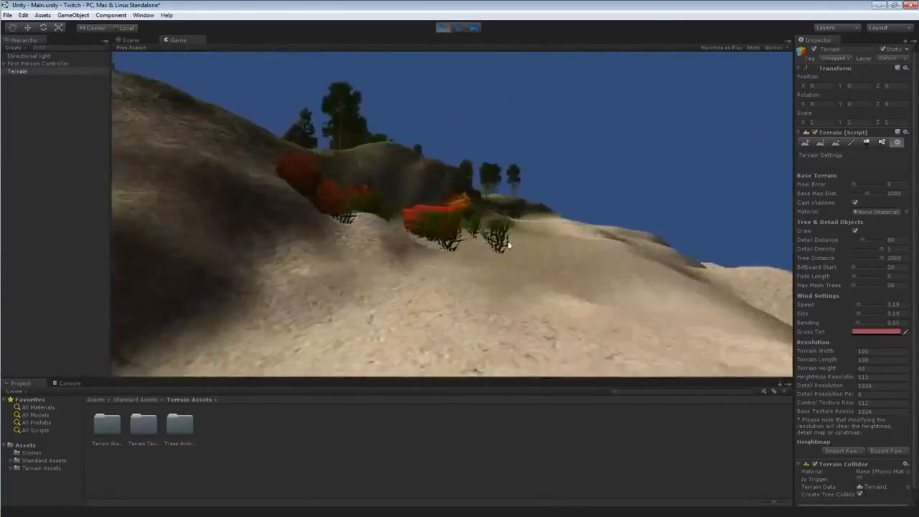
key("w")
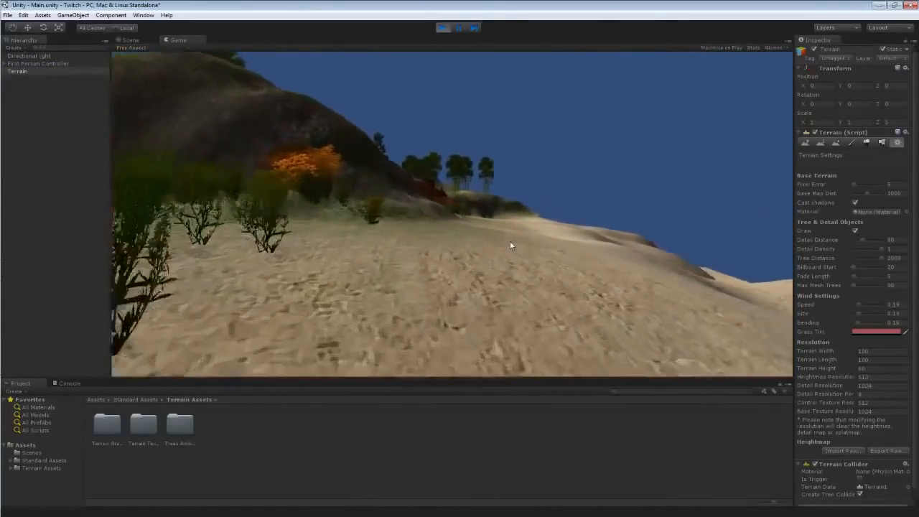
left_click(443, 28)
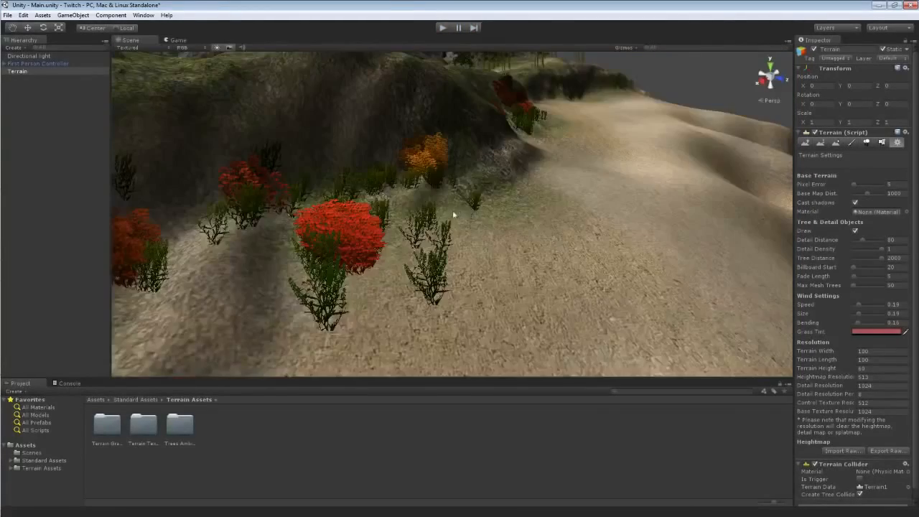
Import the Skyboxes standard asset package with all its items.
right_click_drag(452, 210, 470, 215)
key("s")
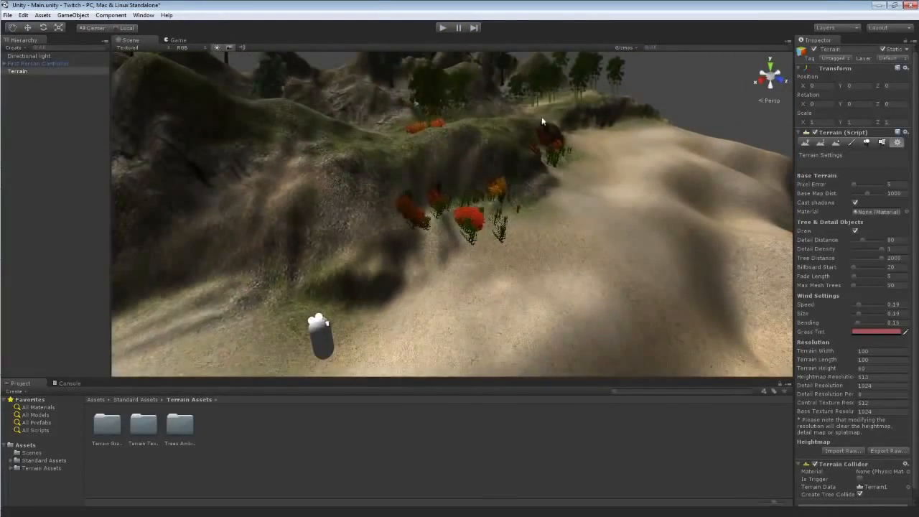
right_click_drag(544, 121, 485, 154)
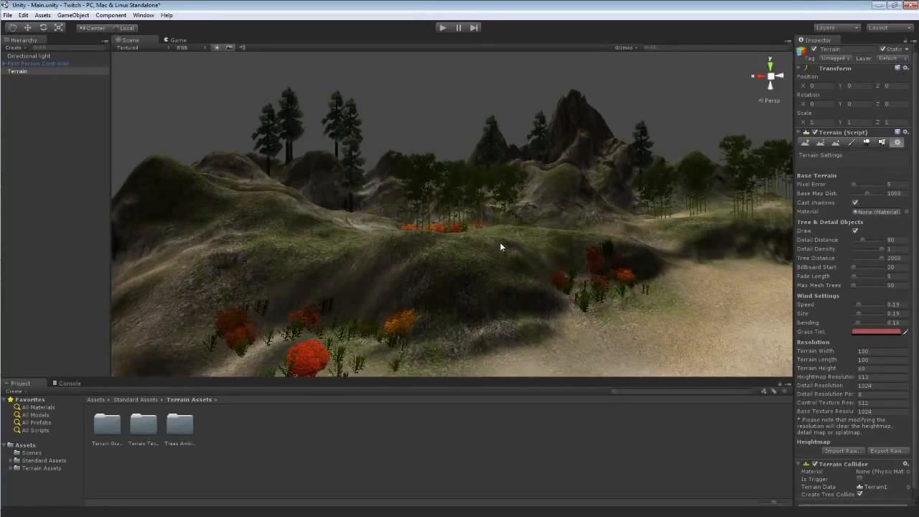
right_click_drag(532, 230, 564, 267)
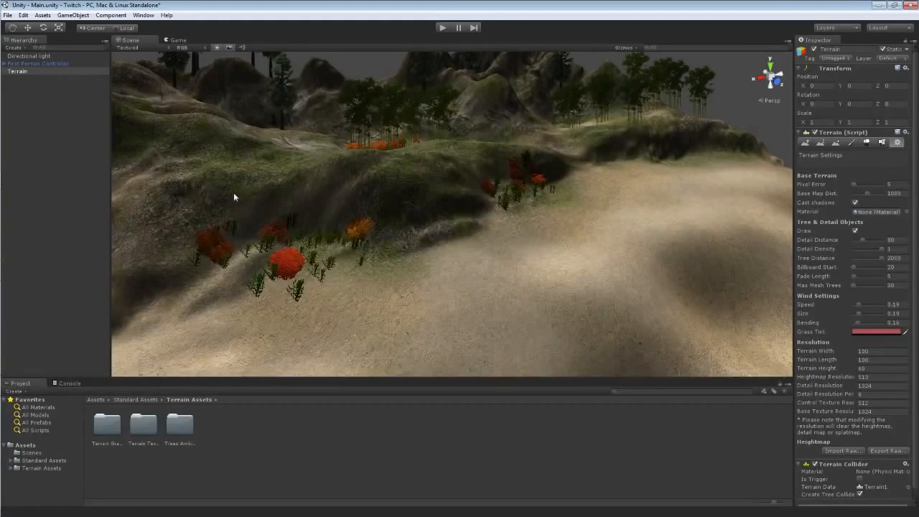
left_click(43, 15)
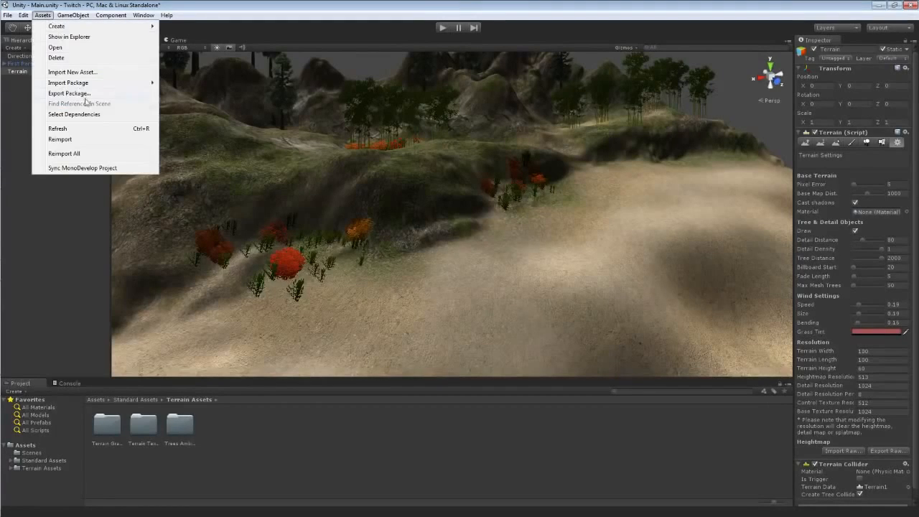
mouse_move(79, 82)
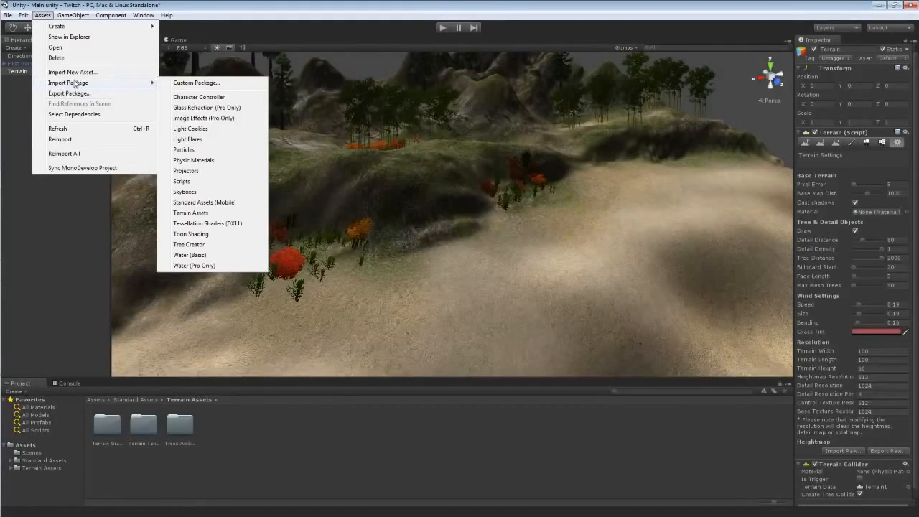
left_click(185, 192)
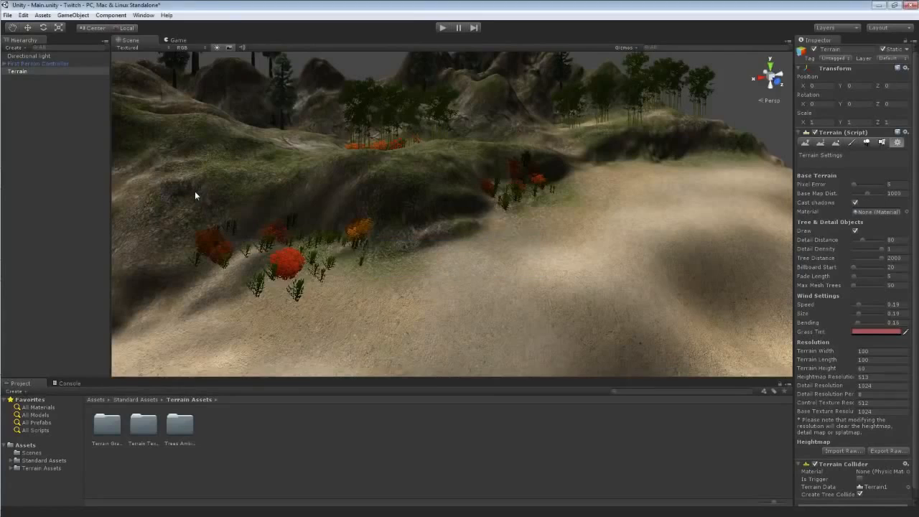
left_click_drag(139, 6, 165, 32)
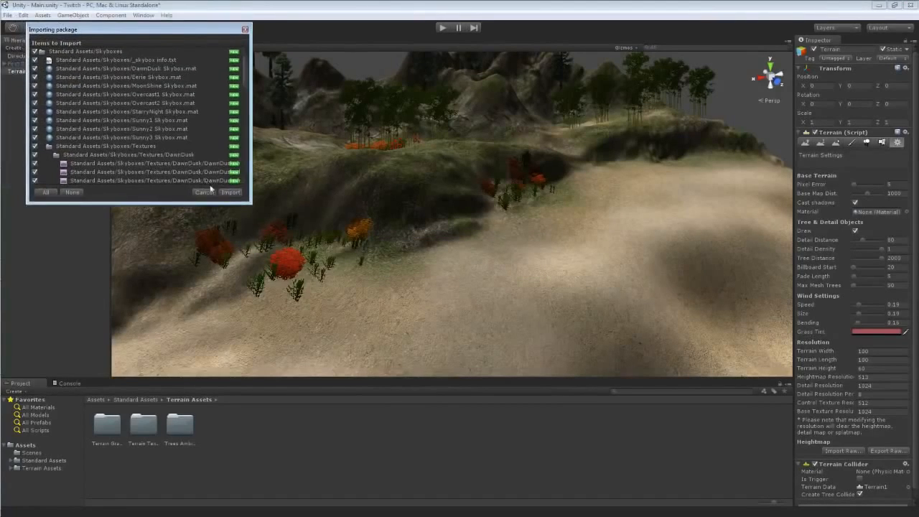
left_click(228, 191)
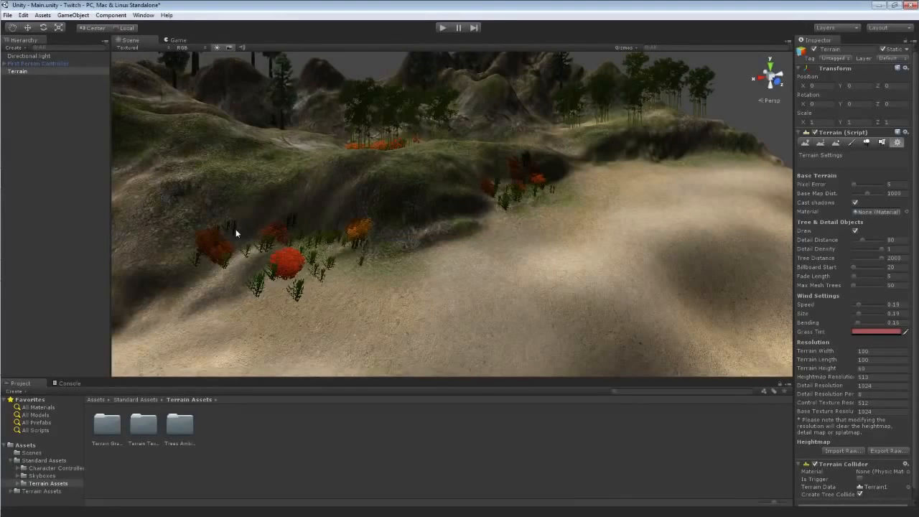
Add a Skybox component to the first person controller's Main Camera.
left_click(3, 64)
left_click(29, 80)
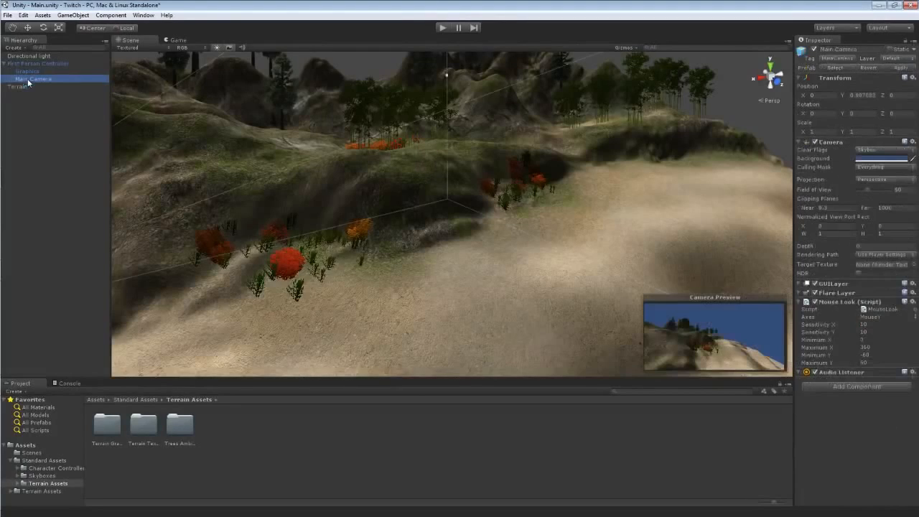
right_click_drag(348, 234, 247, 254)
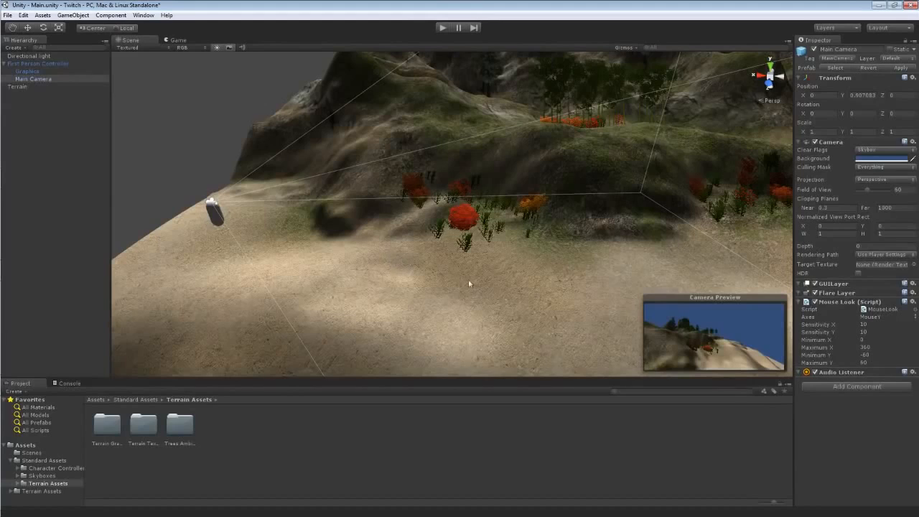
left_click(838, 387)
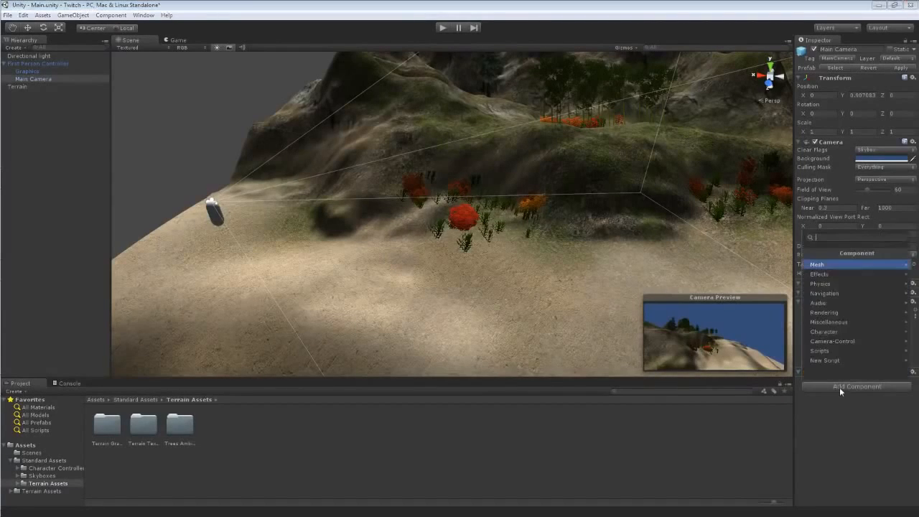
left_click(818, 274)
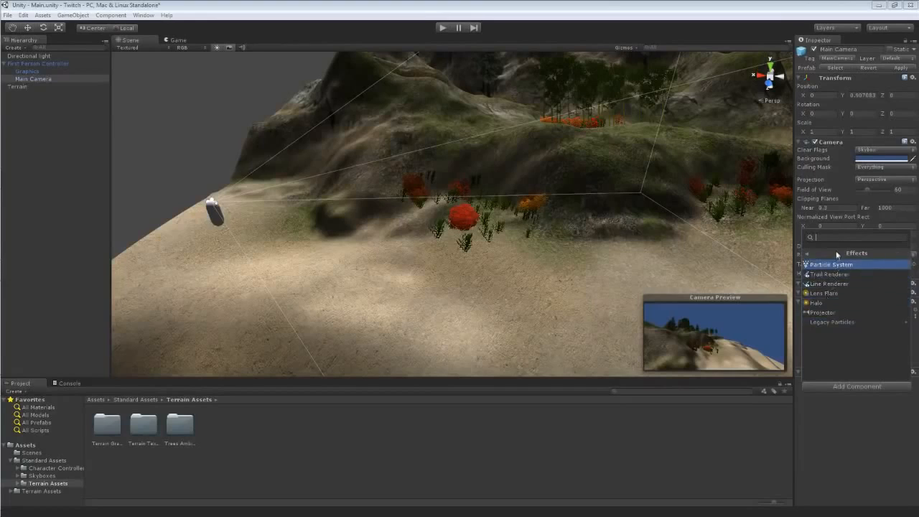
left_click(838, 255)
left_click(824, 312)
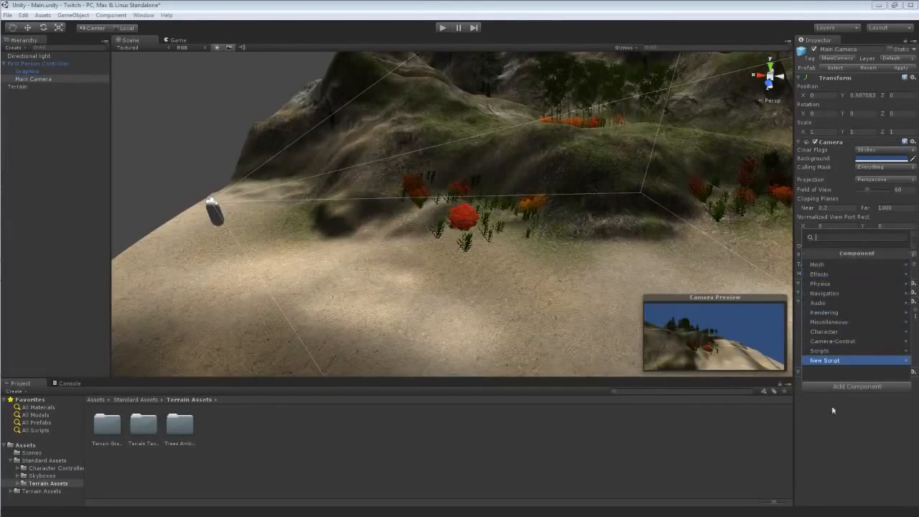
left_click(829, 385)
left_click(831, 382)
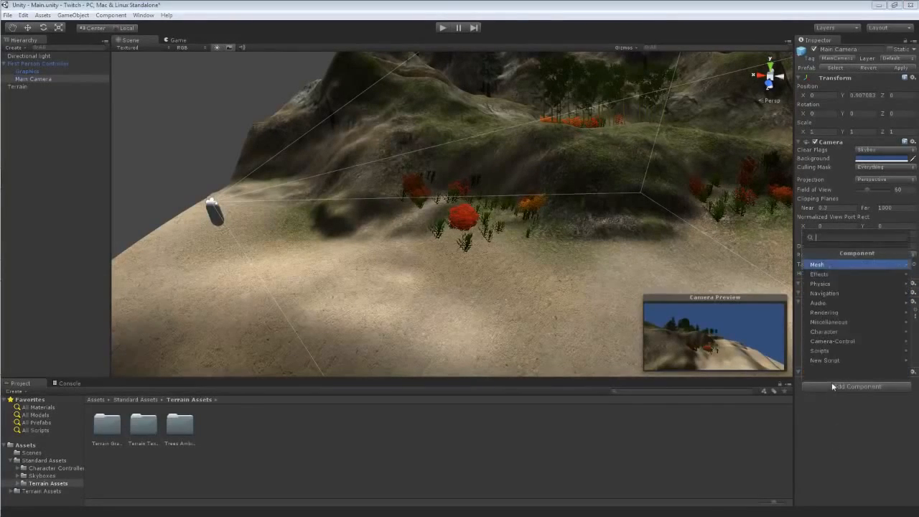
left_click(822, 314)
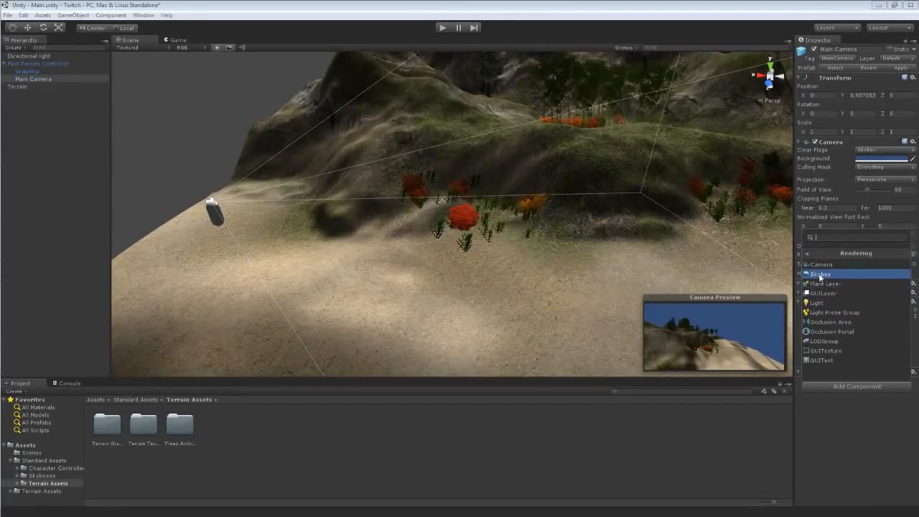
left_click(820, 275)
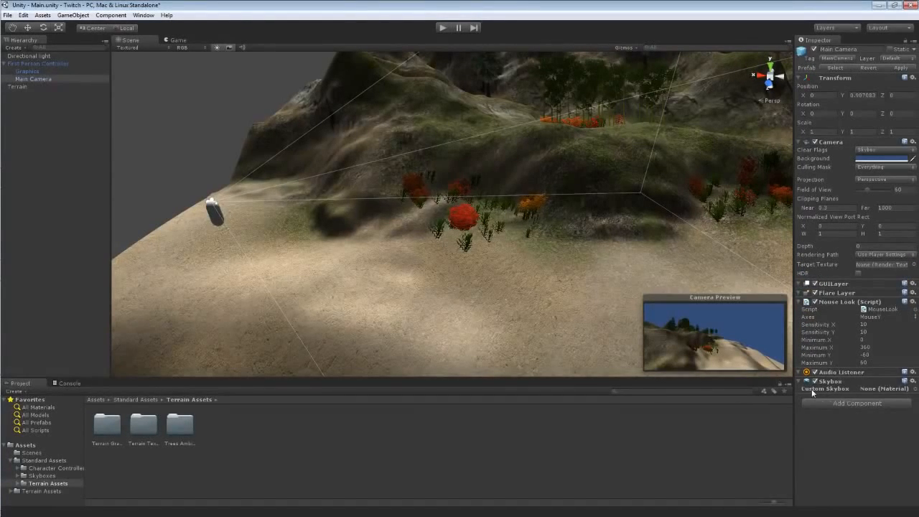
Assign Sunny2 Skybox as the camera's custom skybox and test it briefly in play mode.
left_click(914, 388)
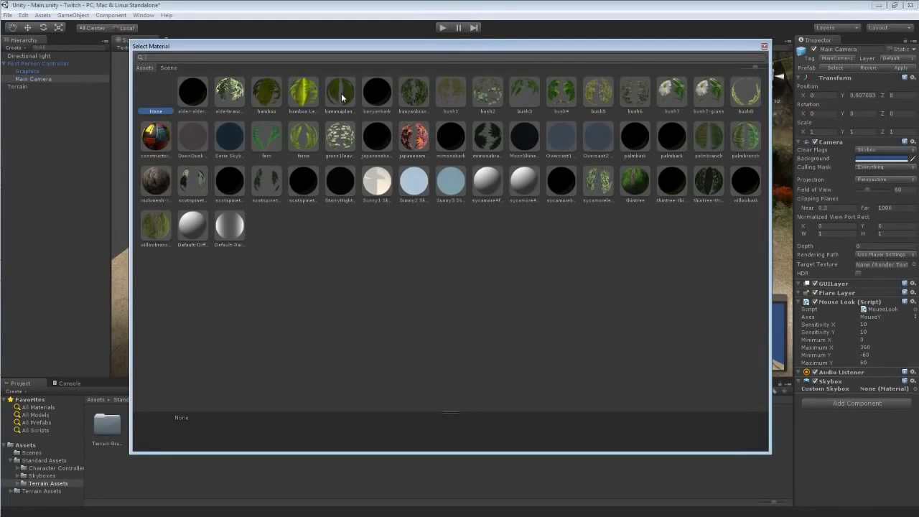
left_click(416, 183)
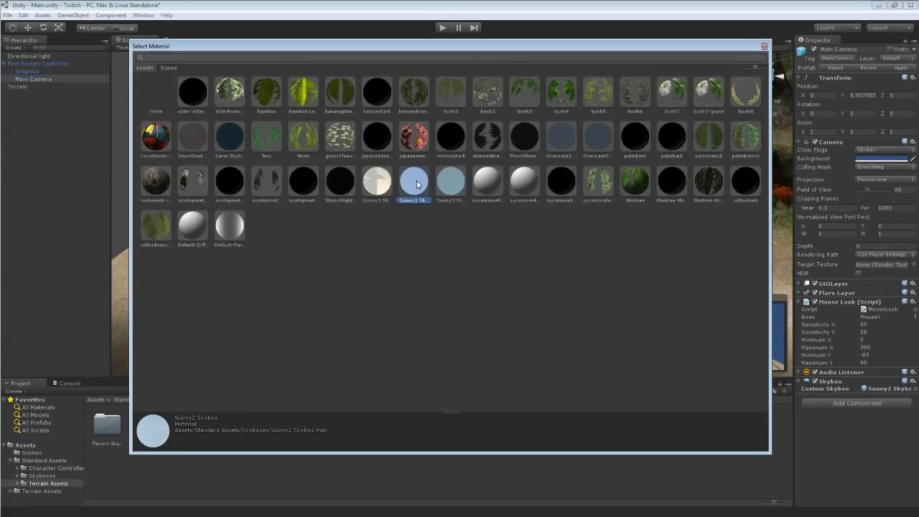
double_click(417, 183)
left_click_drag(377, 309, 496, 263, "alt")
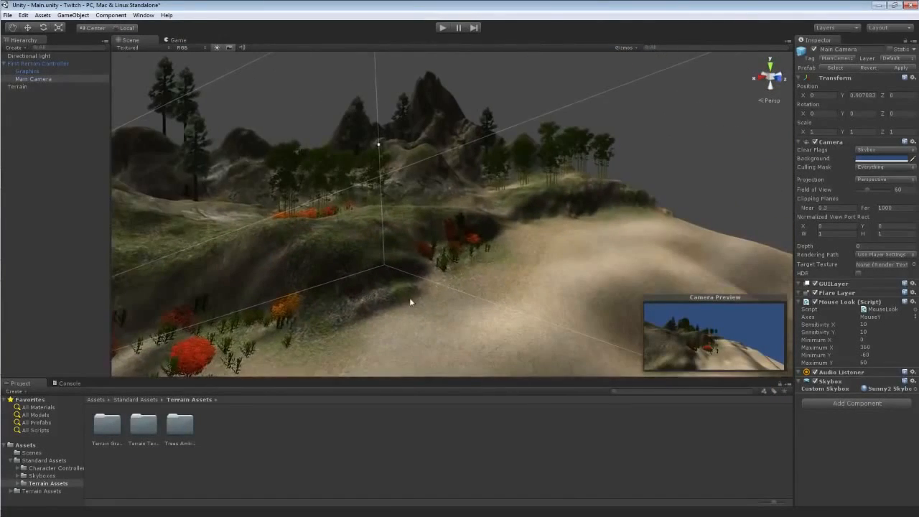
left_click_drag(410, 302, 557, 284, "alt")
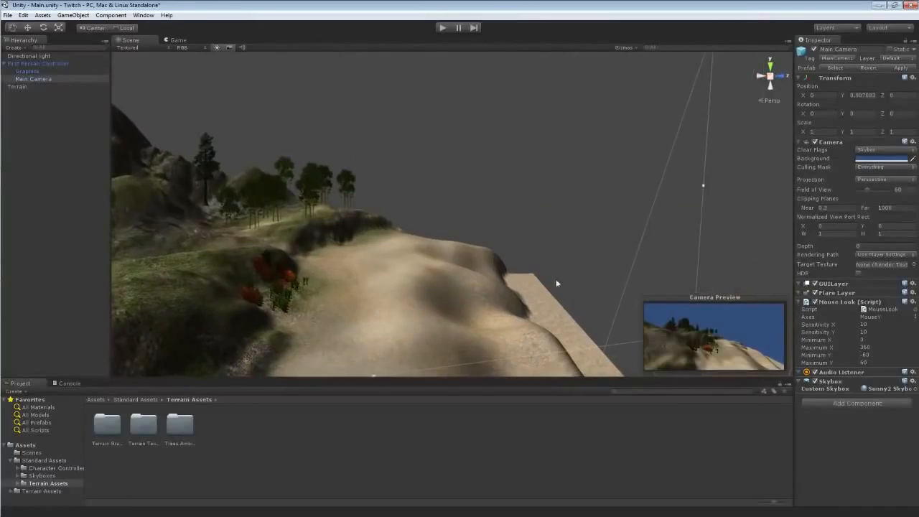
left_click(441, 29)
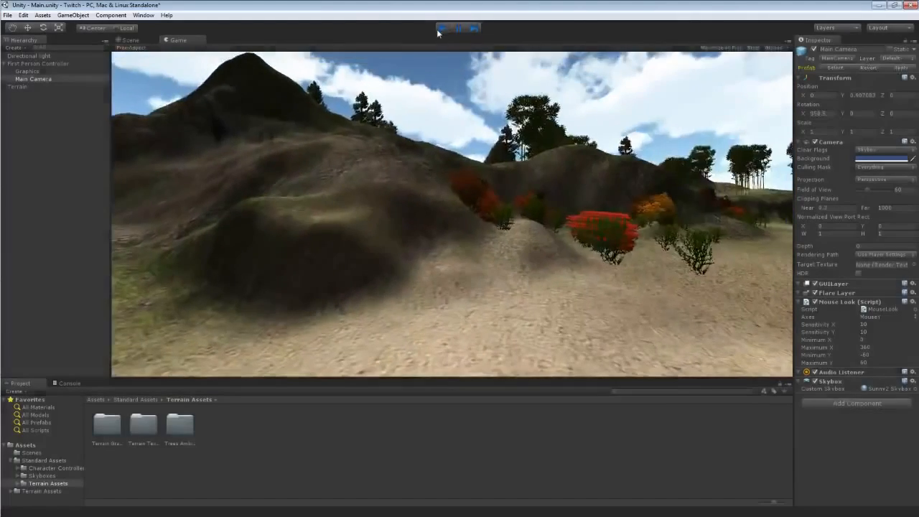
left_click(440, 29)
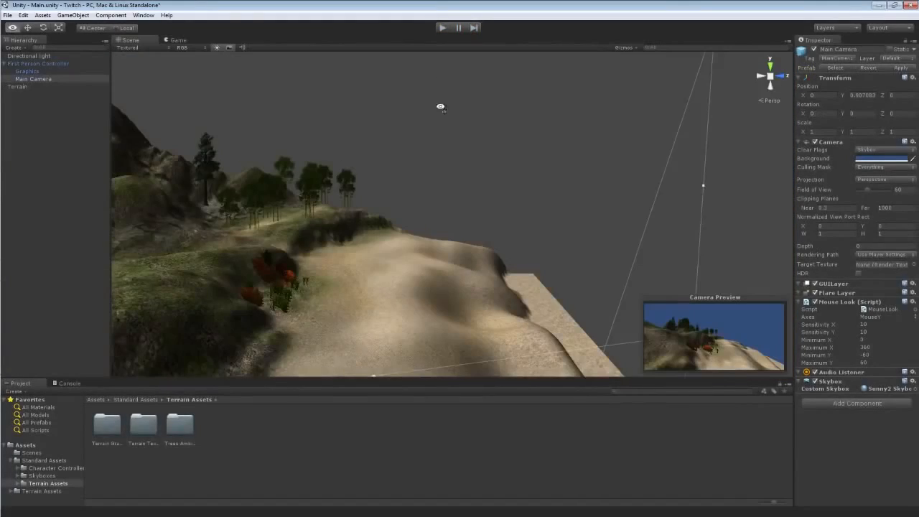
Remove the Skybox component from the Main Camera.
left_click_drag(436, 103, 408, 128, "alt")
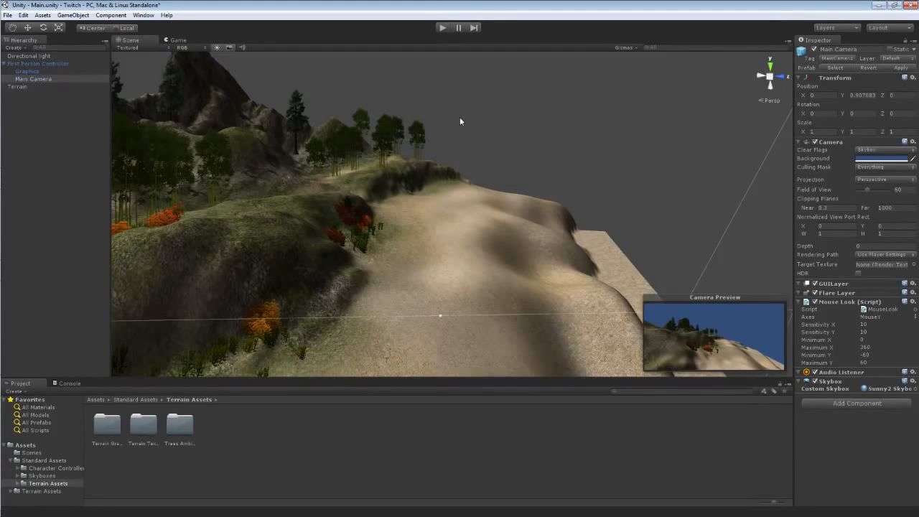
right_click(841, 383)
left_click(848, 402)
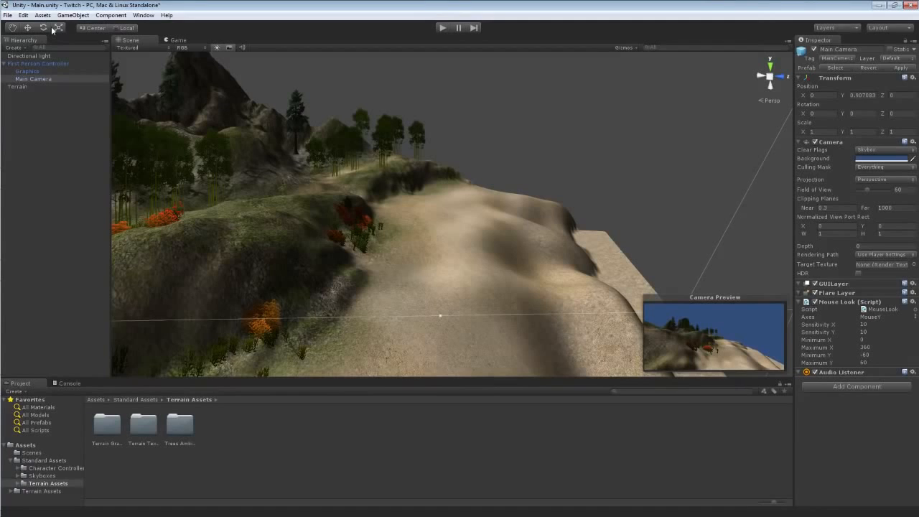
Set the scene's render settings skybox material to Sunny2 Skybox.
left_click(26, 16)
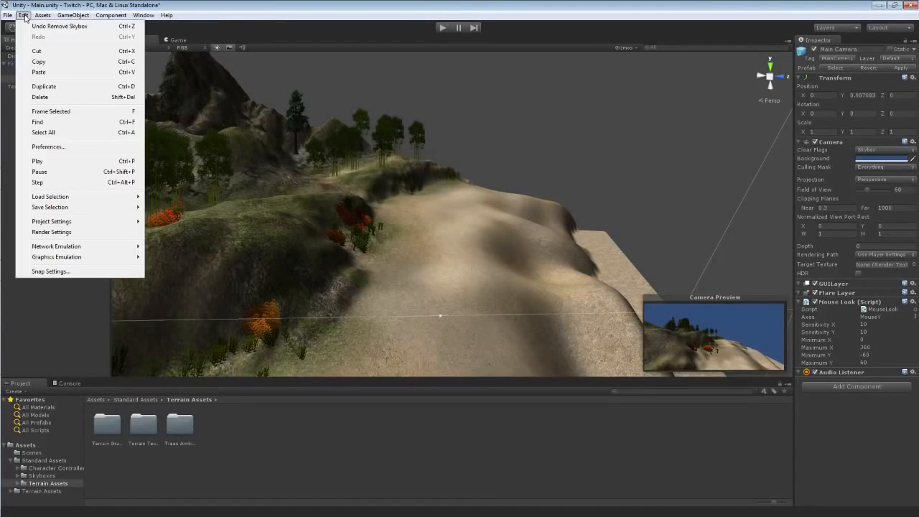
left_click(58, 232)
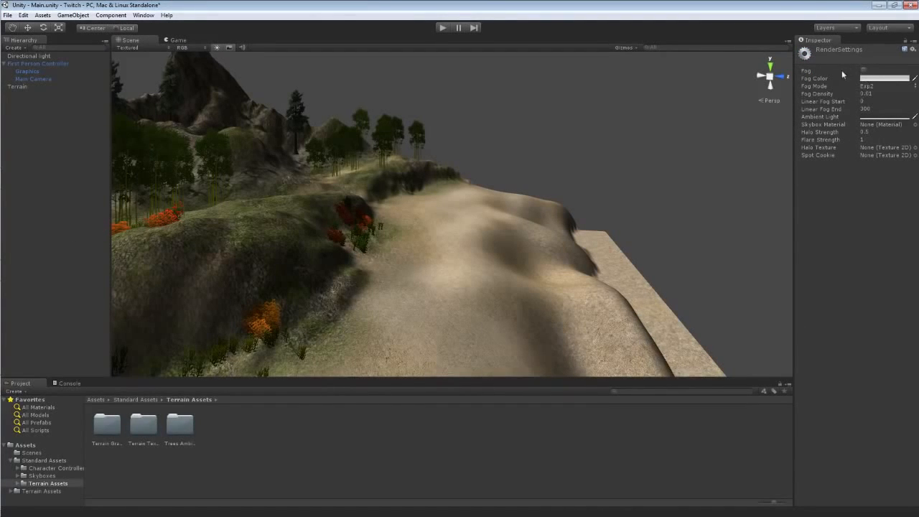
left_click(914, 125)
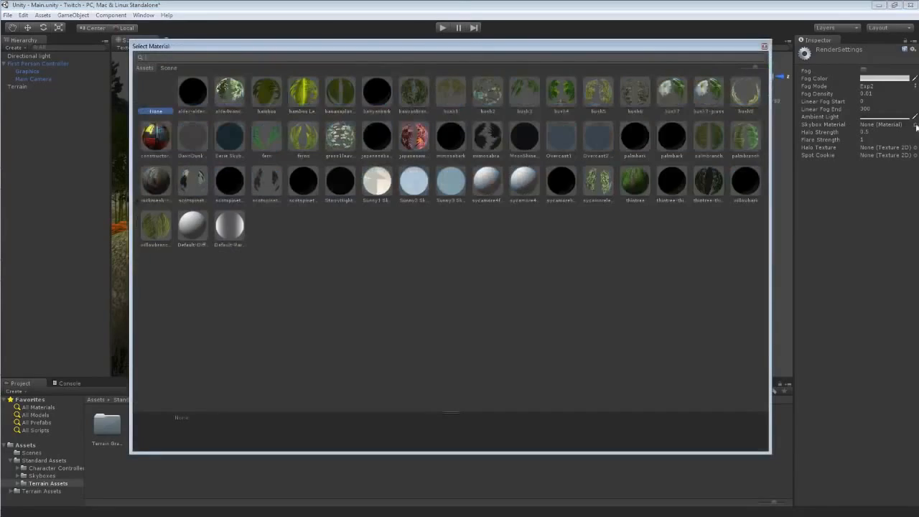
double_click(416, 182)
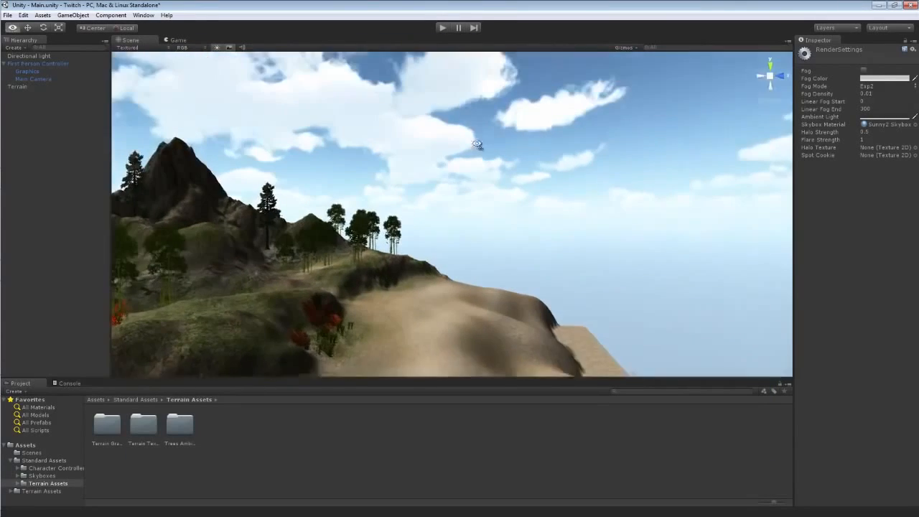
right_click_drag(476, 145, 400, 149)
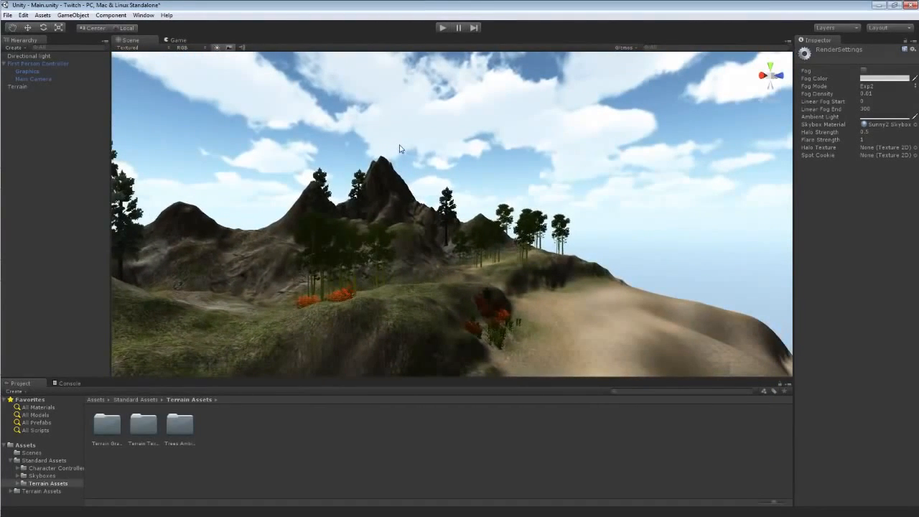
Play the scene and walk forward to preview the new sky.
left_click(442, 27)
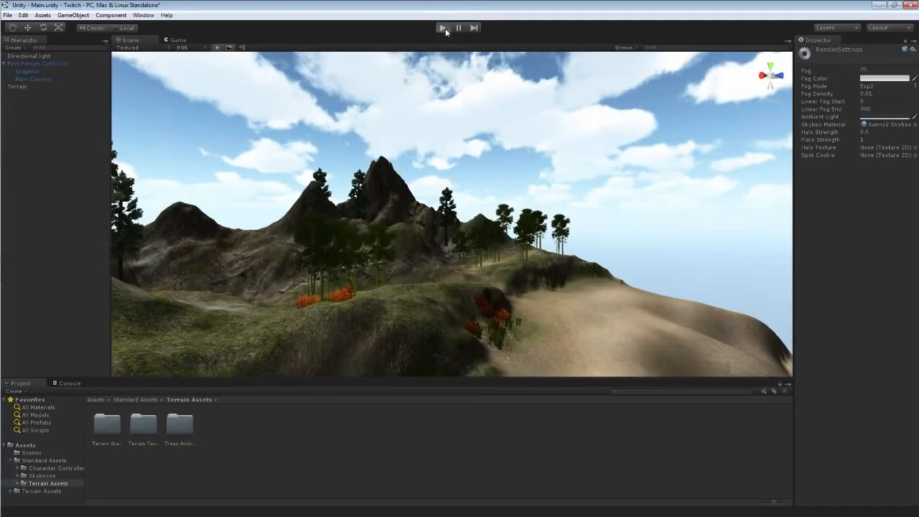
key("w")
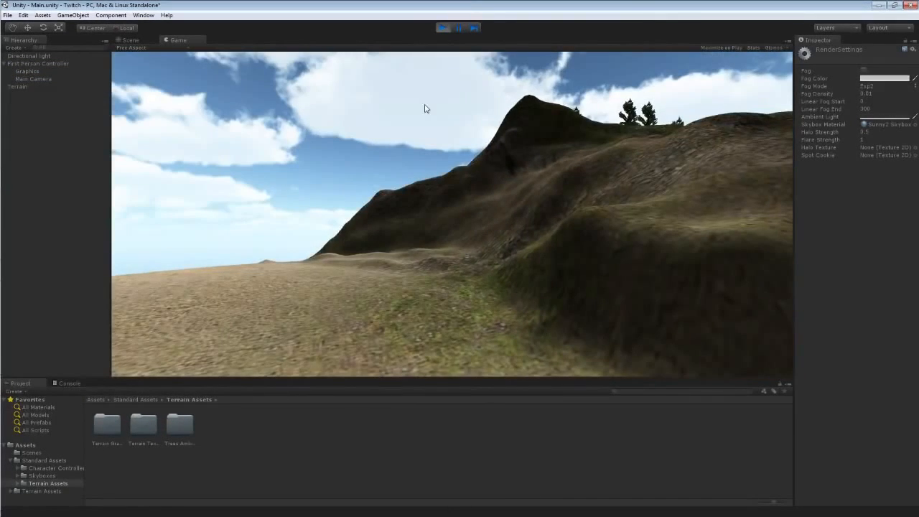
key("w")
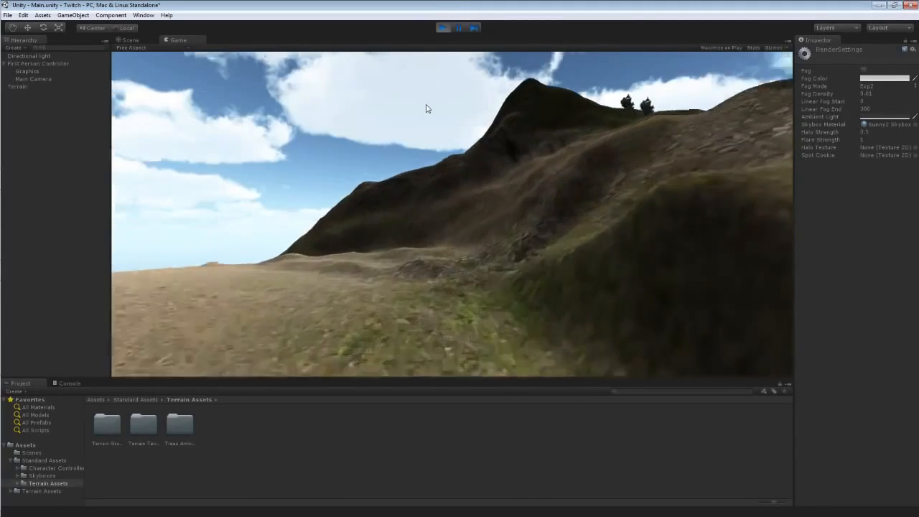
key("w")
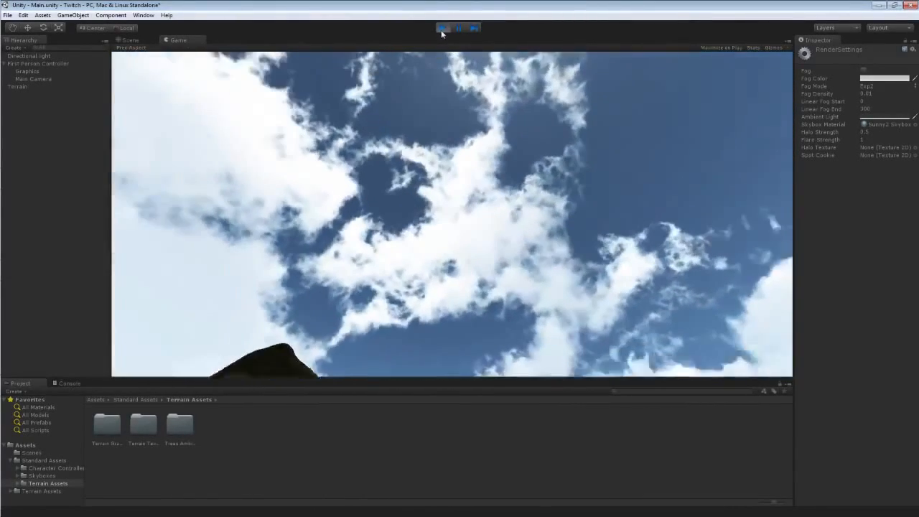
left_click(442, 27)
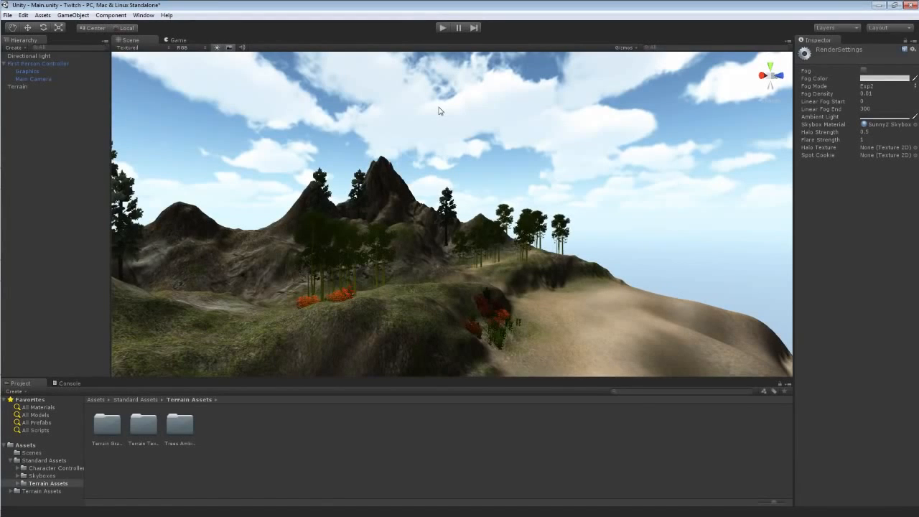
Enable fog in the scene's render settings.
left_click(445, 29)
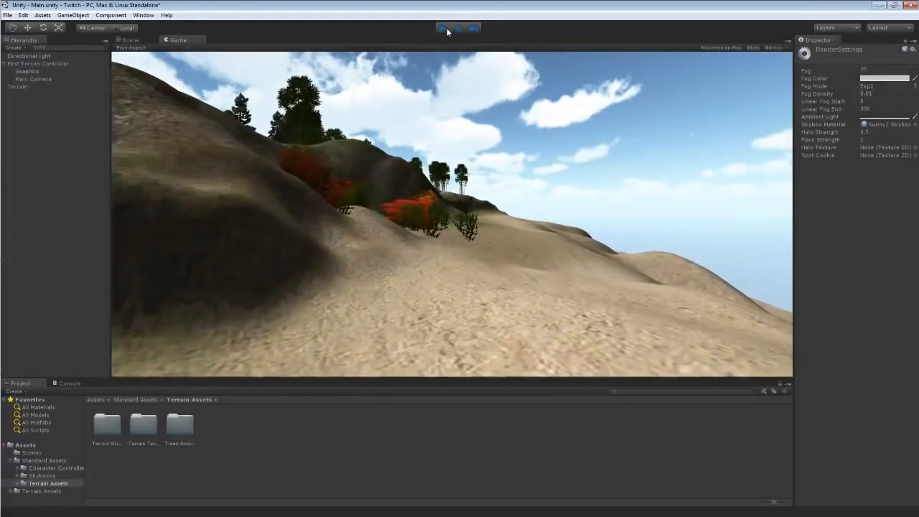
left_click(447, 28)
left_click_drag(477, 127, 380, 174, "alt")
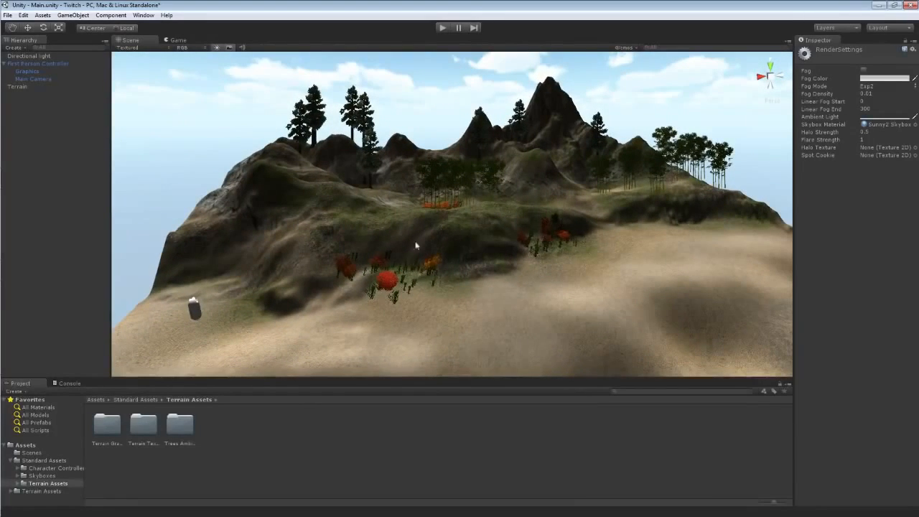
left_click_drag(534, 221, 585, 265, "alt")
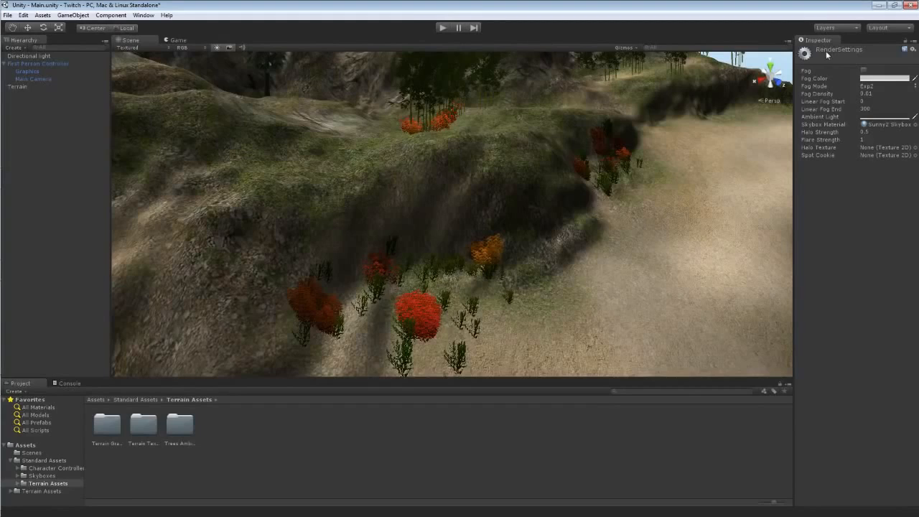
left_click(25, 16)
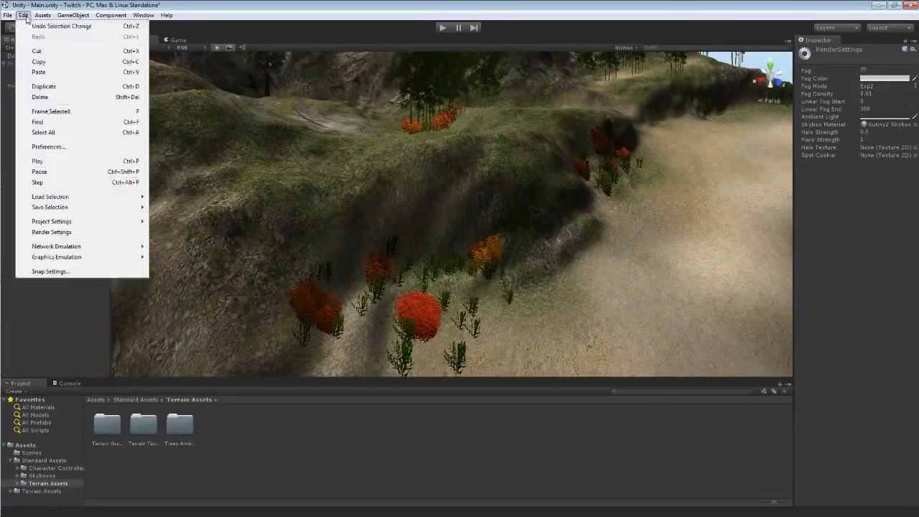
left_click(69, 233)
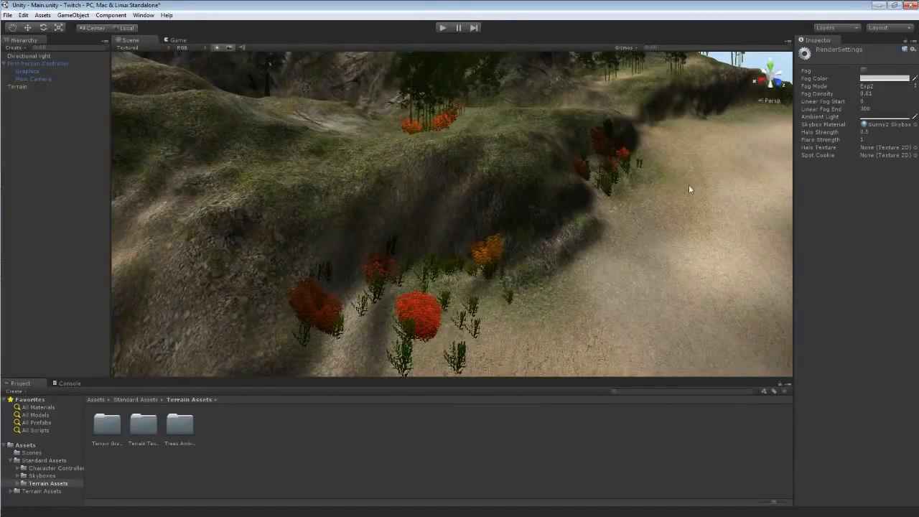
left_click(863, 71)
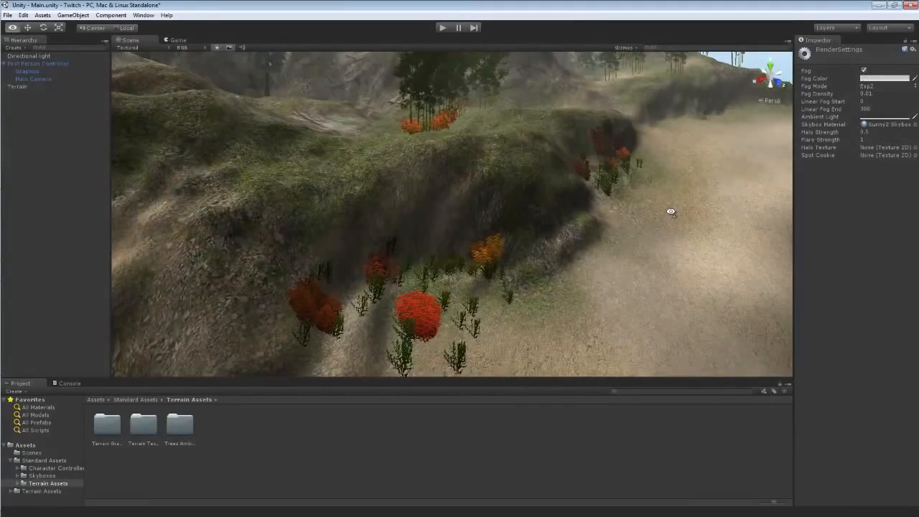
Play the scene briefly to preview the fog, then stop playback.
left_click_drag(669, 206, 653, 182, "alt")
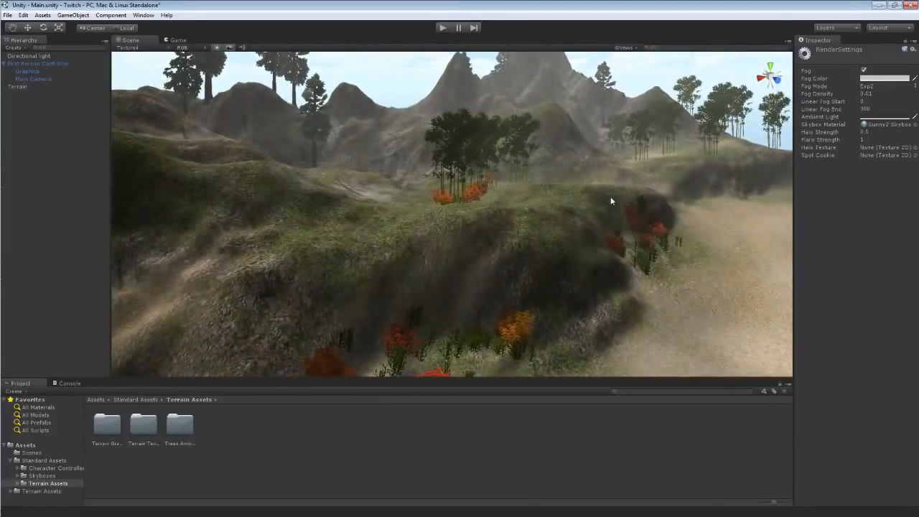
left_click_drag(533, 203, 615, 209, "alt")
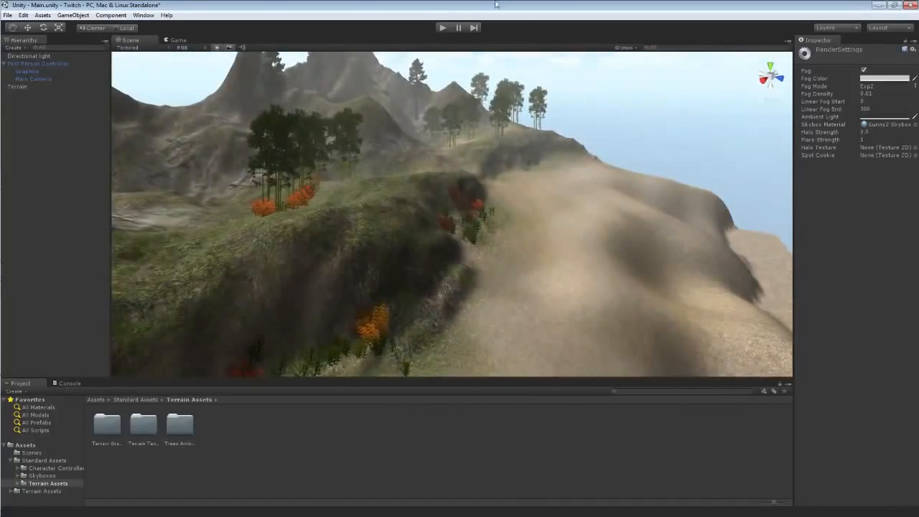
left_click(441, 28)
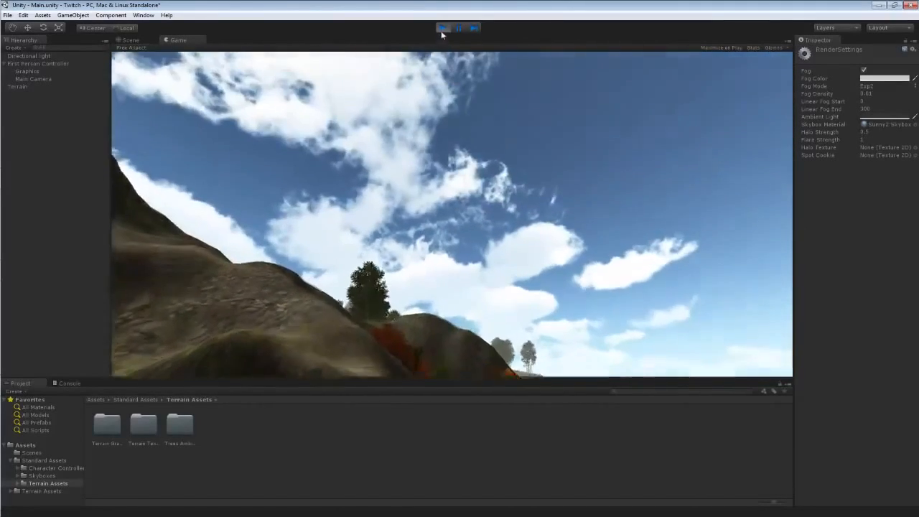
left_click(441, 28)
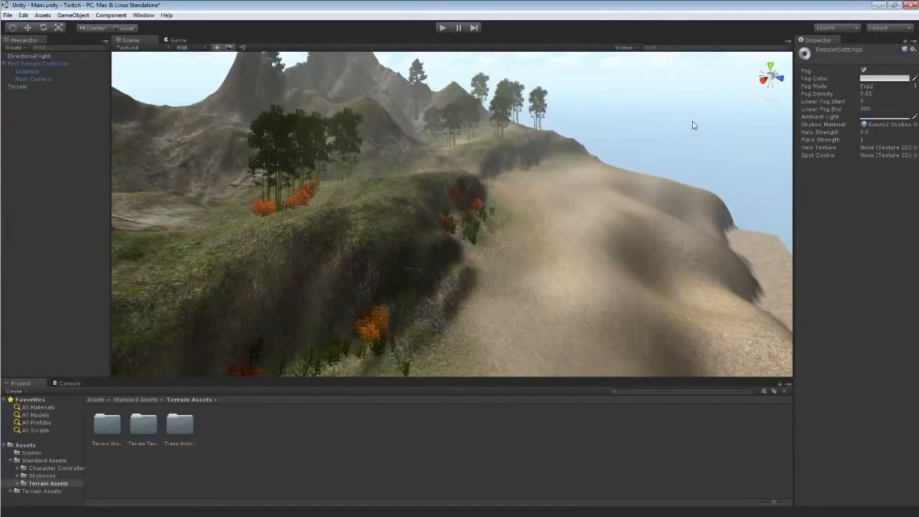
Set the fog colour to a pale sky blue in the colour picker and close it.
left_click(871, 79)
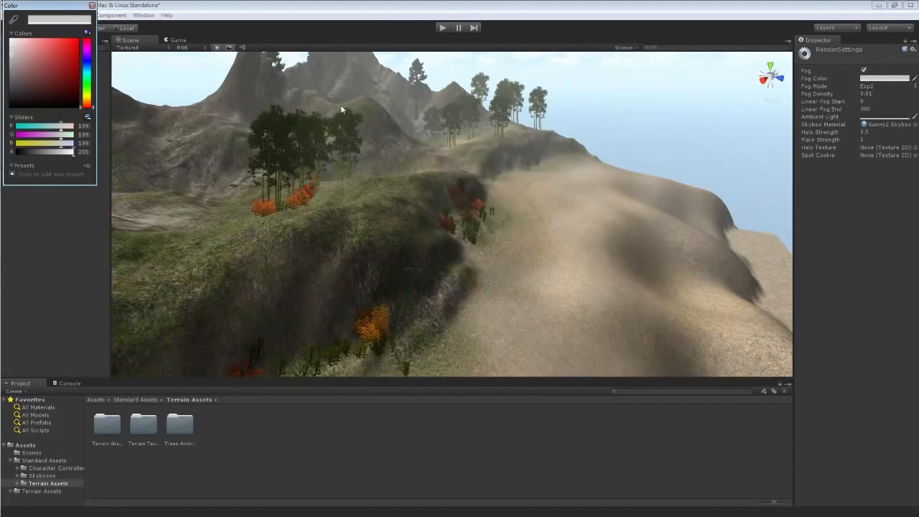
left_click(87, 56)
left_click_drag(88, 56, 89, 63)
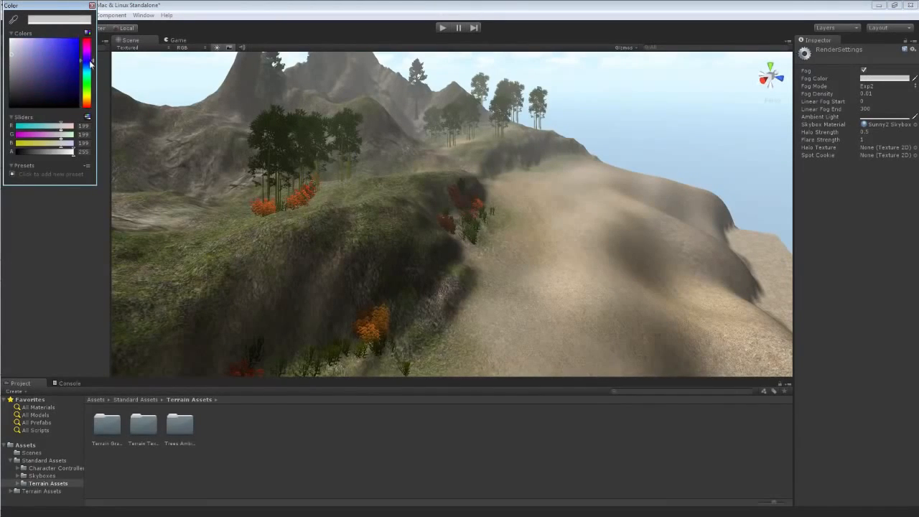
left_click_drag(12, 43, 25, 41)
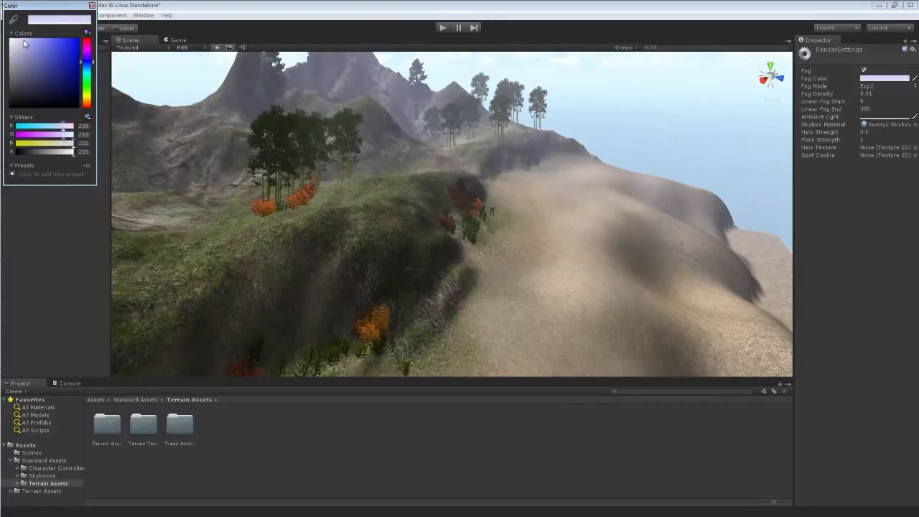
left_click(89, 65)
left_click_drag(89, 65, 89, 71)
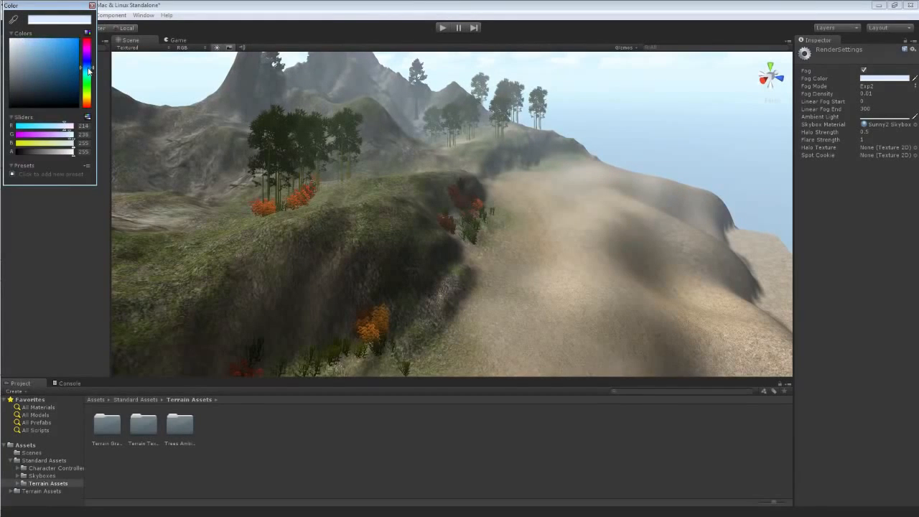
left_click(27, 43)
left_click(92, 5)
Switch the fog mode to Exponential and set the fog density to 0.003.
right_click_drag(221, 164, 210, 139)
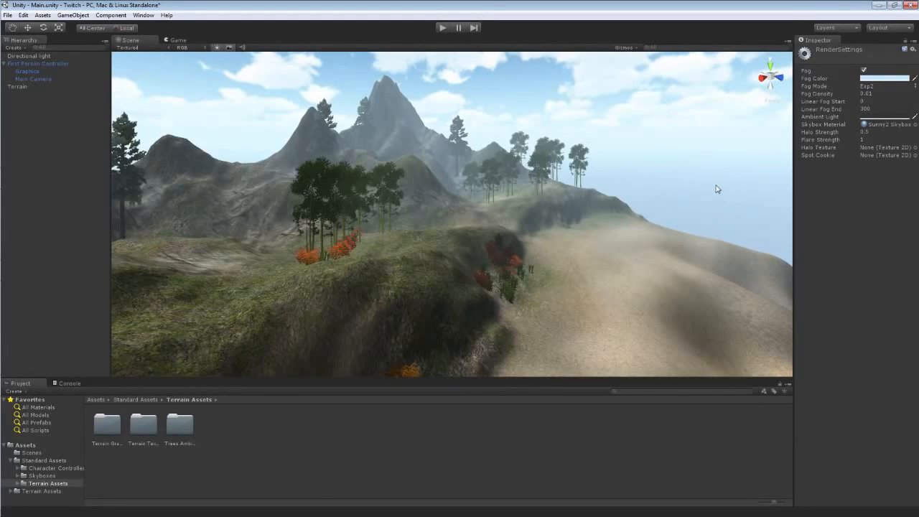
left_click(872, 86)
left_click(868, 94)
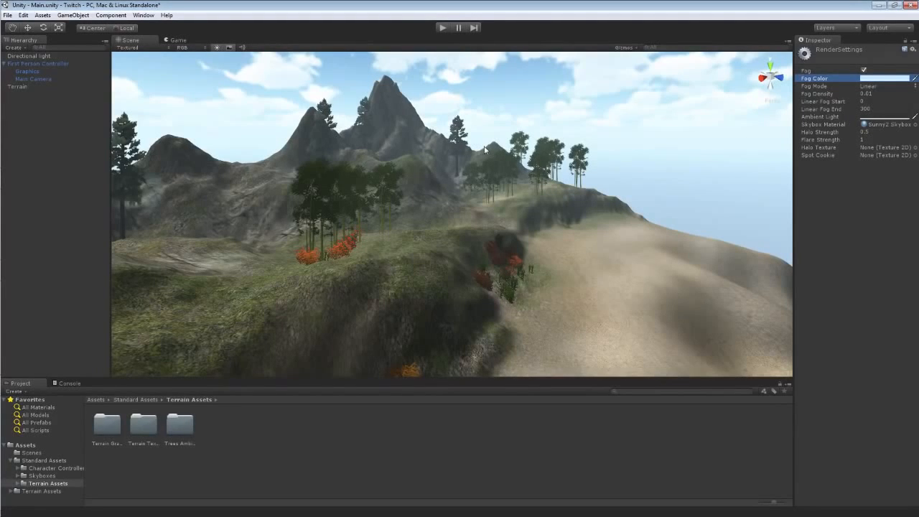
left_click(869, 87)
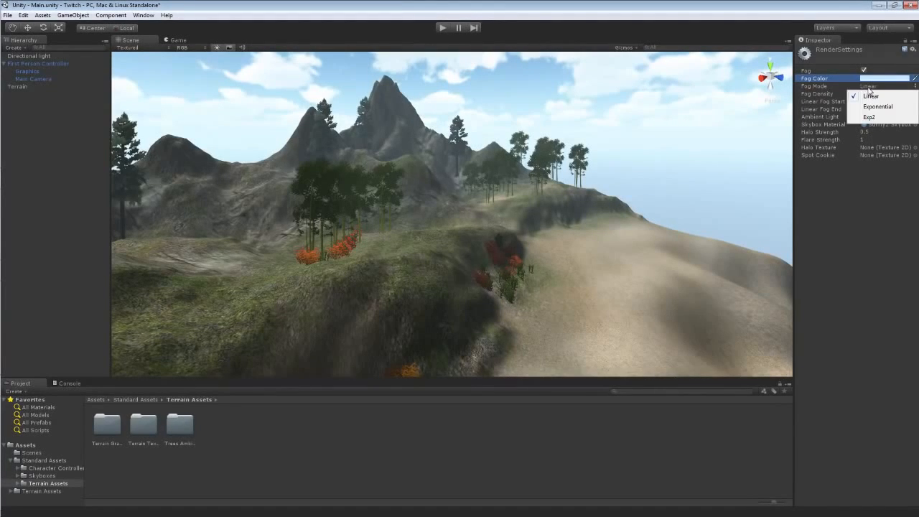
left_click(870, 106)
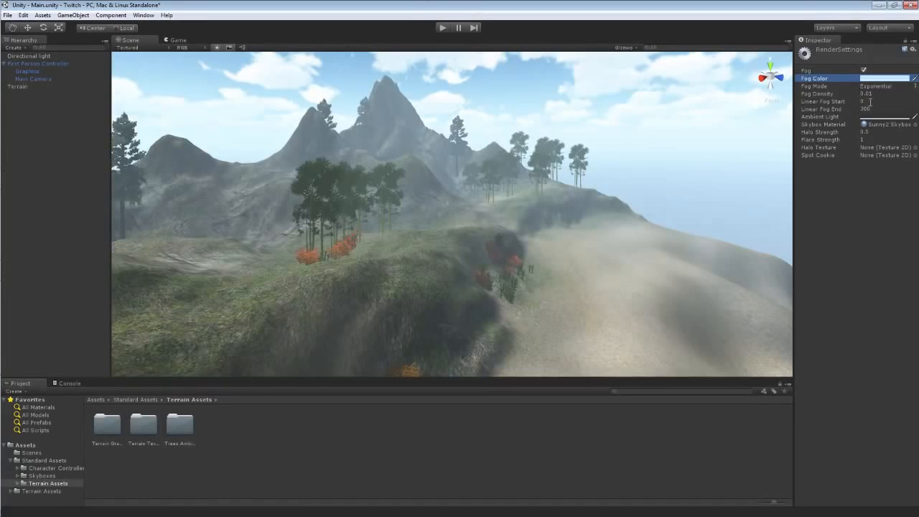
left_click_drag(841, 93, 837, 96)
left_click(873, 94)
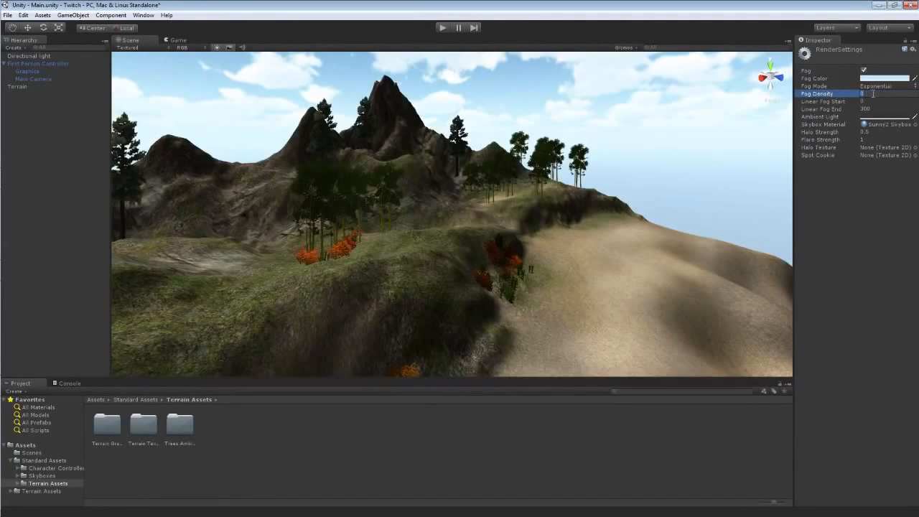
type(".01")
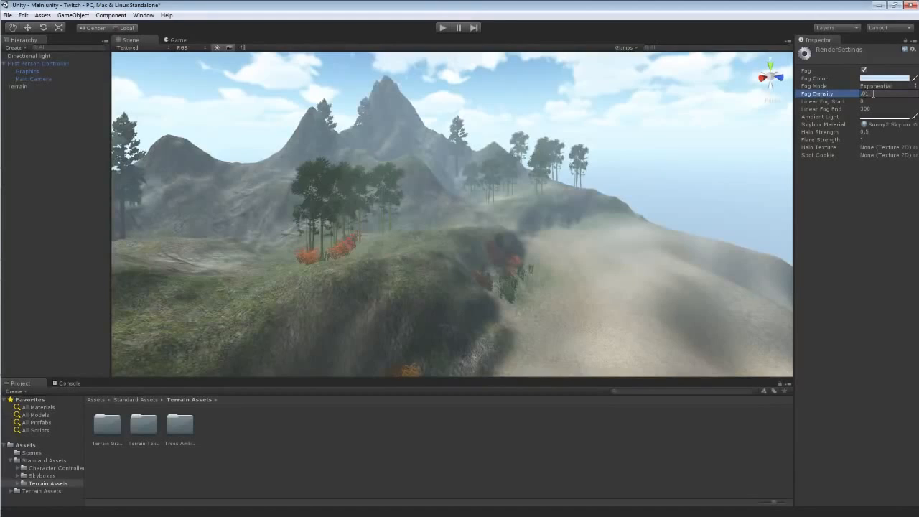
key("BackSpace")
type("0")
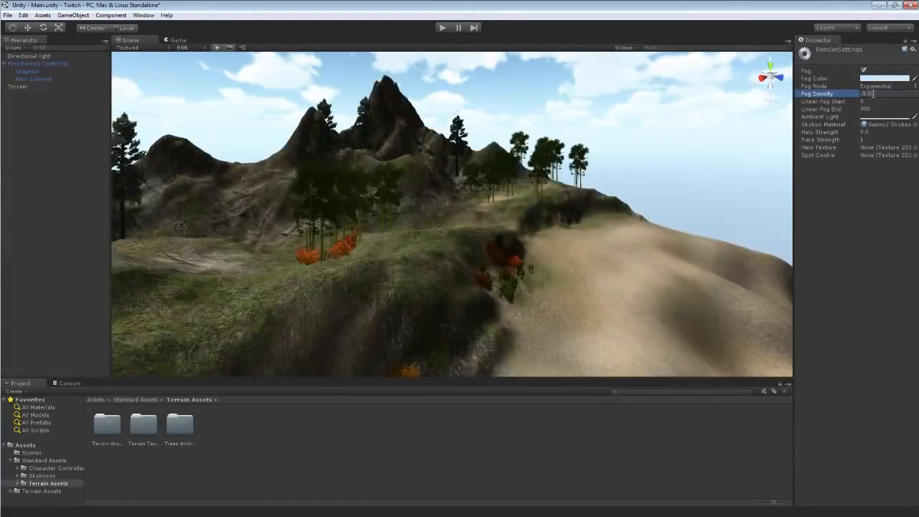
type("3")
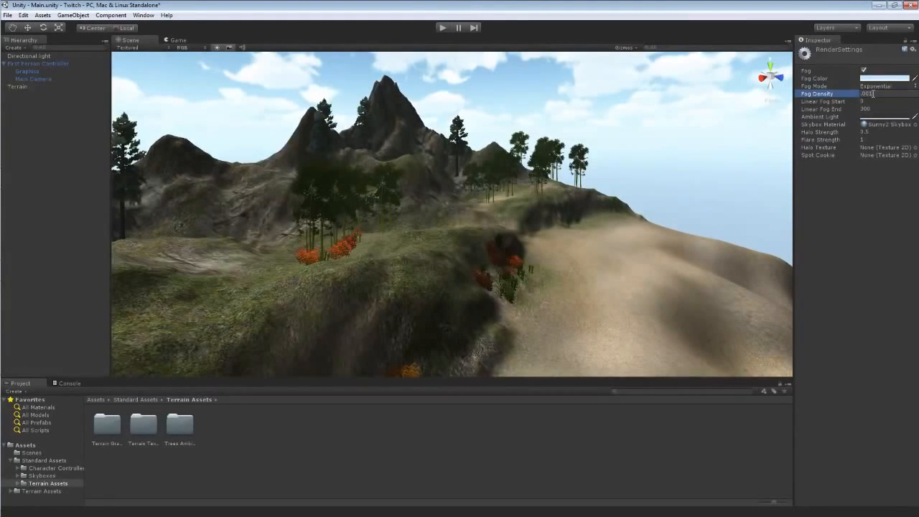
right_click_drag(655, 223, 652, 201)
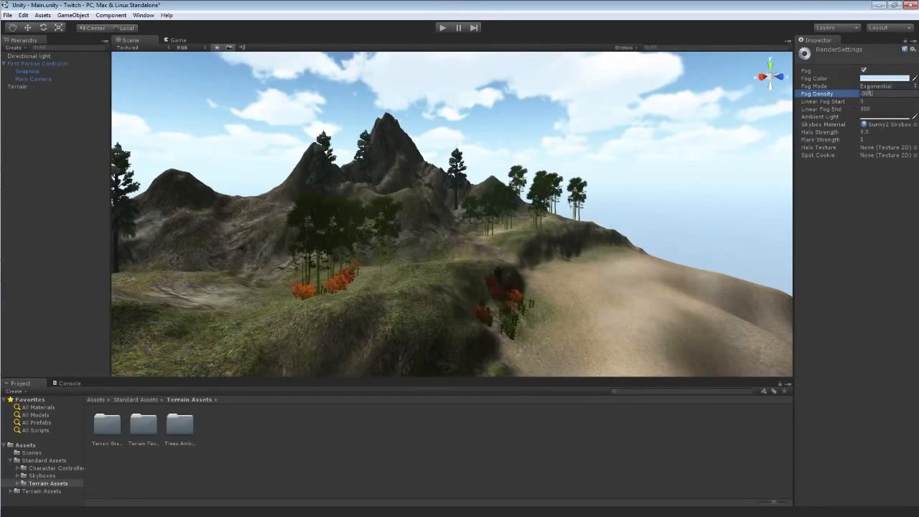
Switch the fog mode to Linear and set the linear fog start to about 44.
left_click(872, 86)
left_click(870, 96)
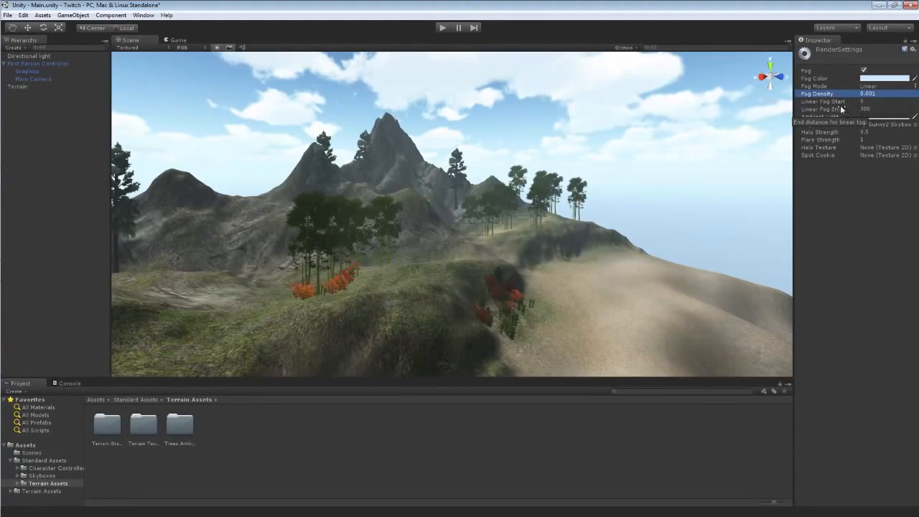
left_click_drag(840, 105, 20, 101)
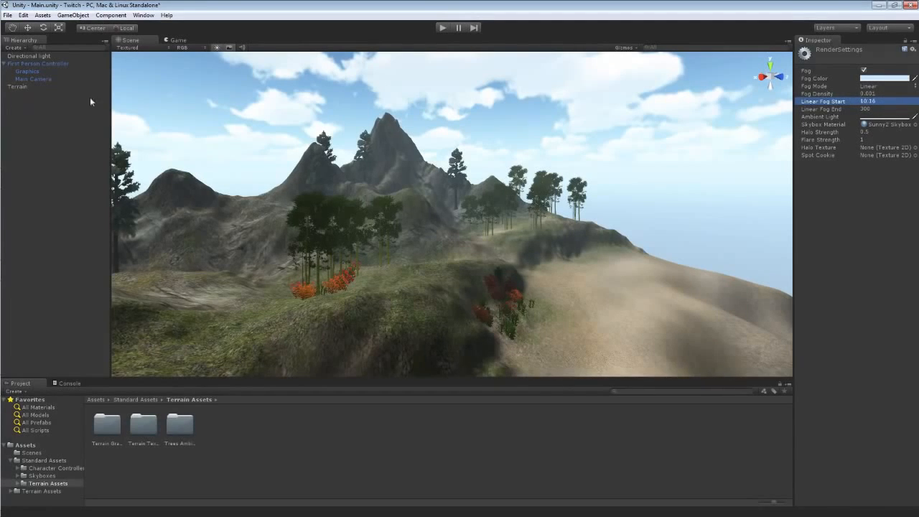
left_click_drag(91, 99, 629, 123)
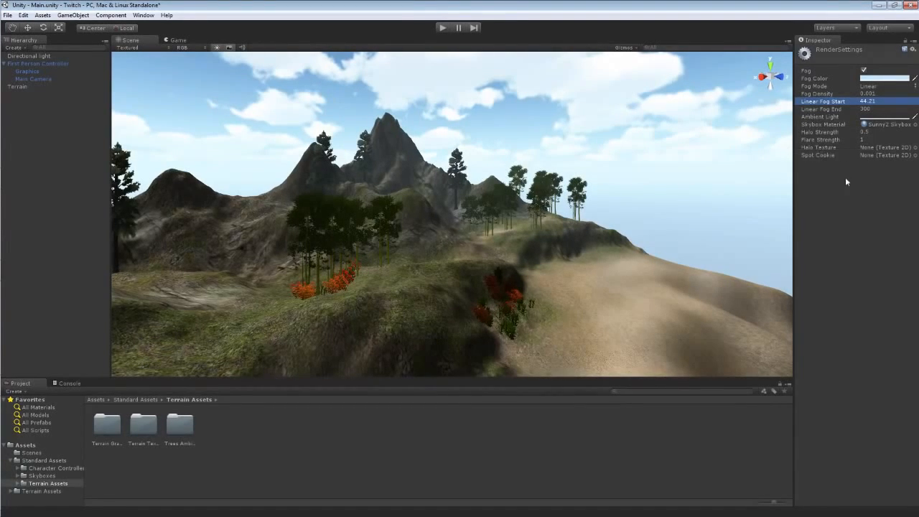
Switch the fog mode to Exp2 and set the fog density to 0.0001.
left_click_drag(832, 95, 779, 95)
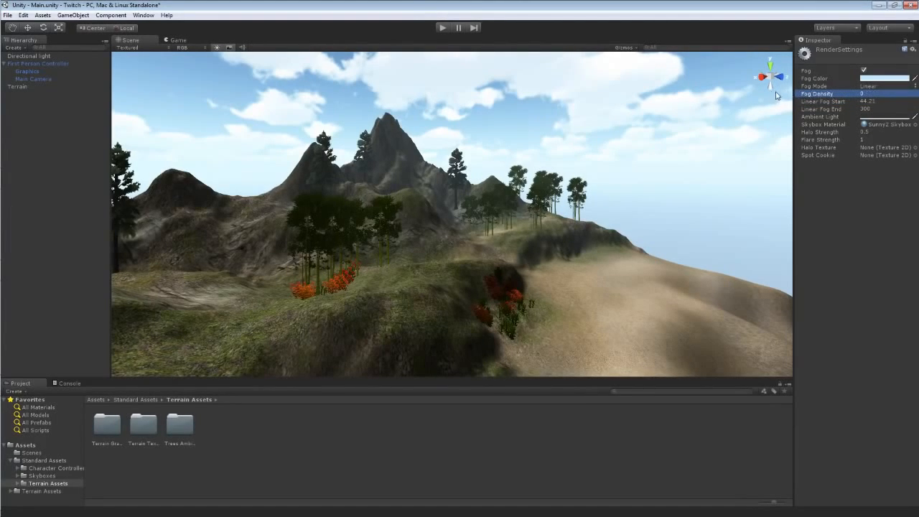
left_click(868, 87)
left_click(874, 106)
left_click(872, 87)
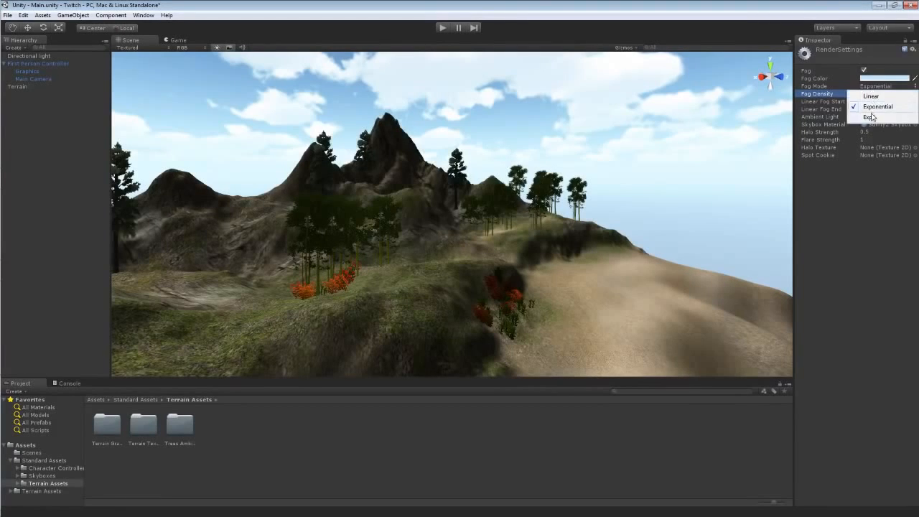
left_click(871, 117)
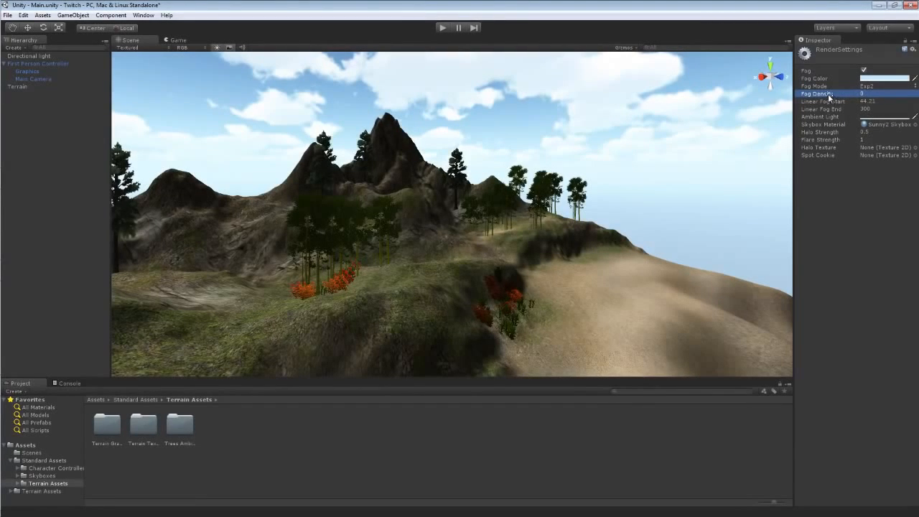
left_click_drag(830, 98, 831, 95)
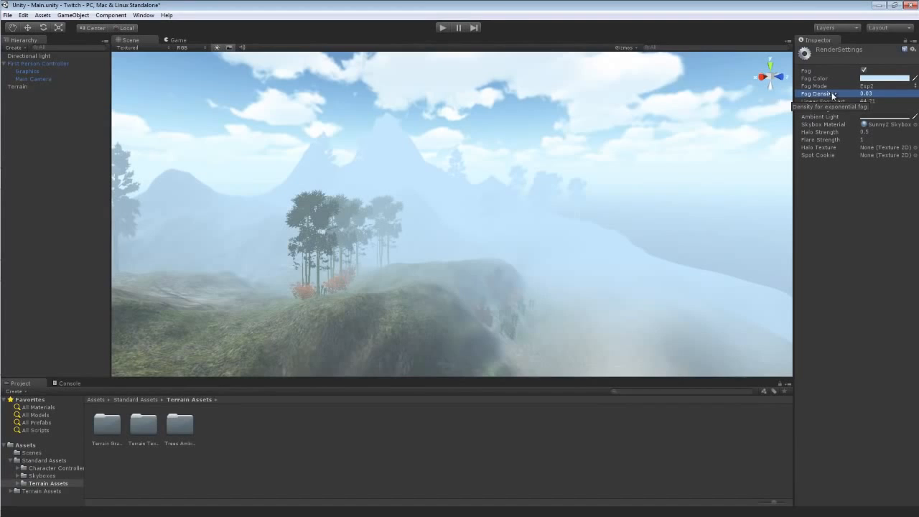
left_click(875, 94)
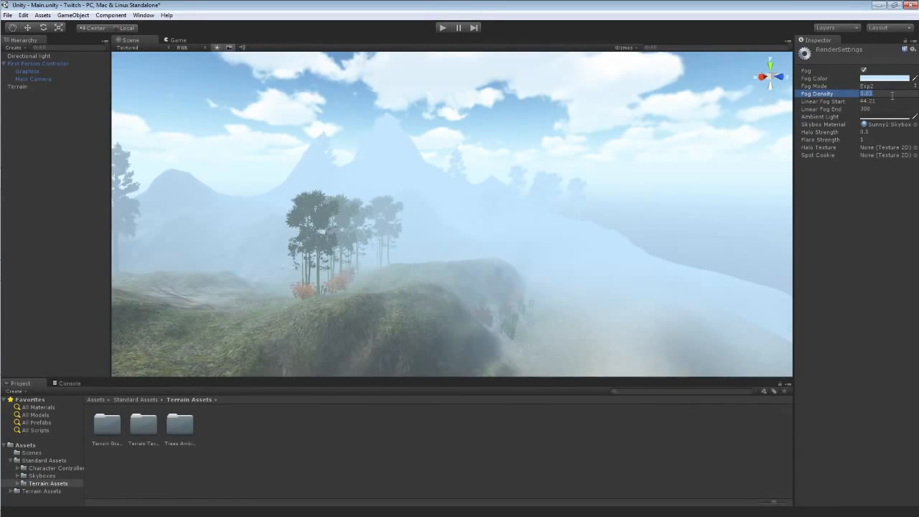
type("0.0001")
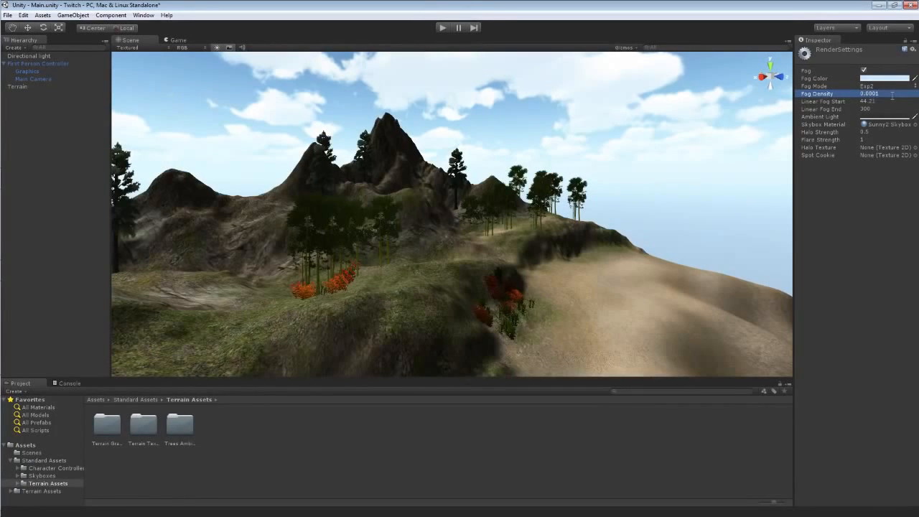
Switch the fog mode back to Linear.
left_click(872, 86)
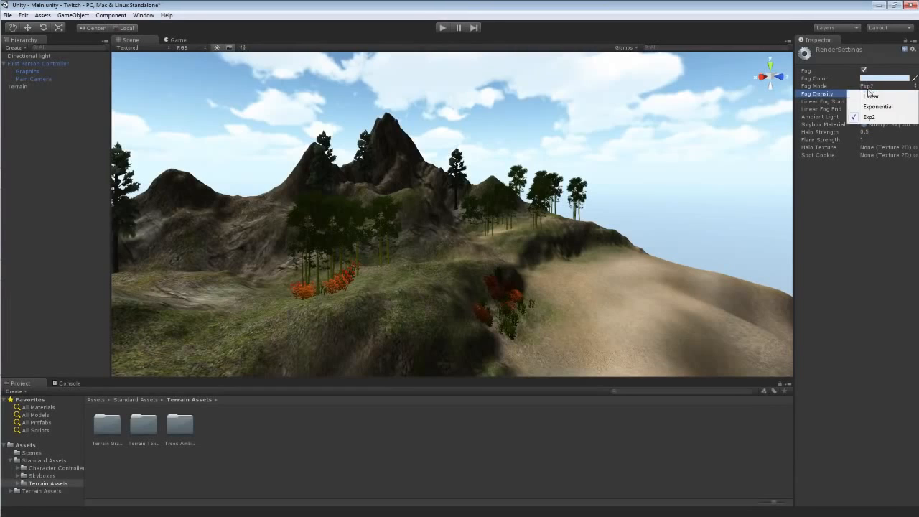
left_click(870, 95)
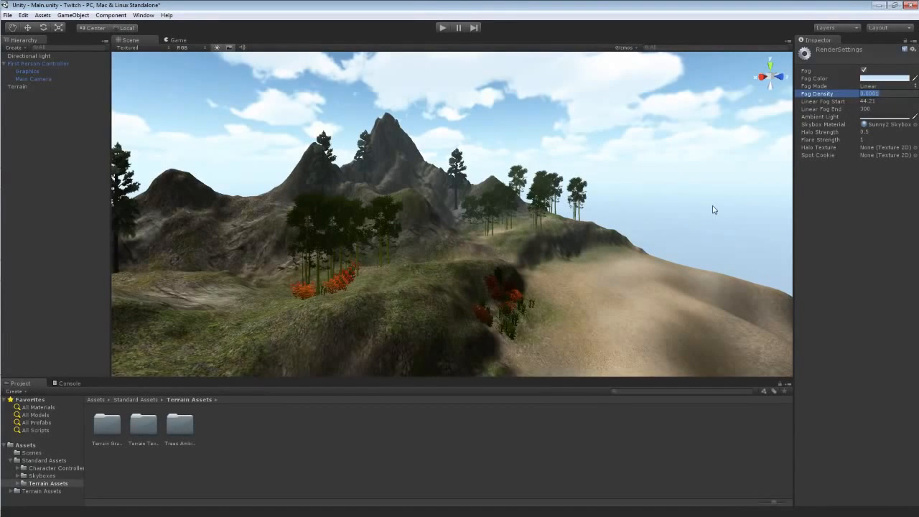
right_click_drag(622, 208, 640, 233)
Play the scene and walk forward to preview the fog, then stop playback.
left_click(443, 29)
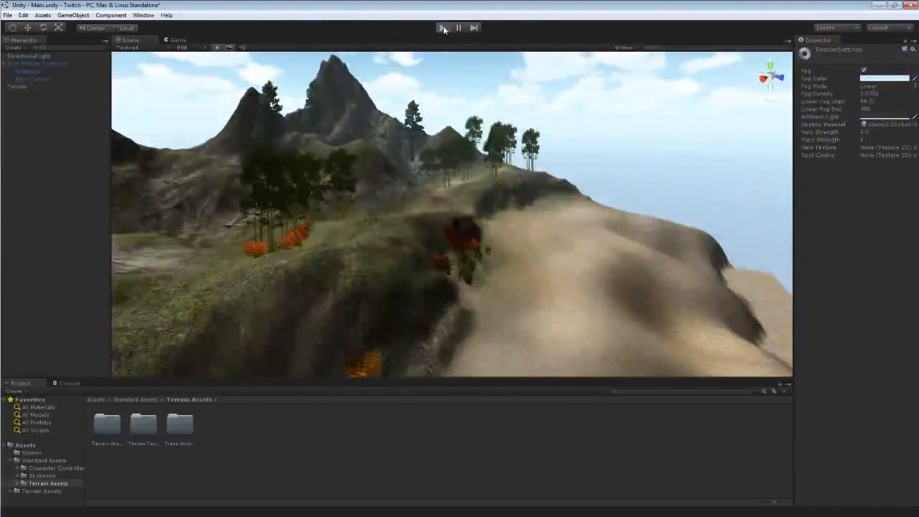
key("w")
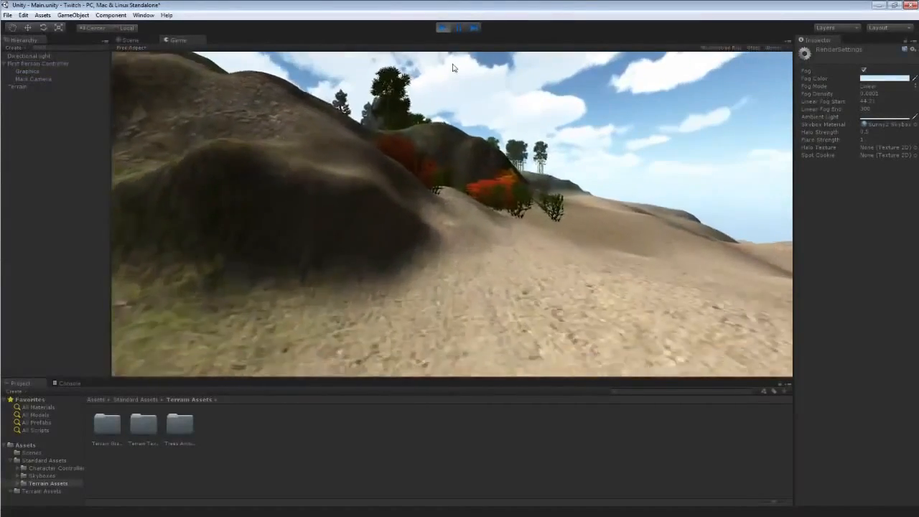
key("w")
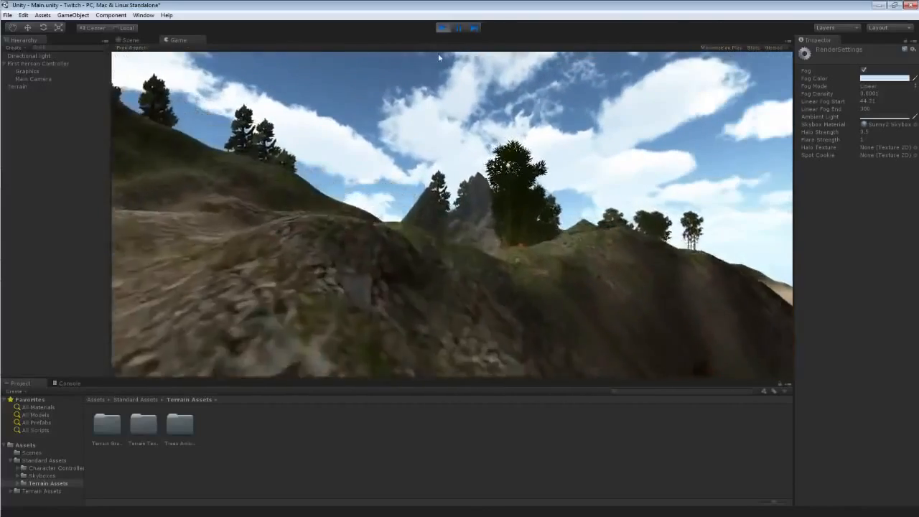
key("w")
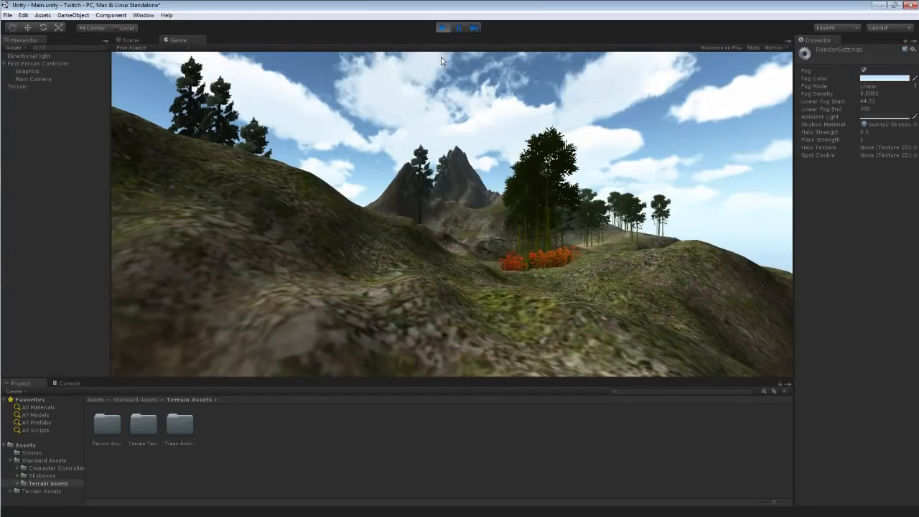
key("w")
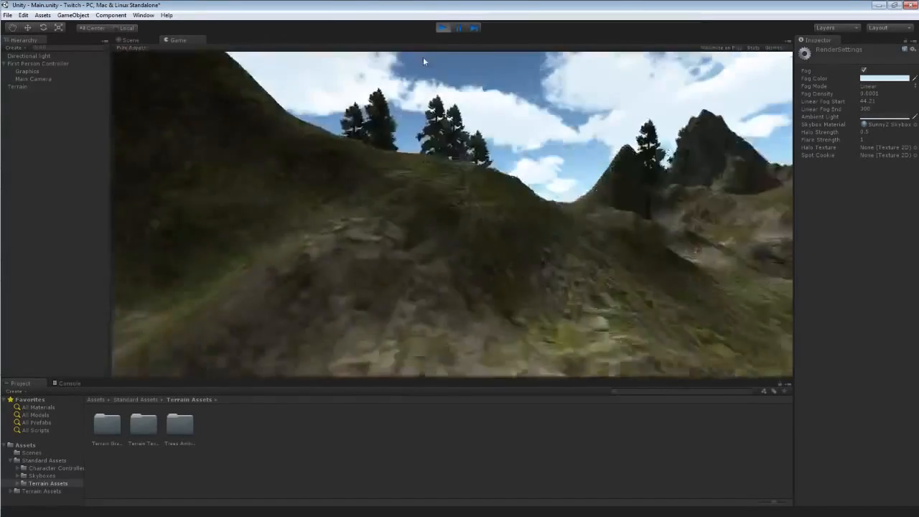
key("w")
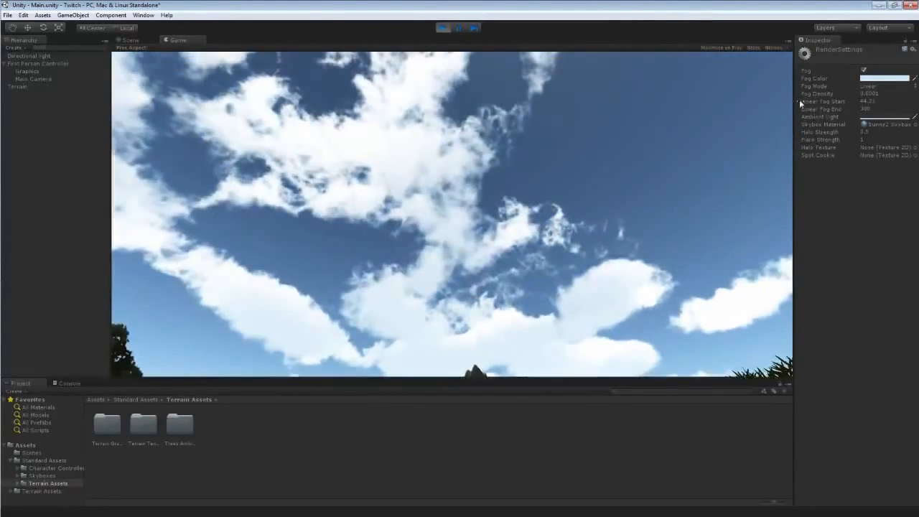
left_click(443, 28)
Set the linear fog start to about 34.
left_click_drag(855, 102, 673, 98)
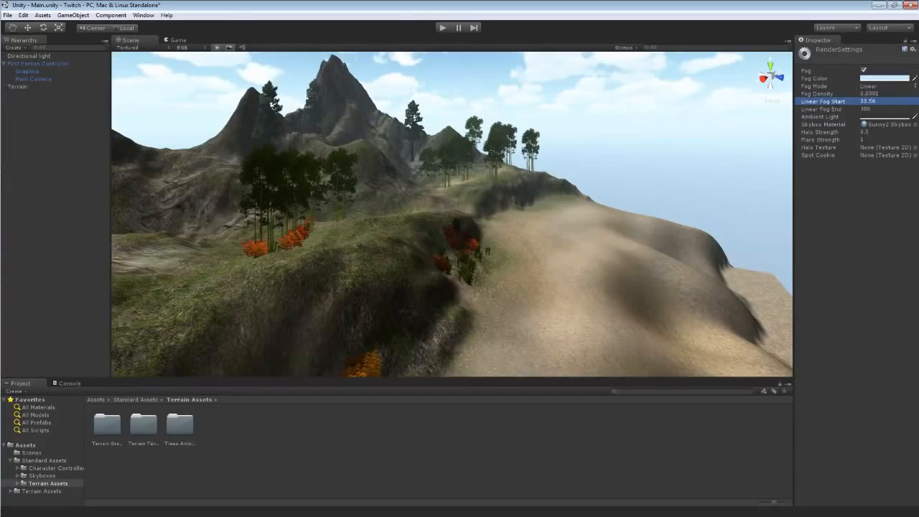
Set the linear fog start to 30.
left_click(870, 101)
type("30")
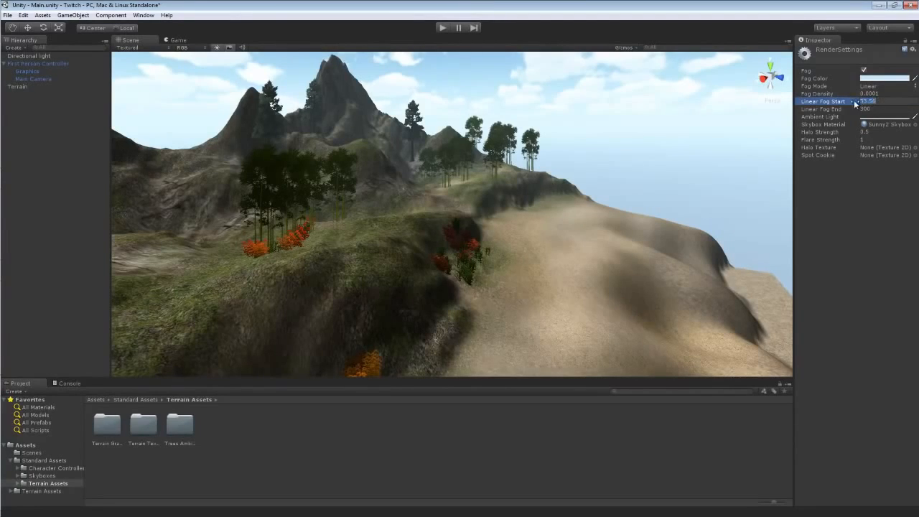
Play the scene and walk forward to preview the fog, then stop playback.
left_click(442, 28)
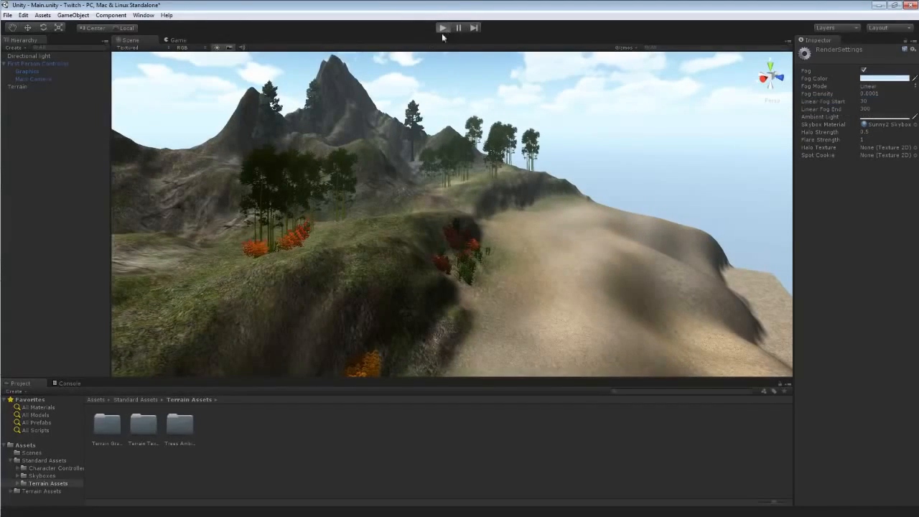
key("w")
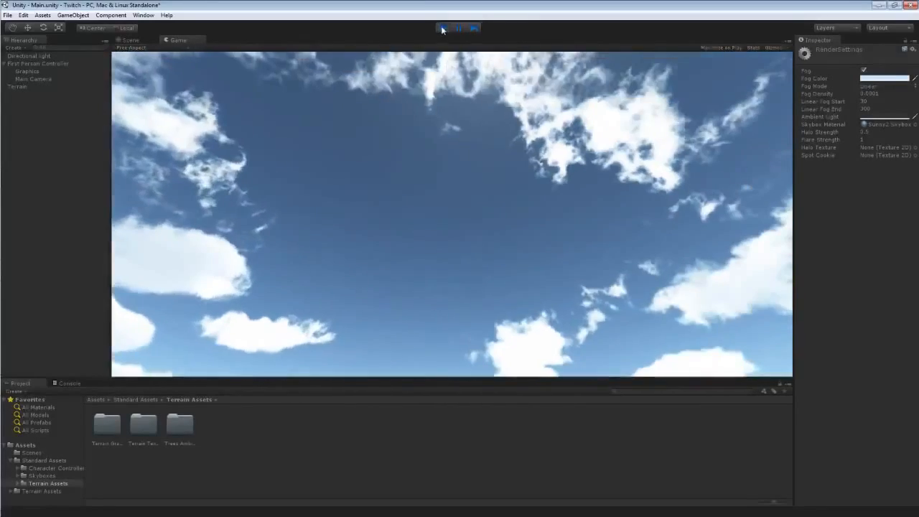
left_click(442, 28)
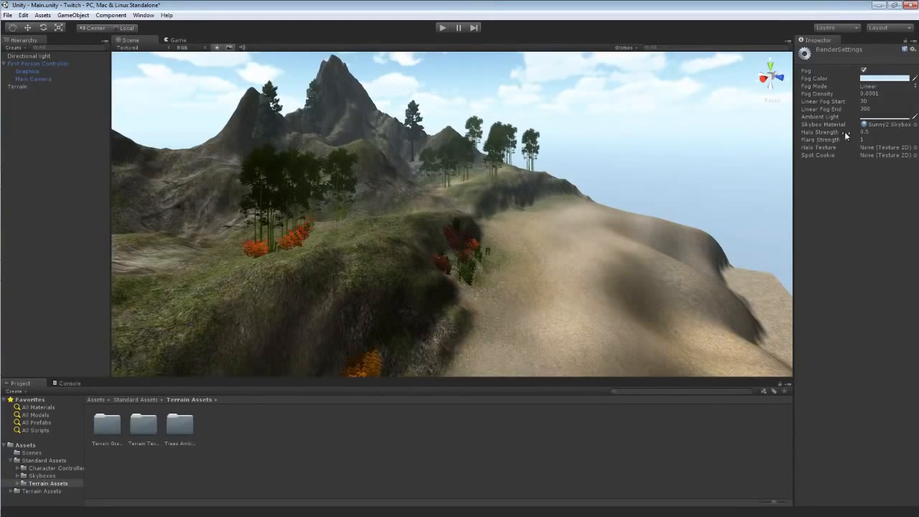
Switch the fog mode to Exponential and set the fog density to 0.01.
left_click(870, 85)
left_click(873, 106)
left_click(869, 93)
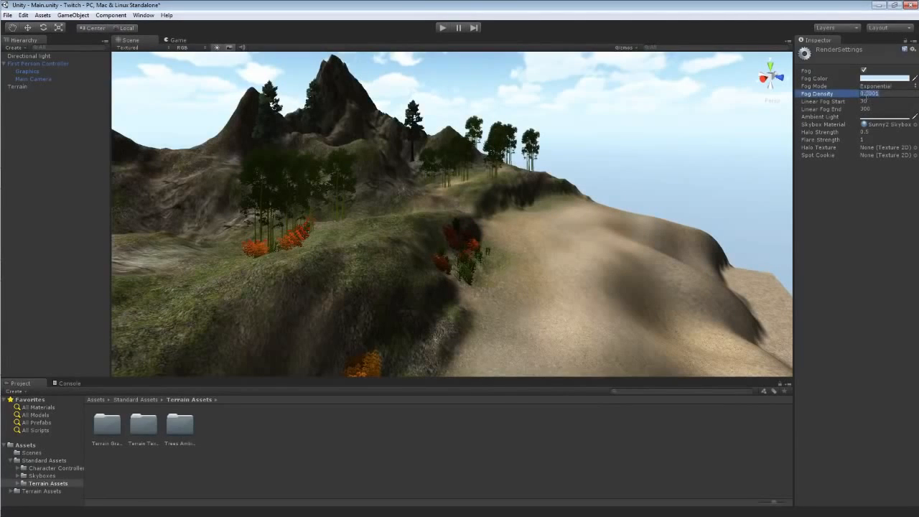
left_click_drag(839, 96, 843, 99)
type(".01")
key("Return")
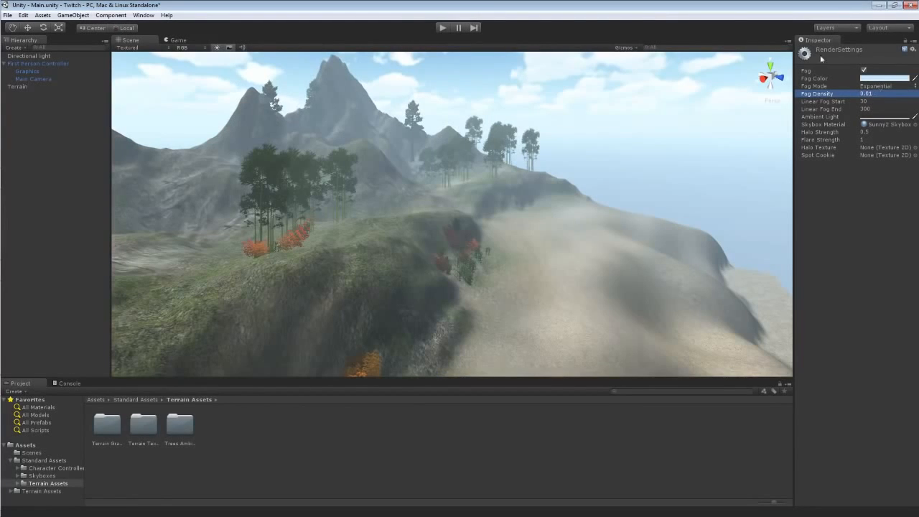
Play the scene, walk forward to preview the exponential fog, then stop playback.
left_click(442, 28)
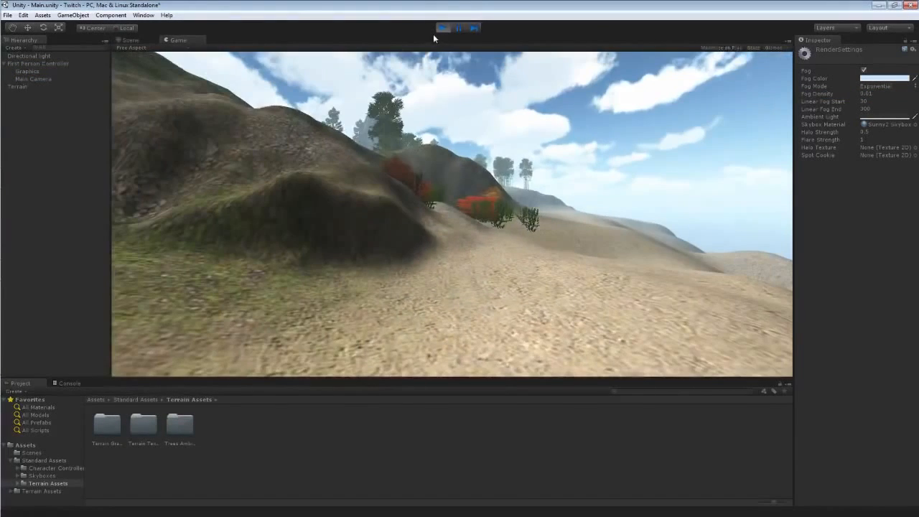
key("w")
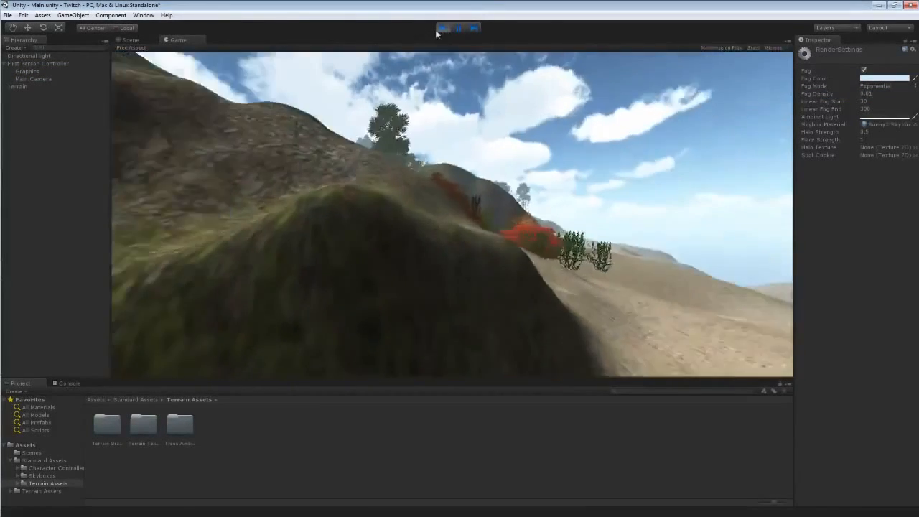
key("w")
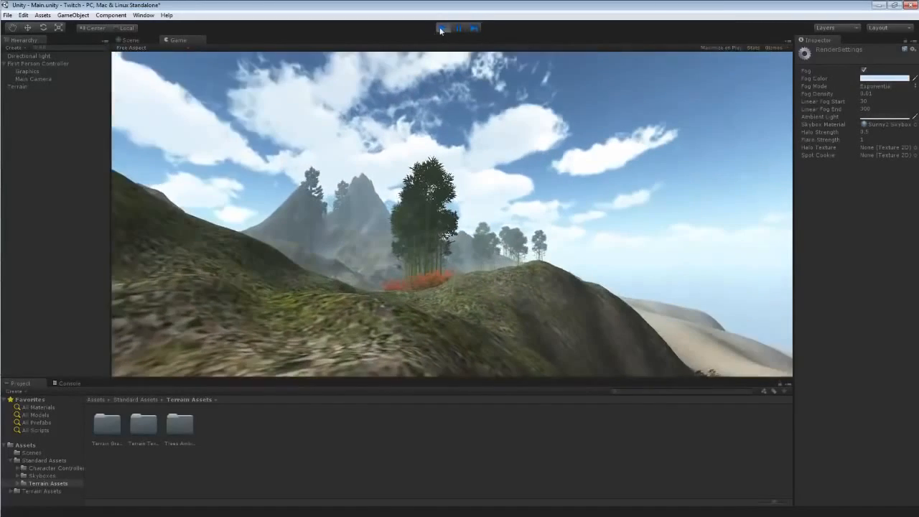
left_click(440, 30)
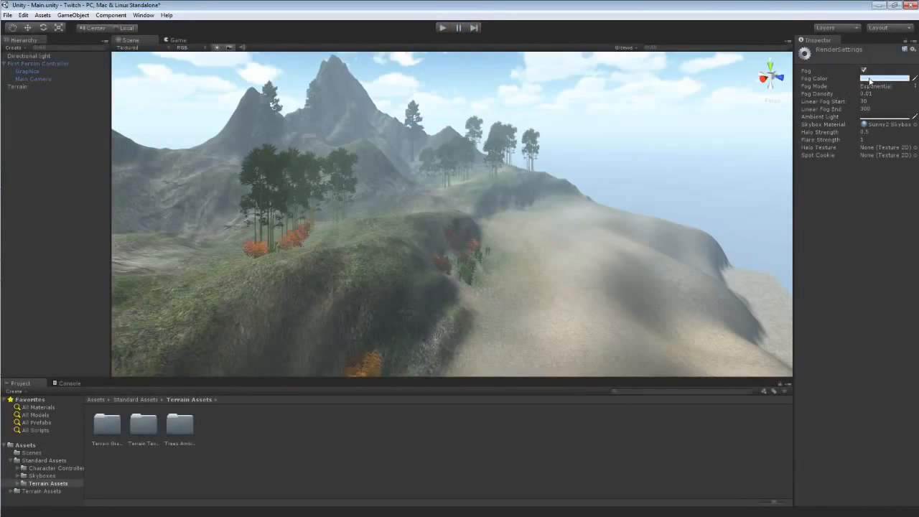
Change the fog colour to a dark olive yellow and briefly play the scene to preview it.
left_click(875, 78)
left_click(87, 93)
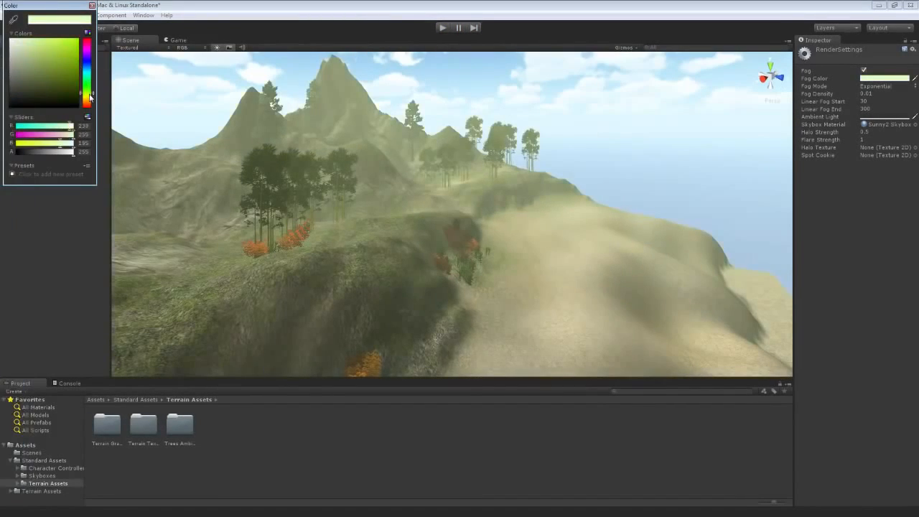
mouse_move(89, 94)
left_mouse_down()
mouse_move(67, 76)
mouse_move(58, 79)
mouse_move(74, 78)
left_mouse_up()
left_click(59, 79)
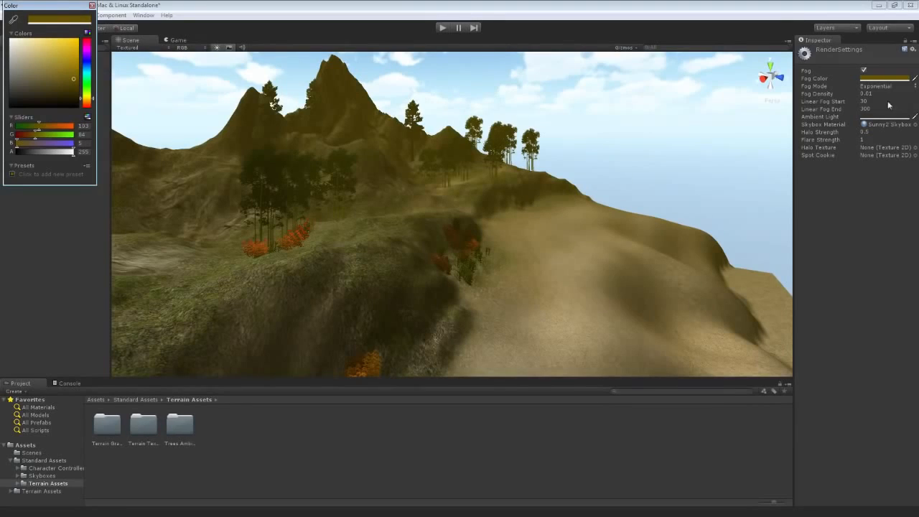
left_click(856, 77)
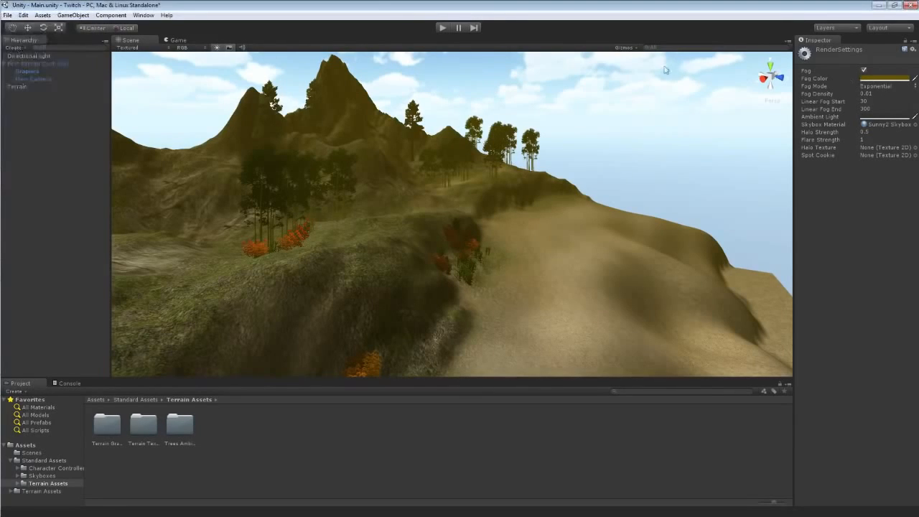
left_click(441, 27)
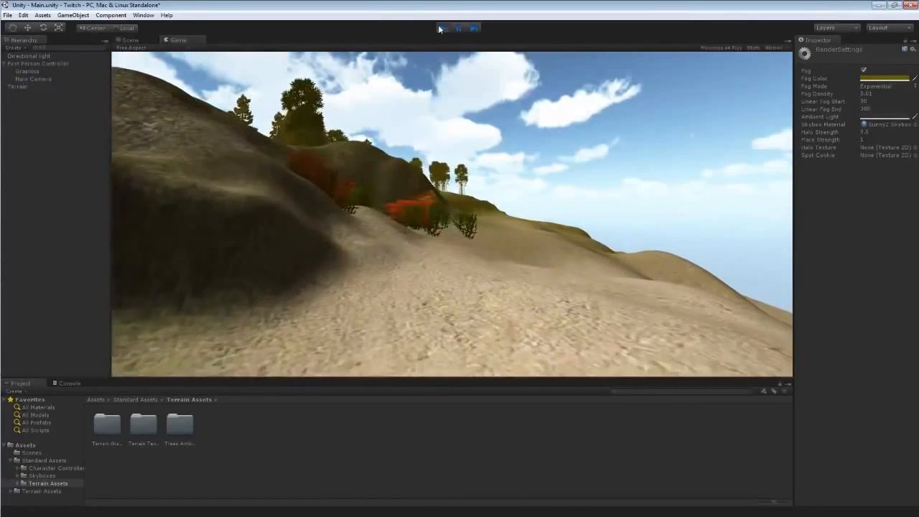
left_click(441, 28)
Set the fog density to 0.1 and play the scene, walking forward to preview the thick fog.
left_click(866, 95)
type("0.1")
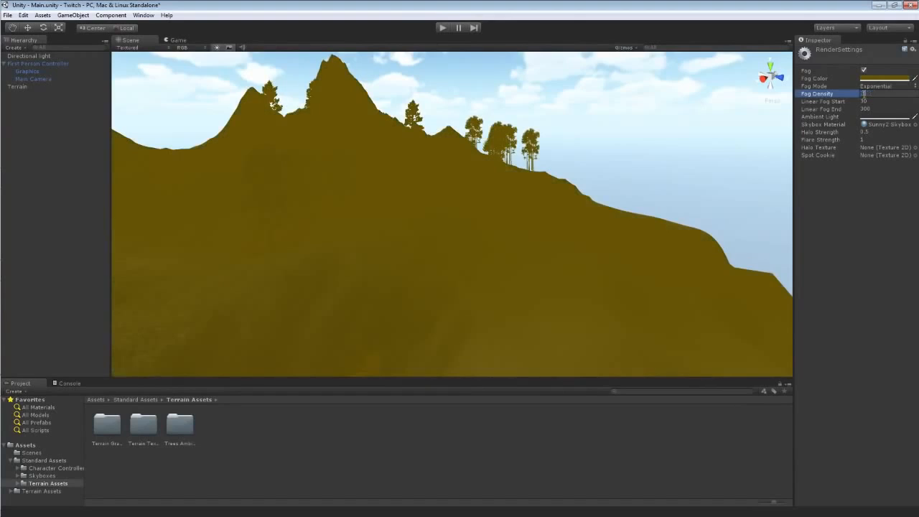
left_click(443, 27)
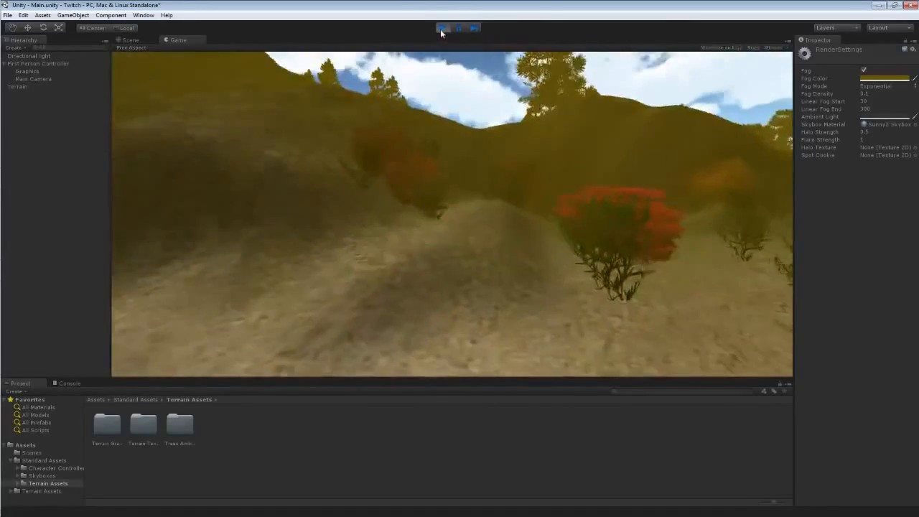
key("w")
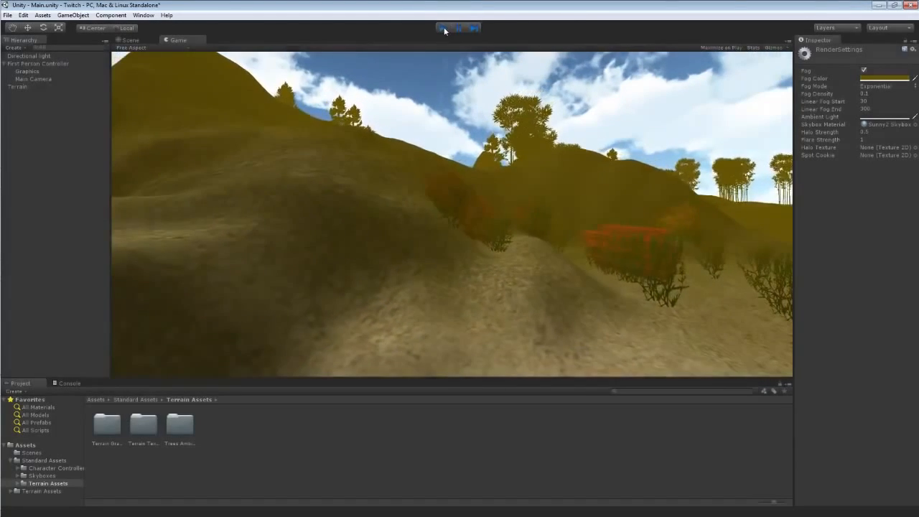
left_click(442, 28)
Change the fog colour to dark red and set the fog density to 0.05.
left_click(866, 79)
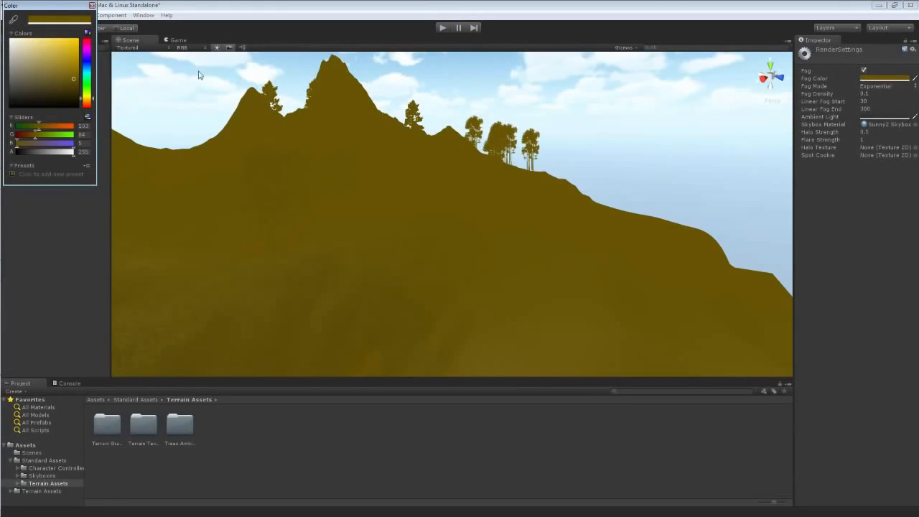
left_click_drag(89, 43, 89, 41)
left_click(91, 5)
left_click(864, 94)
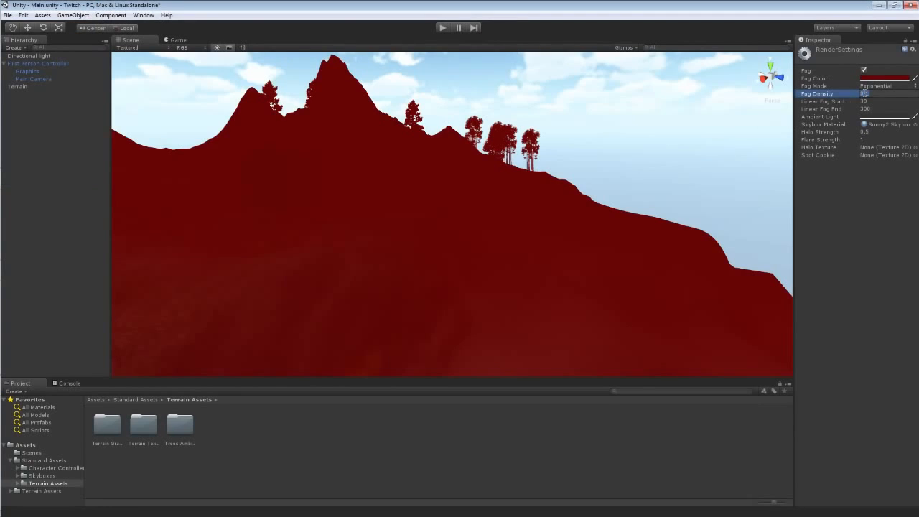
type("0")
type(".05")
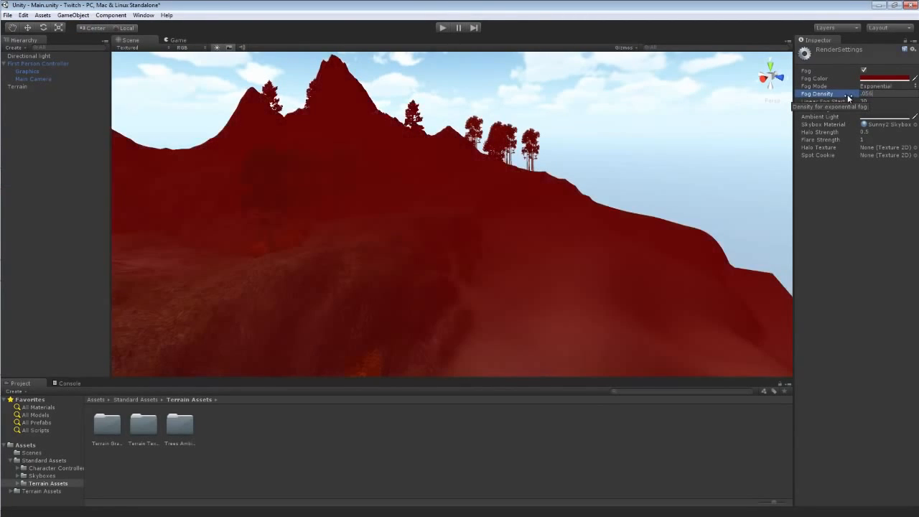
key("Return")
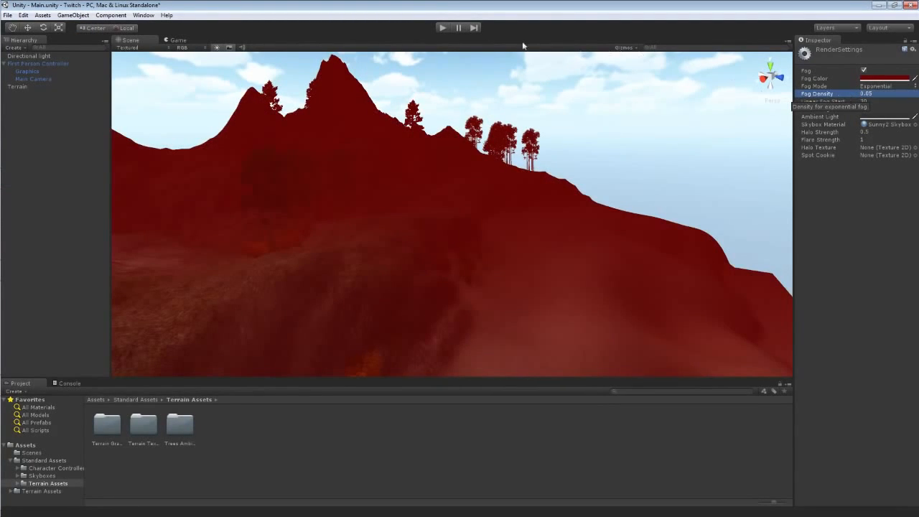
Play the scene and walk forward to preview the red fog, then stop playback.
left_click(442, 29)
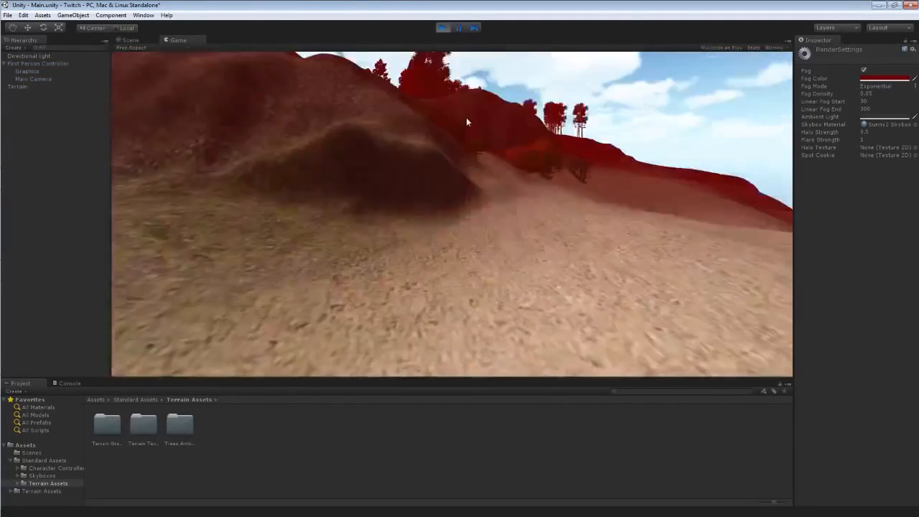
key("w")
key("w")
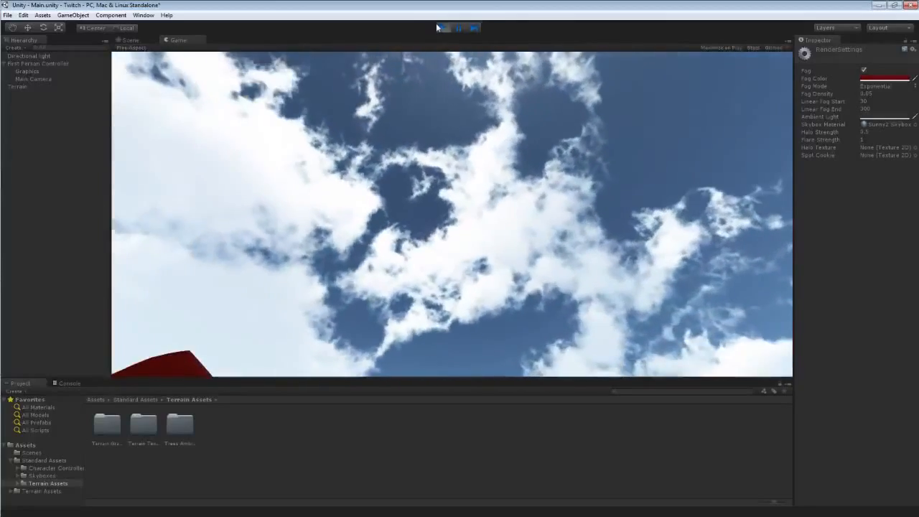
left_click(441, 28)
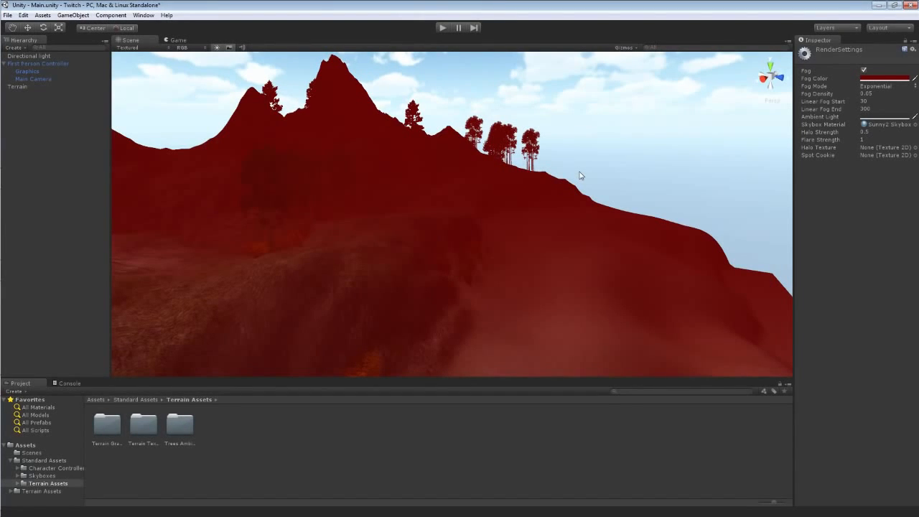
Change the fog colour to a near-white pale cyan.
left_click(873, 79)
left_click_drag(85, 79, 87, 74)
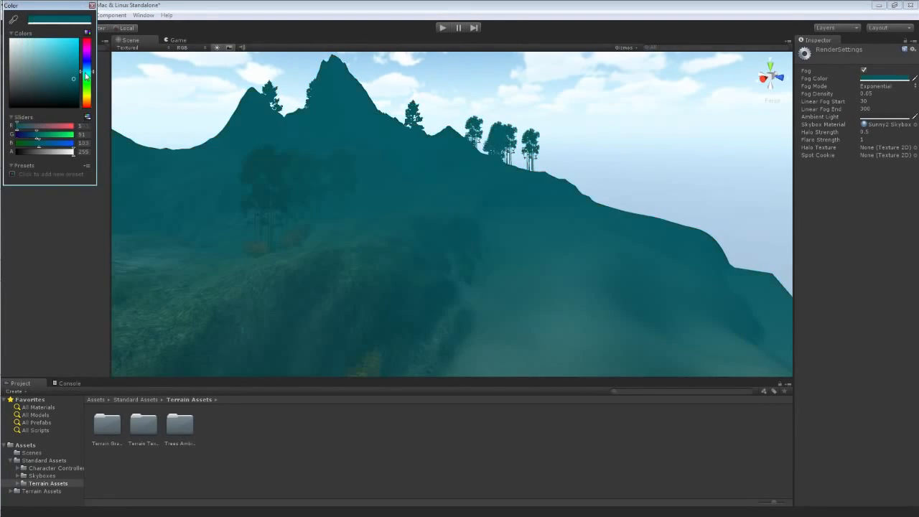
mouse_move(38, 54)
left_mouse_down()
mouse_move(38, 39)
mouse_move(23, 36)
left_mouse_up()
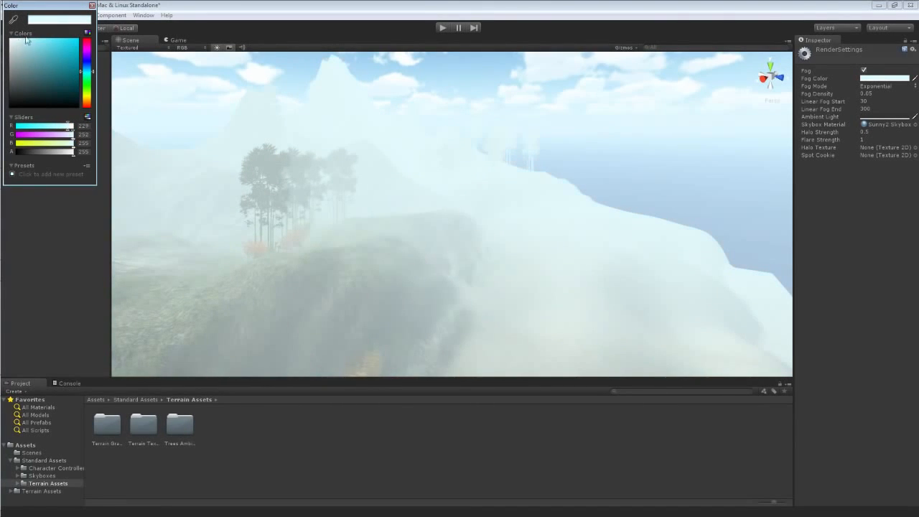
left_click(92, 6)
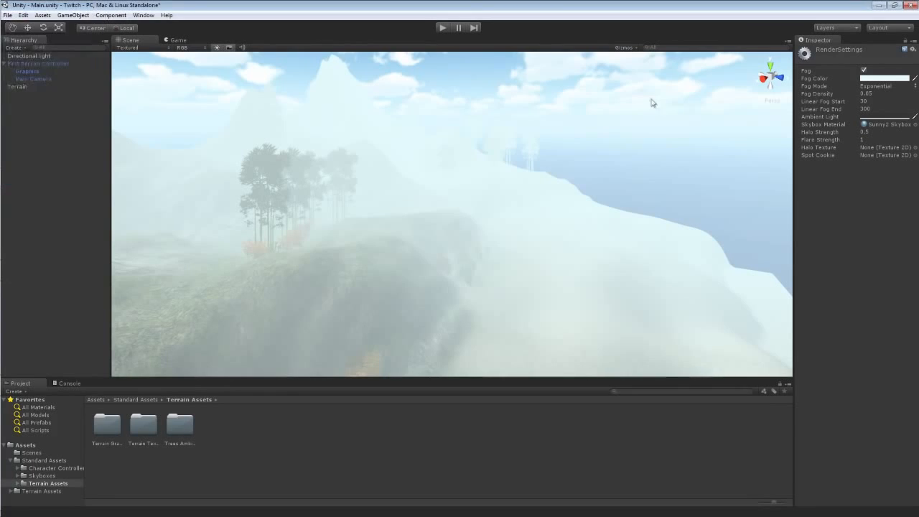
Switch the fog mode back to Linear.
left_click(867, 88)
left_click(869, 94)
right_click_drag(427, 188, 467, 180)
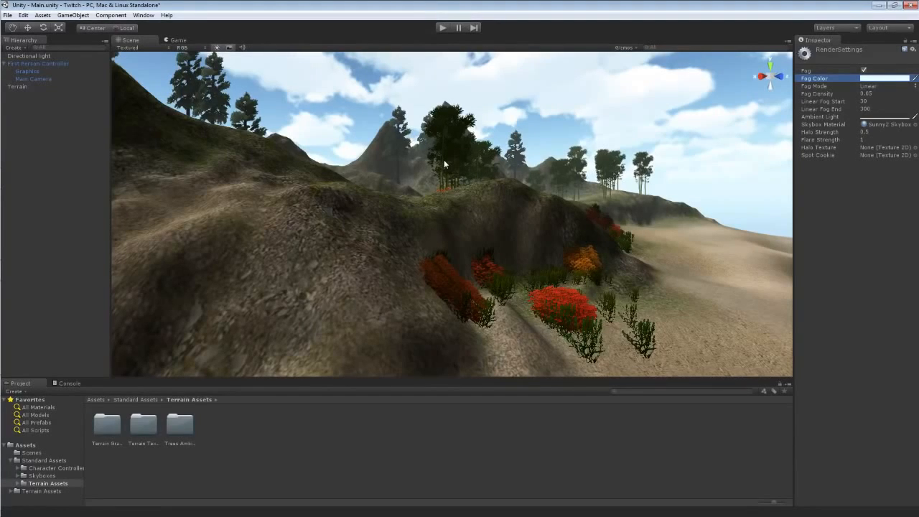
right_click_drag(443, 160, 679, 200)
mouse_move(517, 214)
right_mouse_down()
mouse_move(410, 219)
mouse_move(441, 211)
mouse_move(414, 234)
mouse_move(508, 228)
right_mouse_up()
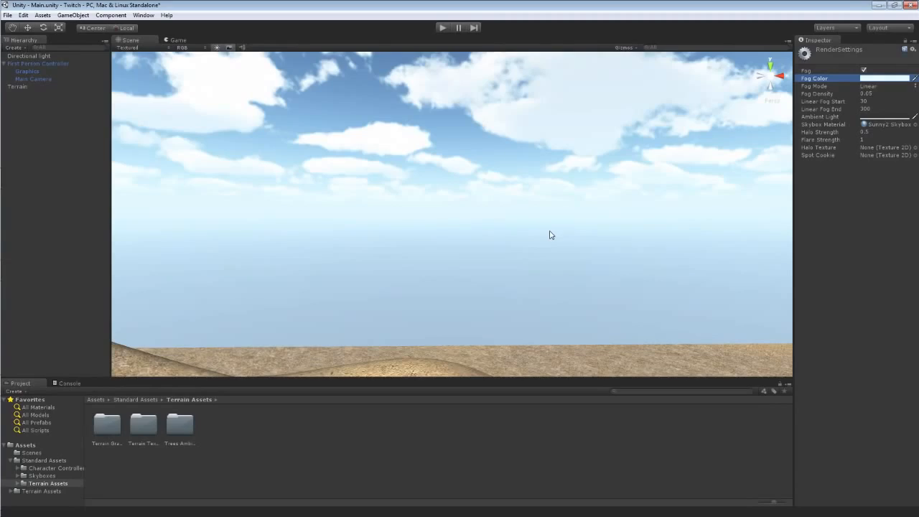
right_click_drag(549, 235, 320, 284)
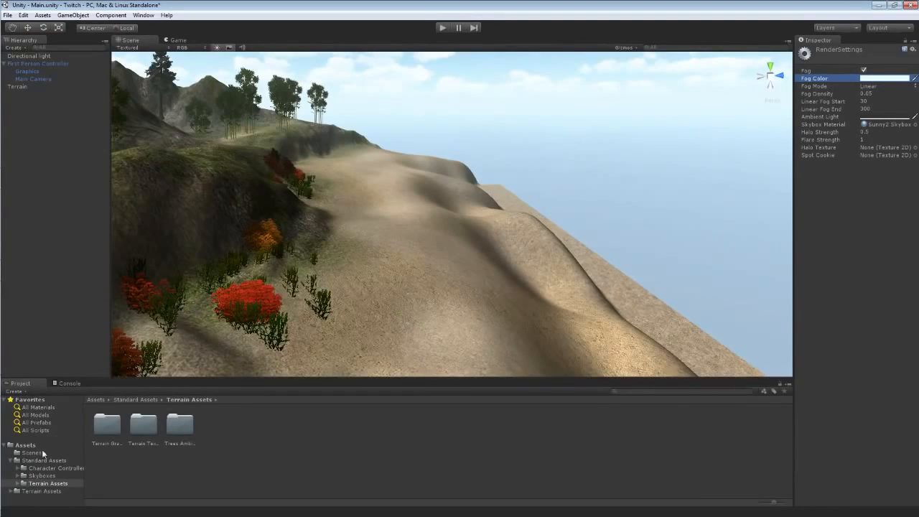
Import the Water (Basic) standard asset package into the project and open the Standard Assets folder.
left_click(10, 460)
left_click(43, 15)
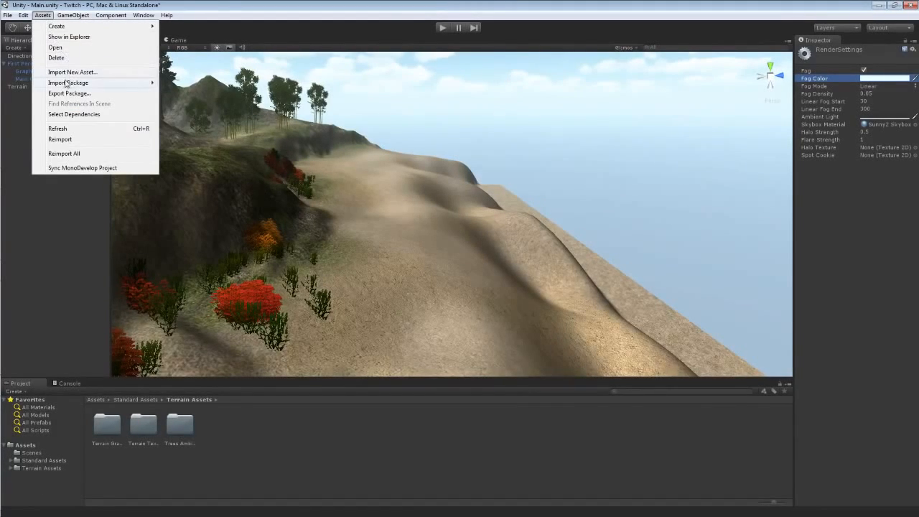
mouse_move(65, 84)
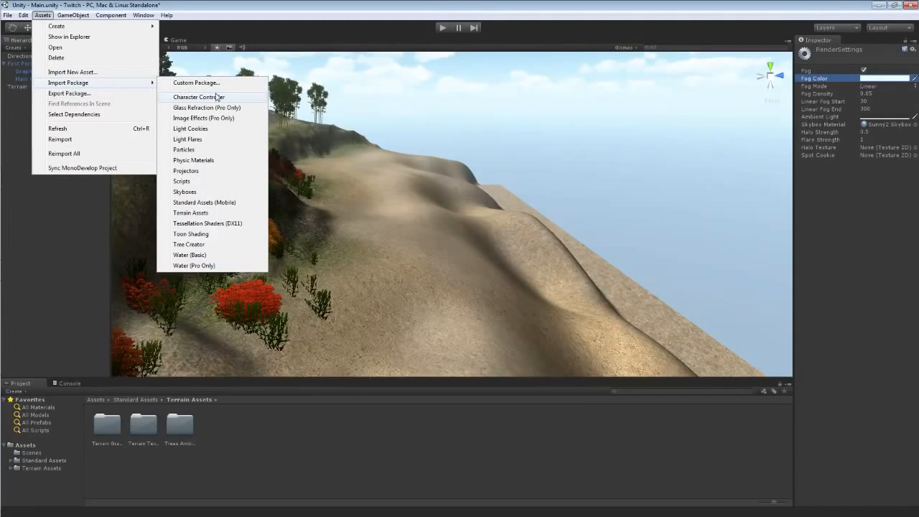
left_click(205, 256)
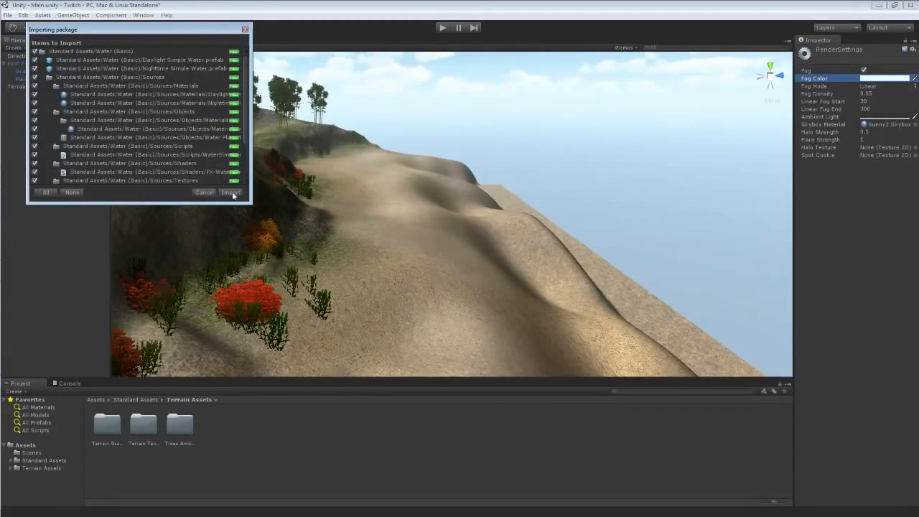
left_click(232, 191)
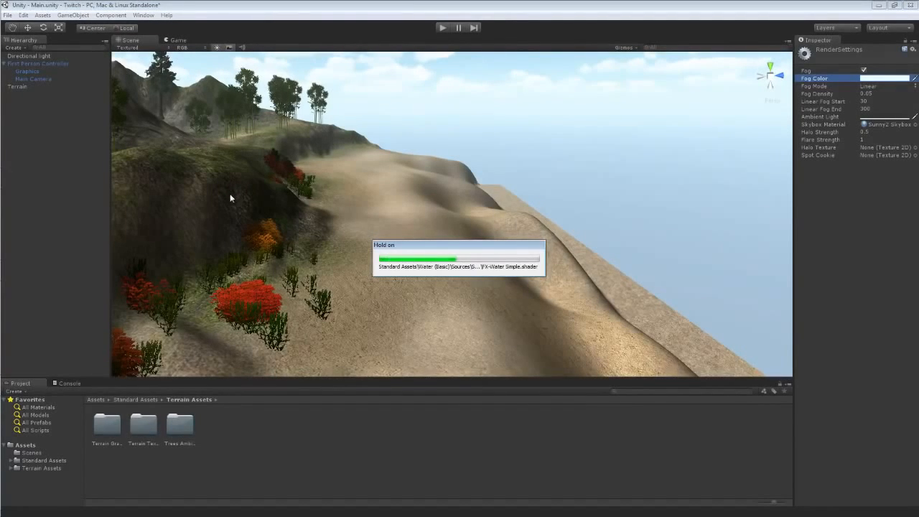
left_click(33, 461)
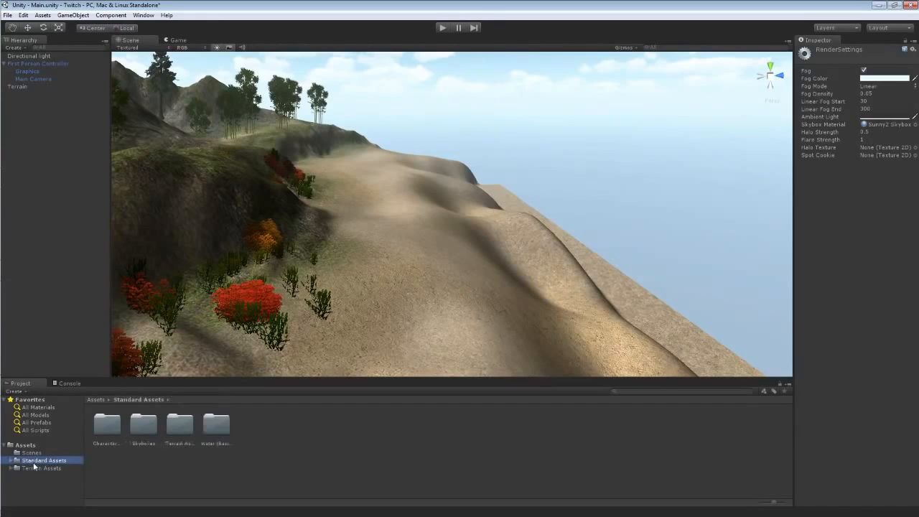
Drag the Daylight Simple Water prefab from Water (Basic) into the scene and lower it onto the terrain.
left_click(10, 461)
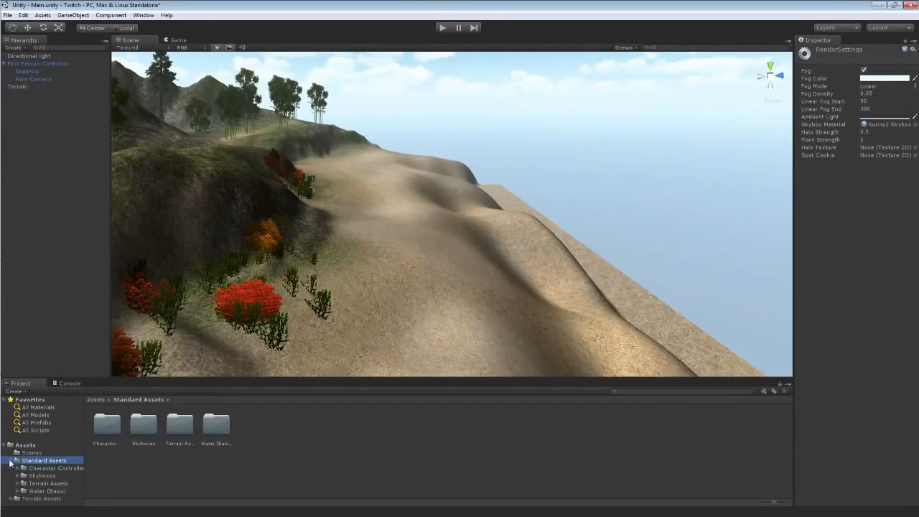
left_click(44, 491)
left_click_drag(107, 430, 489, 239)
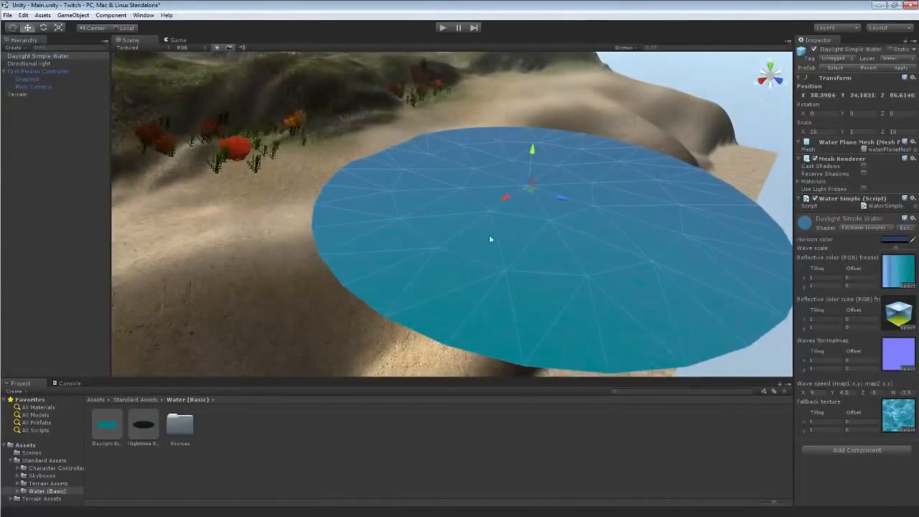
left_click_drag(532, 149, 521, 175)
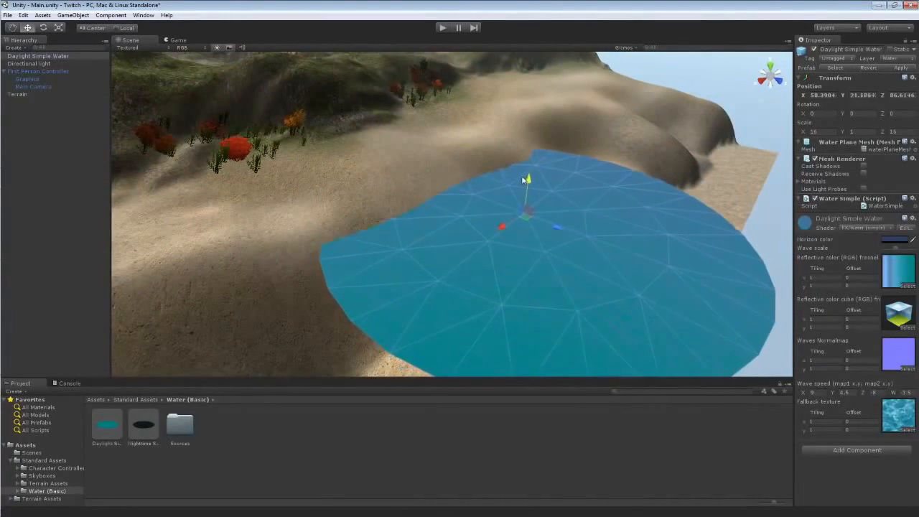
Scale and reposition the simple water plane to about 72 by 48 units to cover the shoreline.
key("e")
key("r")
left_click_drag(499, 228, 496, 252)
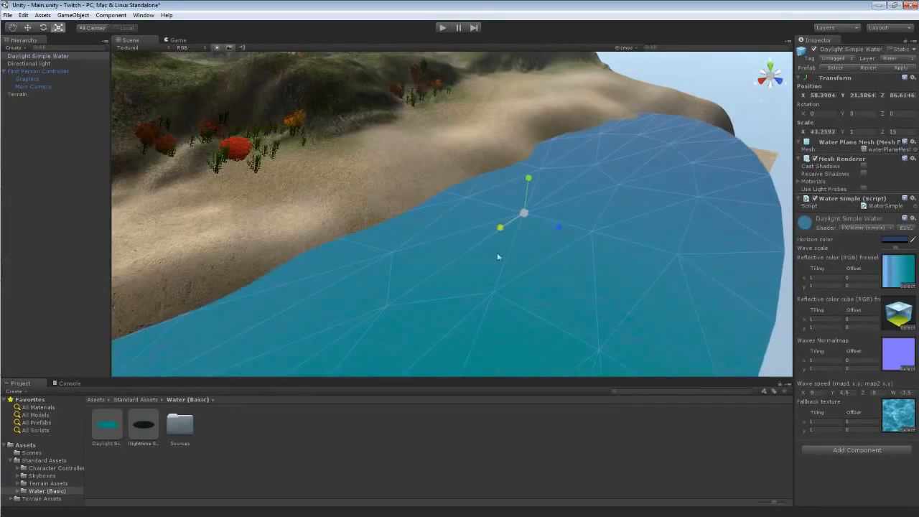
left_click_drag(553, 227, 574, 234)
left_click_drag(499, 228, 487, 238)
right_click_drag(415, 164, 400, 194)
left_click_drag(397, 196, 447, 201)
key("r")
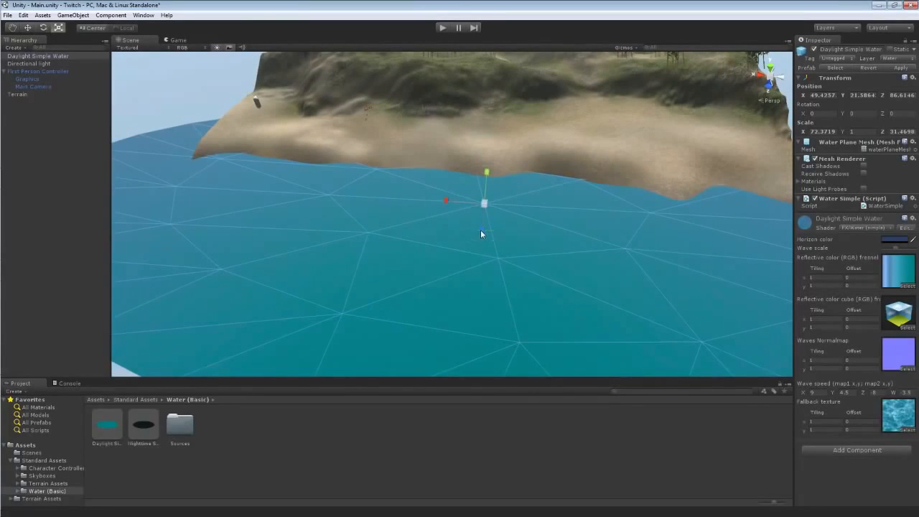
left_click_drag(482, 231, 476, 290)
Play the scene and walk along the shore to preview the simple water, then stop playback.
key("w")
left_click(442, 29)
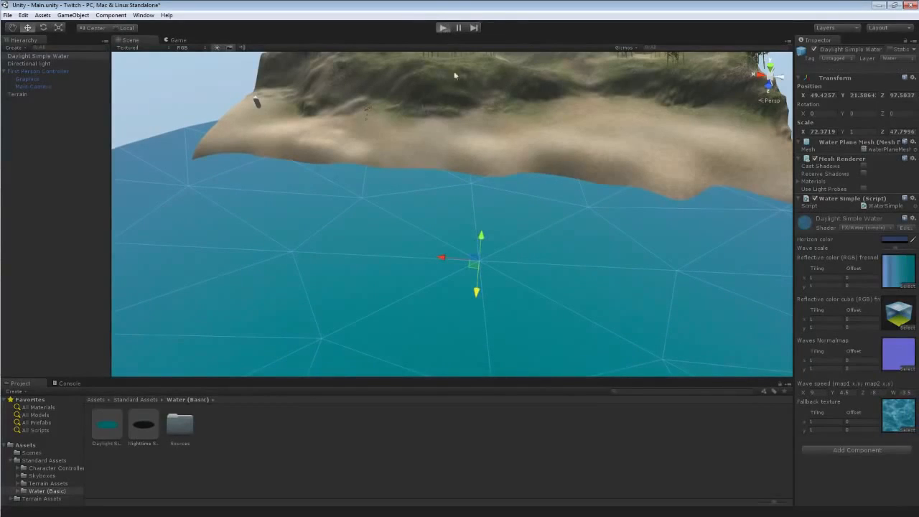
key("w")
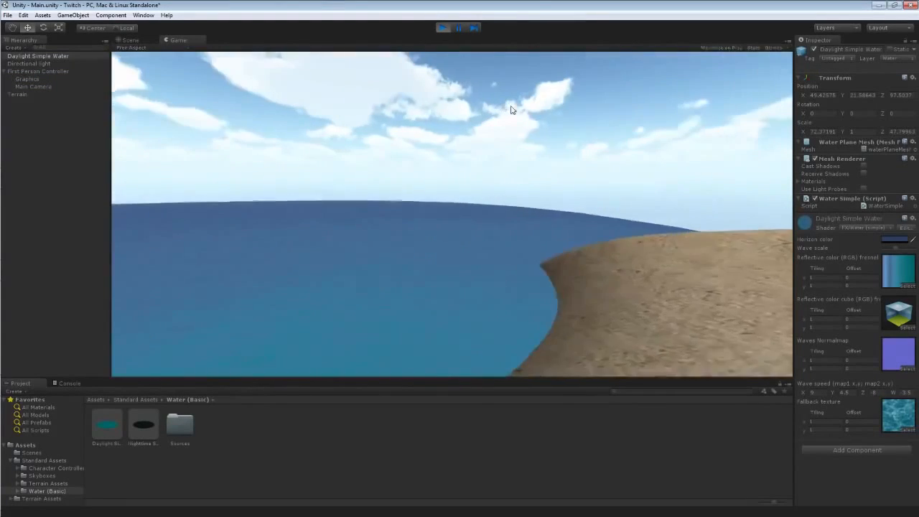
key("s")
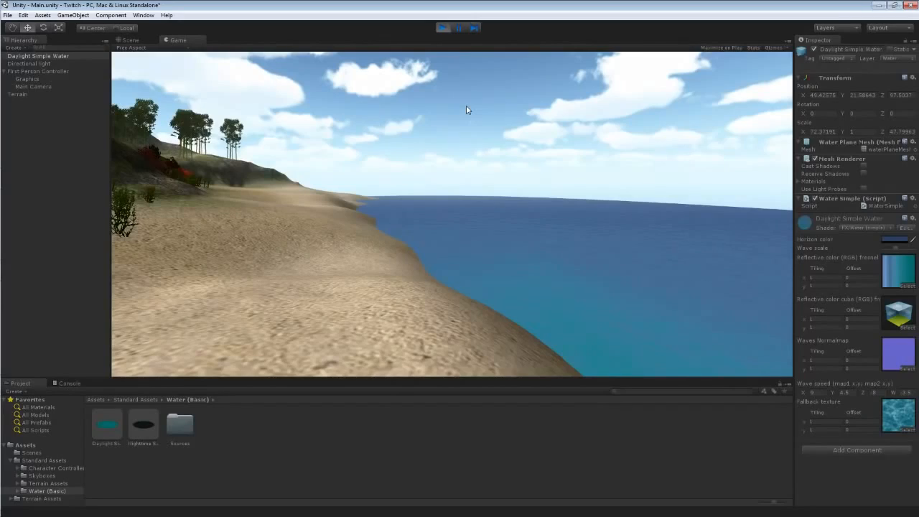
key("w")
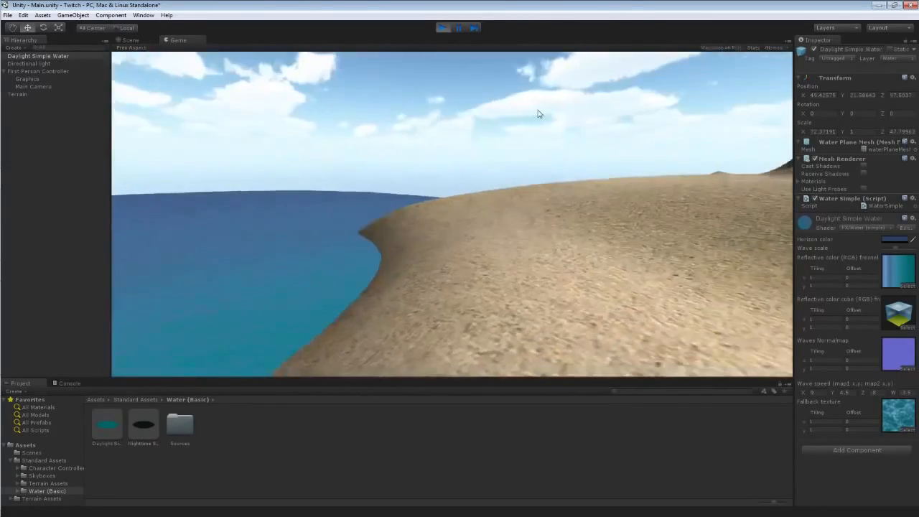
key("w")
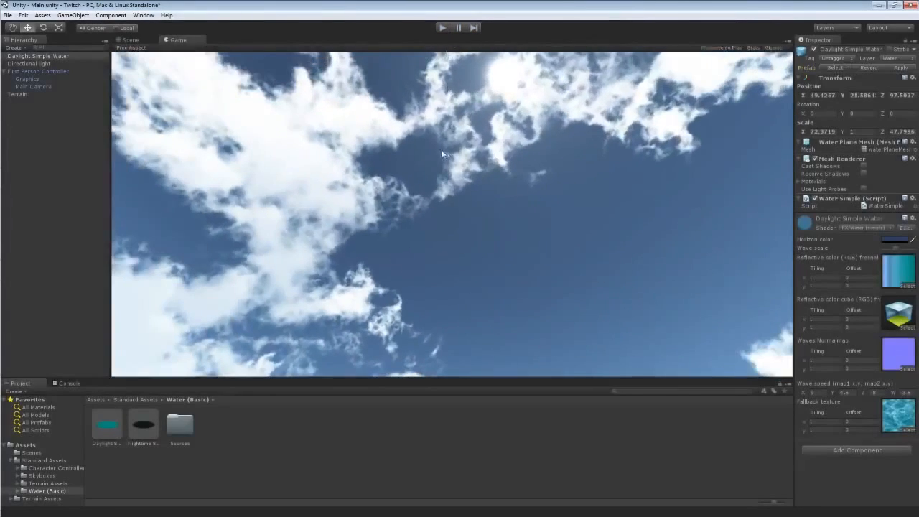
left_click(443, 29)
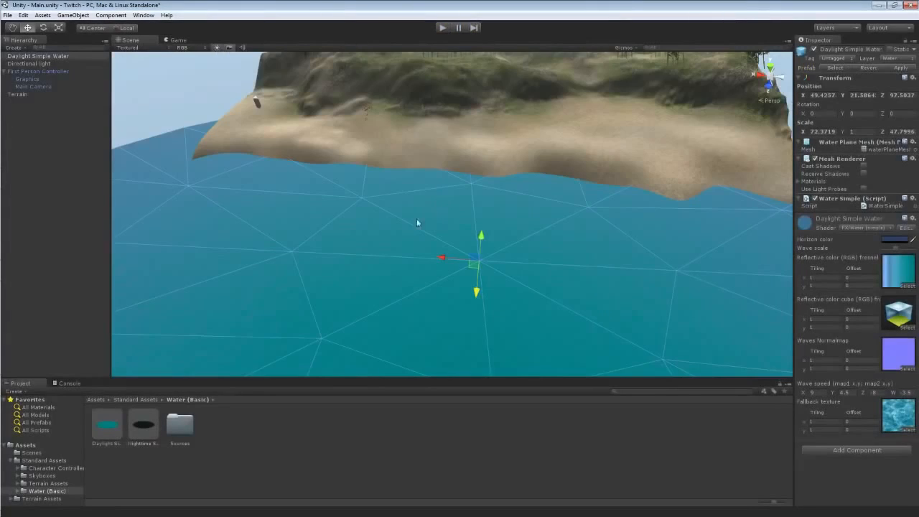
Delete the Daylight Simple Water object from the scene.
left_click(36, 492)
key("Delete")
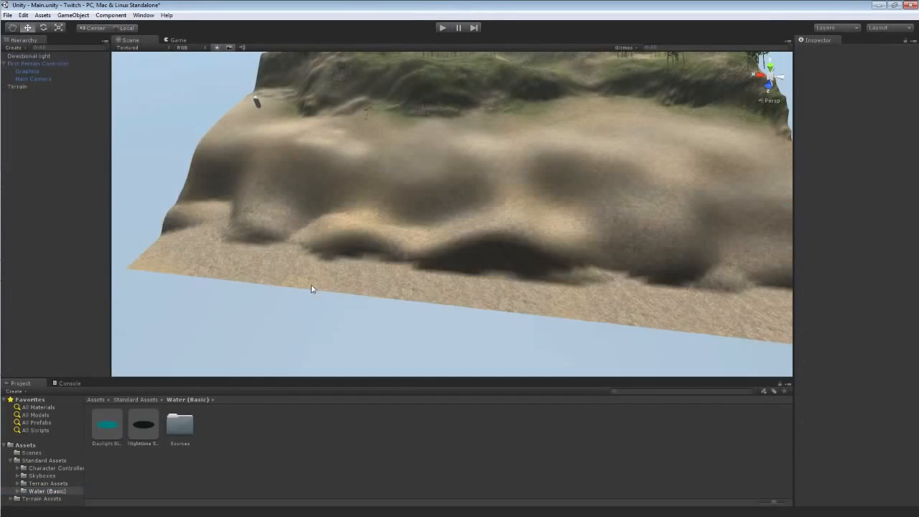
Import the Water (Pro Only) standard package and open its folder in the project.
left_click(75, 15)
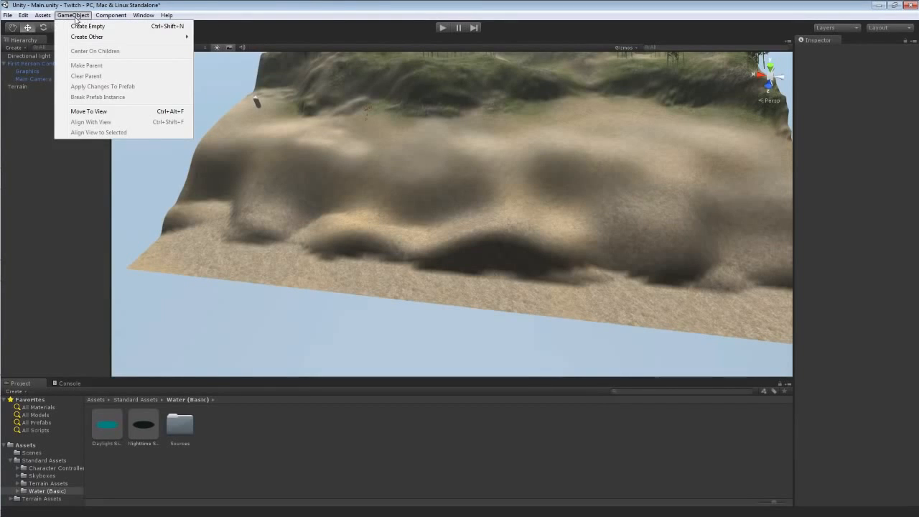
mouse_move(49, 16)
mouse_move(68, 84)
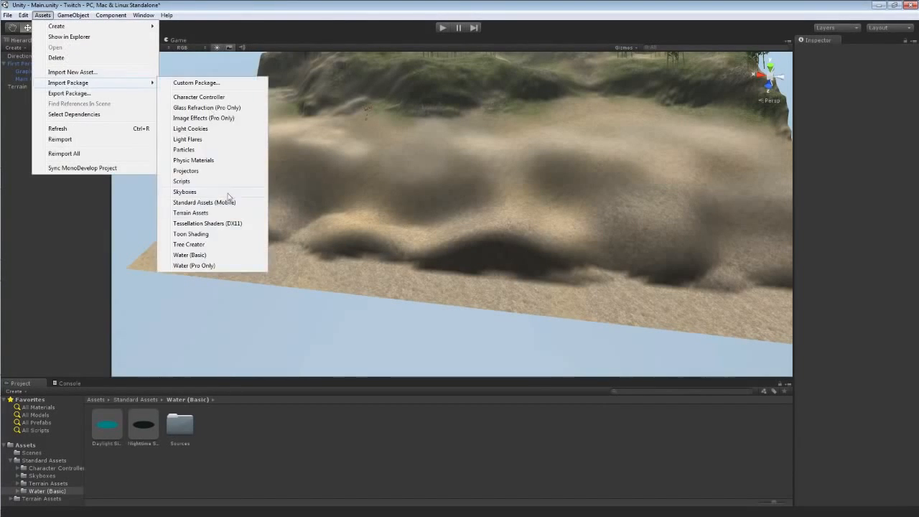
left_click(206, 267)
left_click(228, 193)
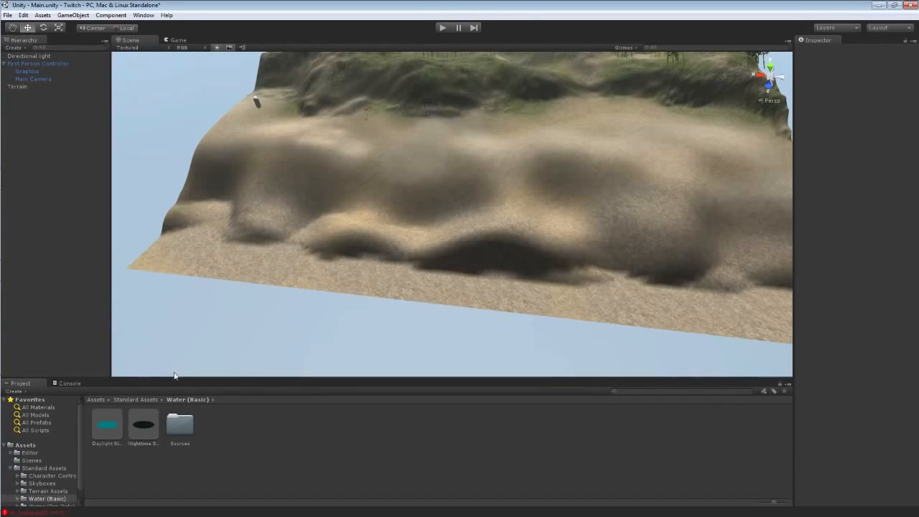
scroll(81, 474, "down", 1)
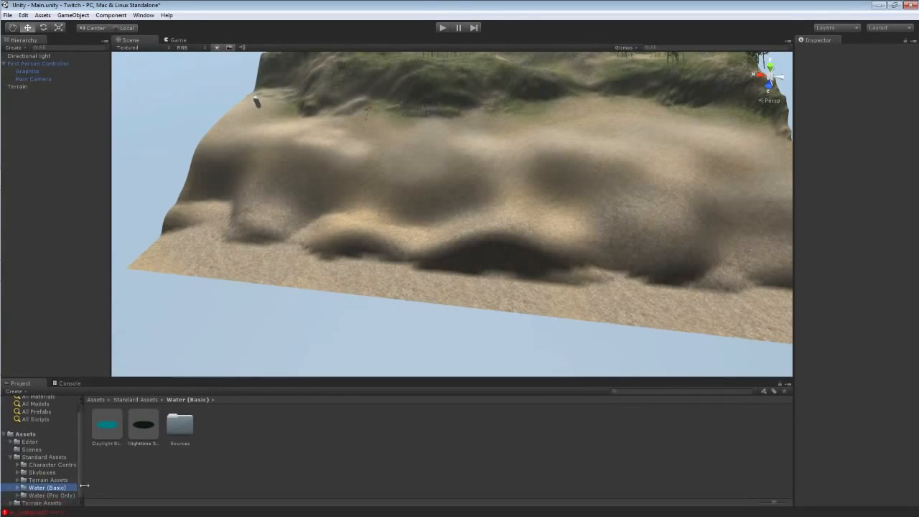
left_click(50, 495)
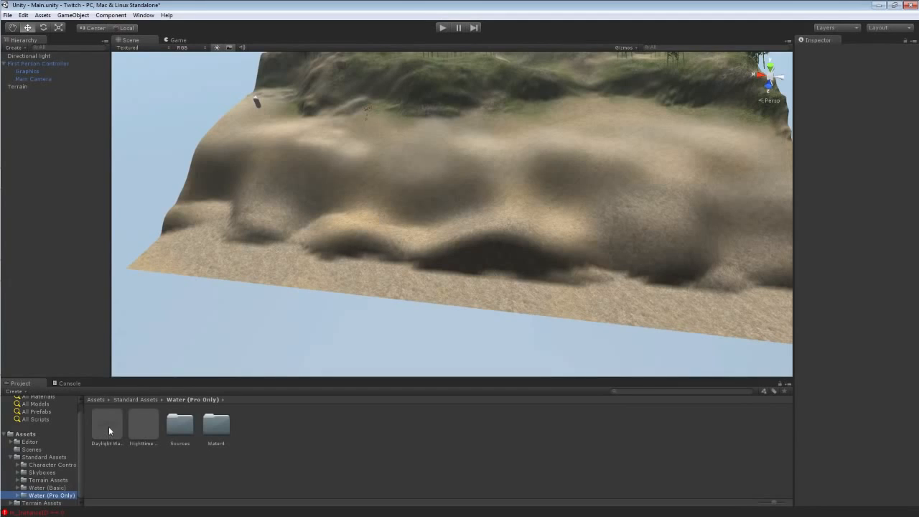
Drag the Daylight Water prefab into the scene and lower it to the terrain's shoreline.
left_click_drag(108, 426, 412, 309)
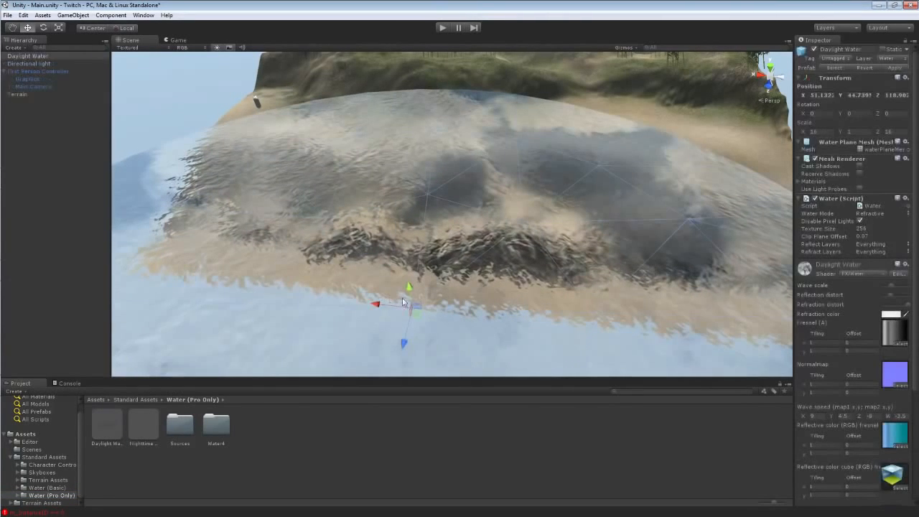
mouse_move(470, 314)
right_mouse_down()
mouse_move(525, 326)
mouse_move(488, 332)
mouse_move(459, 316)
right_mouse_up()
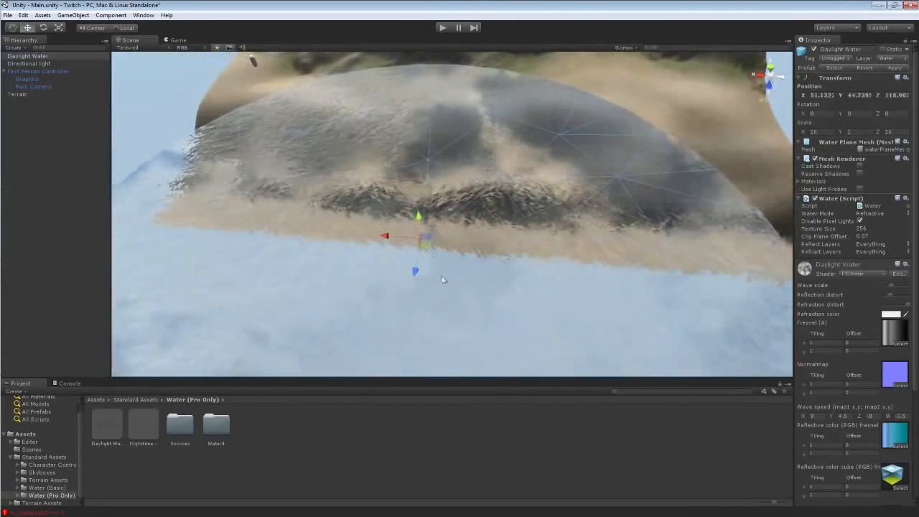
left_click_drag(421, 217, 453, 256)
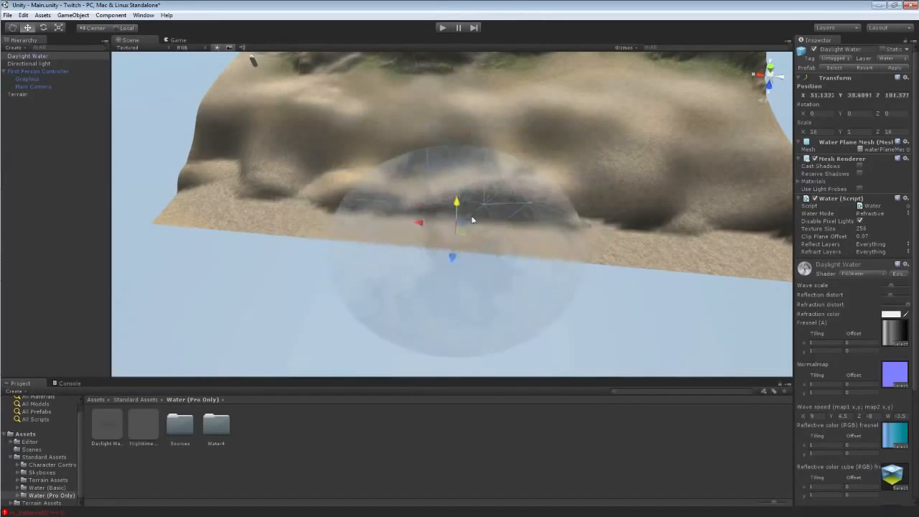
left_click_drag(458, 215, 348, 218)
Scale the Daylight Water plane to about 52 by 50 units and move it into position.
key("r")
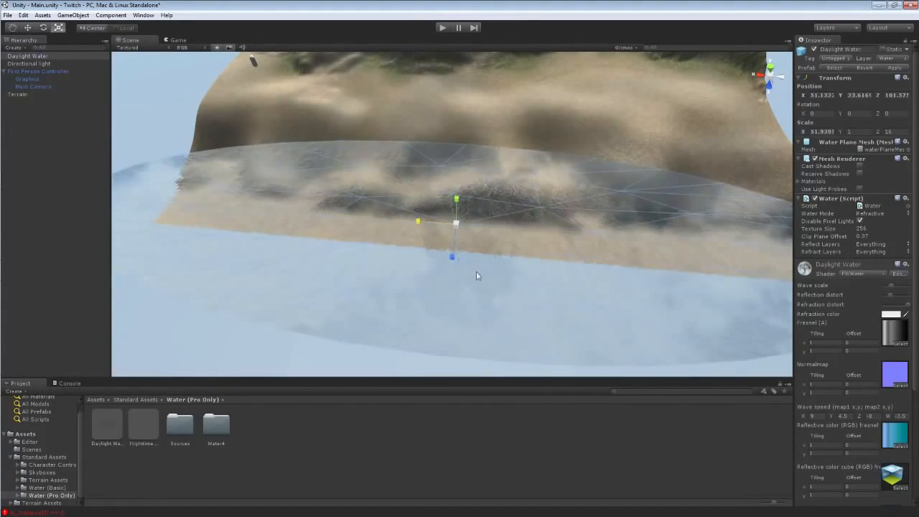
left_click_drag(452, 256, 428, 320)
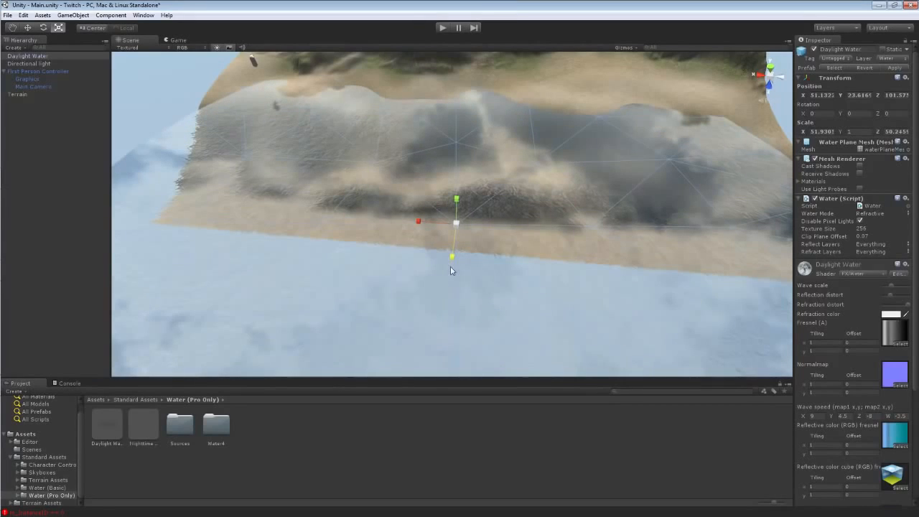
key("w")
left_click_drag(451, 255, 460, 211)
left_click_drag(462, 154, 463, 164)
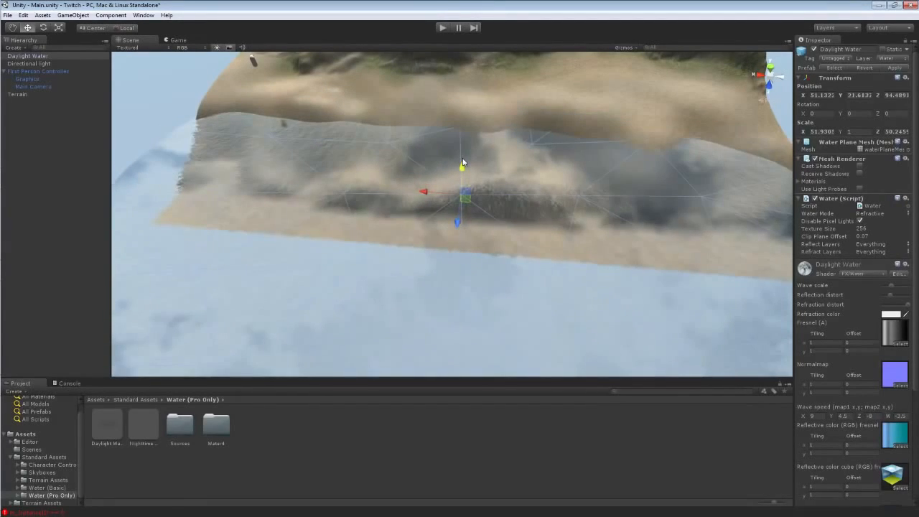
Enlarge the Daylight Water plane to about 81 by 98 units and reposition it along the coast.
key("r")
mouse_move(423, 192)
left_mouse_down()
mouse_move(404, 192)
mouse_move(416, 203)
left_mouse_up()
left_click_drag(457, 226, 435, 261)
key("w")
left_click_drag(385, 214, 449, 87, "alt")
left_click_drag(407, 364, 408, 354)
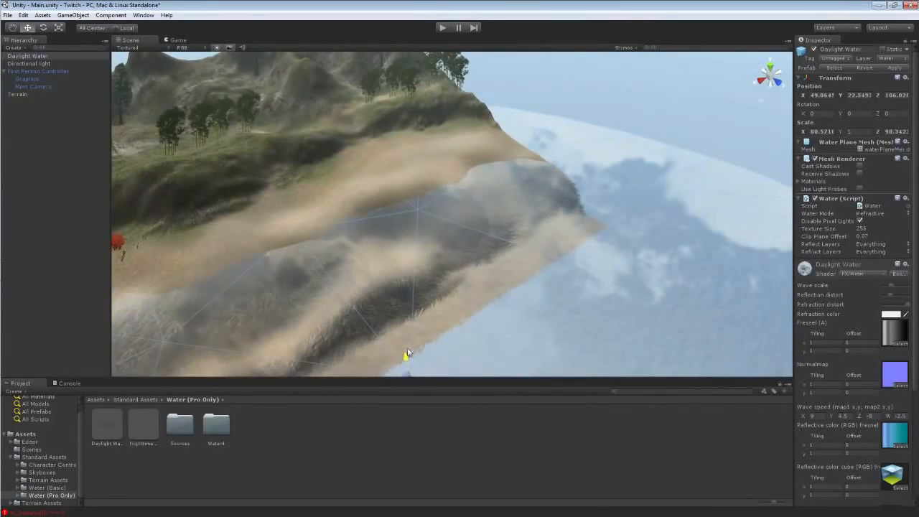
right_click_drag(305, 188, 242, 194)
Play the scene and walk forward to preview the Daylight Water.
left_click(442, 27)
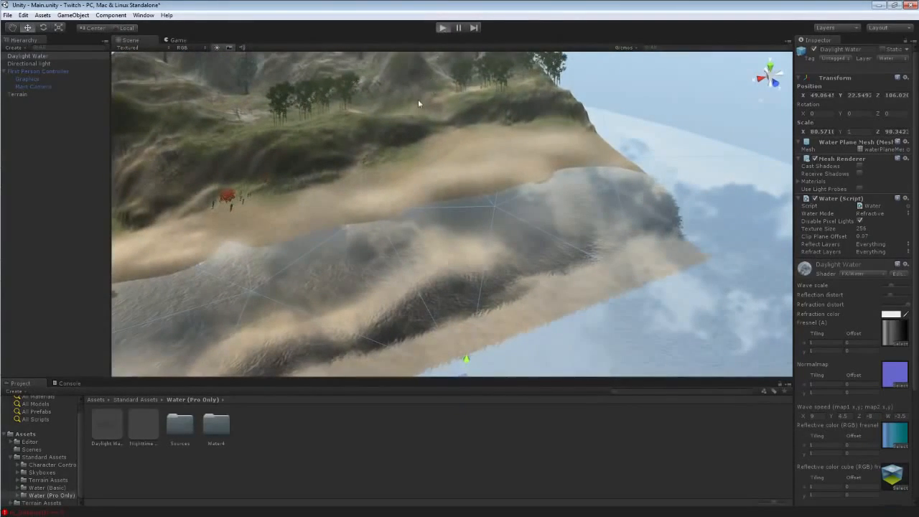
key("w")
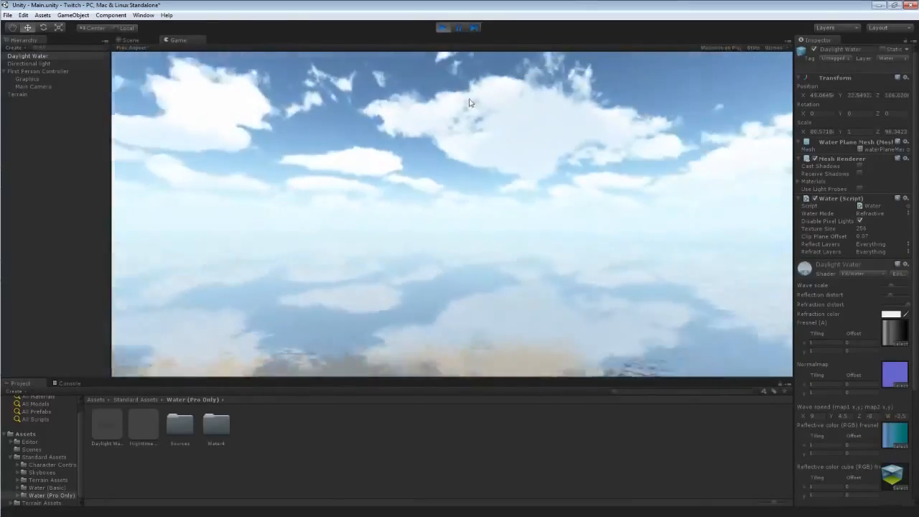
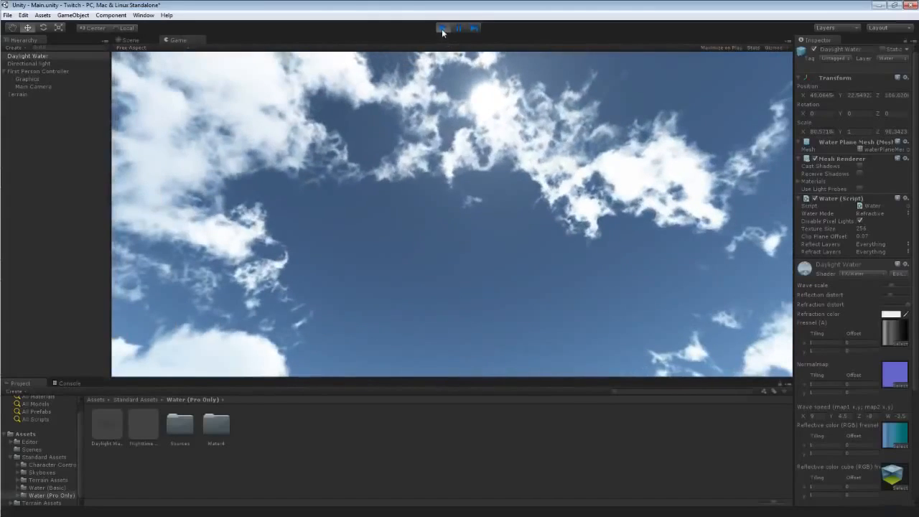
Stop play mode and lower the Daylight Water plane beneath the terrain.
left_click(441, 27)
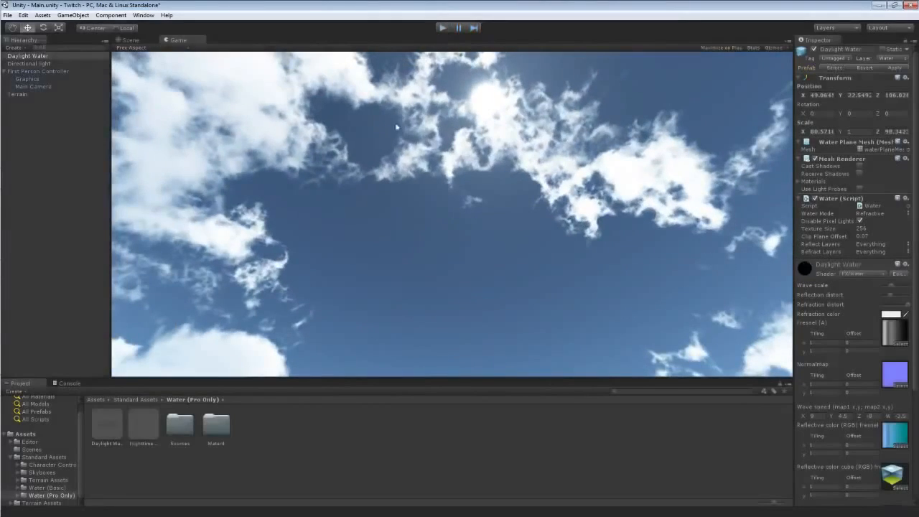
right_click_drag(333, 172, 303, 191)
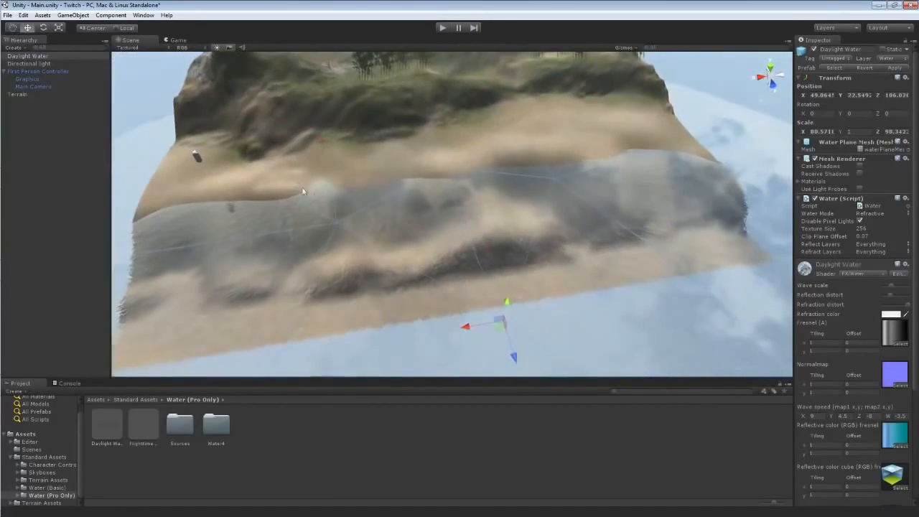
left_click_drag(509, 311, 440, 341)
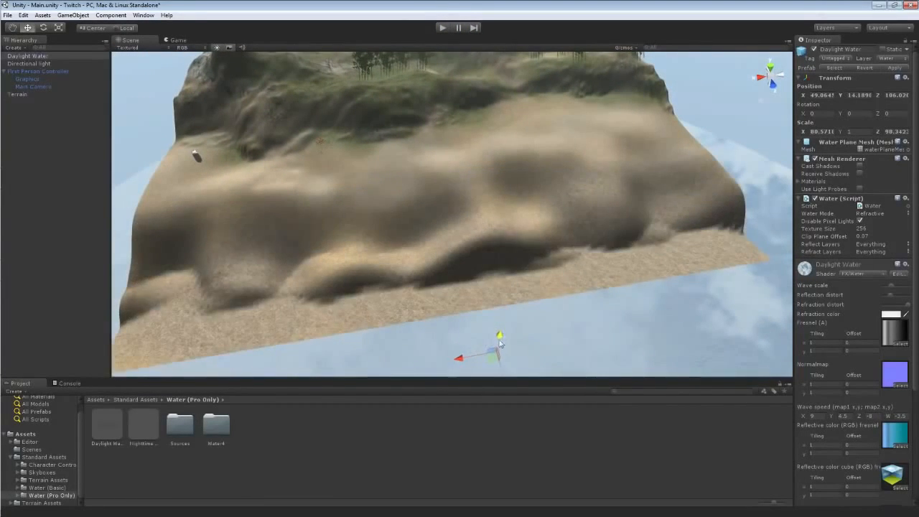
Drag the Nighttime Water prefab into the scene, scale it to about 83 by 61 units and position it along the shore.
left_click_drag(141, 435, 305, 254)
key("e")
key("r")
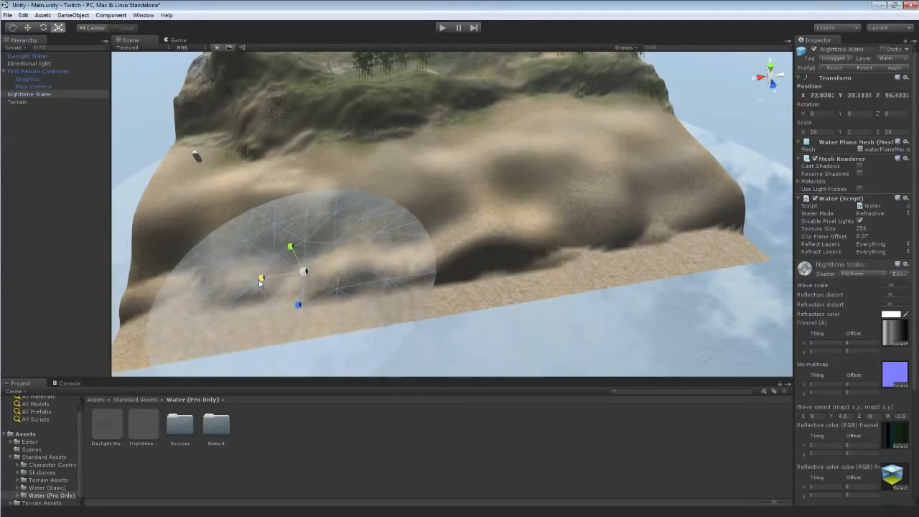
left_click_drag(263, 276, 243, 290)
left_click_drag(300, 307, 292, 358)
left_click_drag(265, 278, 237, 281)
left_click_drag(300, 306, 300, 323)
key("w")
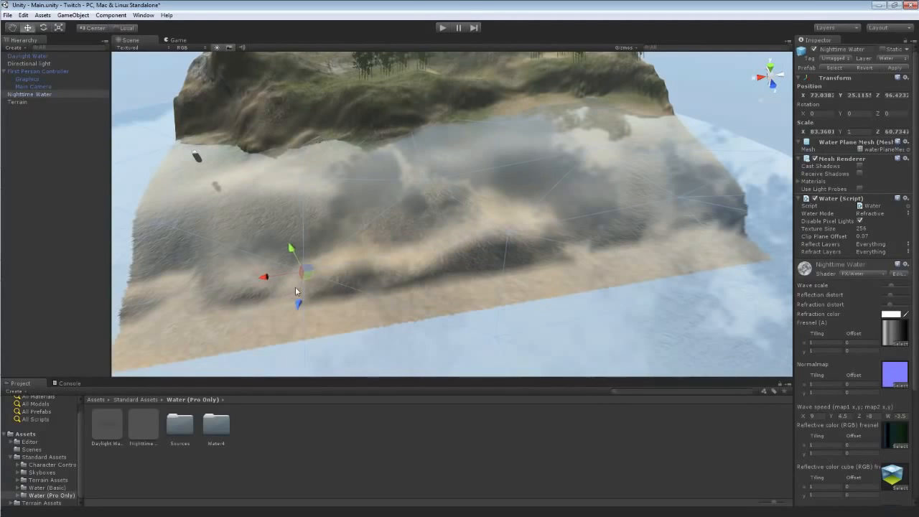
left_click_drag(266, 275, 583, 272)
left_click_drag(594, 206, 590, 223)
Open Render Settings and try Nighttime Simple Water and Nighttime Water as the skybox material.
left_click(29, 17)
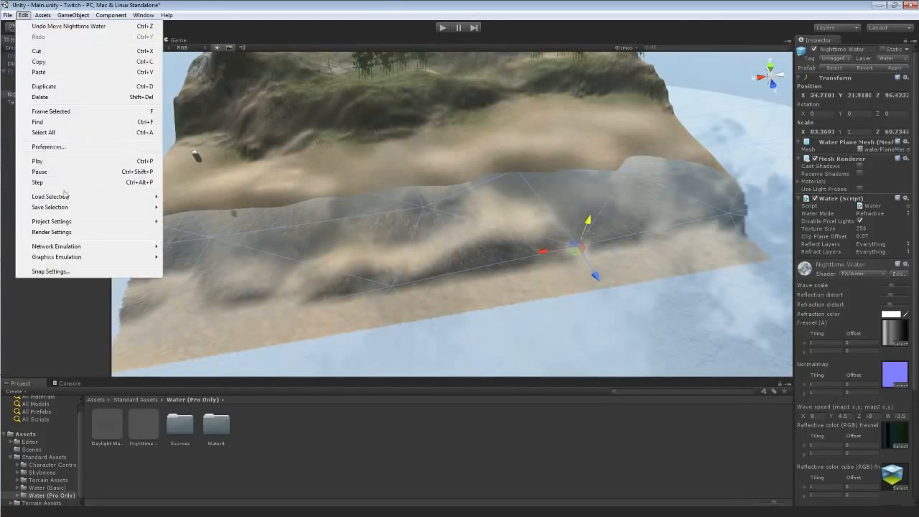
left_click(58, 232)
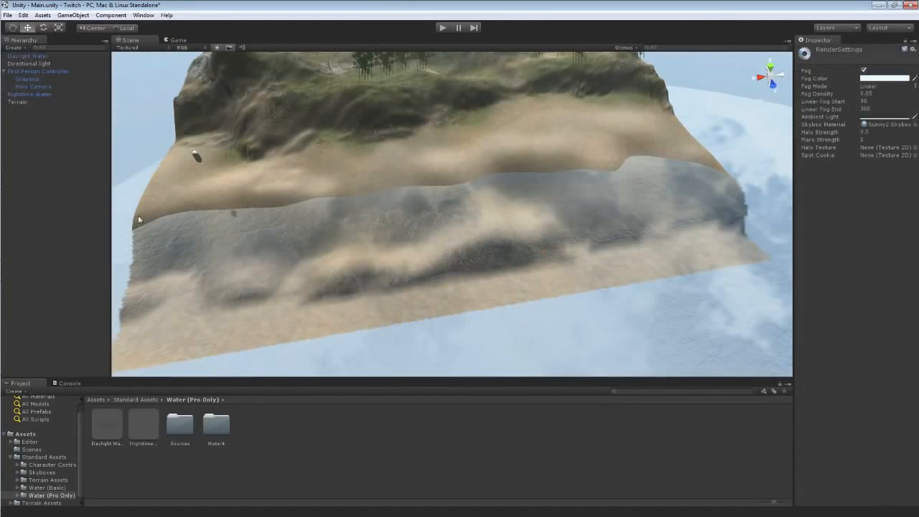
left_click(915, 124)
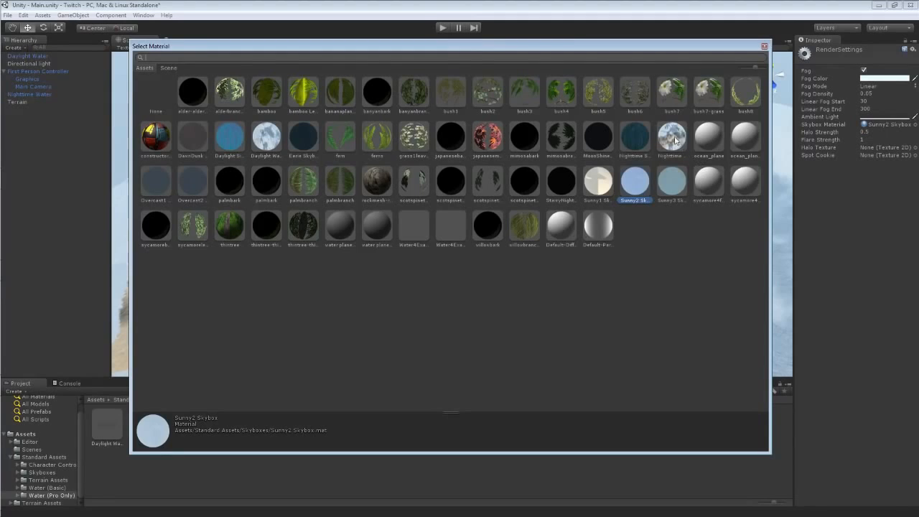
double_click(634, 136)
left_click_drag(589, 141, 621, 77, "alt")
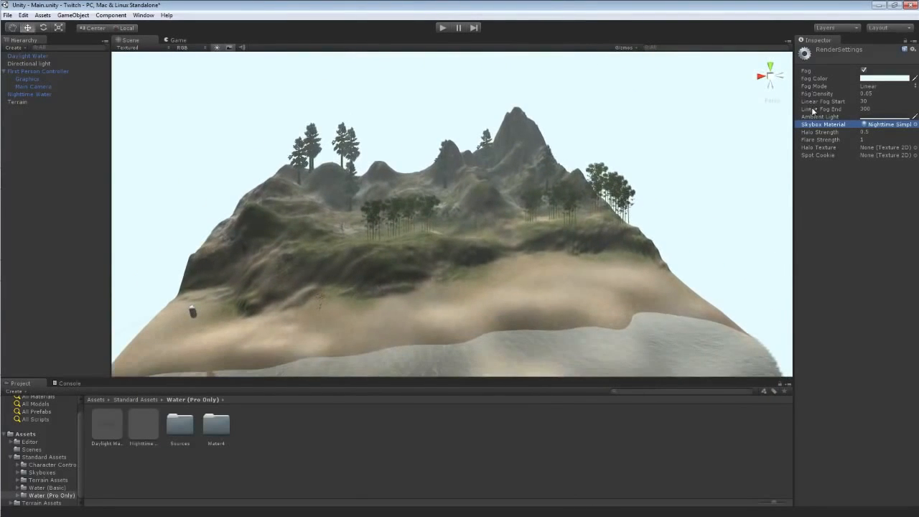
left_click(914, 125)
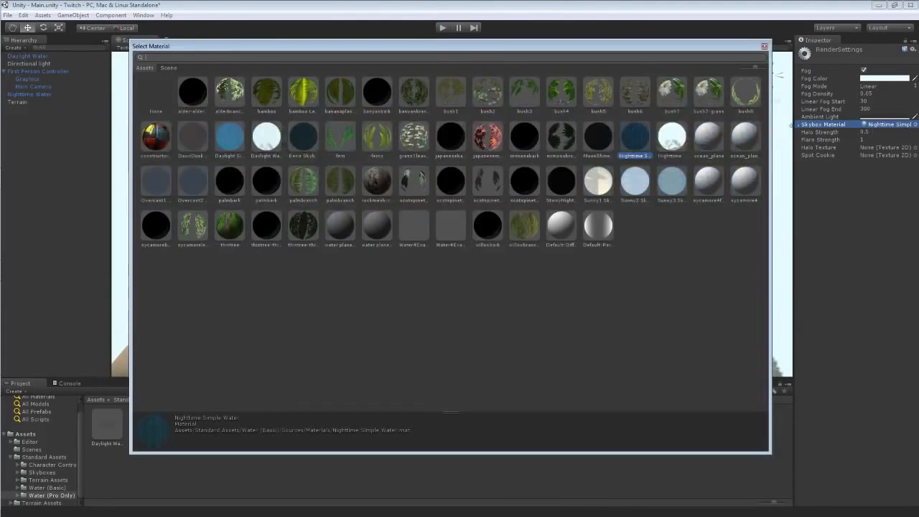
double_click(675, 135)
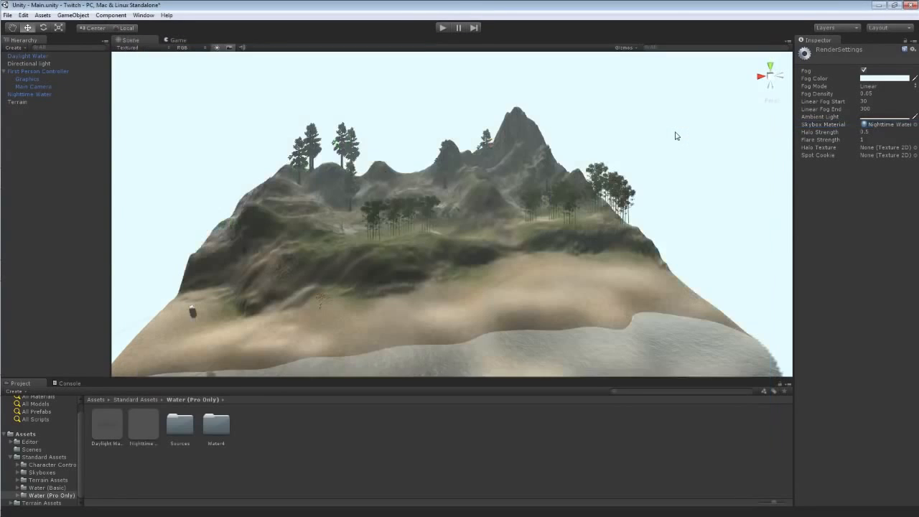
Set the skybox material to Eerie Skybox.
left_click(915, 125)
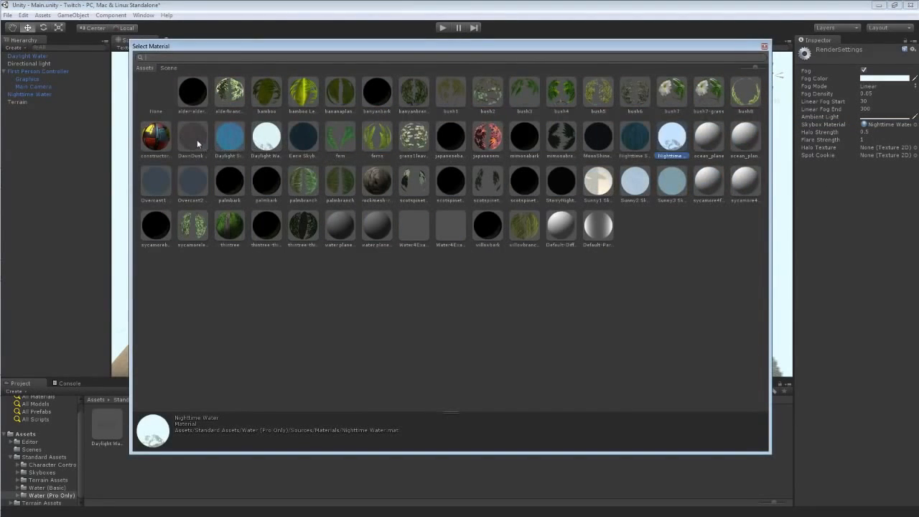
double_click(302, 135)
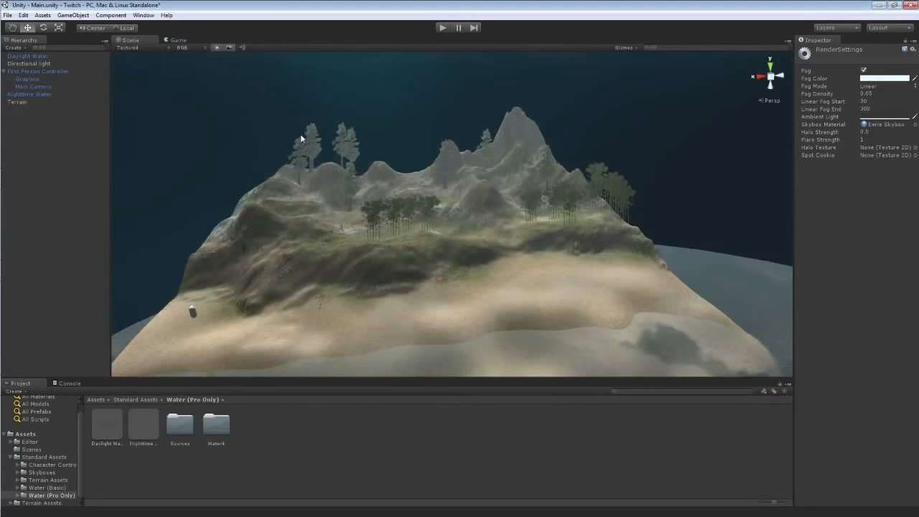
right_click_drag(302, 139, 313, 88)
Play the scene and walk down to the shore to preview the night water and skybox, then stop.
left_click(443, 29)
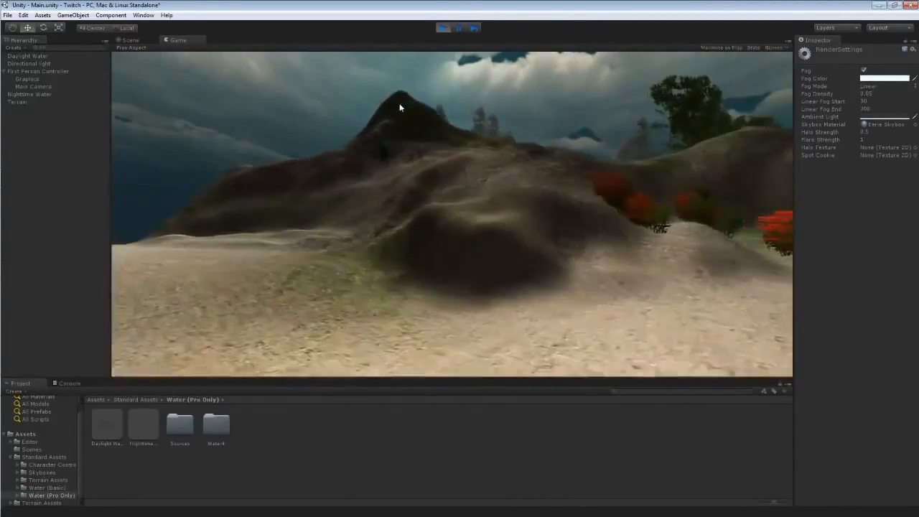
key("w")
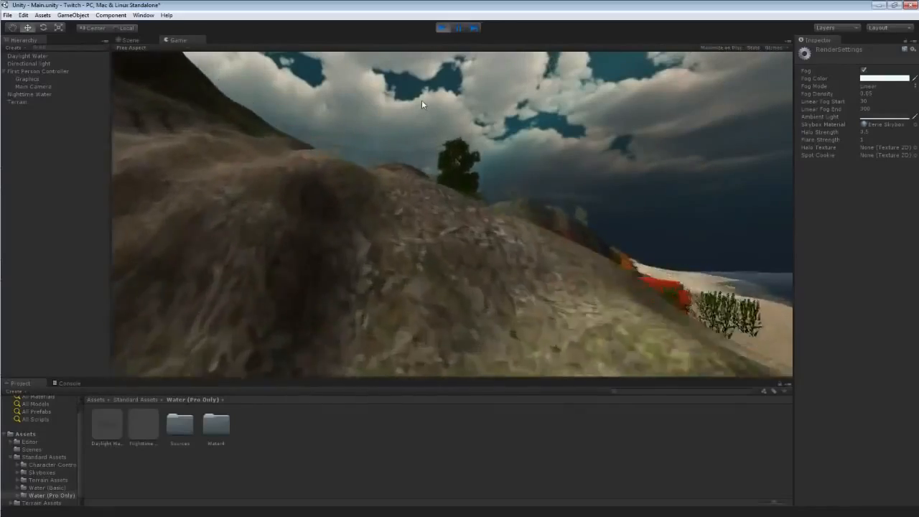
key("w")
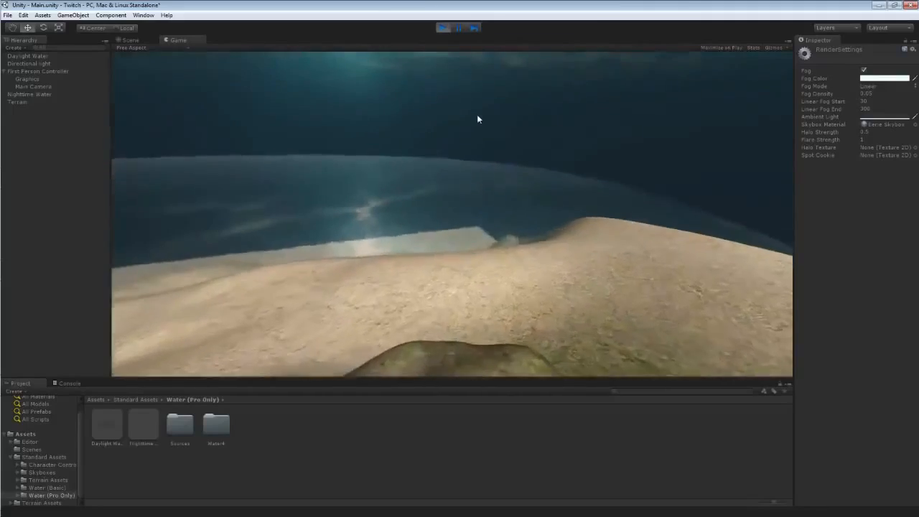
key("w")
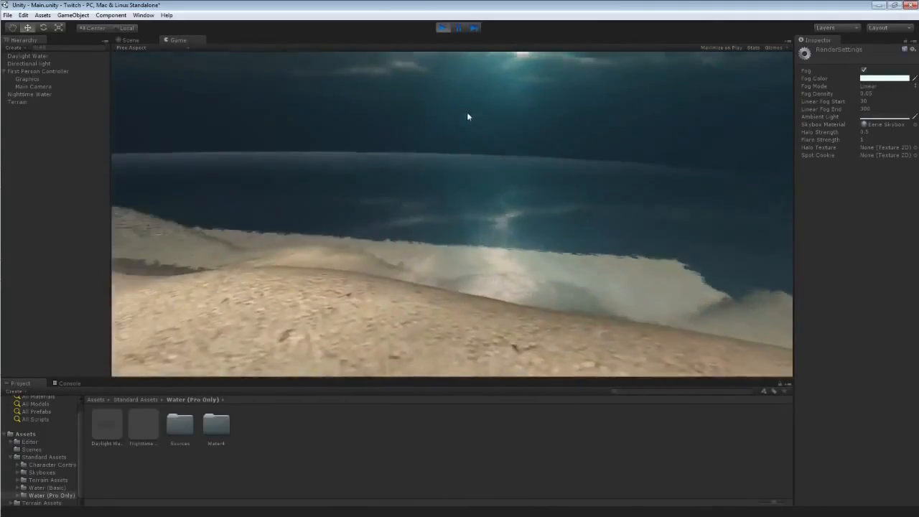
key("w")
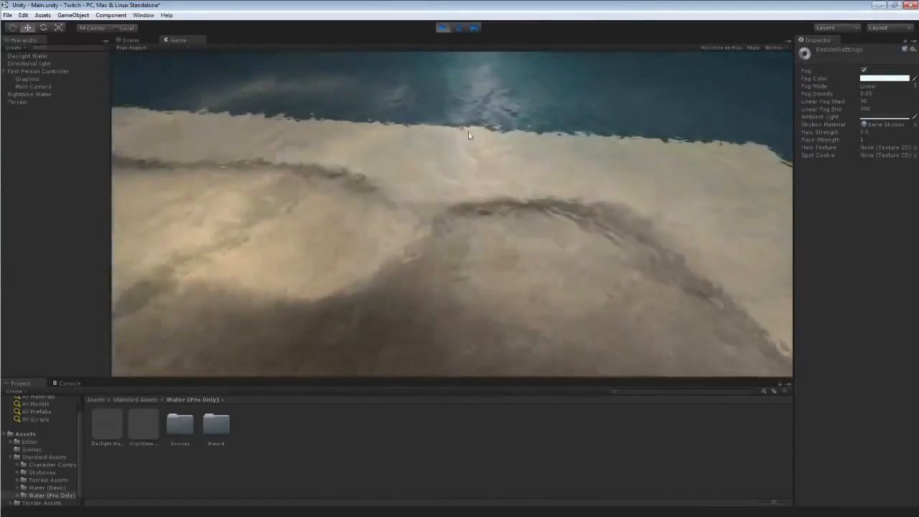
key("ctrl+p")
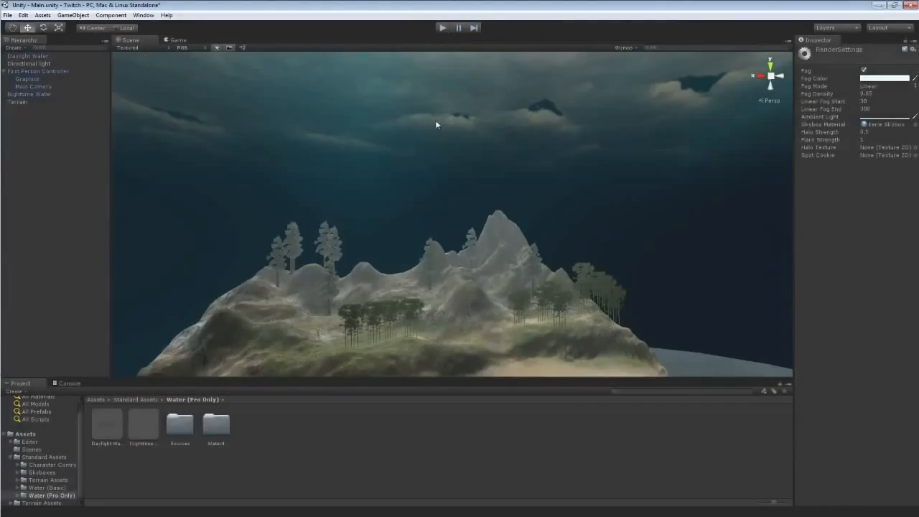
Select the Nighttime Water plane in the scene and delete it.
key("w")
right_click_drag(441, 132, 537, 268)
left_click(512, 262)
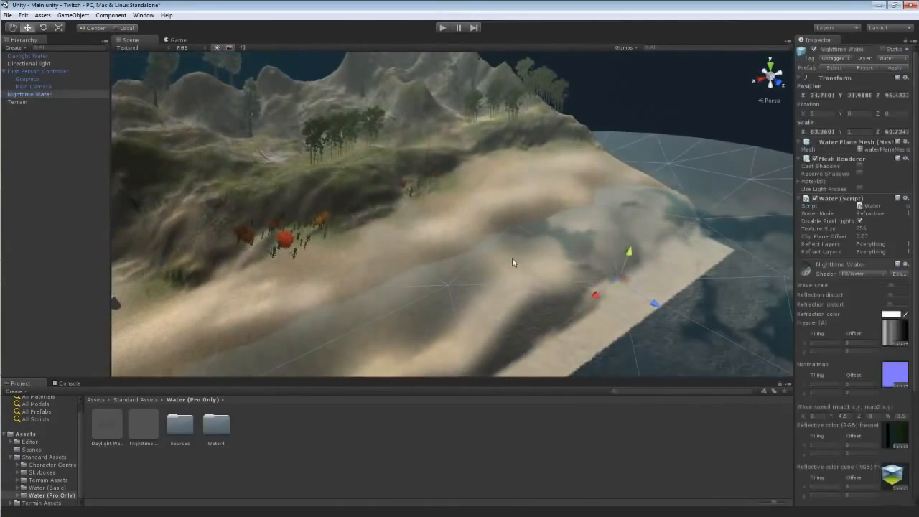
key("Delete")
Select the Daylight Water plane and raise it back up to the shoreline.
left_click(643, 356)
right_click_drag(644, 356, 584, 332)
left_click_drag(589, 305, 606, 274)
right_click_drag(478, 266, 504, 222)
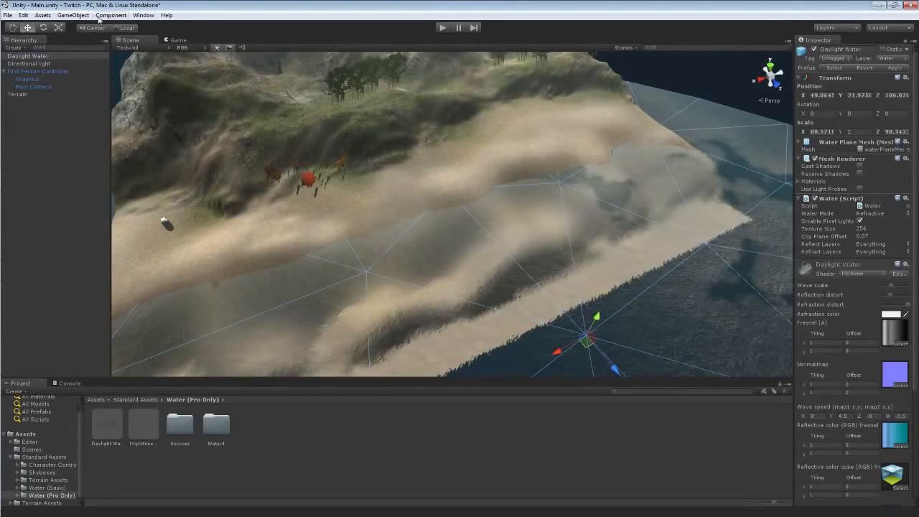
Open Render Settings and set the skybox material back to Sunny2 Skybox.
left_click(43, 14)
mouse_move(32, 14)
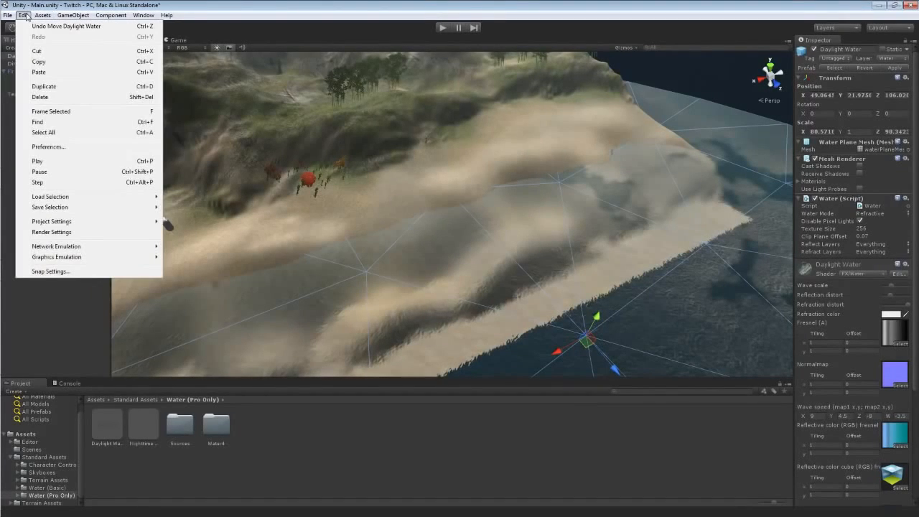
left_click(61, 236)
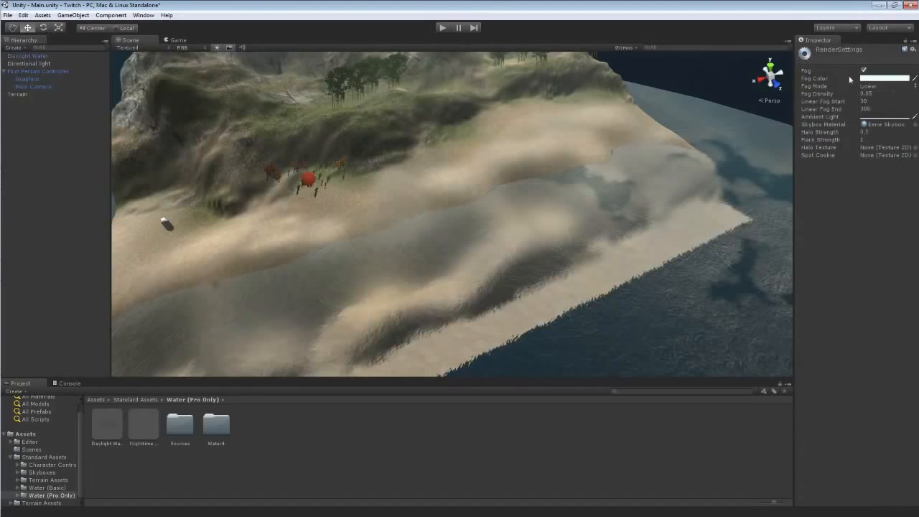
left_click(913, 125)
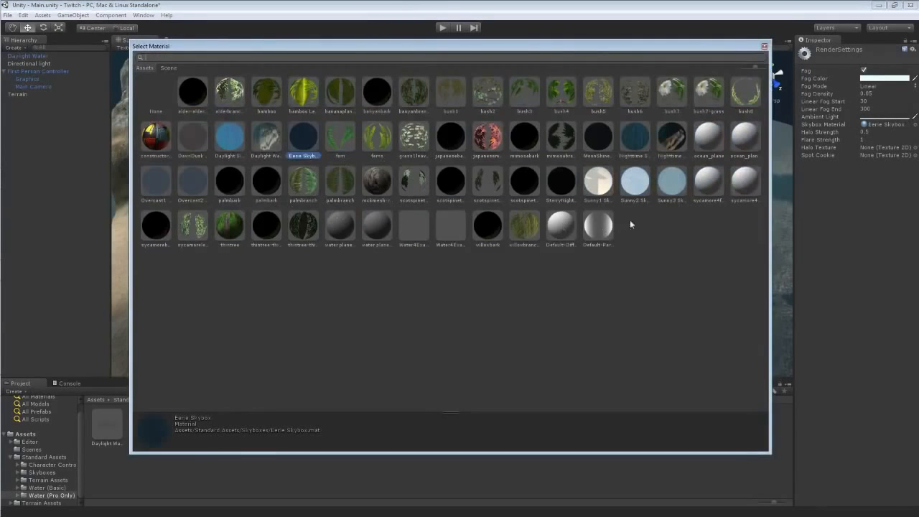
double_click(634, 184)
Play the scene and walk along the coast to preview the daylight water, then stop.
left_click(440, 27)
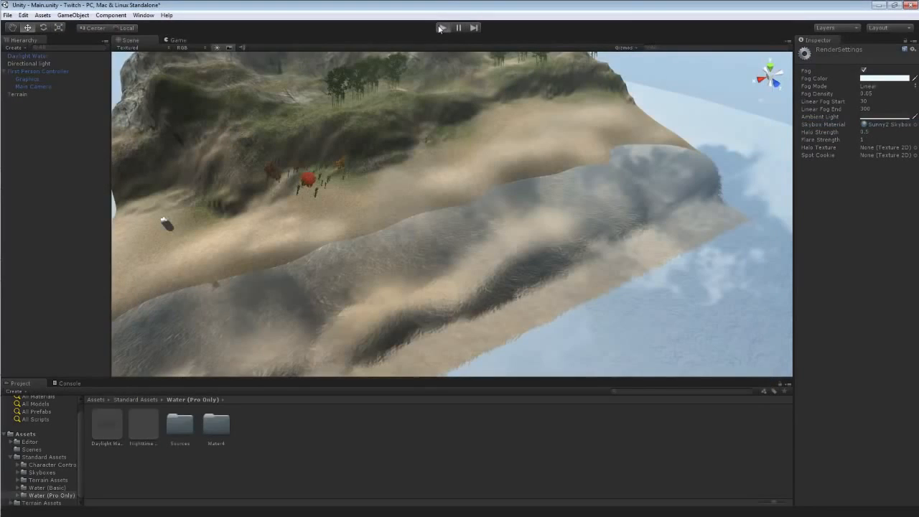
key("w")
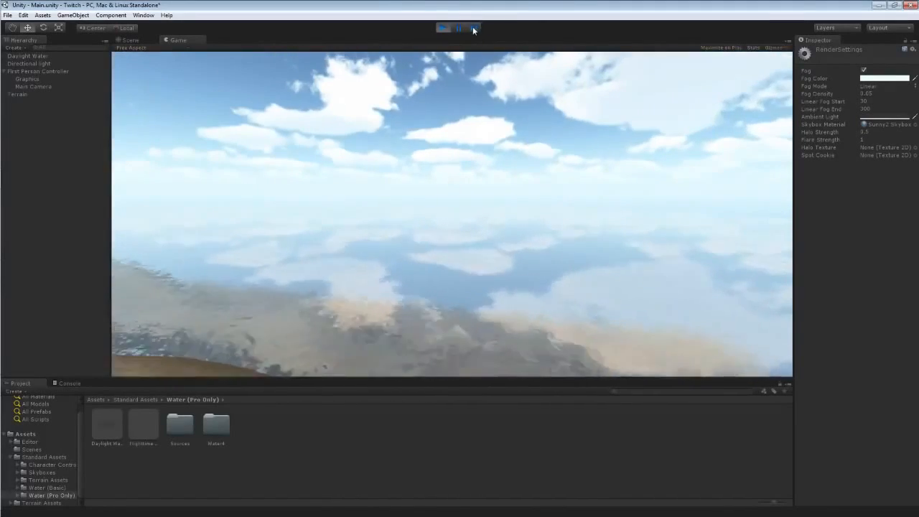
key("s")
key("w")
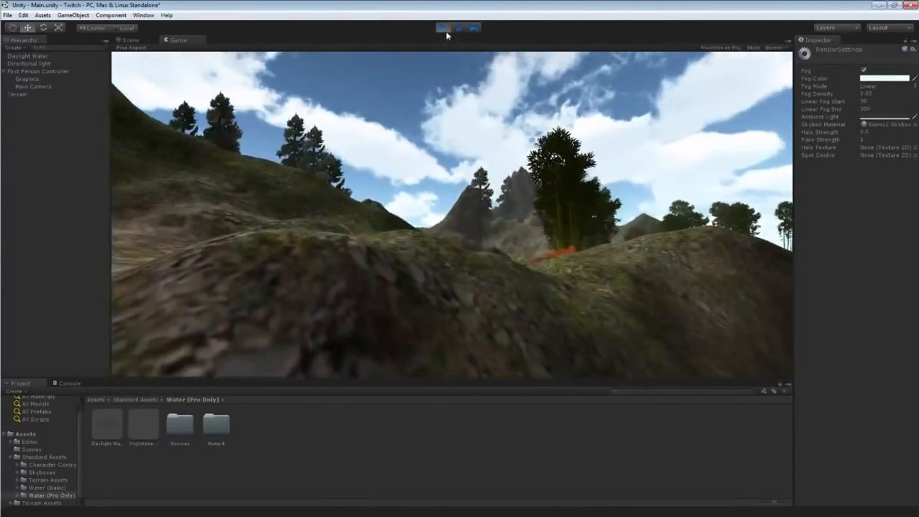
left_click(444, 28)
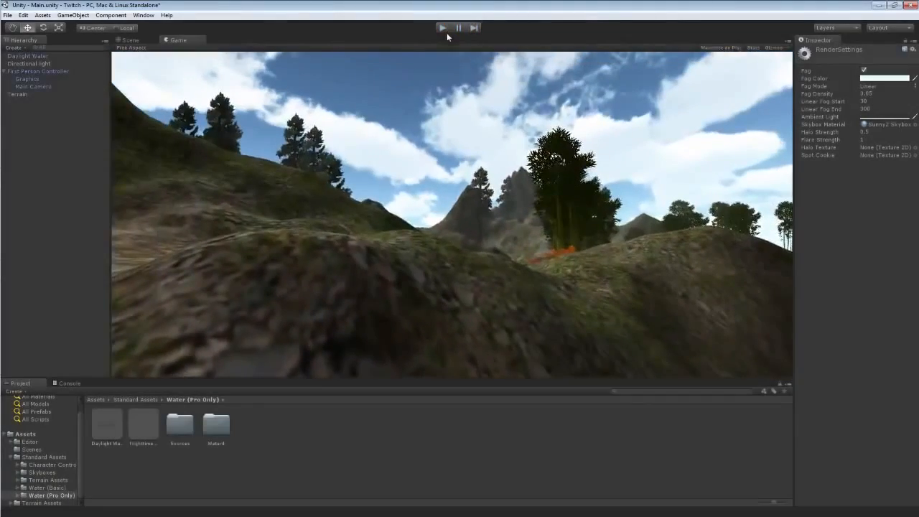
Select the Daylight Water prefab and look through its material properties.
left_click(108, 428)
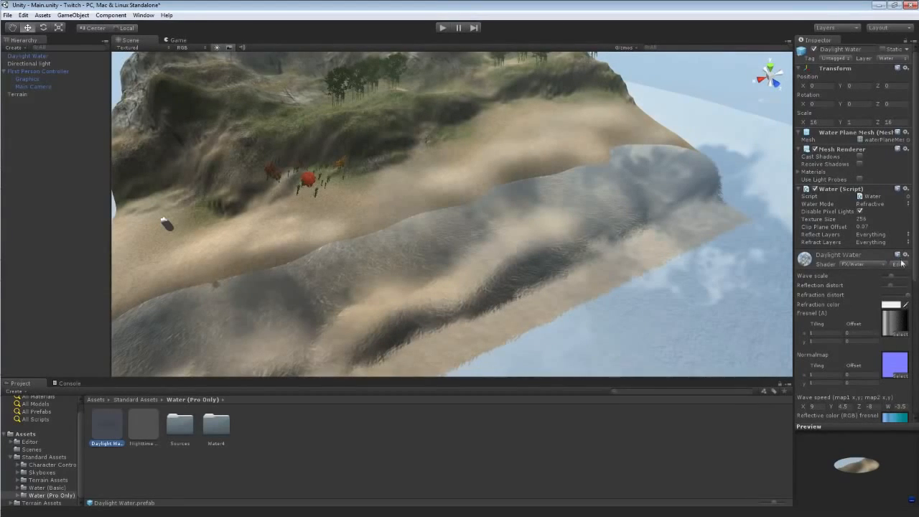
left_click_drag(914, 136, 917, 277)
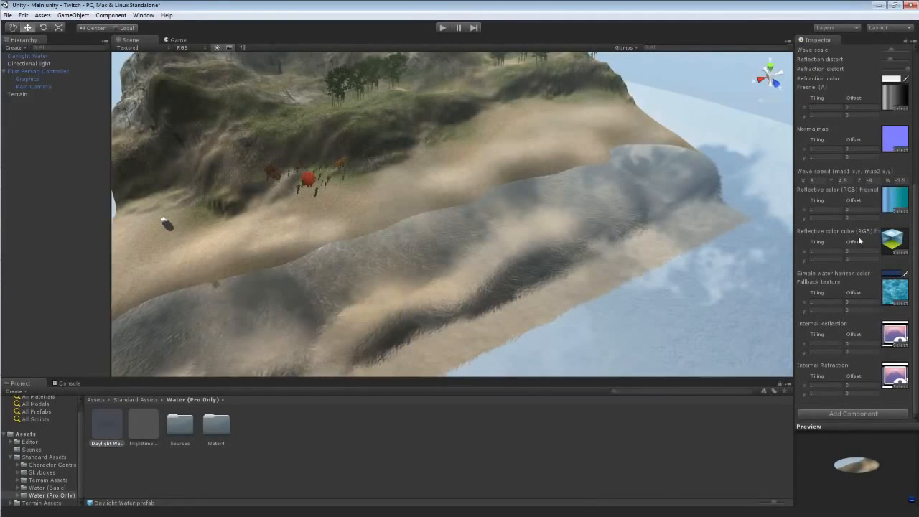
scroll(797, 211, "up", 10)
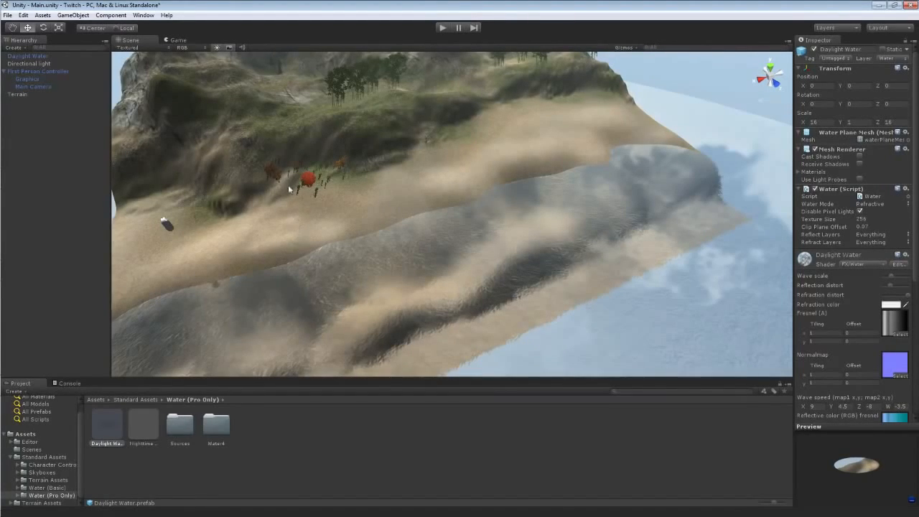
Turn on the Game view statistics, then play and walk around to check performance.
left_click(177, 40)
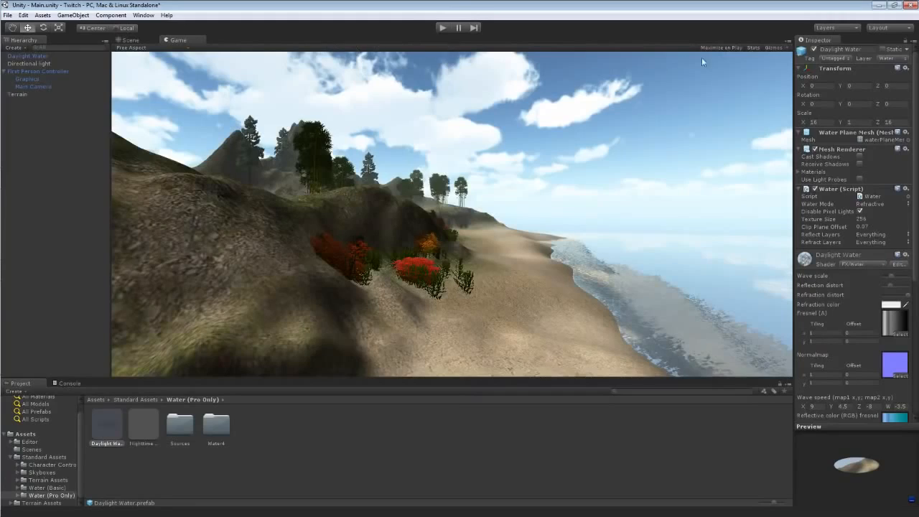
left_click(752, 47)
left_click(441, 28)
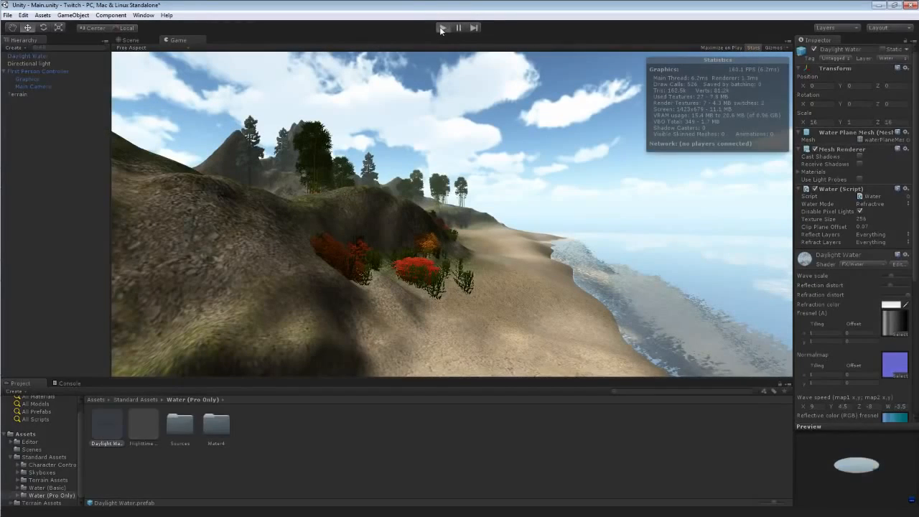
key("w")
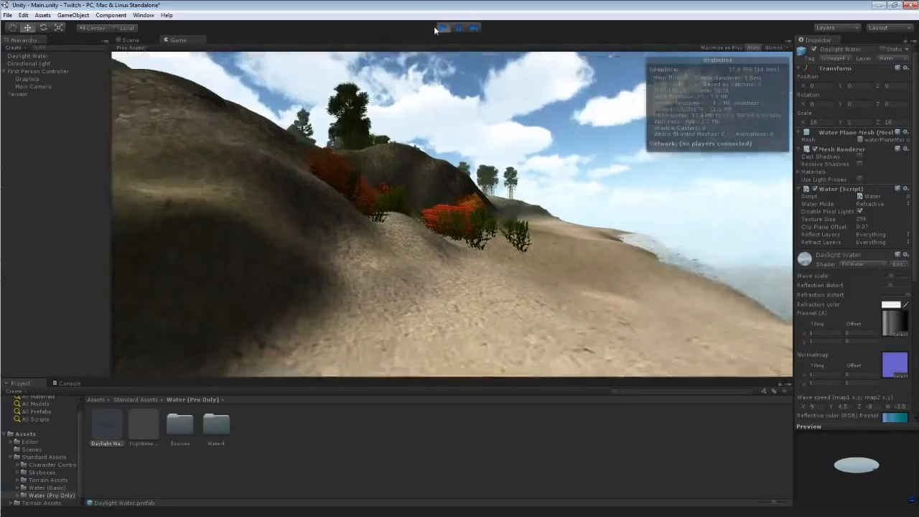
left_click(442, 29)
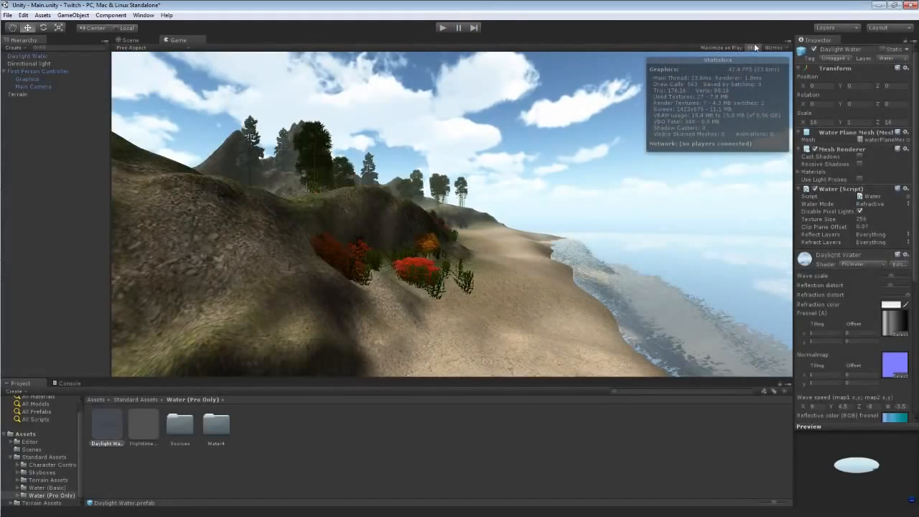
Hide the Game view statistics, then briefly play the scene and stop it.
left_click(752, 47)
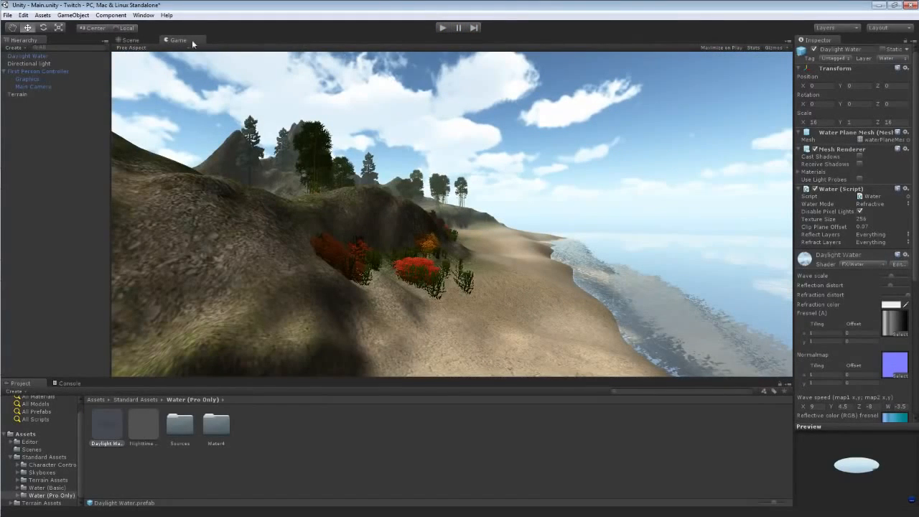
left_click(137, 42)
right_click_drag(336, 131, 463, 120)
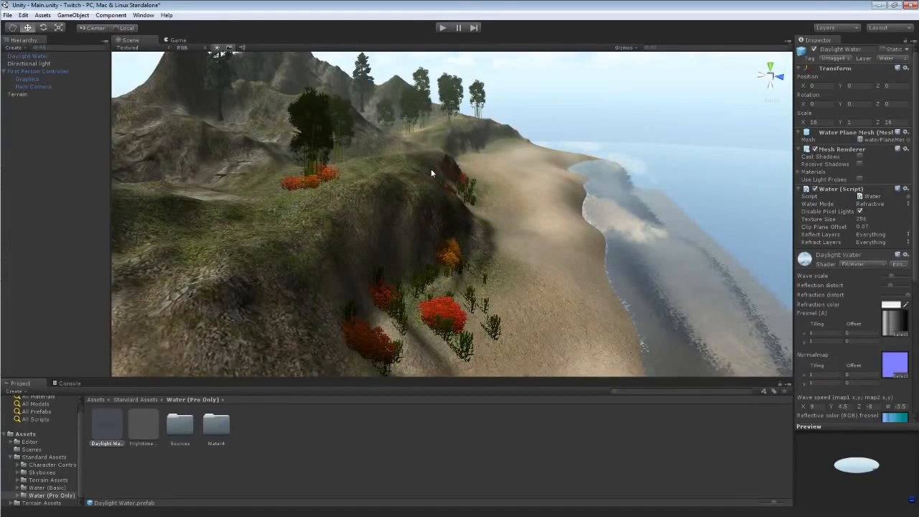
left_click(443, 28)
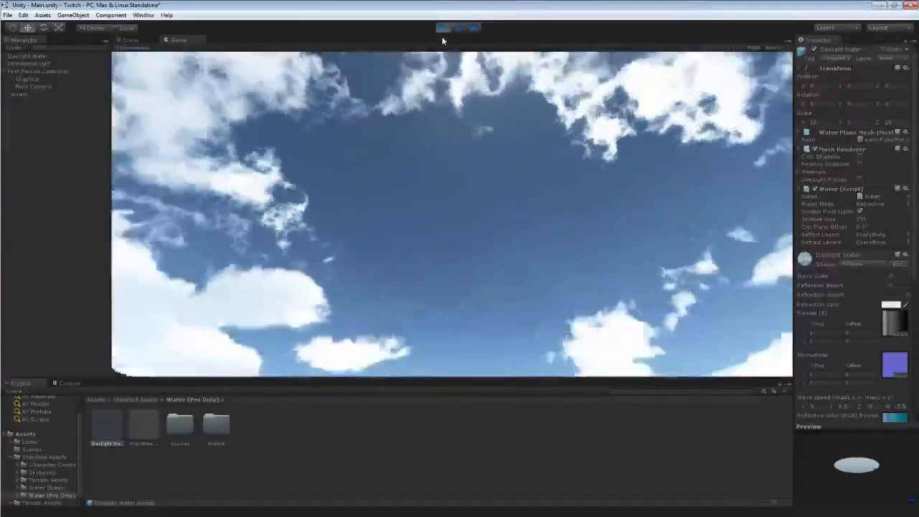
key("a")
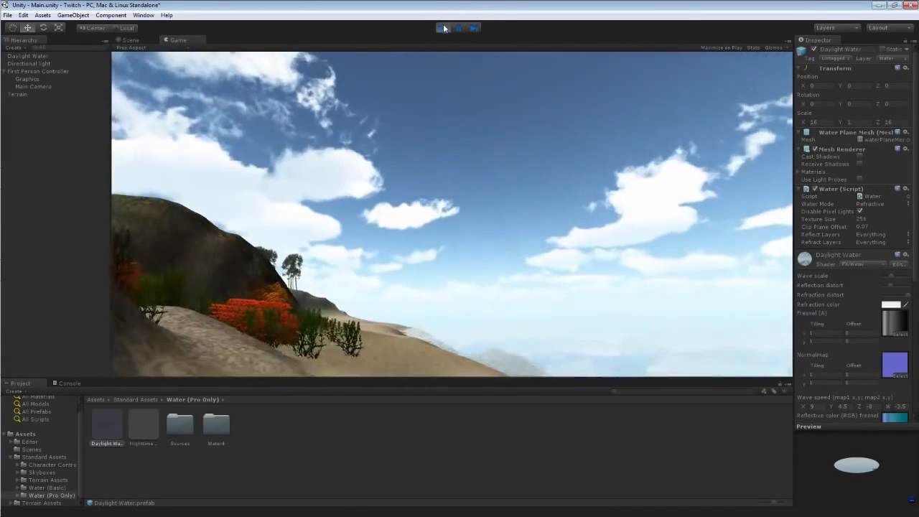
left_click(442, 27)
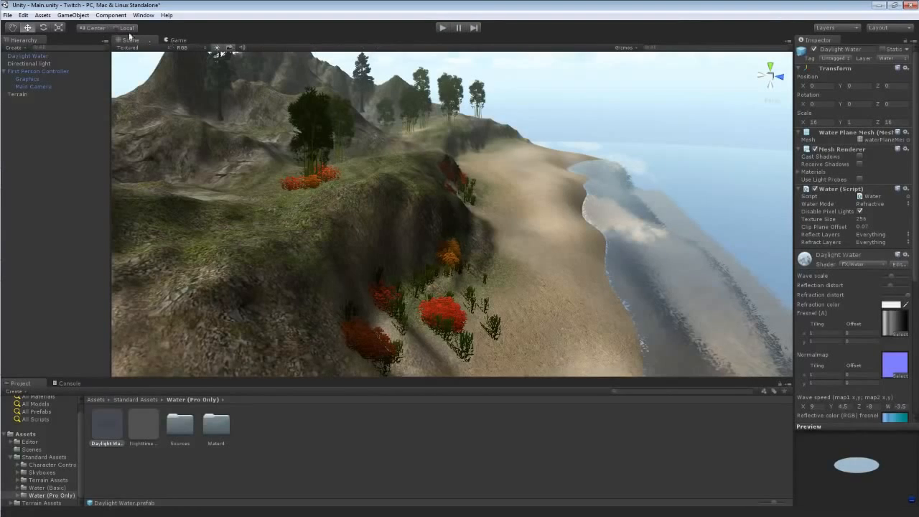
Import the Light Flares standard asset package and open its folder.
left_click(43, 15)
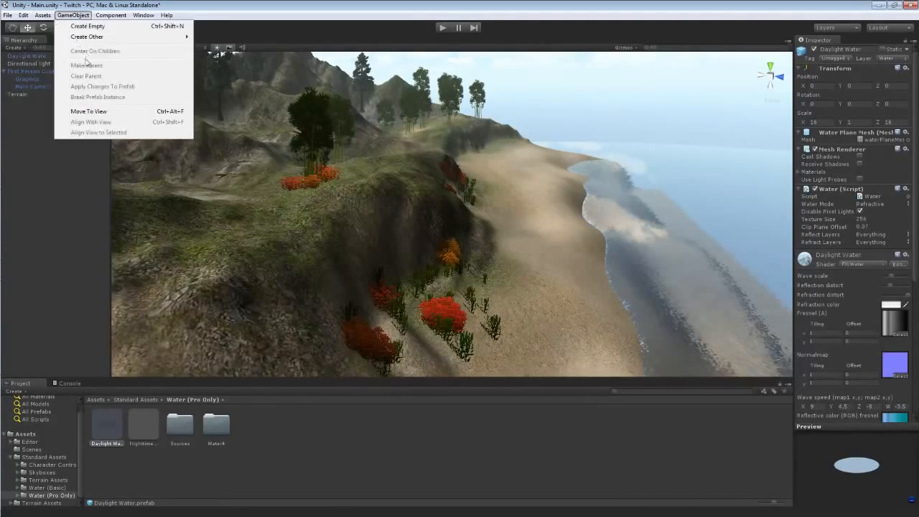
mouse_move(66, 84)
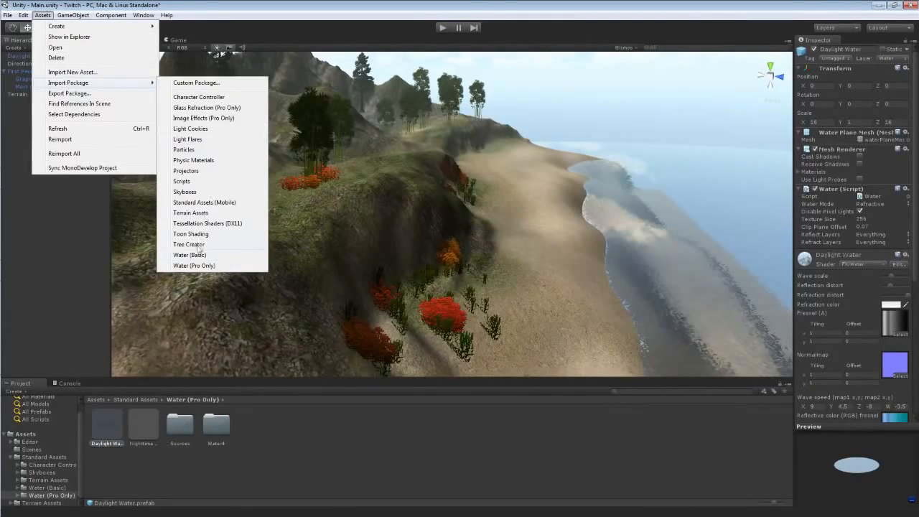
left_click(186, 139)
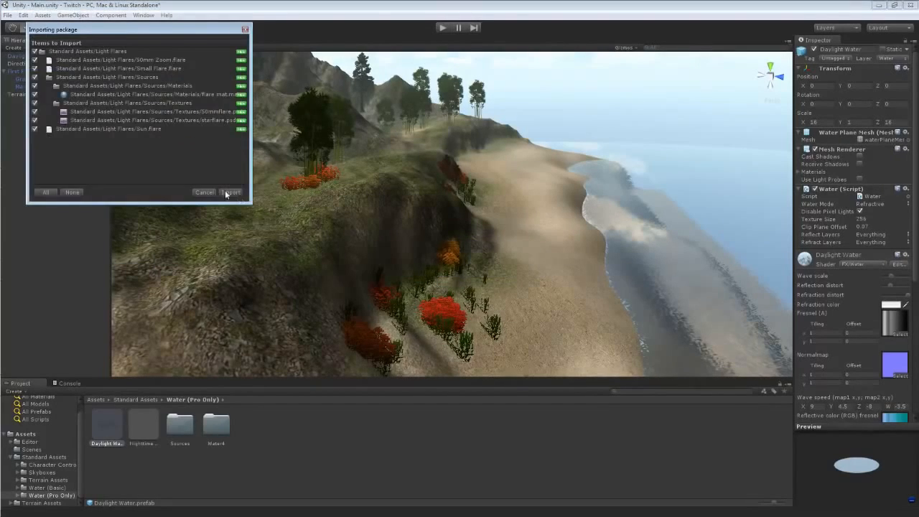
left_click(230, 192)
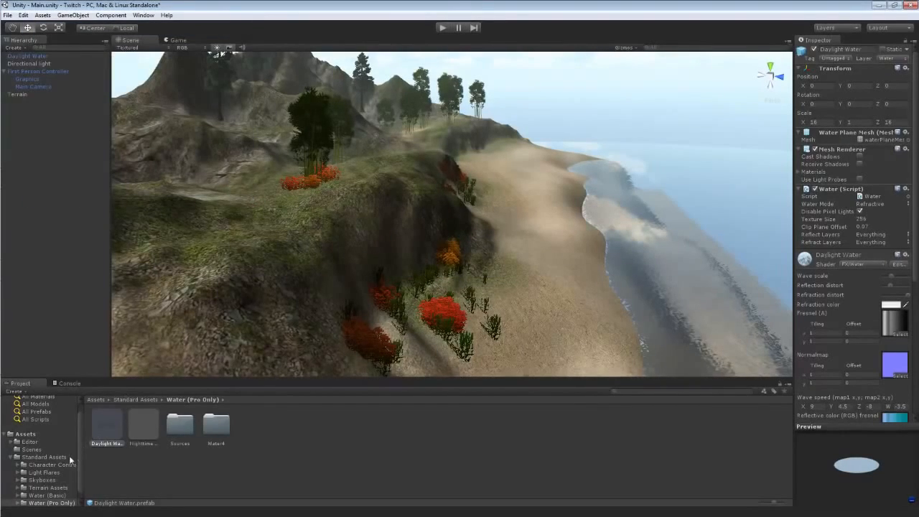
left_click(45, 472)
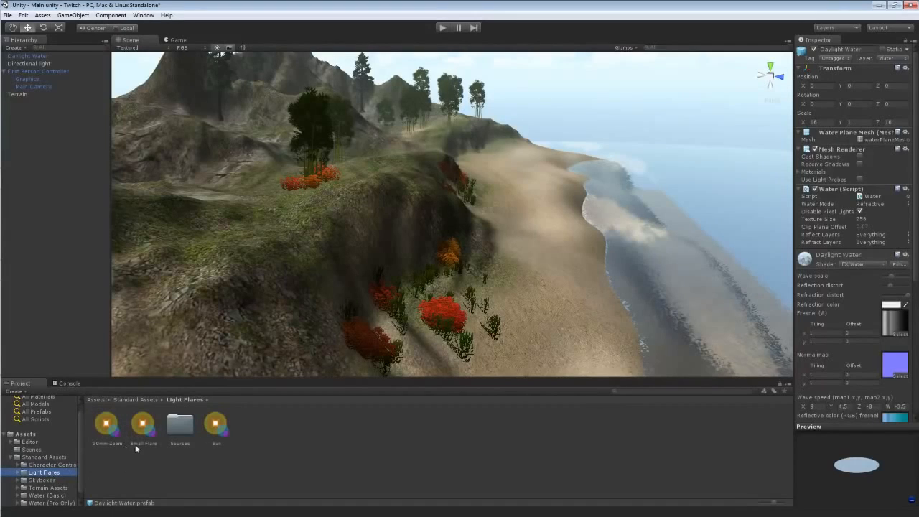
Assign the Sun flare to the Directional light's Flare setting.
right_click_drag(208, 195, 614, 192)
left_click(44, 64)
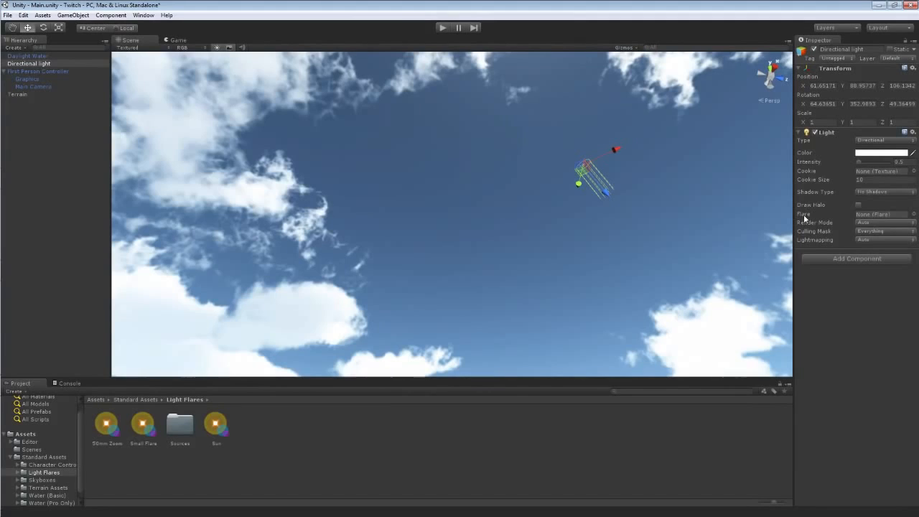
left_click(913, 214)
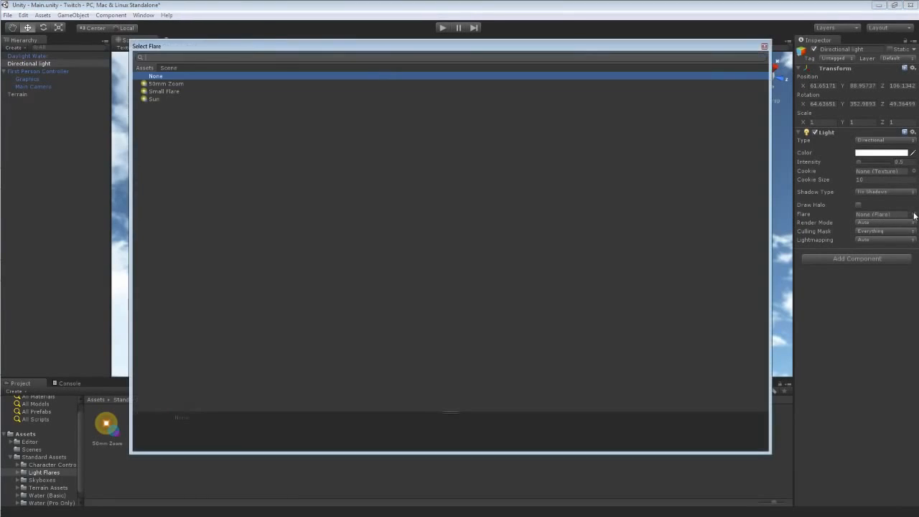
double_click(153, 99)
Select the Main Camera, then play and stop the scene to preview the sun flare.
right_click_drag(446, 239, 356, 388)
left_click(34, 86)
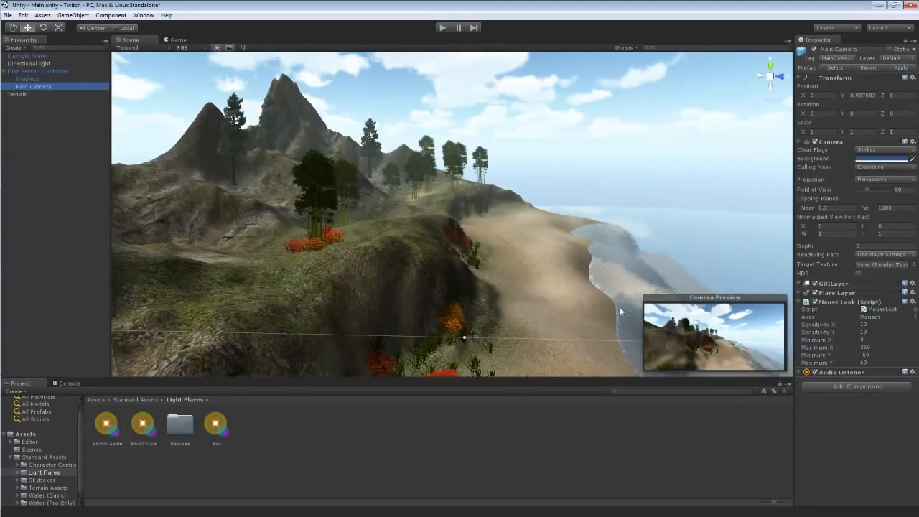
left_click_drag(497, 252, 390, 287, "alt")
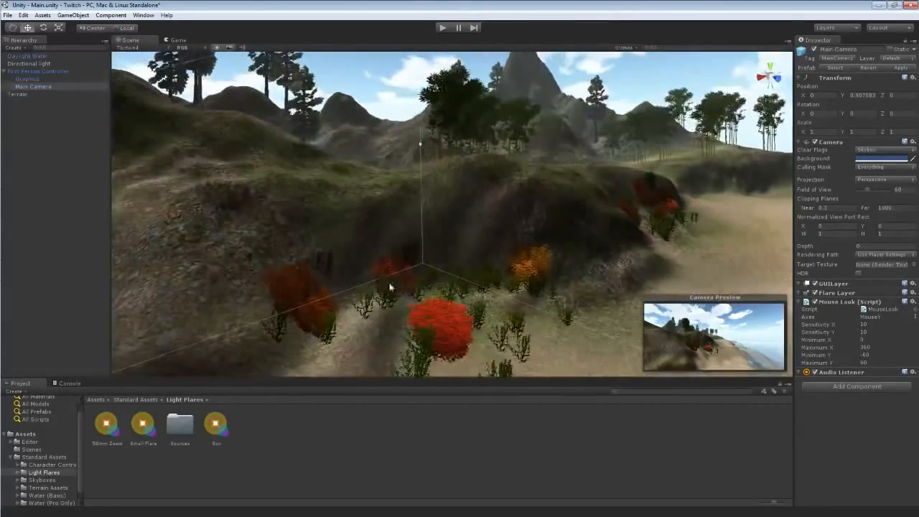
left_click(442, 27)
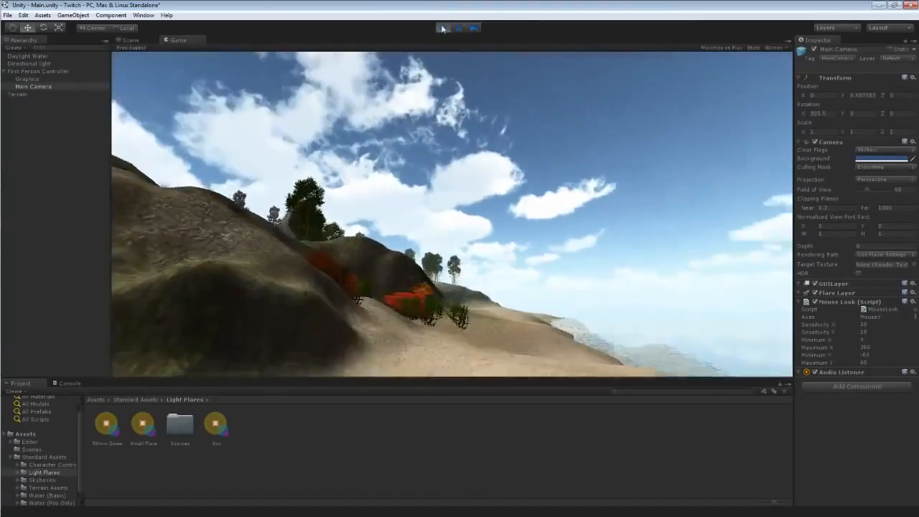
left_click(443, 27)
Rotate the Directional light so the sun and its flare sit at a new position in the sky.
right_click_drag(338, 102, 350, 425)
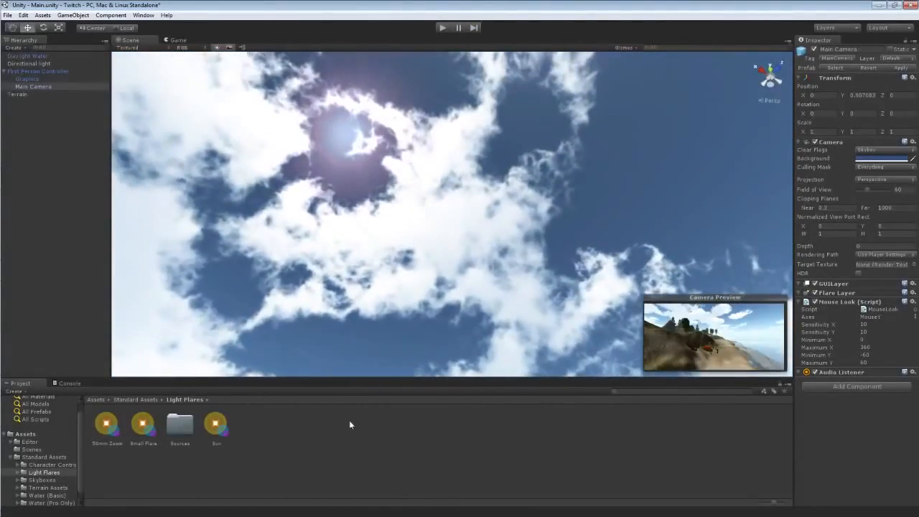
right_click(368, 404)
right_click_drag(373, 357, 374, 311)
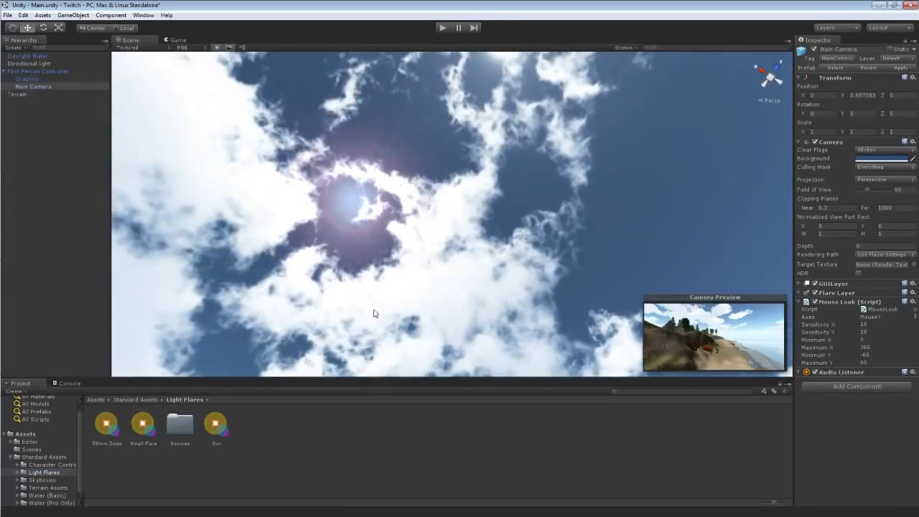
left_click(29, 64)
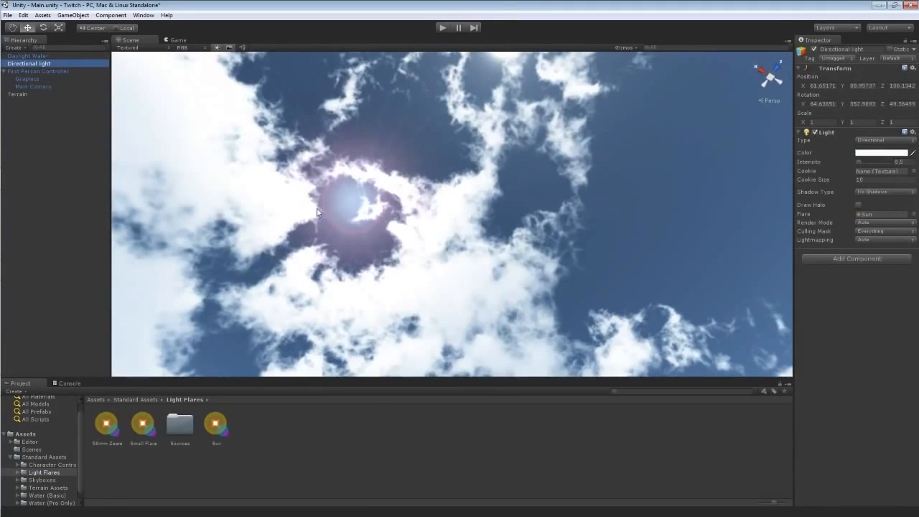
key("e")
right_click_drag(359, 195, 719, 221)
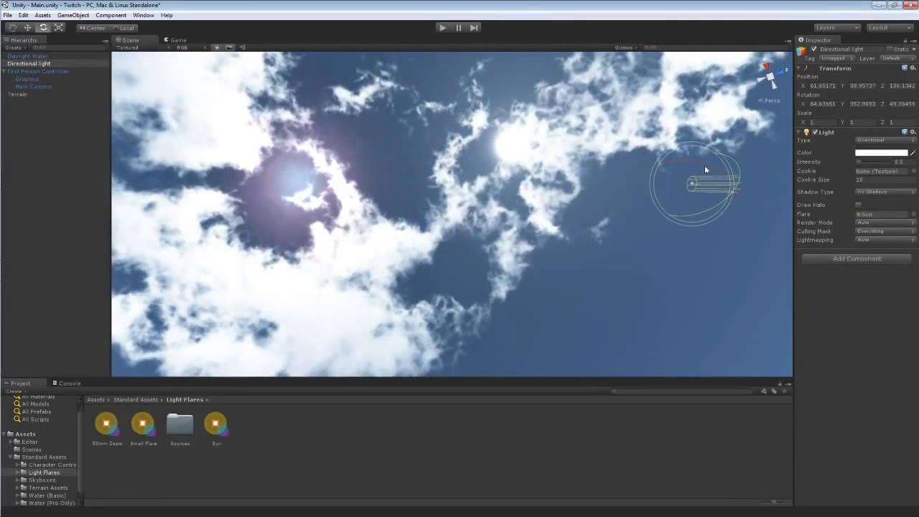
left_click_drag(705, 165, 645, 156)
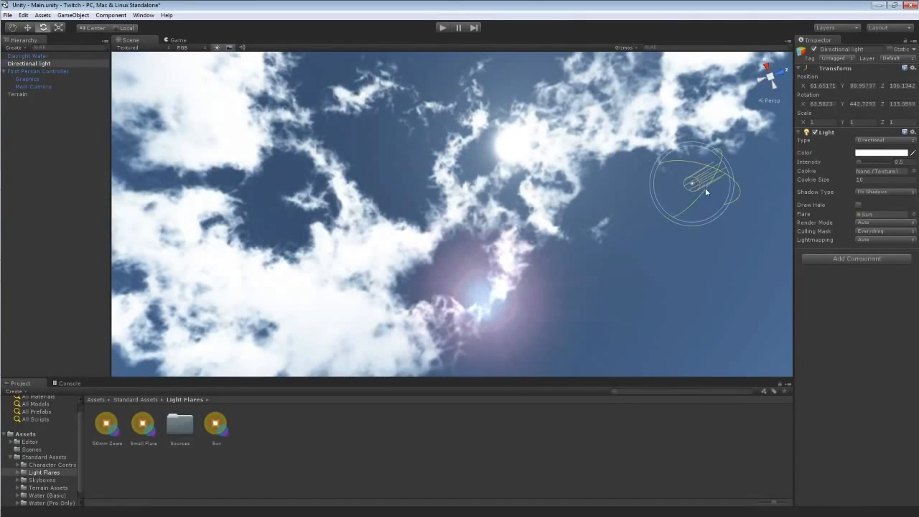
left_click_drag(705, 187, 696, 217)
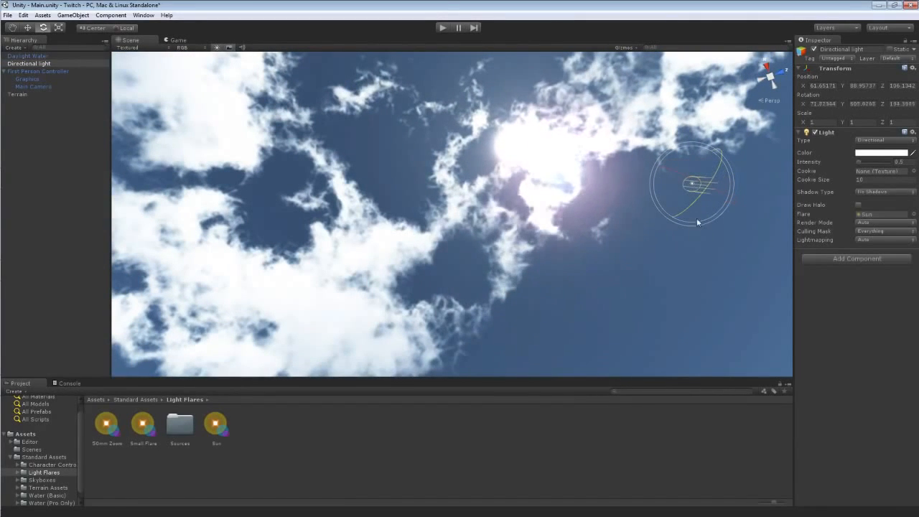
left_click_drag(681, 172, 687, 207)
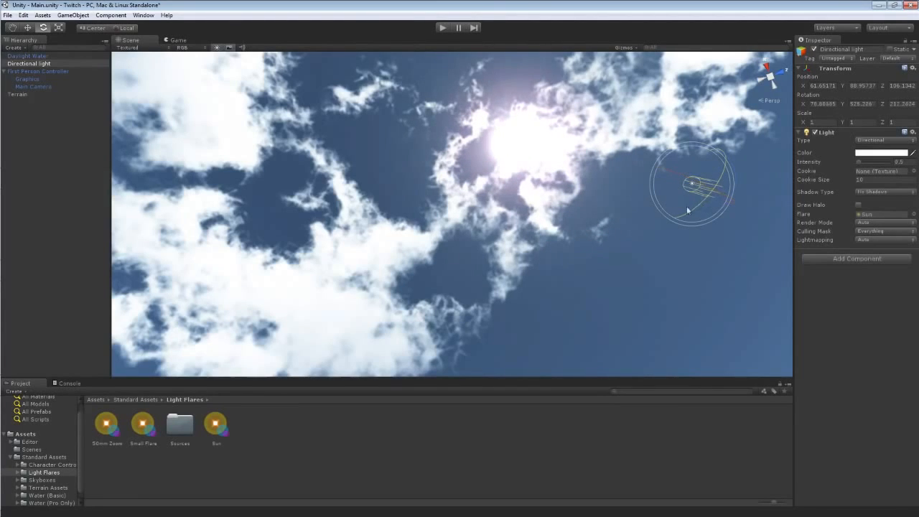
right_click_drag(574, 246, 639, 221)
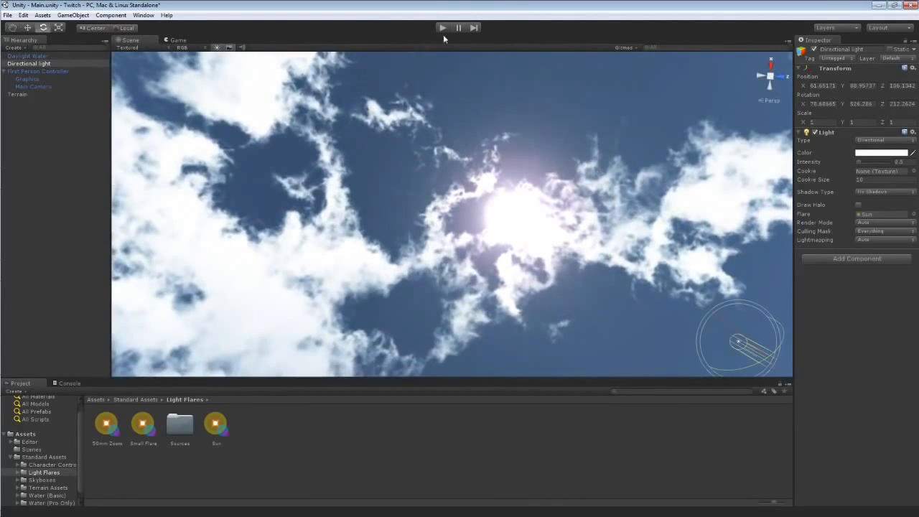
Play the scene and walk across the hills to the shore to check the sun flare, then stop.
left_click(442, 27)
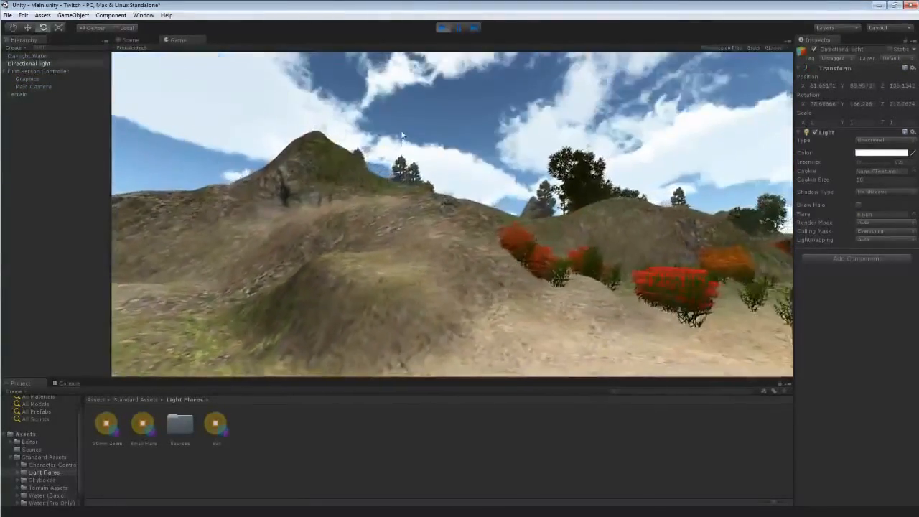
key("w")
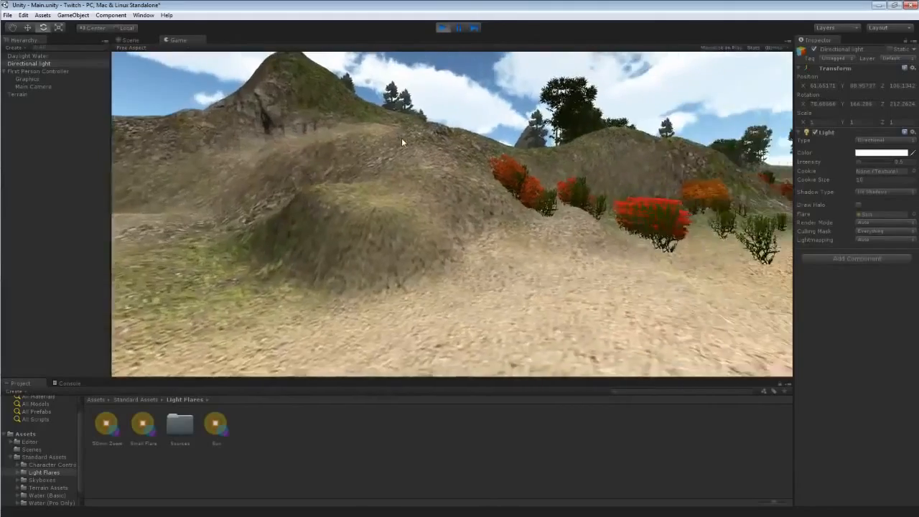
key("w")
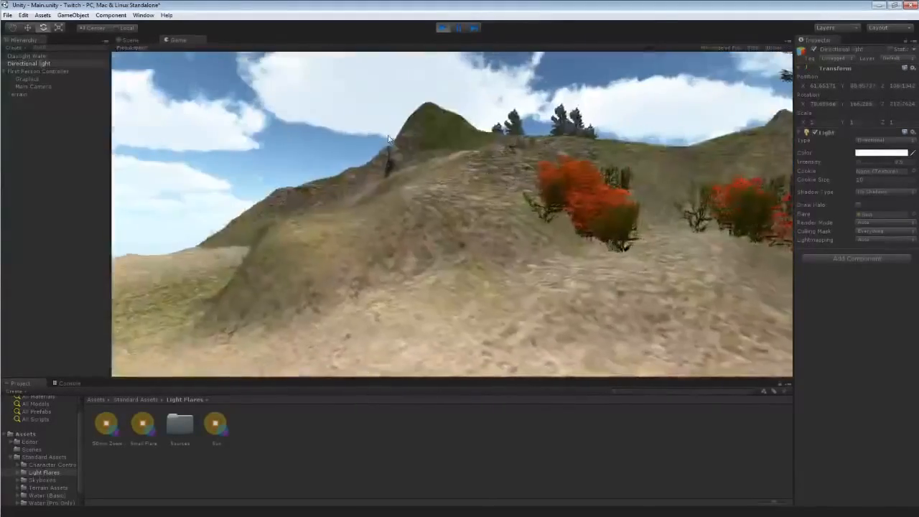
key("w")
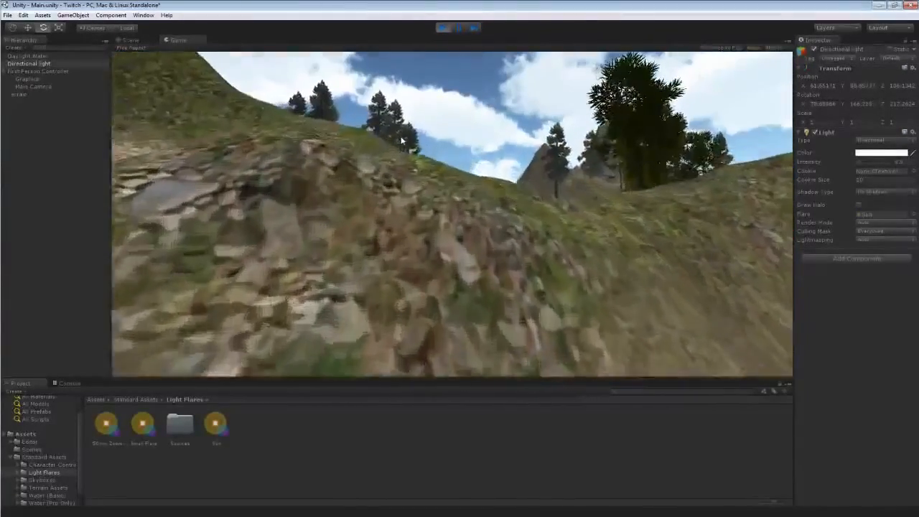
key("w")
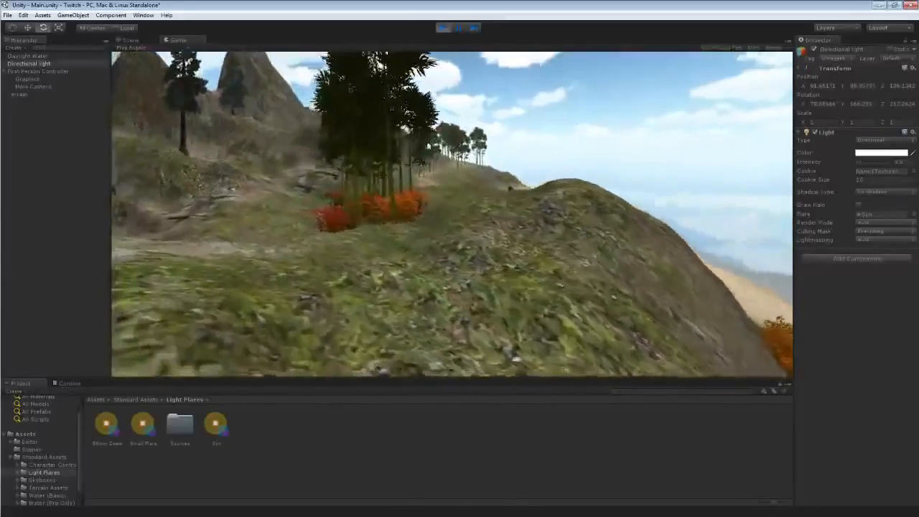
key("w")
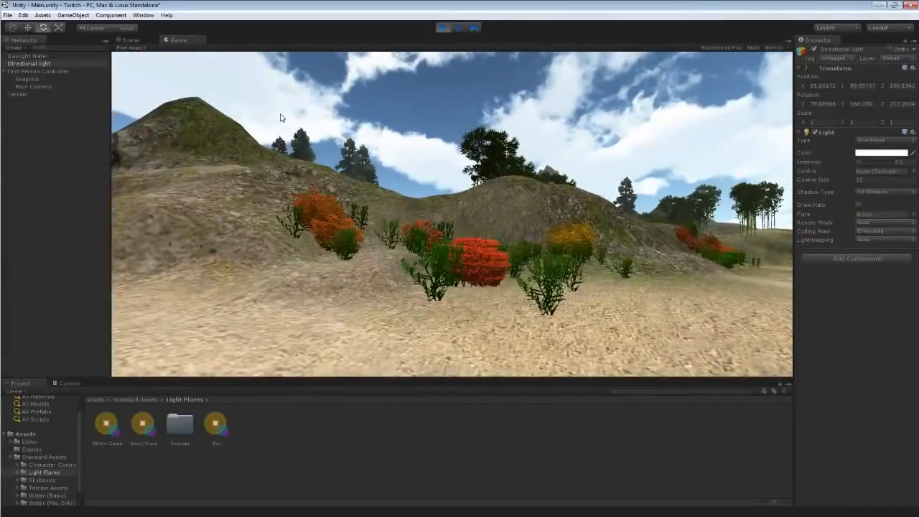
key("w")
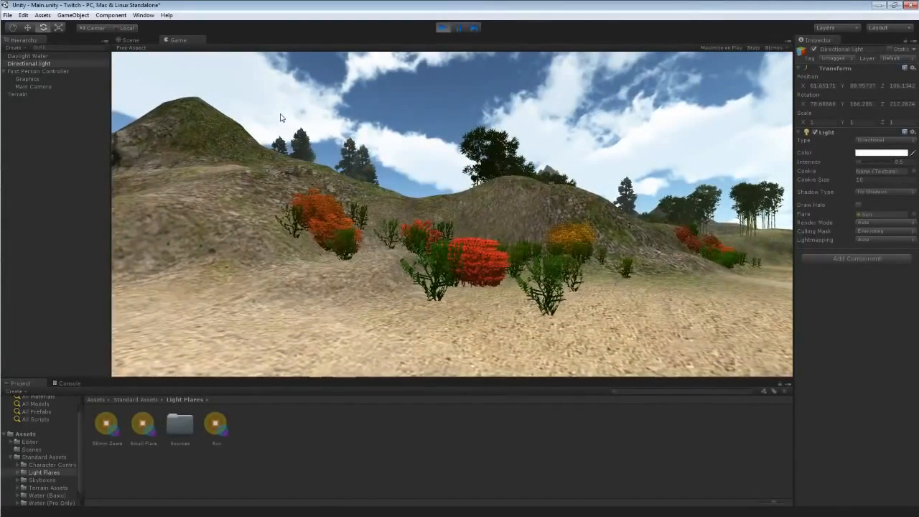
key("w")
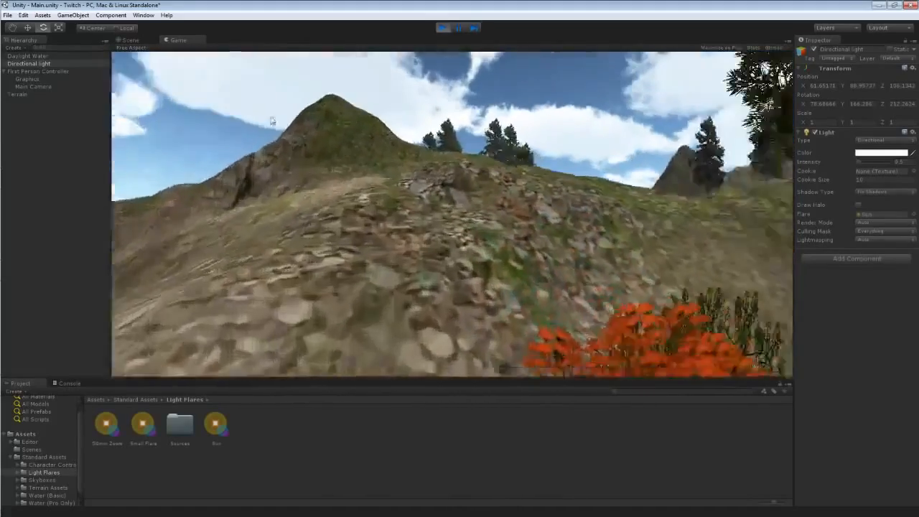
key("w")
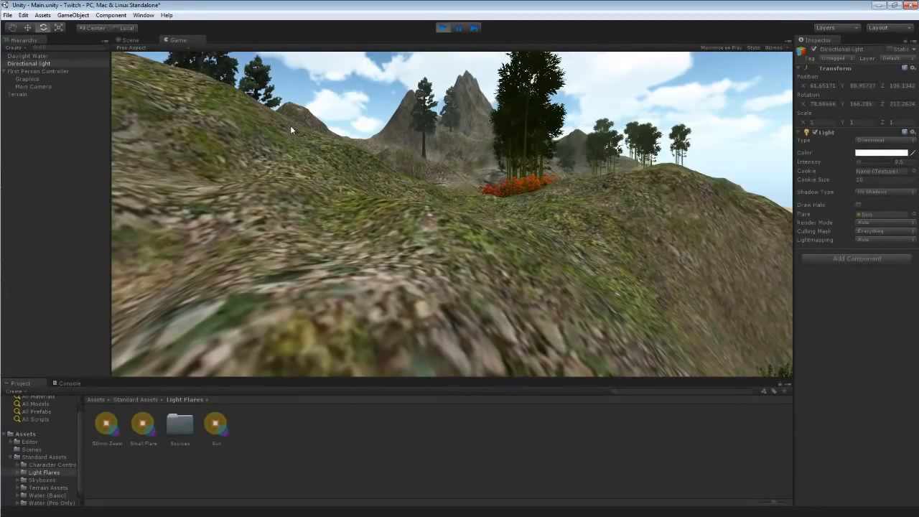
key("w")
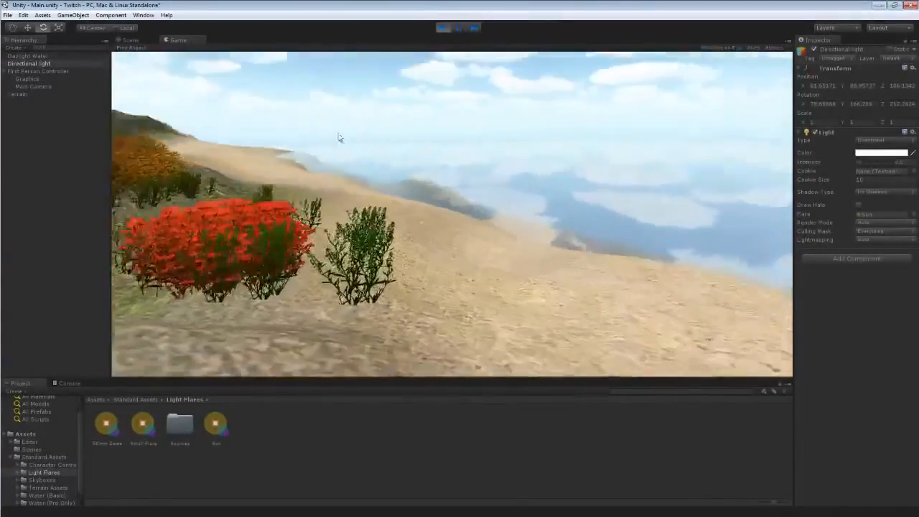
key("w")
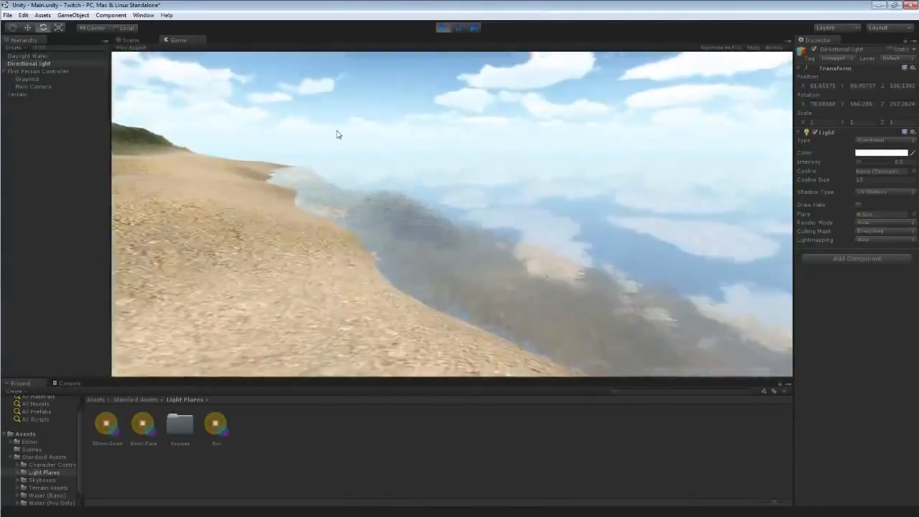
left_click(442, 27)
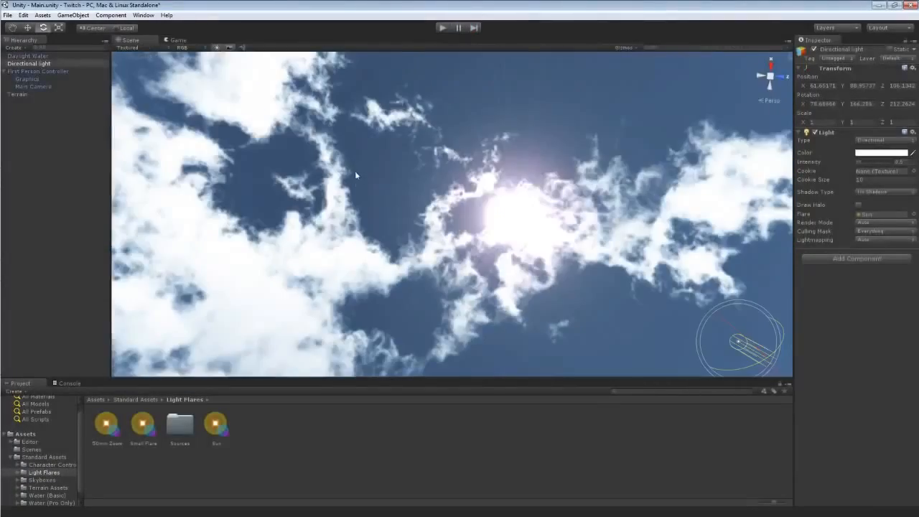
Add RockMesh as a new detail mesh in the terrain's Paint Details tool.
right_click_drag(355, 174, 342, 427)
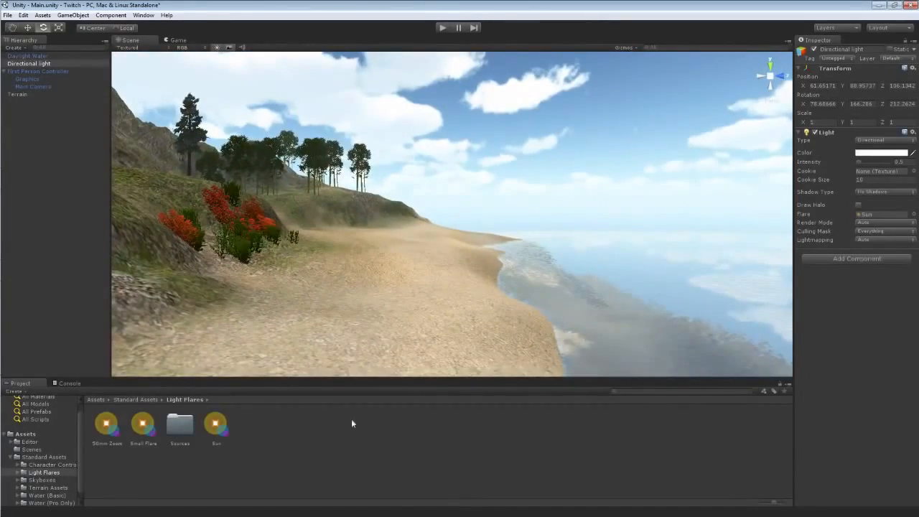
right_click_drag(337, 356, 390, 406)
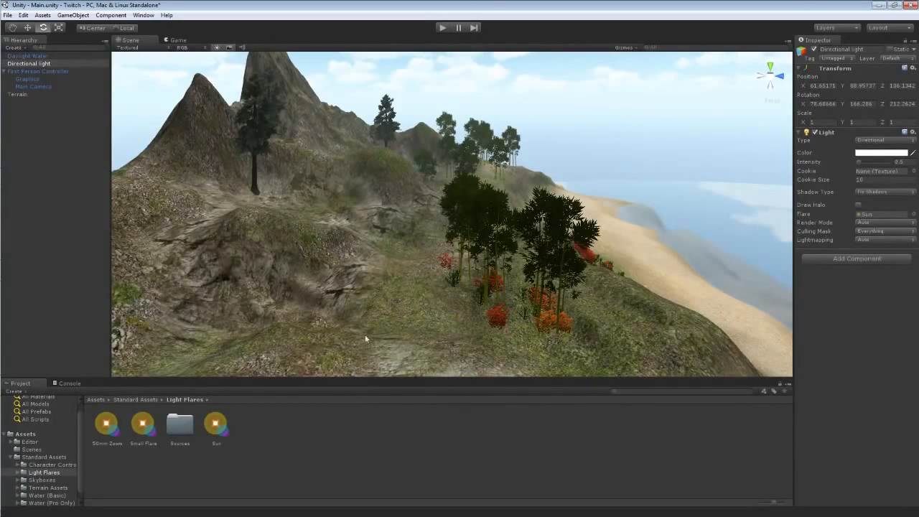
left_click(350, 288)
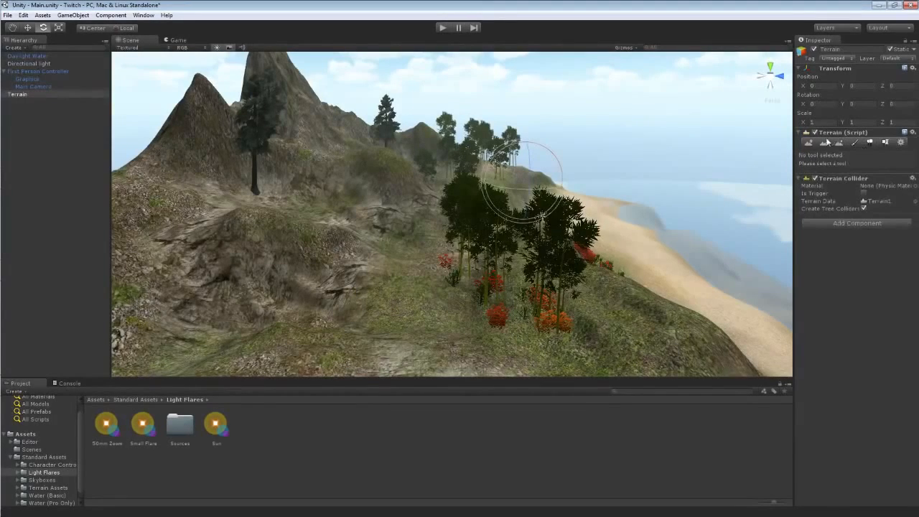
left_click(885, 142)
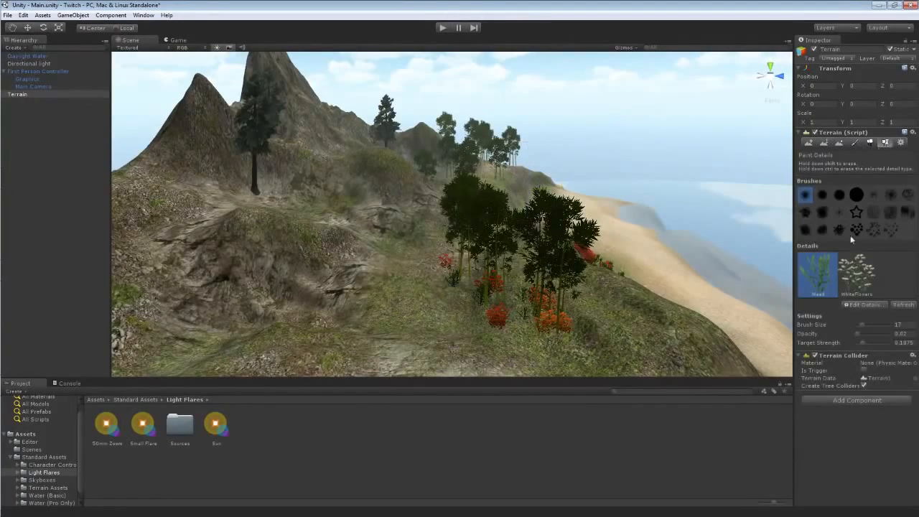
left_click(850, 306)
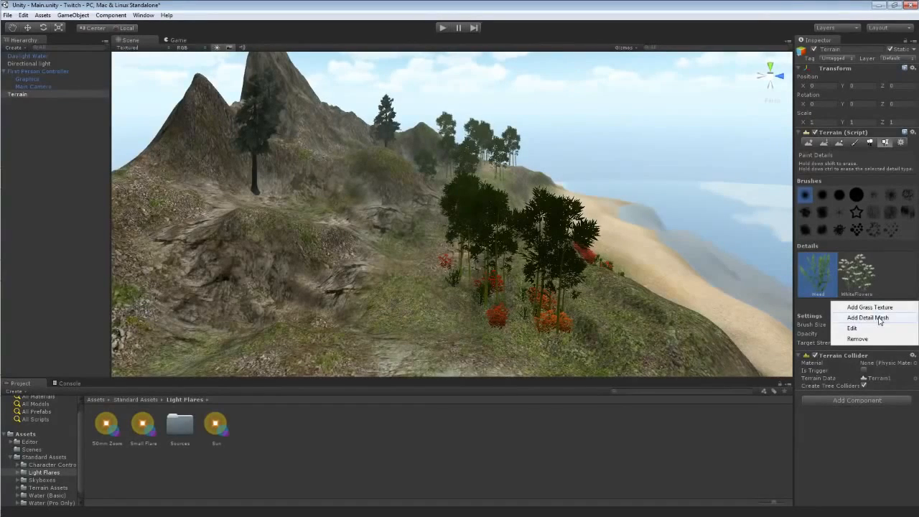
left_click(879, 318)
left_click(152, 30)
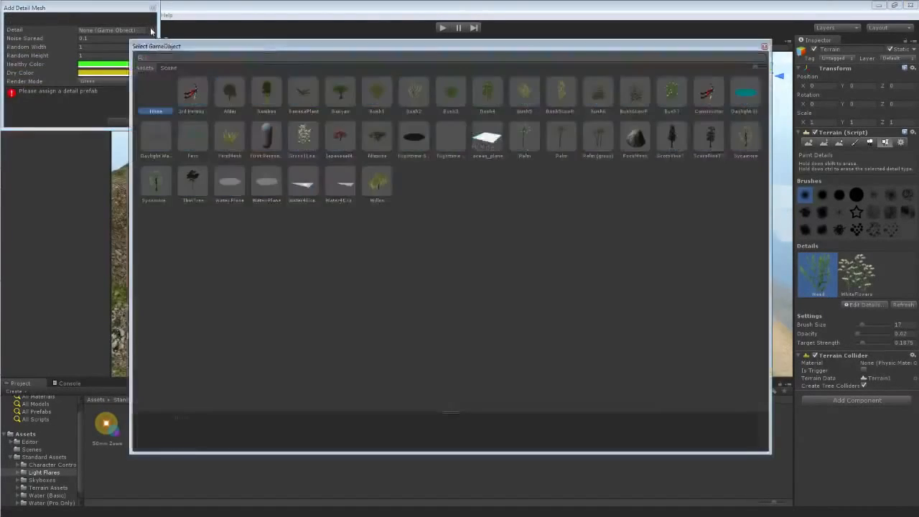
left_click(638, 139)
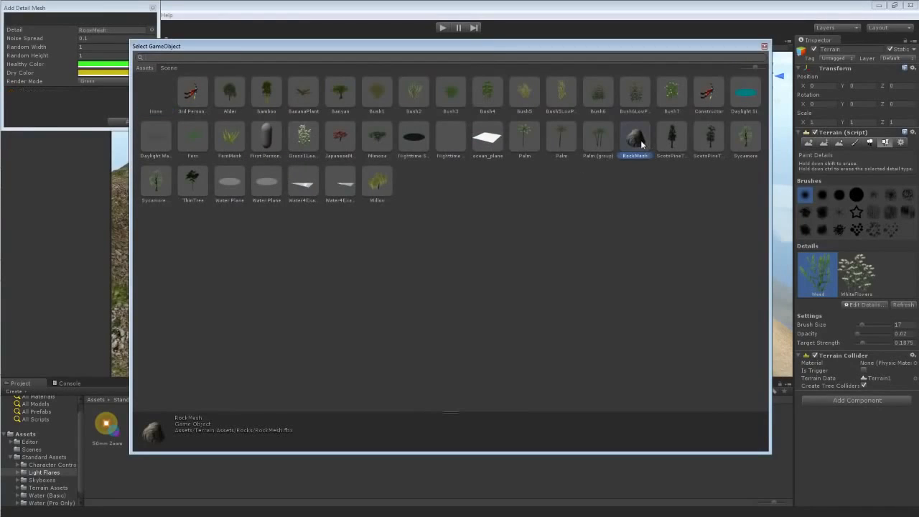
double_click(644, 135)
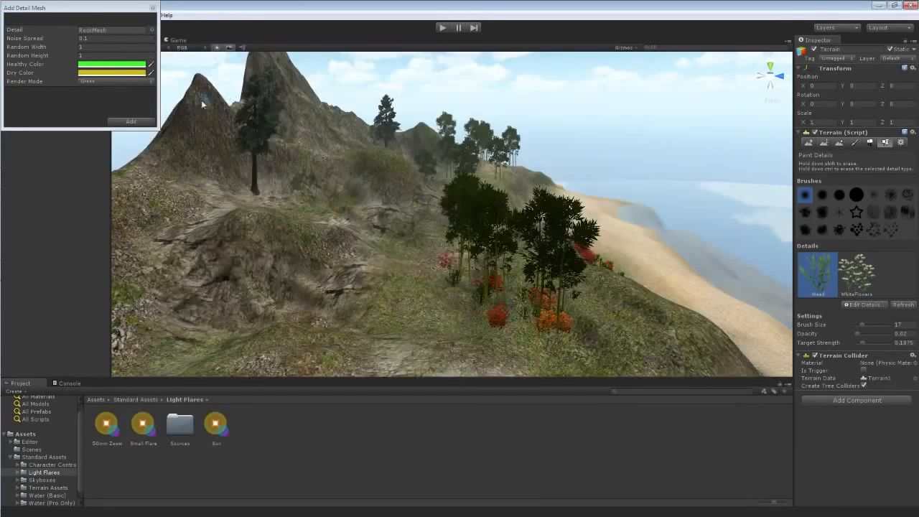
left_click(133, 122)
Paint RockMesh details on the hillside, then undo the strokes.
left_click(897, 272)
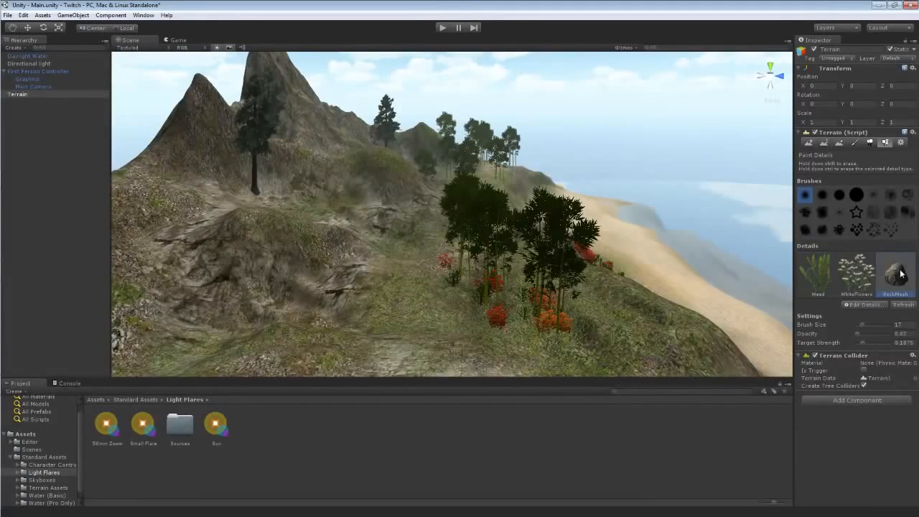
mouse_move(404, 322)
left_mouse_down()
mouse_move(534, 343)
mouse_move(614, 339)
left_mouse_up()
key("ctrl+z")
key("ctrl+z")
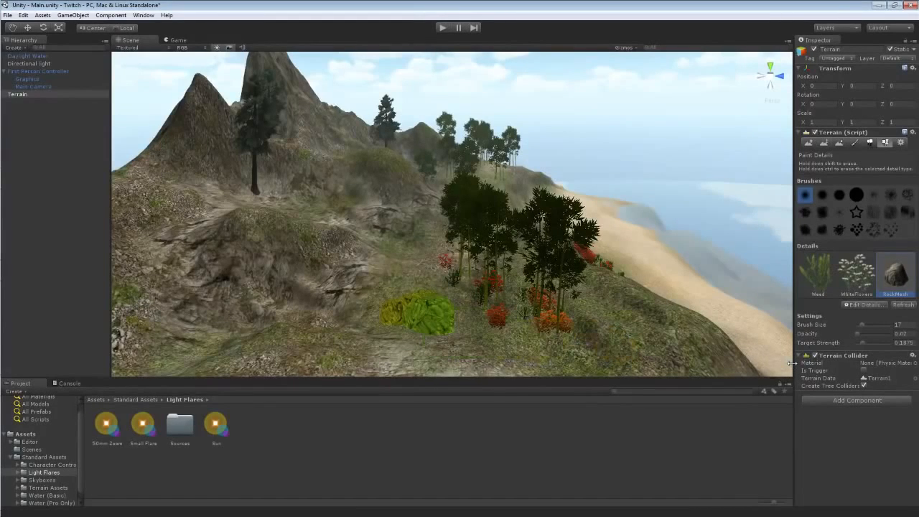
Edit the RockMesh detail, setting its Healthy and Dry colors to light grey tones, and apply the change.
left_click(875, 304)
left_click(855, 328)
left_click(86, 63)
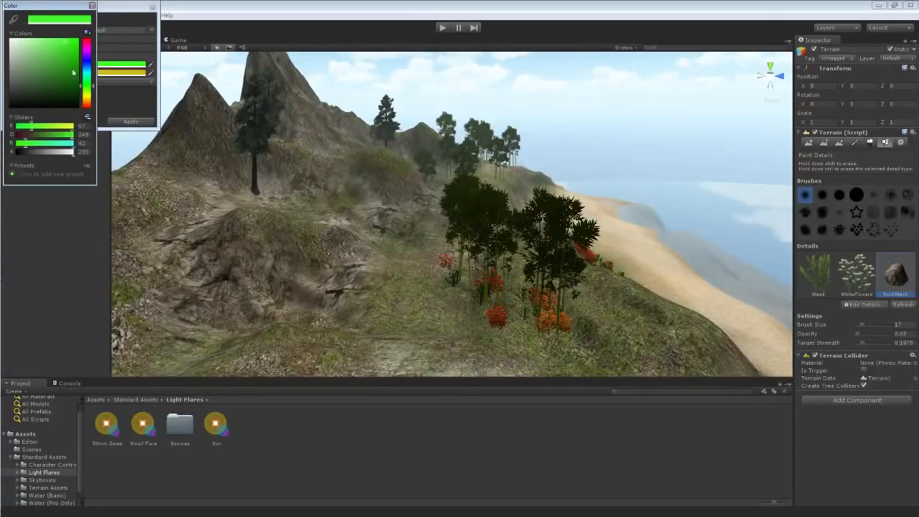
left_click_drag(73, 73, 2, 60)
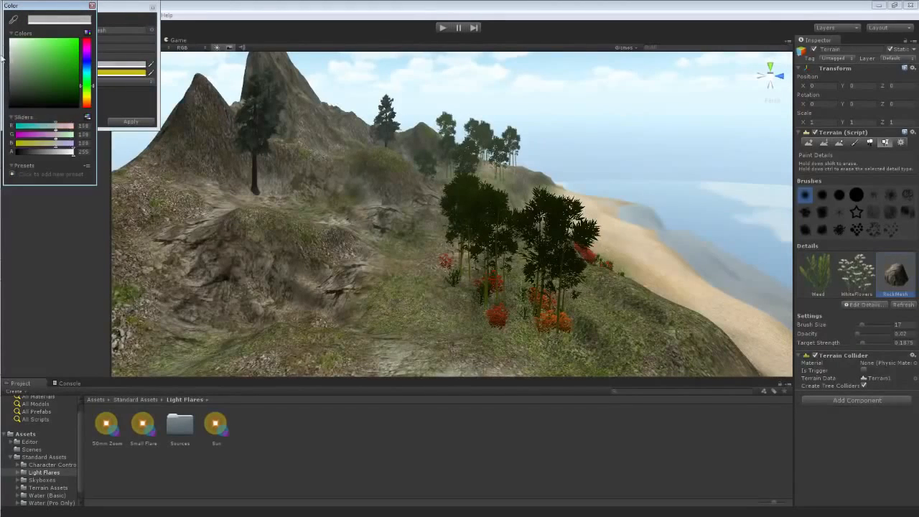
left_click(92, 5)
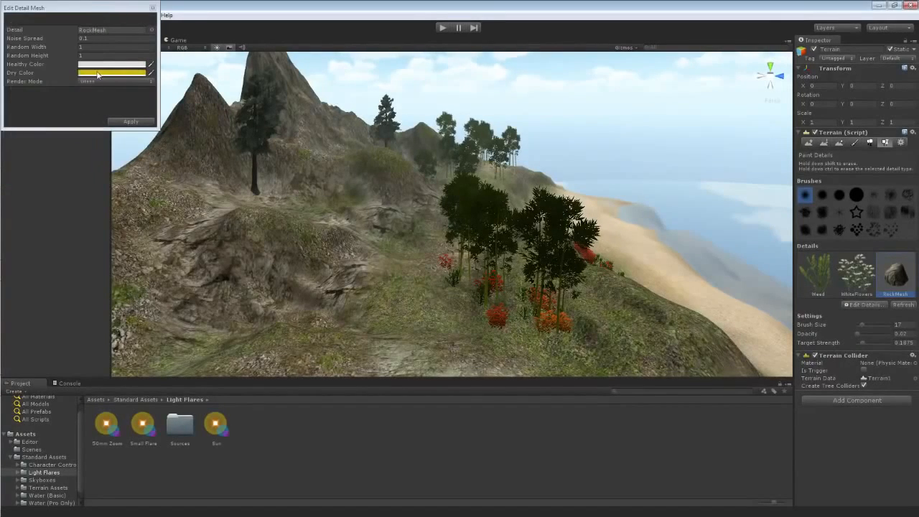
left_click(97, 75)
mouse_move(34, 91)
left_mouse_down()
mouse_move(6, 108)
mouse_move(10, 82)
left_mouse_up()
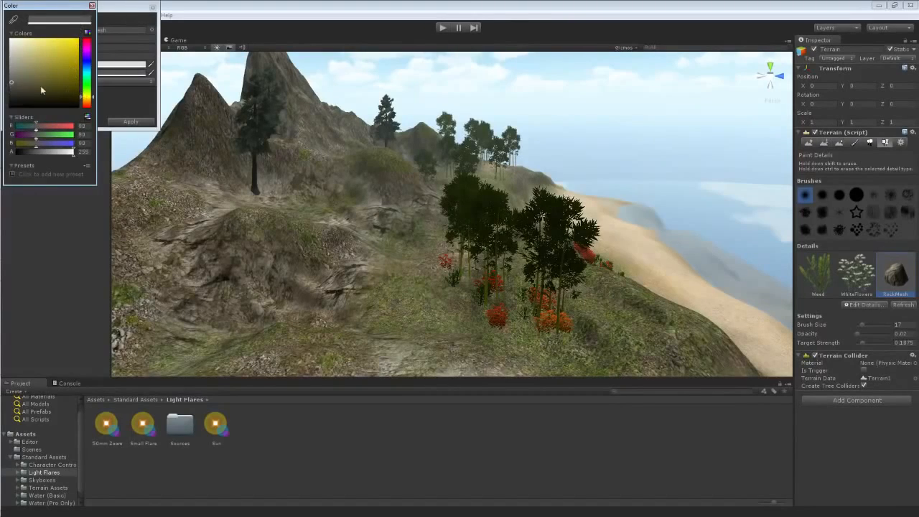
left_click(91, 5)
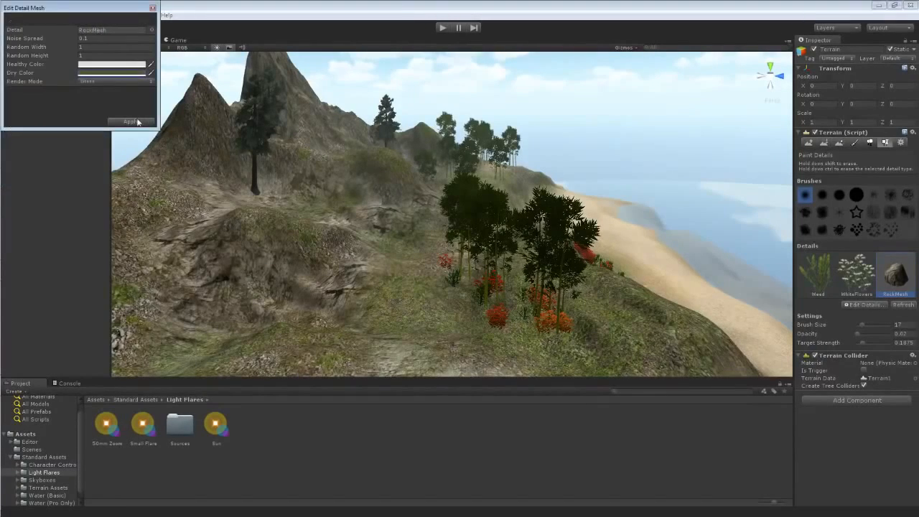
left_click(130, 122)
Paint rocks on the hillside beside the path, then undo most of the painted rocks.
mouse_move(416, 289)
left_mouse_down()
mouse_move(483, 346)
mouse_move(586, 330)
mouse_move(635, 284)
mouse_move(437, 285)
mouse_move(345, 215)
mouse_move(208, 237)
mouse_move(229, 351)
mouse_move(493, 305)
mouse_move(309, 316)
mouse_move(503, 302)
left_mouse_up()
key("ctrl+z")
key("ctrl+z")
key("ctrl+z")
key("ctrl+z")
key("ctrl+z")
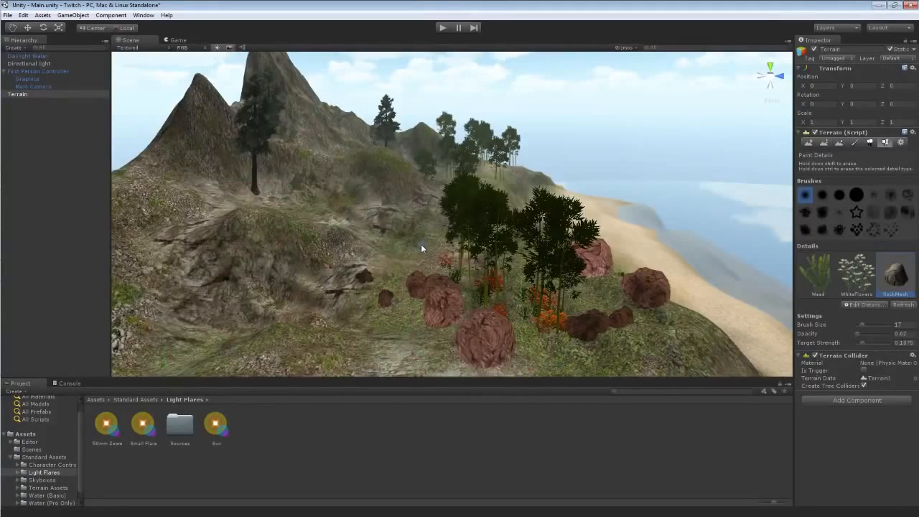
key("ctrl+z")
key("ctrl+z")
key("ctrl+z")
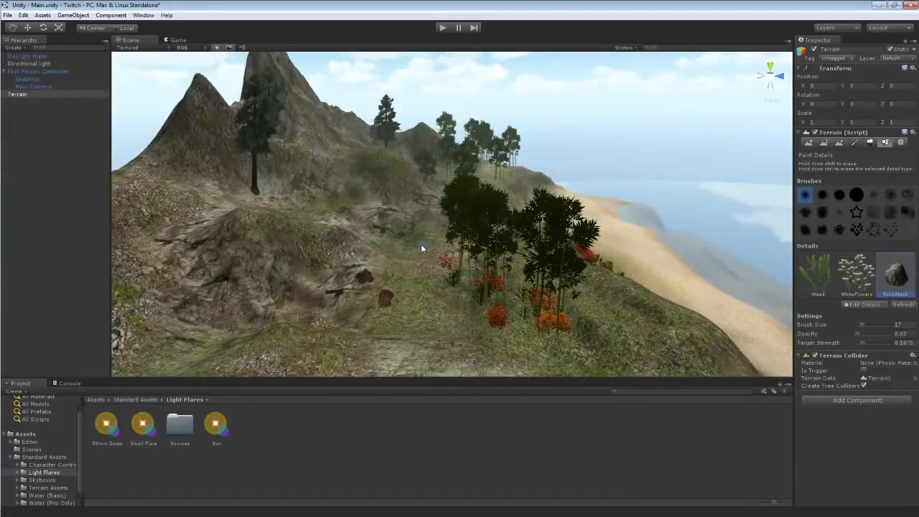